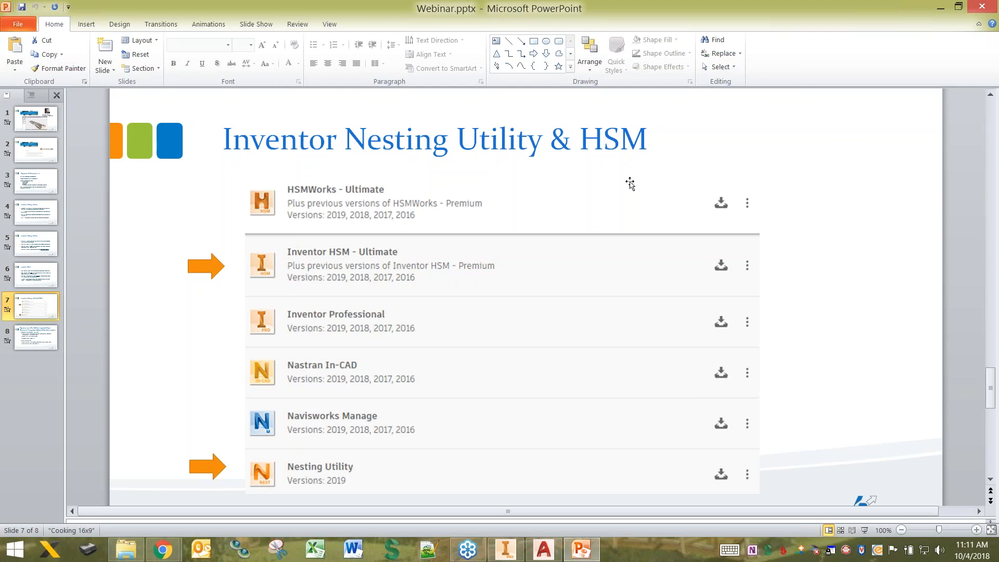
Switch to Inventor, collapse the Origin folder and expanded parts in the 1100-4371 assembly's browser, and bring up Sheet Metal.ipt
click(940, 7)
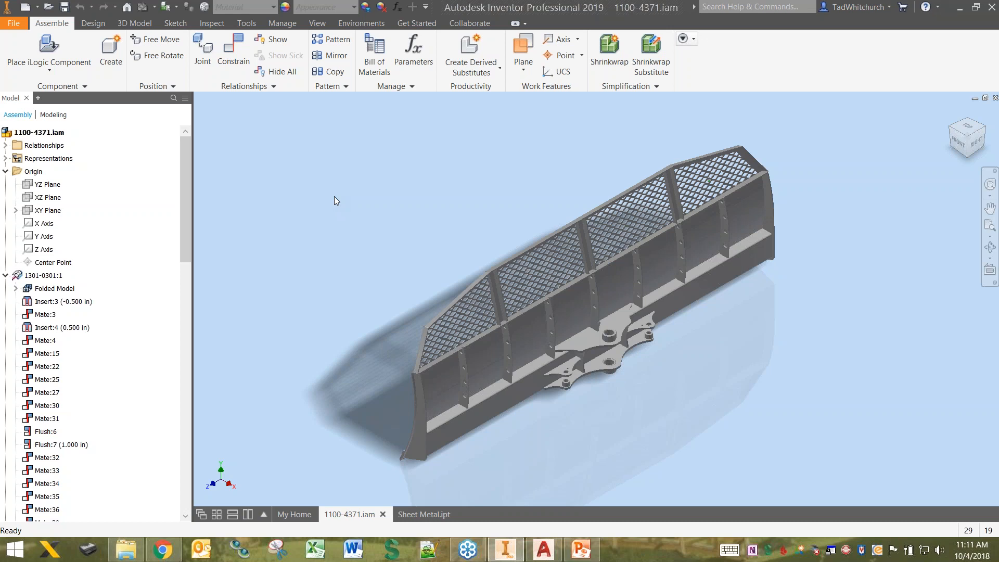
click(5, 171)
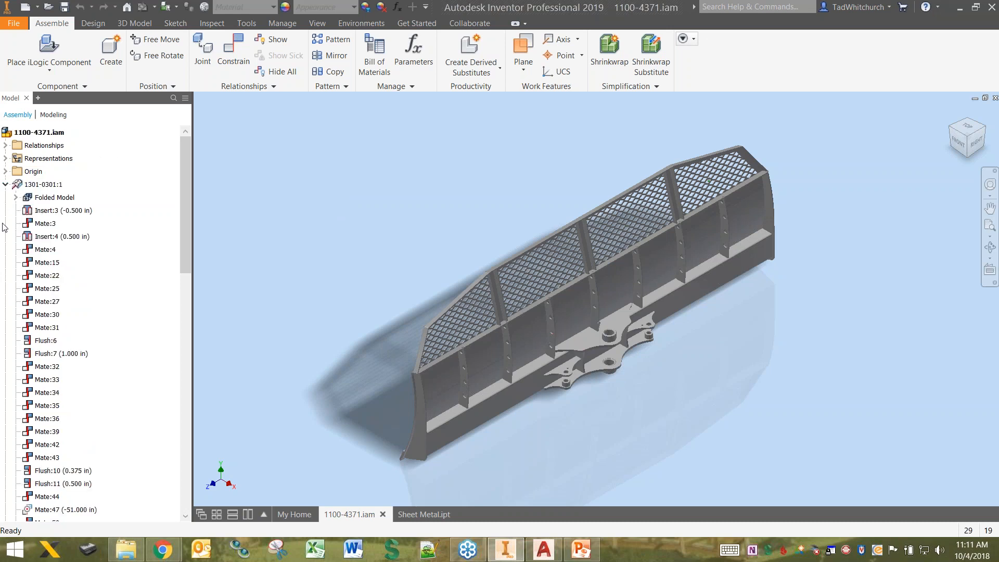
click(5, 184)
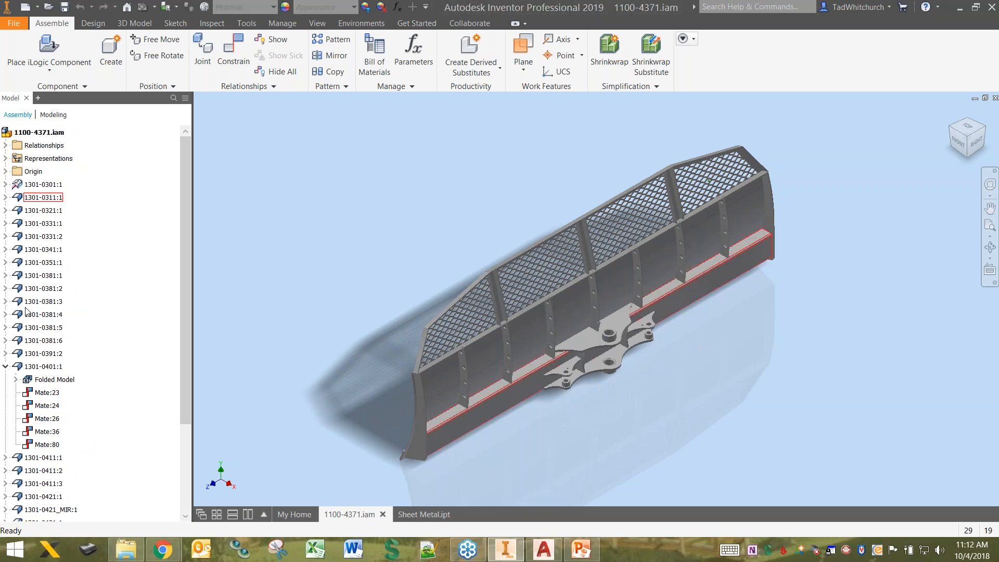
click(6, 366)
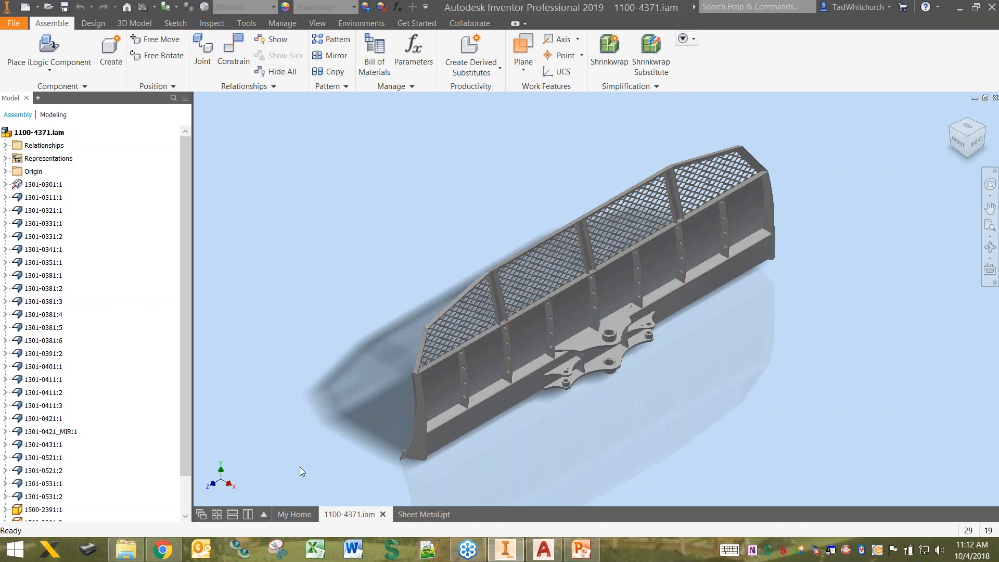
drag(429, 516, 302, 304)
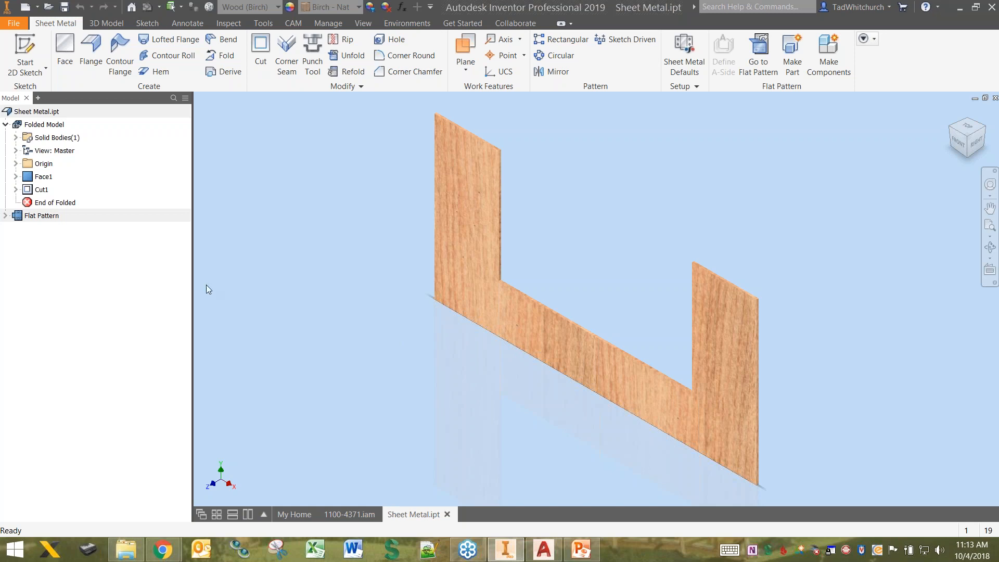
Switch to AutoCAD, preview L-Bracket.dwg and triangle.dwg, list the folder's DXF files, and close the program without opening a drawing
click(545, 546)
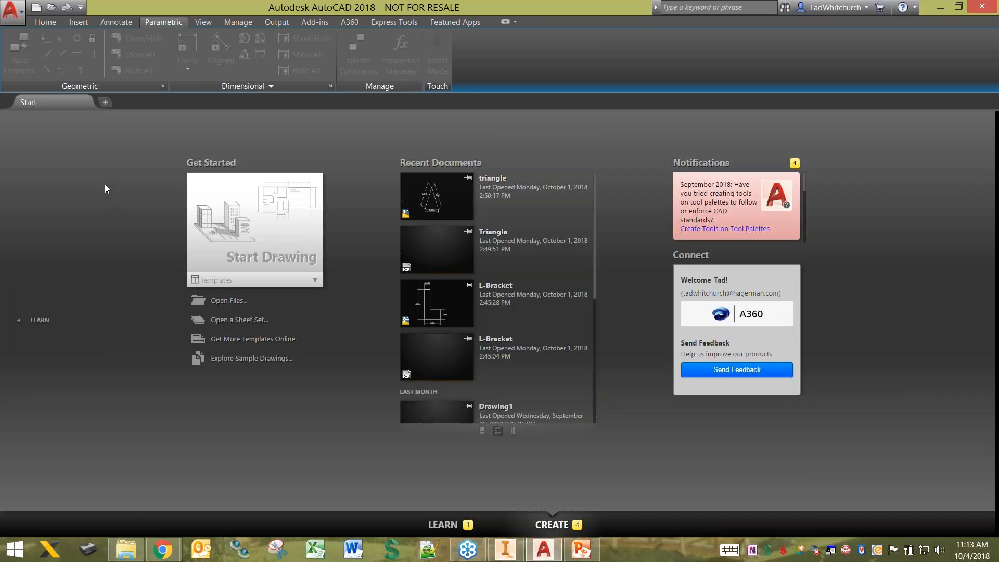
click(219, 302)
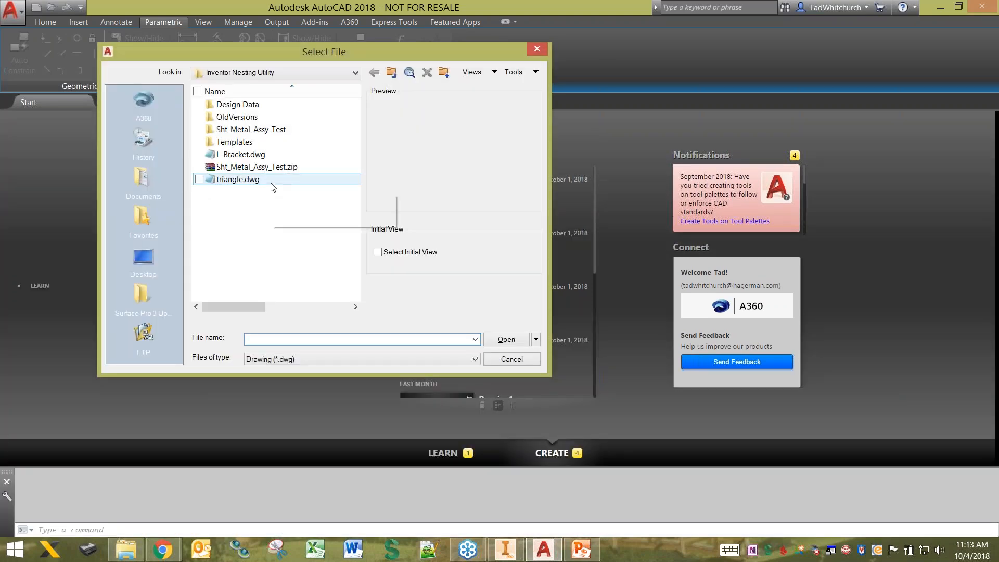
click(241, 154)
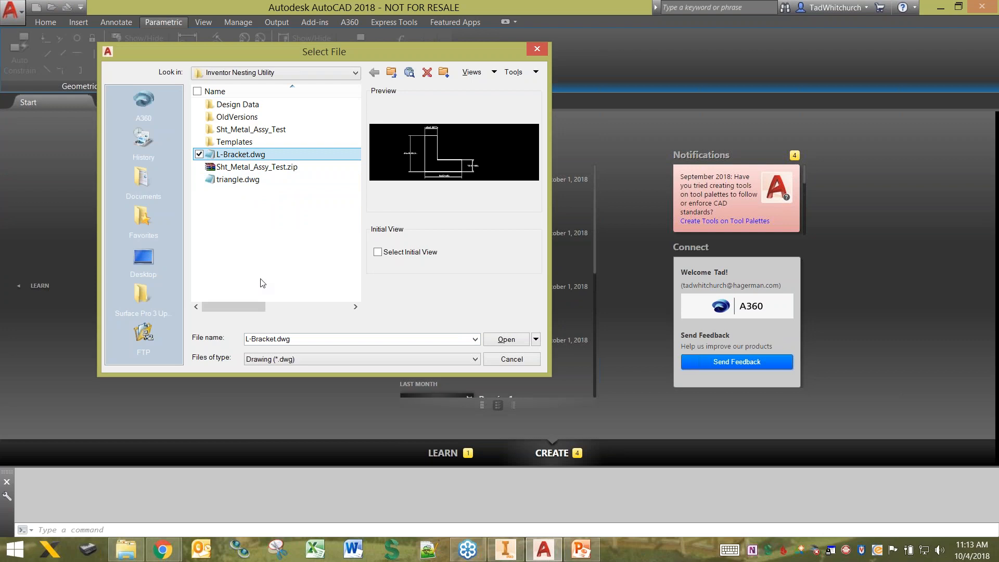
click(235, 180)
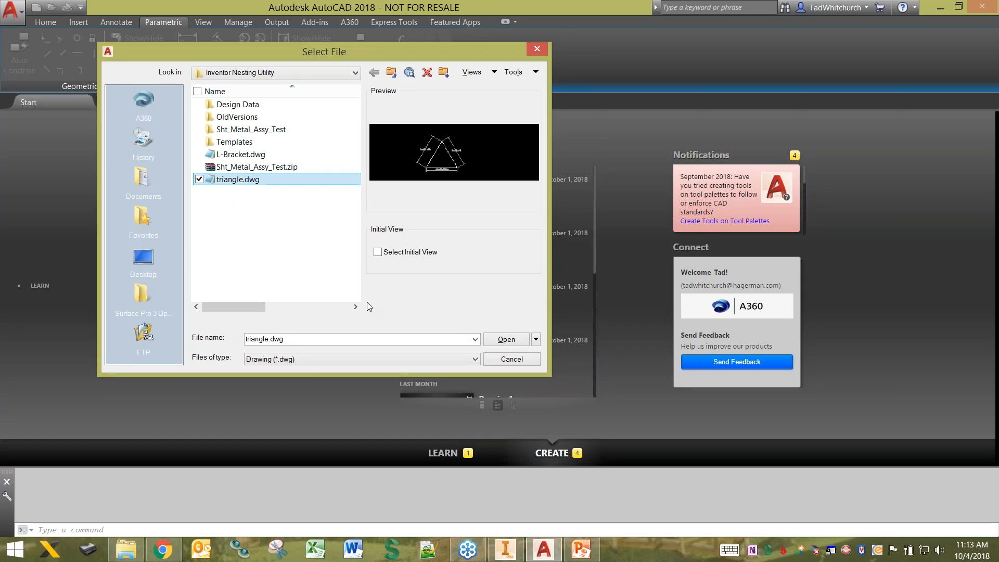
click(374, 360)
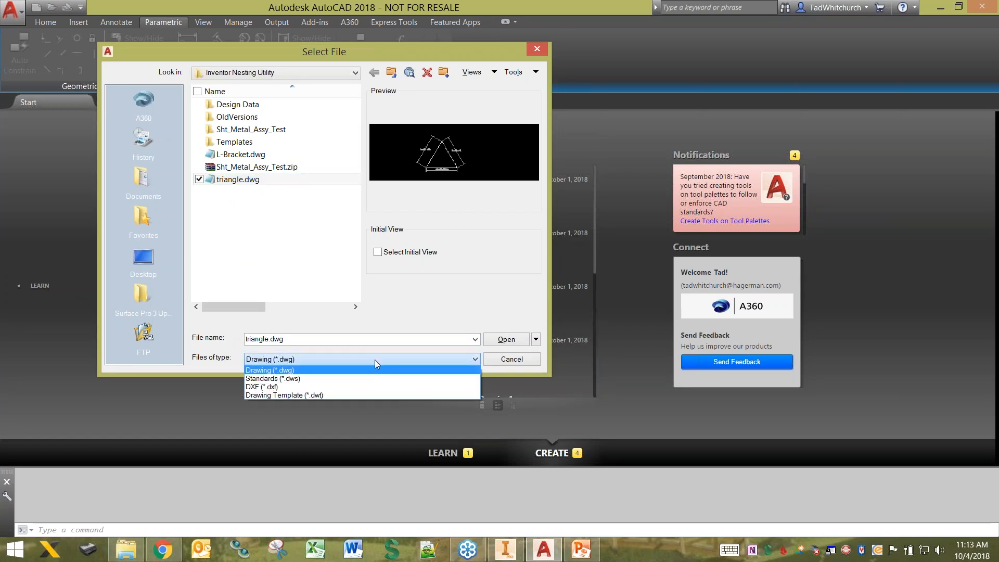
click(367, 387)
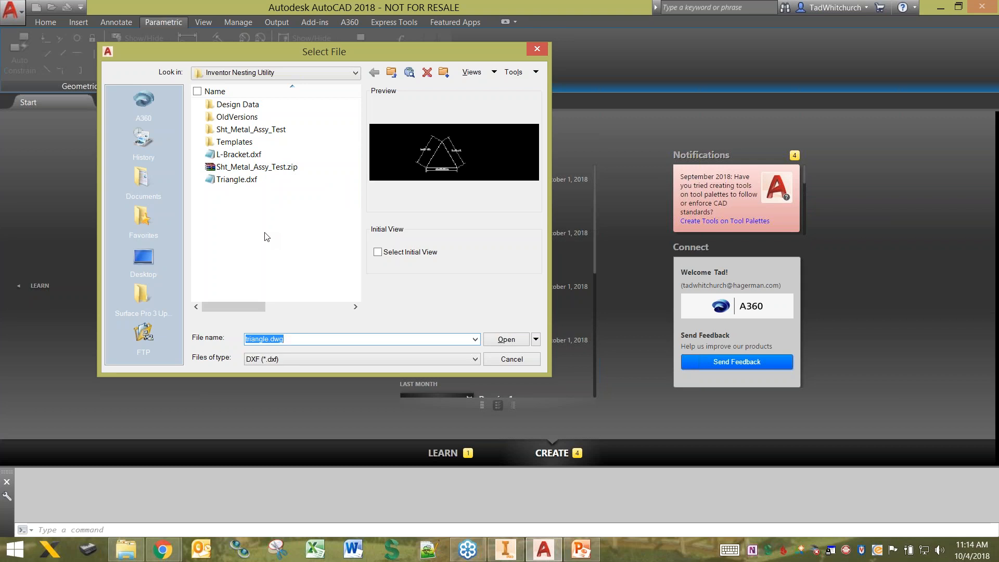
click(510, 361)
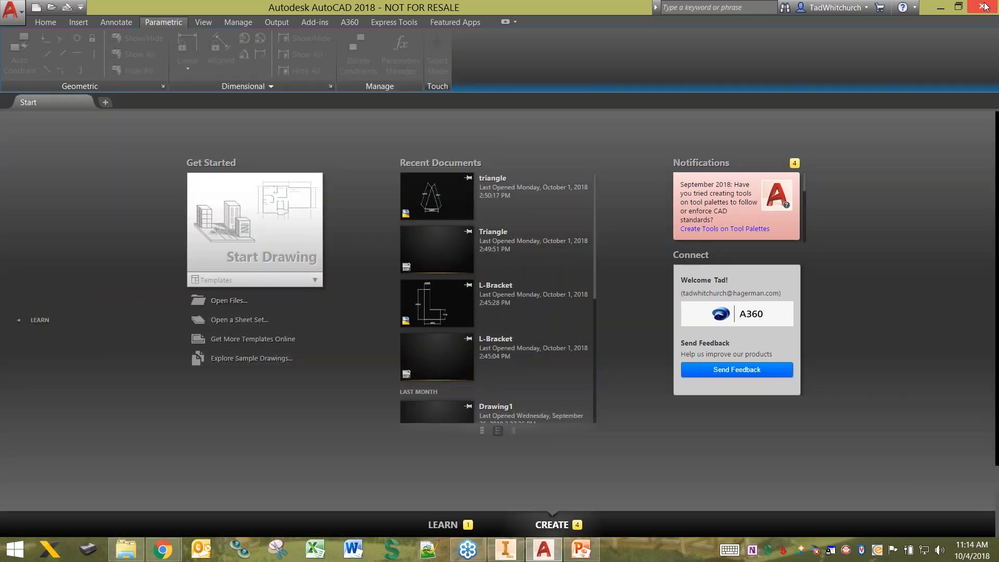
click(985, 6)
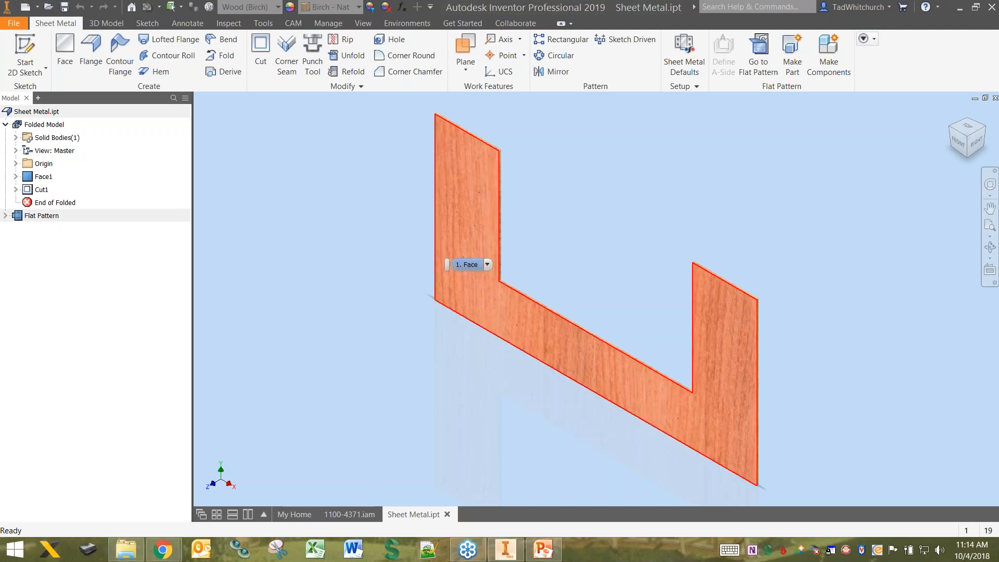
Look over the open 1100-4371.iam and Sheet Metal.ipt documents in Inventor and return to My Home
click(359, 515)
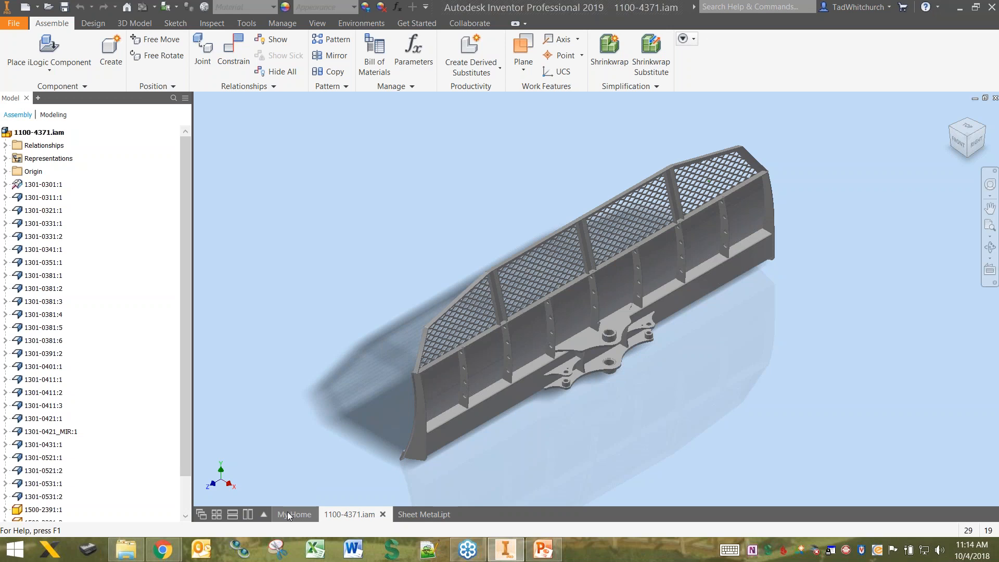
mouse_move(290, 514)
click(283, 485)
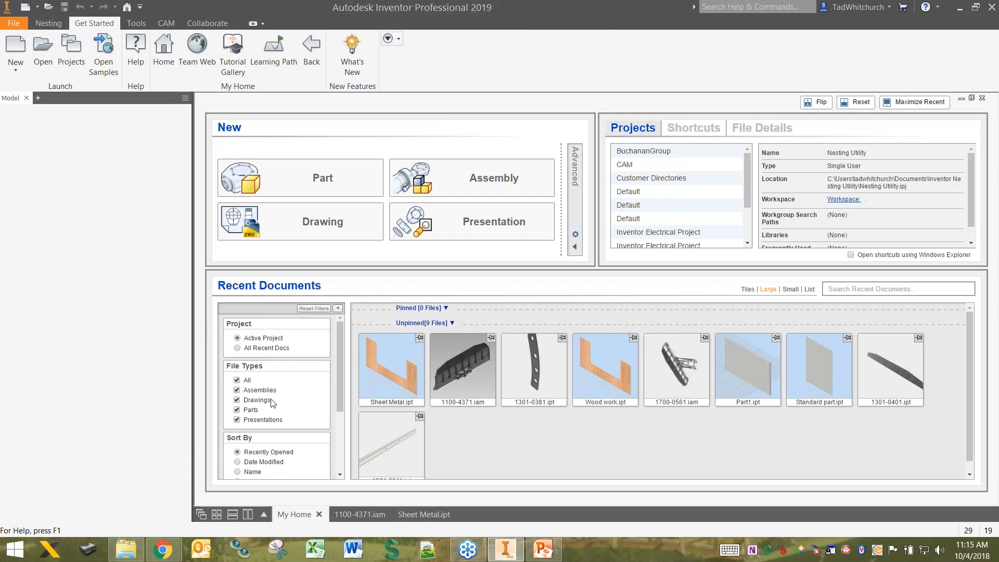
click(348, 517)
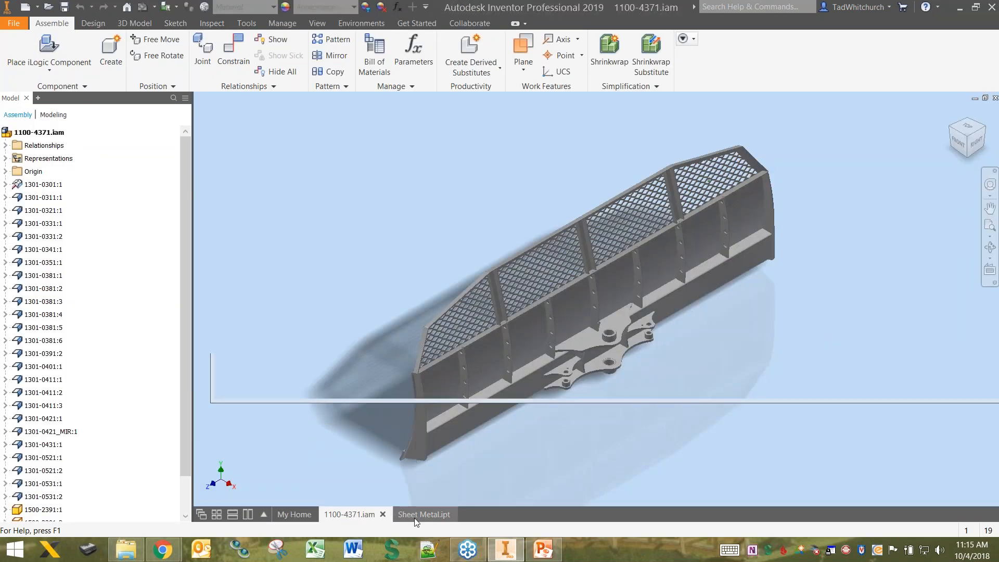
click(416, 515)
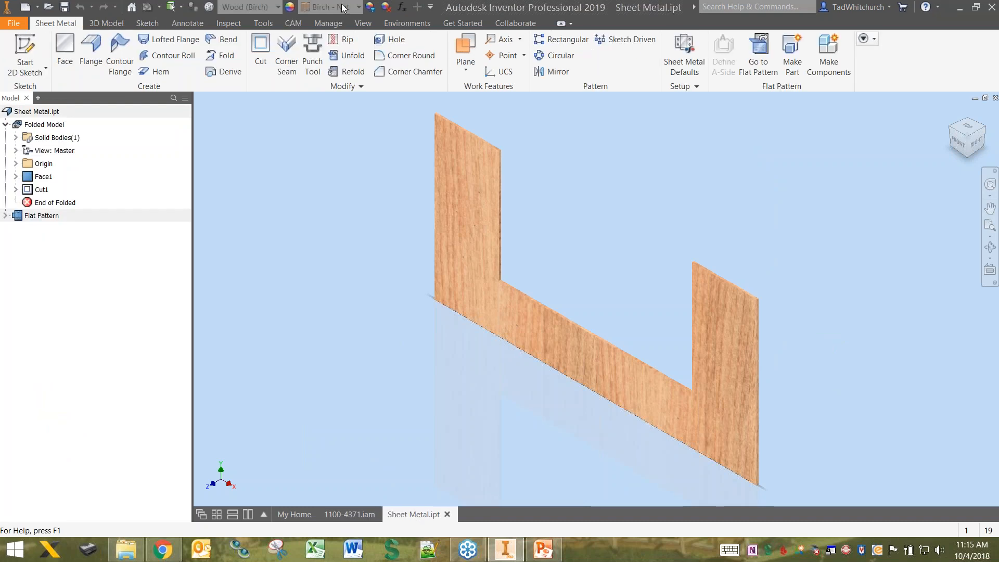
click(295, 514)
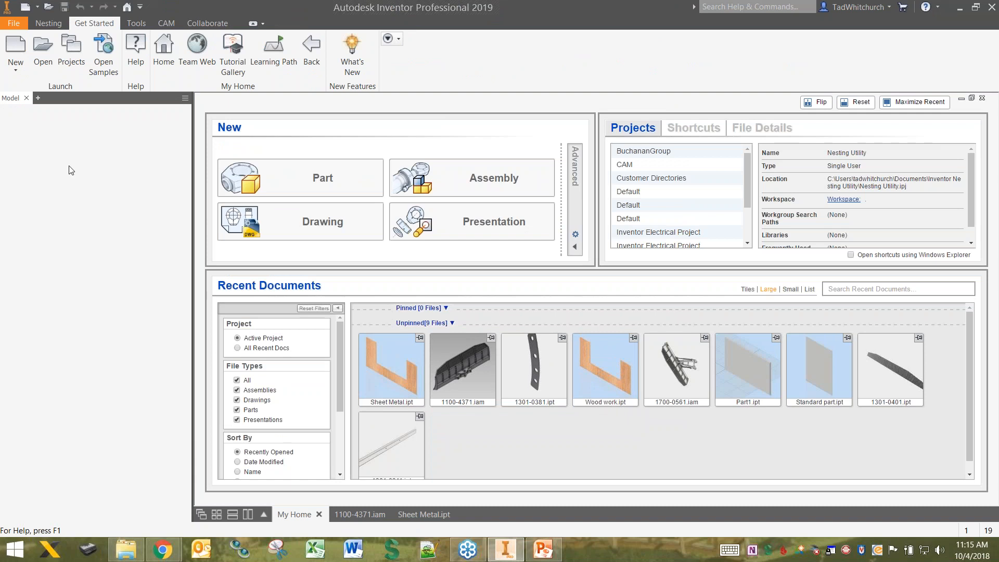
Review the nesting utility's Display and Extract options and dismiss them without saving
click(46, 26)
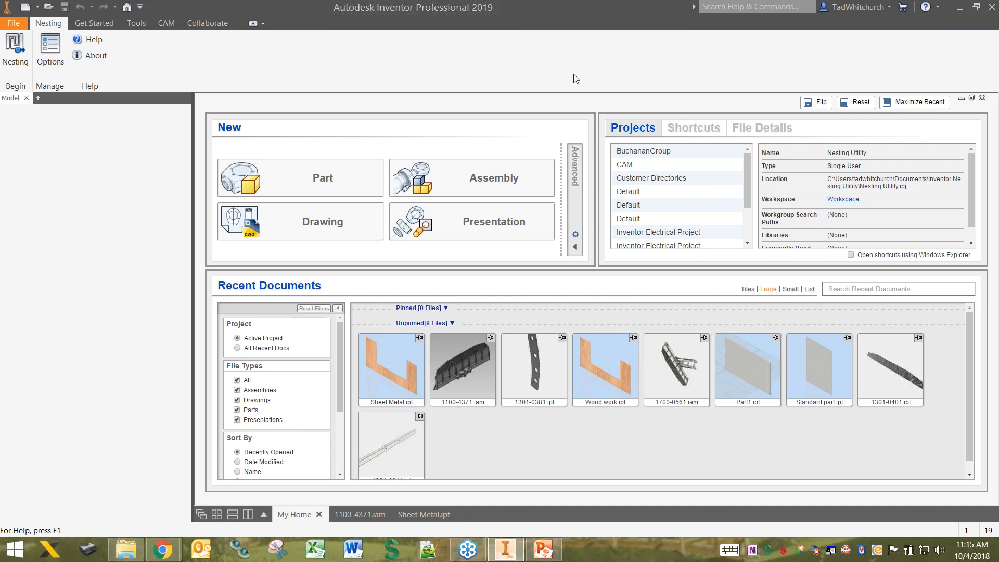
click(50, 70)
drag(438, 138, 394, 102)
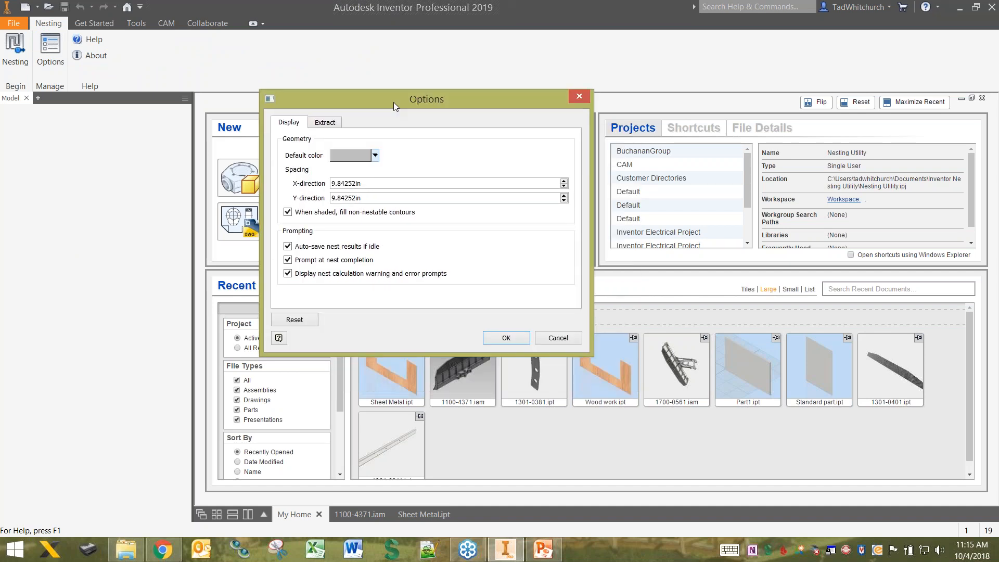
click(326, 124)
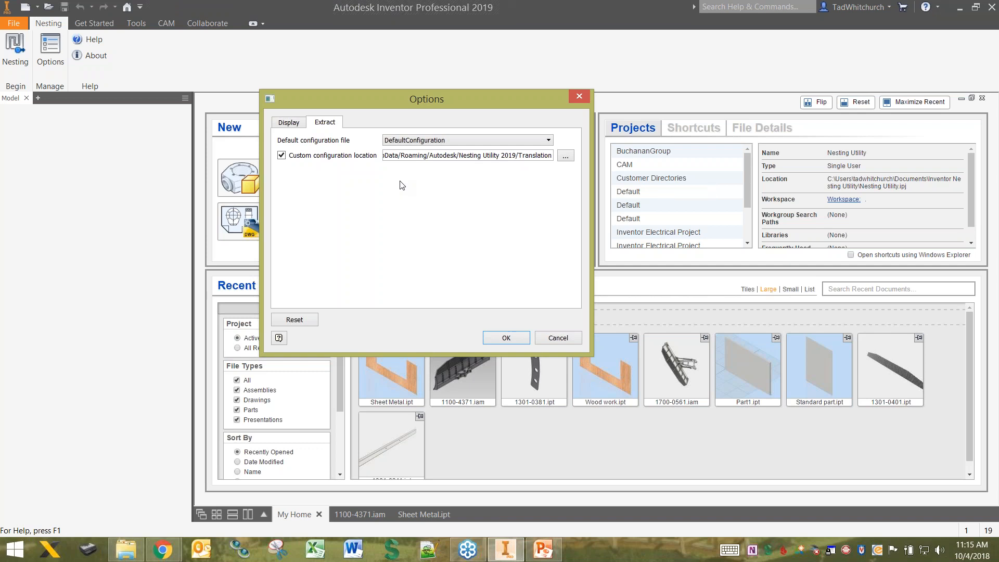
click(558, 338)
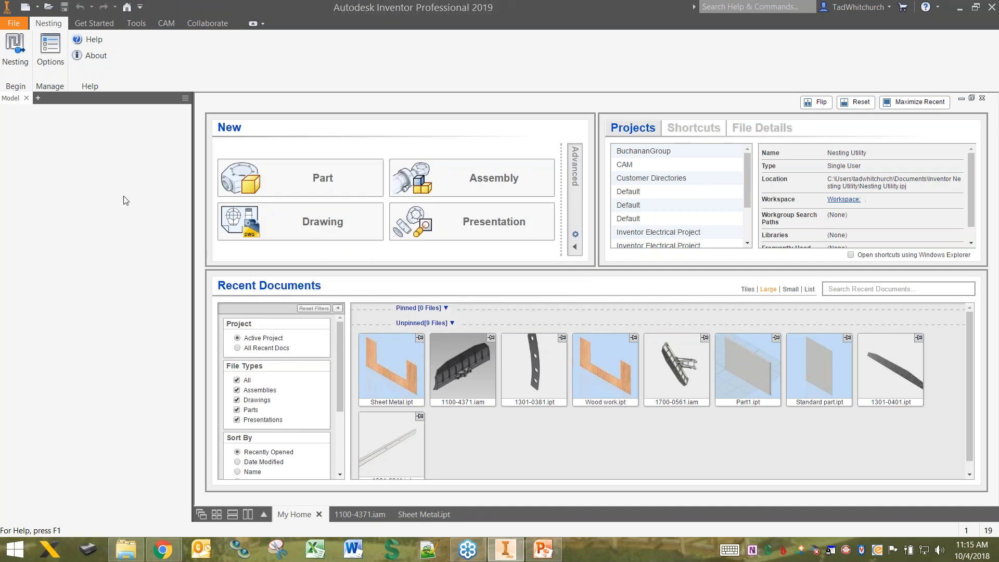
Create a new nesting document and open its list of shape sources
click(15, 55)
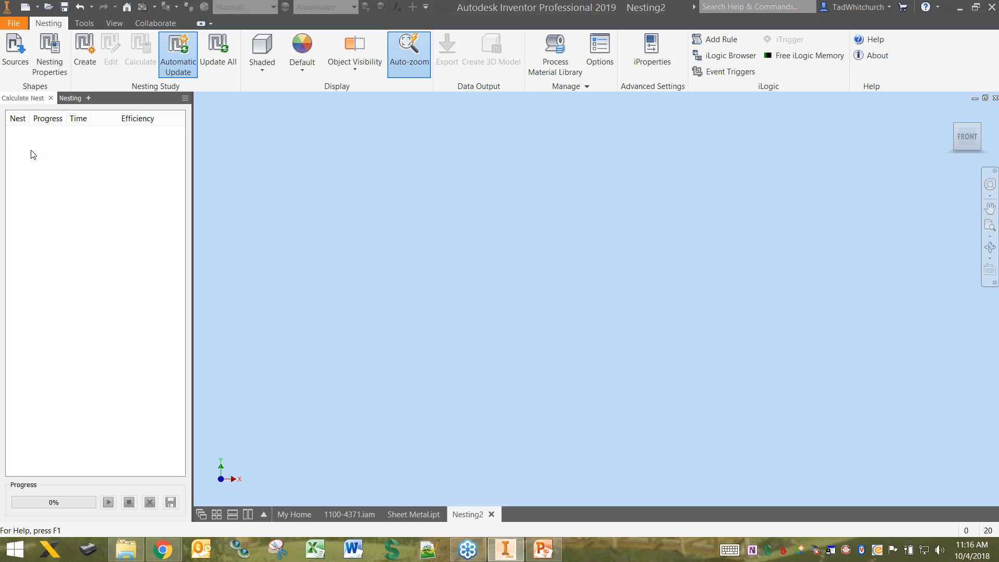
click(20, 56)
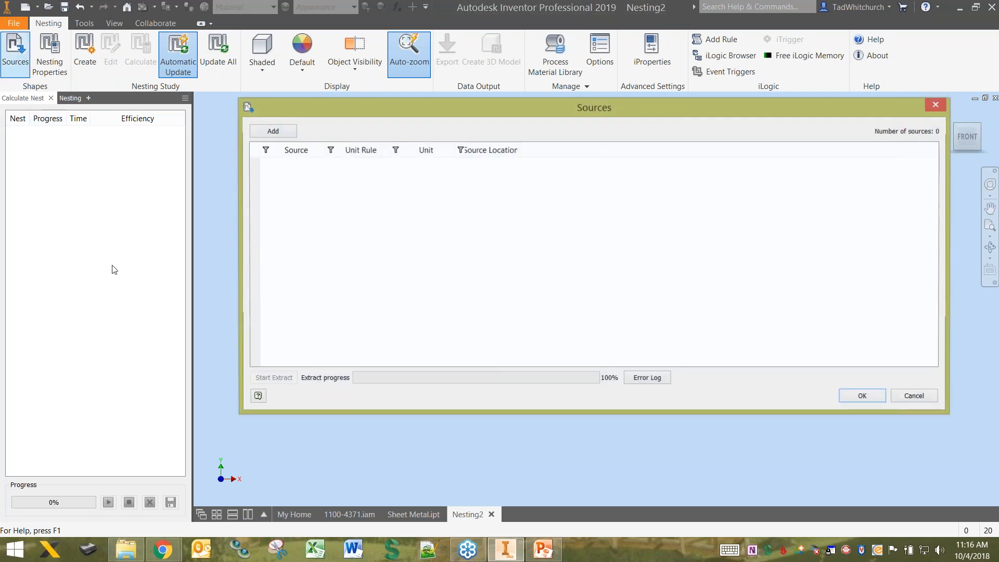
mouse_move(635, 107)
mouse_down()
mouse_move(542, 110)
mouse_move(654, 104)
mouse_move(608, 103)
mouse_move(619, 107)
mouse_up()
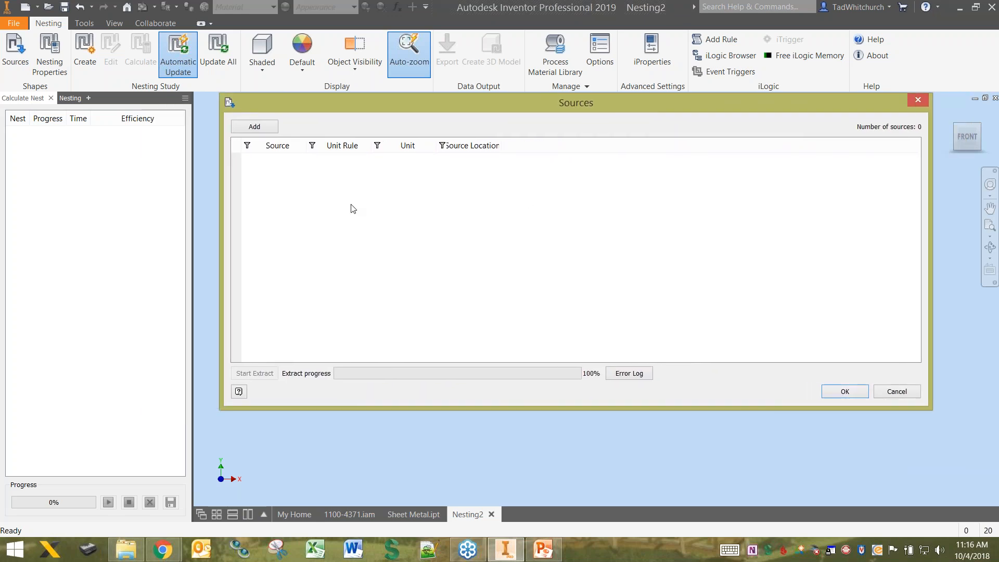
Add Triangle.dxf and L-Bracket.dxf from the Inventor Nesting Utility folder as nesting sources
click(252, 128)
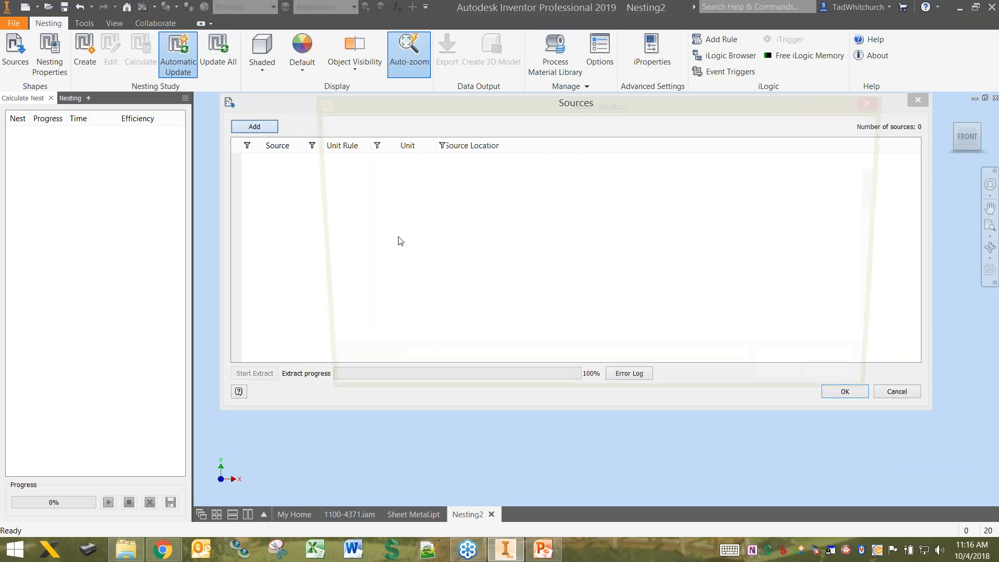
click(789, 367)
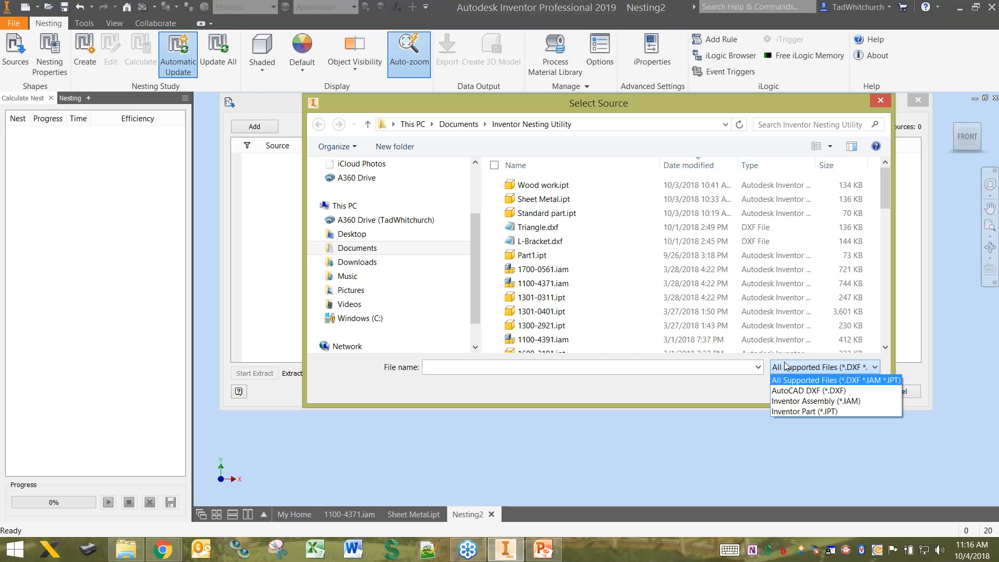
click(602, 100)
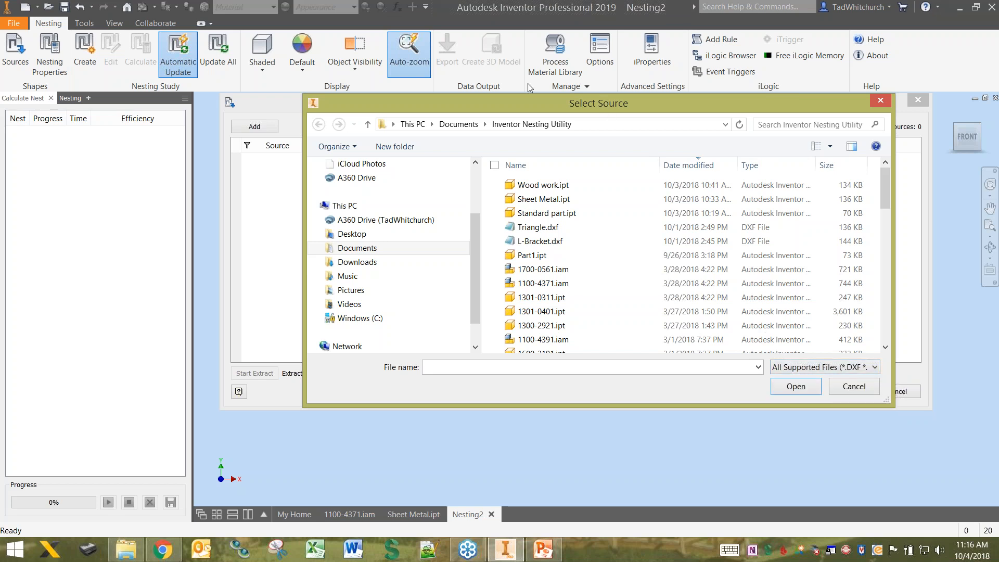
drag(522, 103, 457, 102)
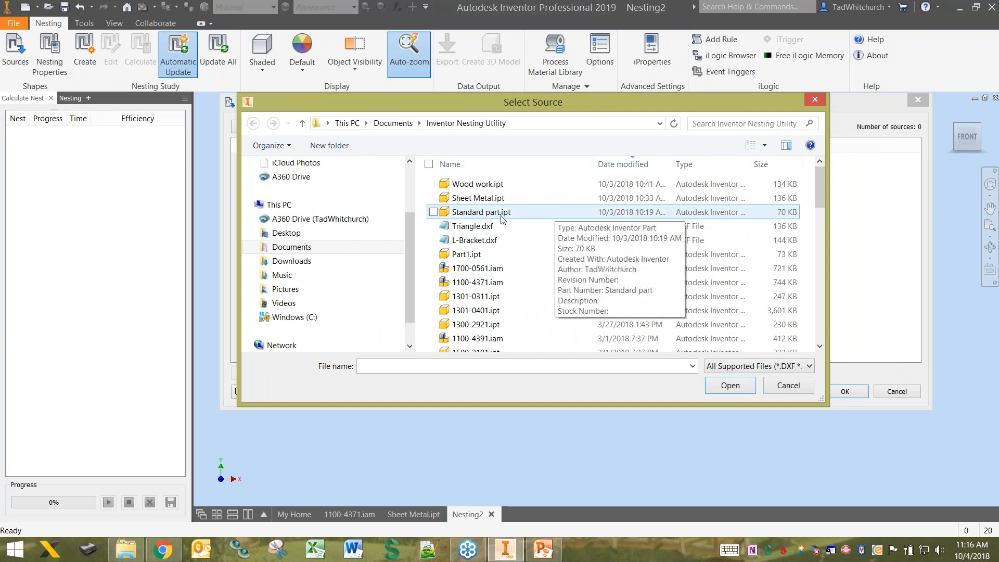
click(595, 227)
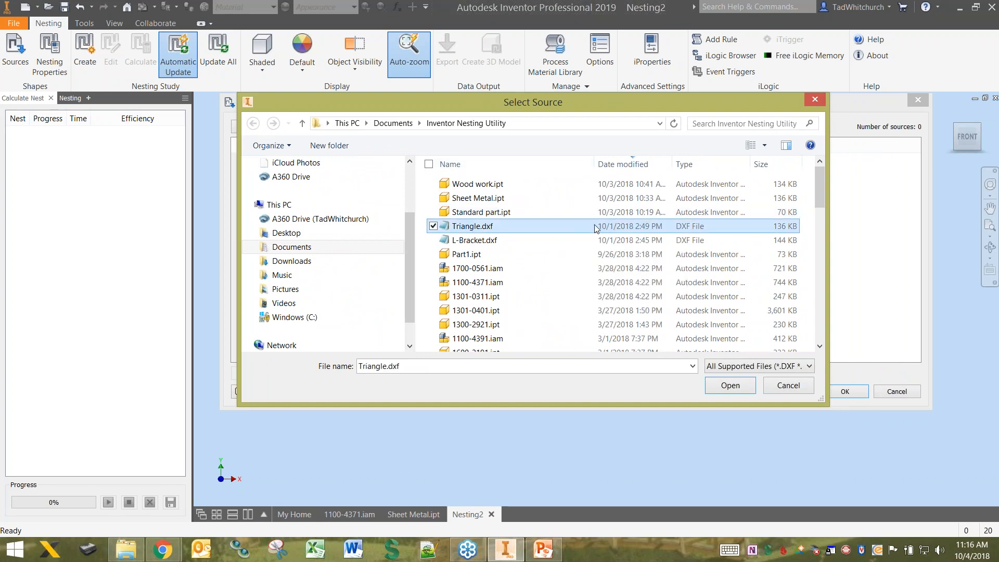
ctrl+click(502, 240)
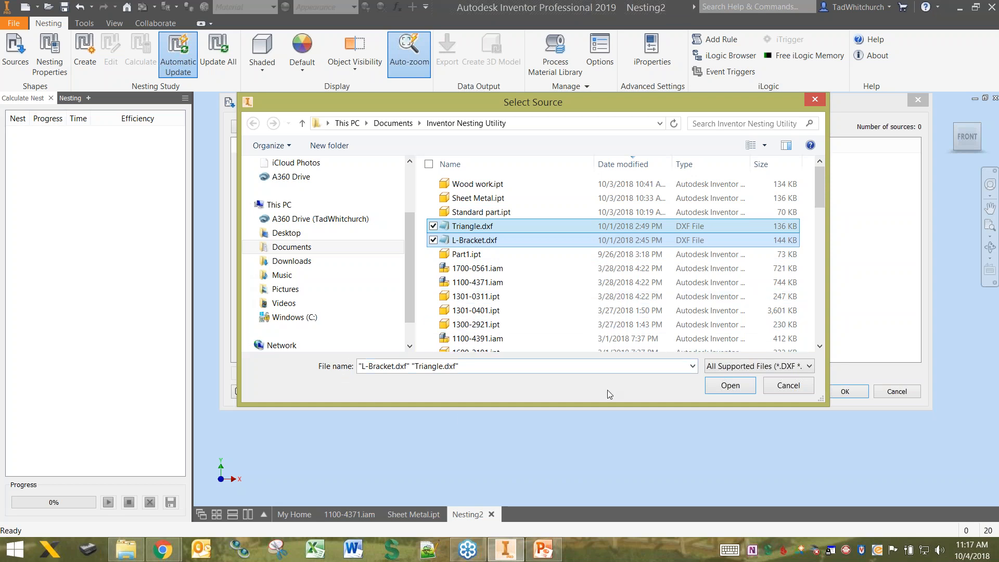
click(717, 385)
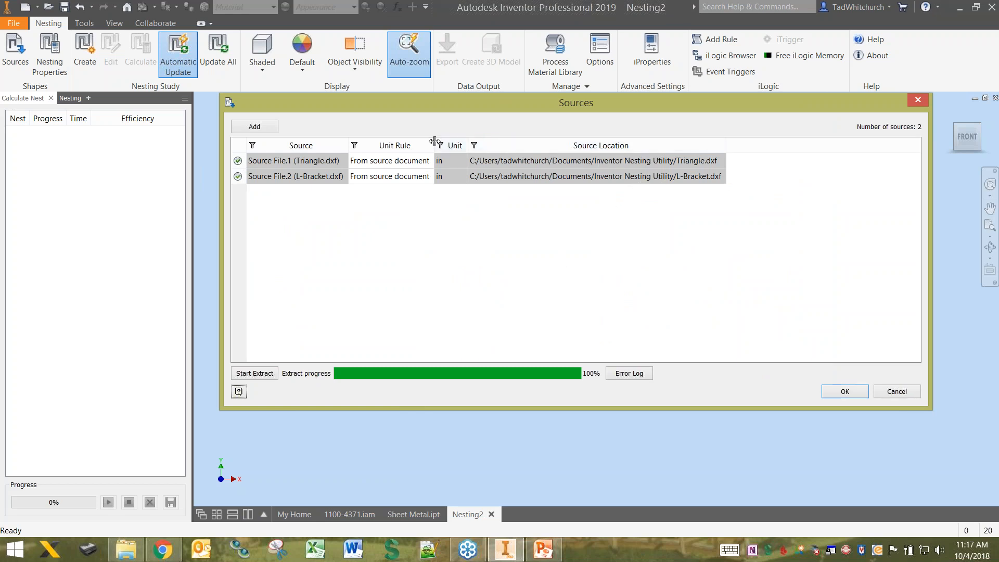
Widen the Unit Rule column and accept the two DXF sources to place their shapes in the nesting document
drag(435, 140, 542, 142)
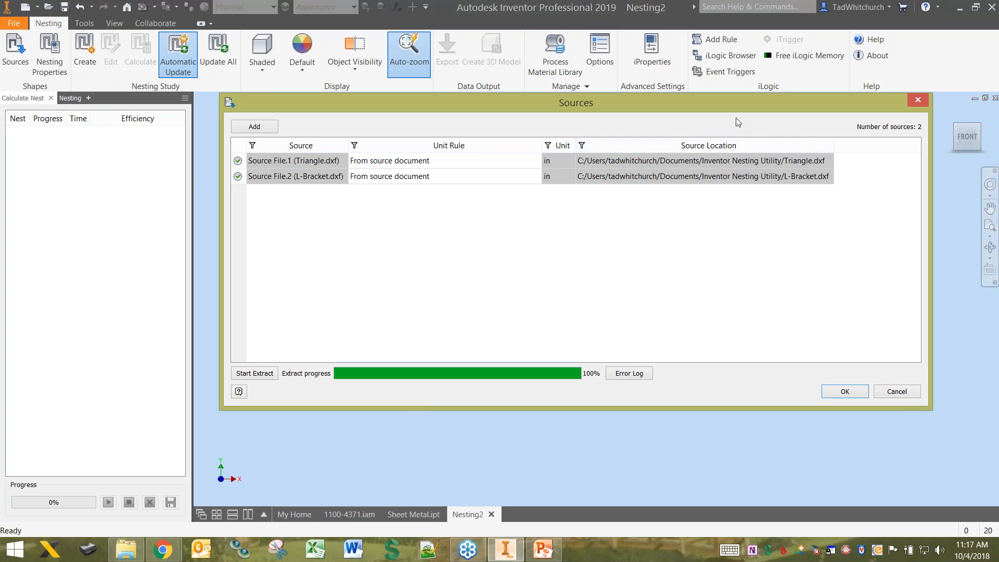
drag(681, 103, 652, 97)
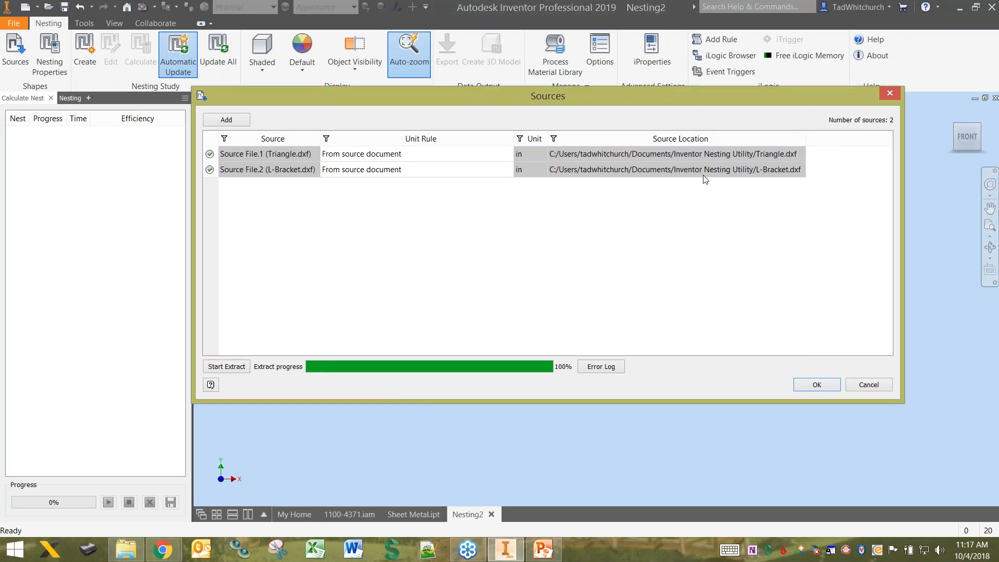
click(816, 386)
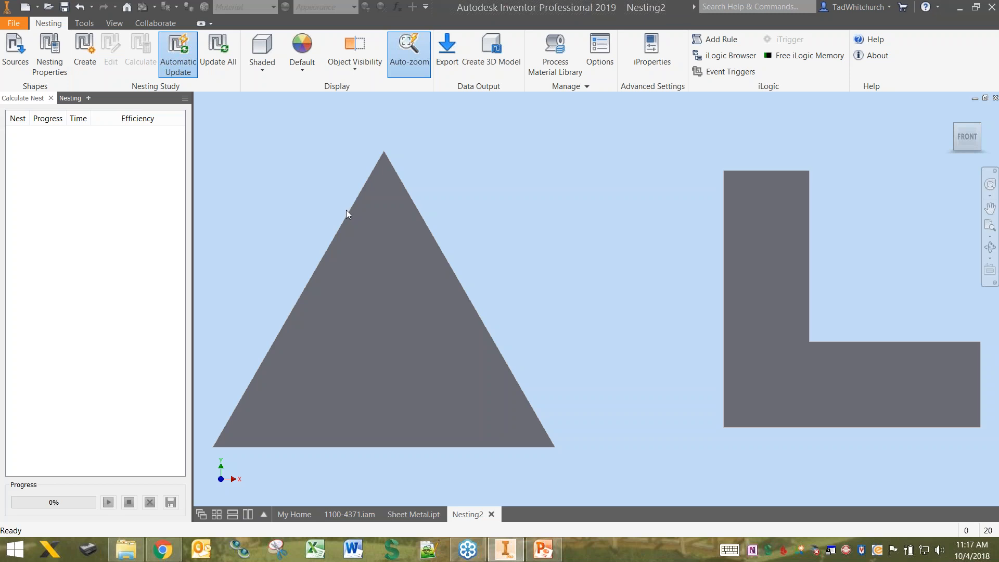
Review the source nesting properties of the Triangle and L-Bracket shapes and accept them as they are
click(435, 221)
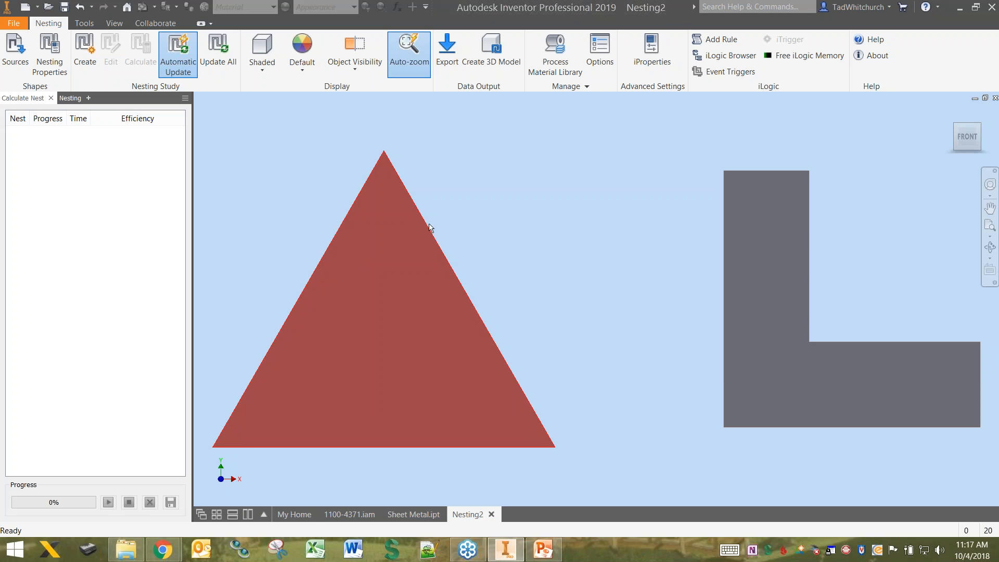
click(458, 196)
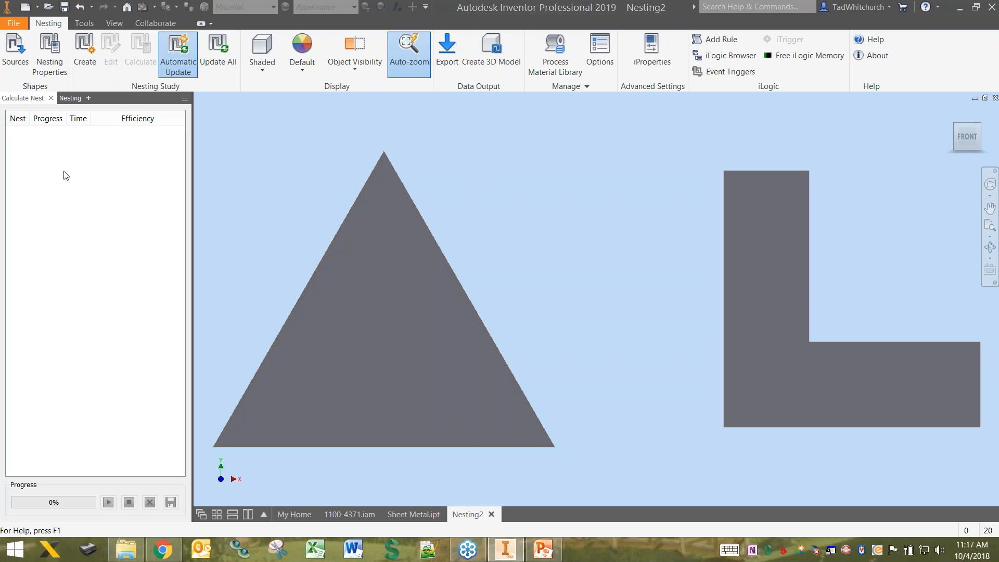
click(49, 52)
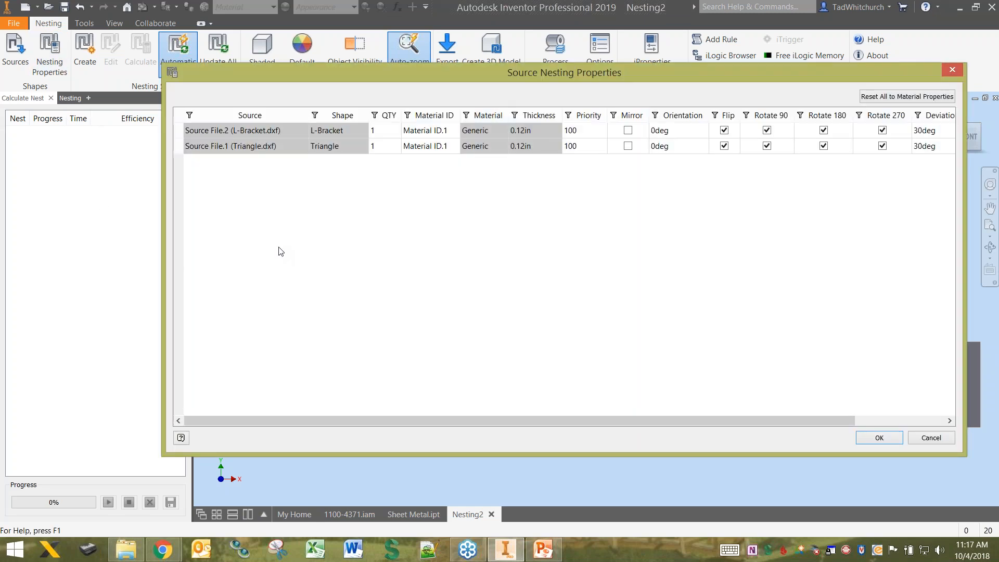
click(879, 439)
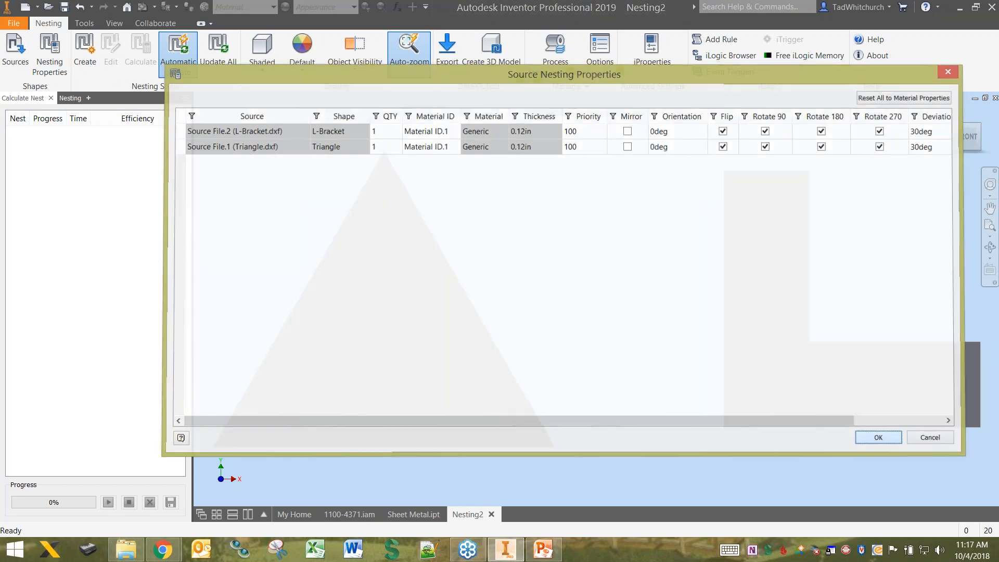
Create a nesting study with both the Triangle and L-Bracket shapes, using Packaging.1 with automatic nest calculation
click(82, 50)
drag(242, 54, 257, 52)
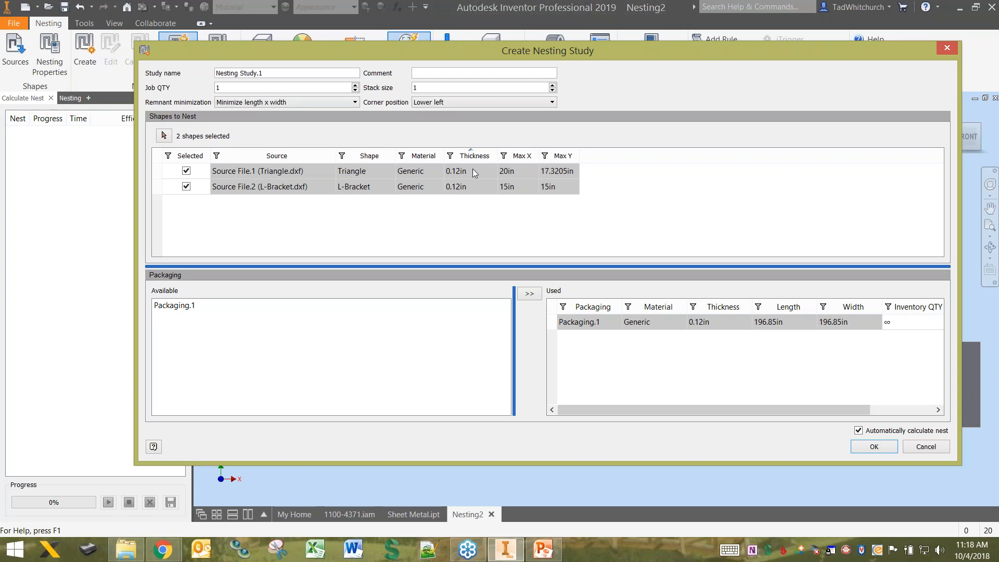
click(185, 309)
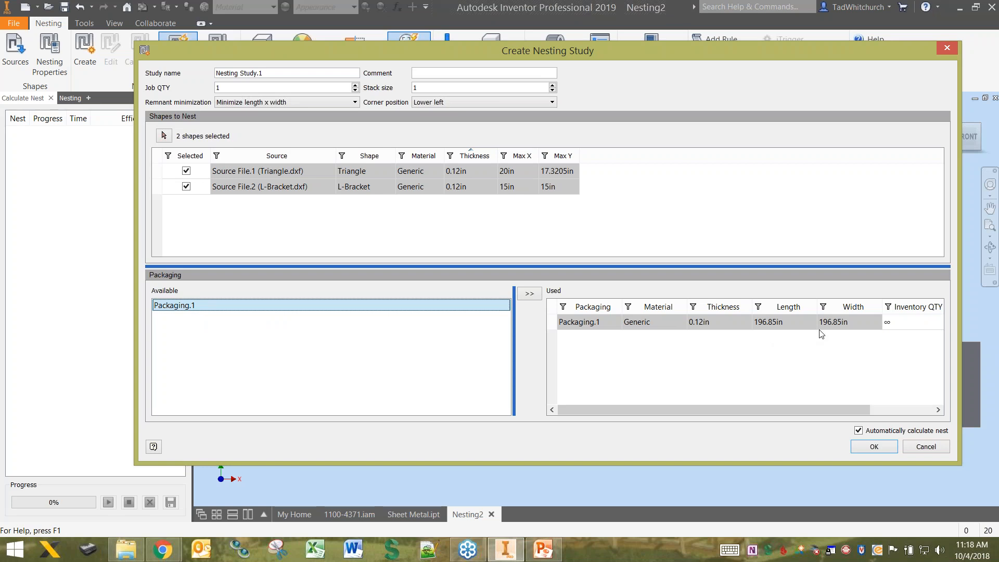
click(914, 326)
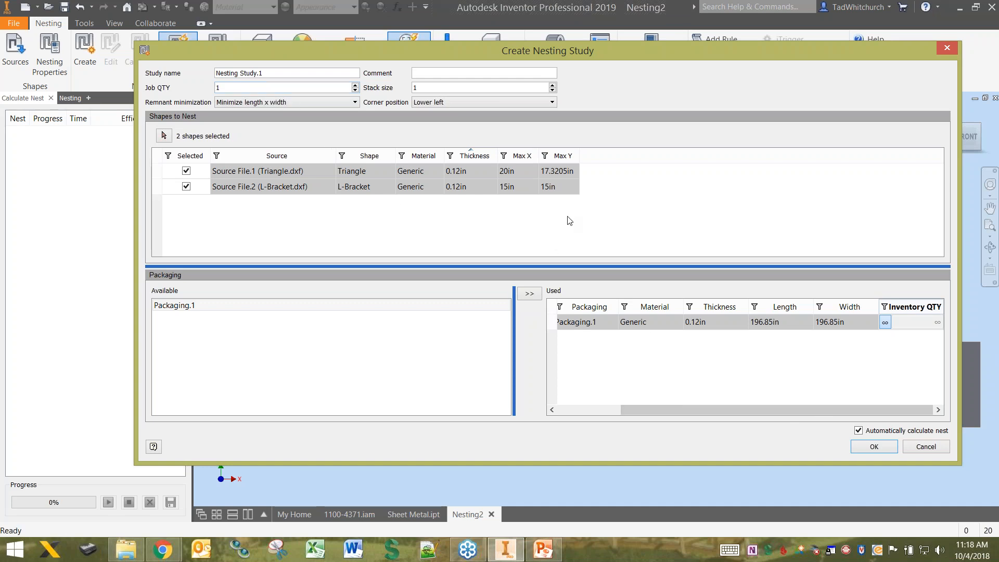
click(873, 449)
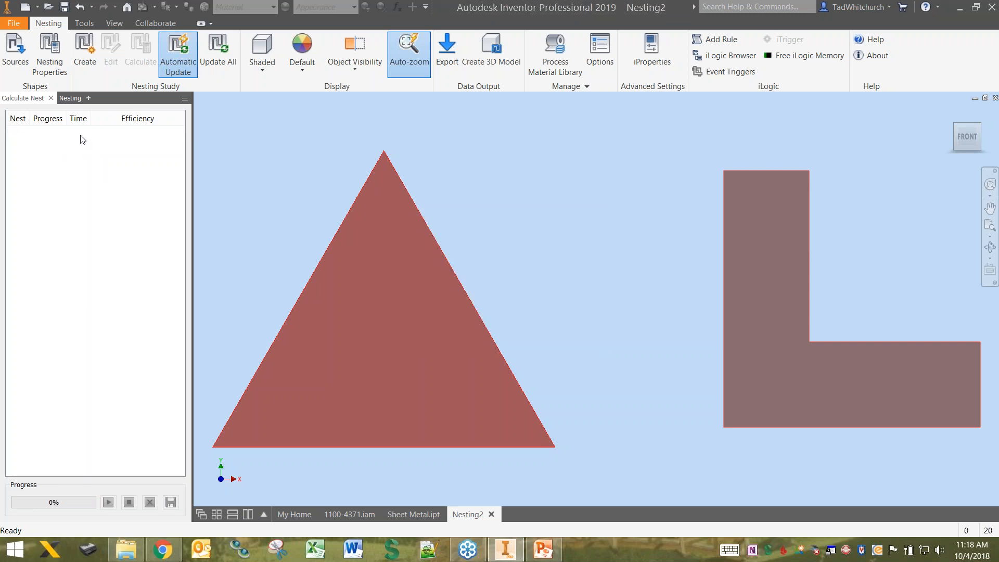
Display the calculated sheet of the nest and examine how the triangle and L-bracket are arranged on it
click(66, 99)
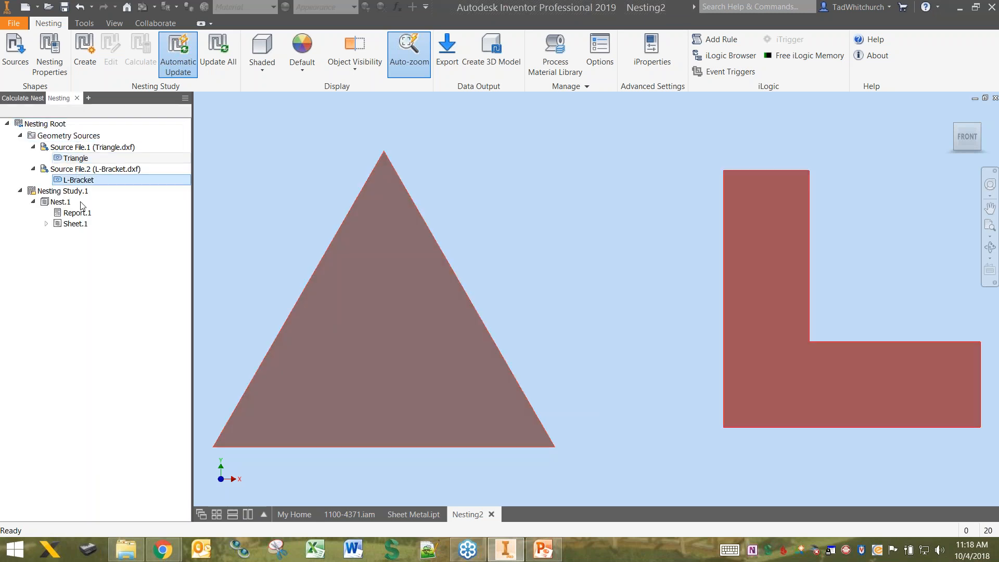
click(75, 224)
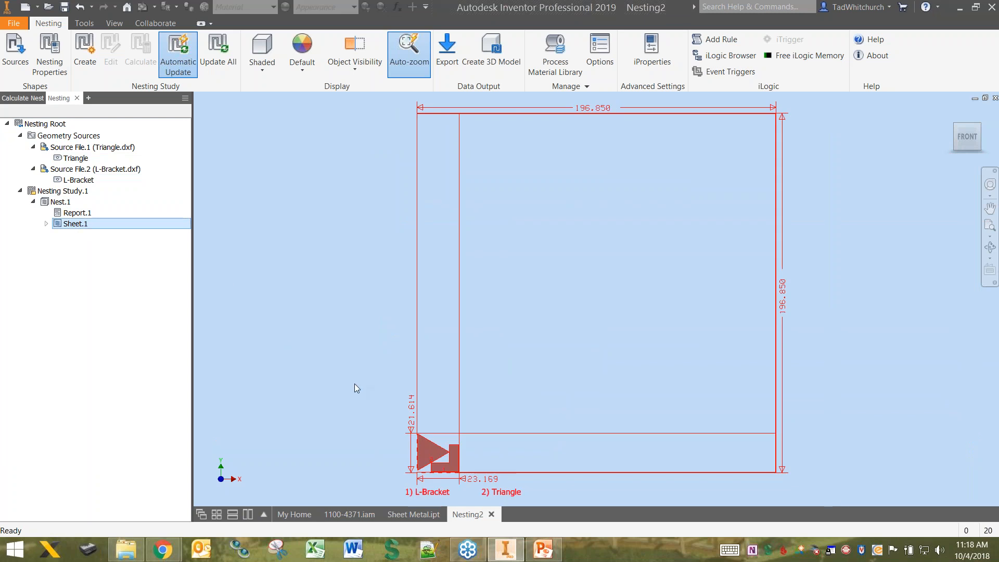
middle_drag(458, 387, 477, 324)
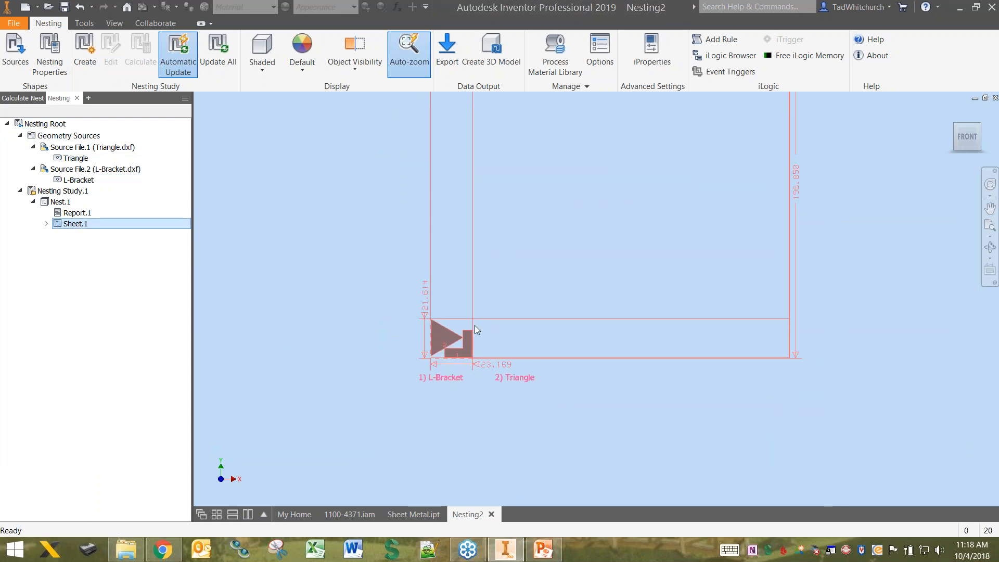
scroll(474, 328, up, 5)
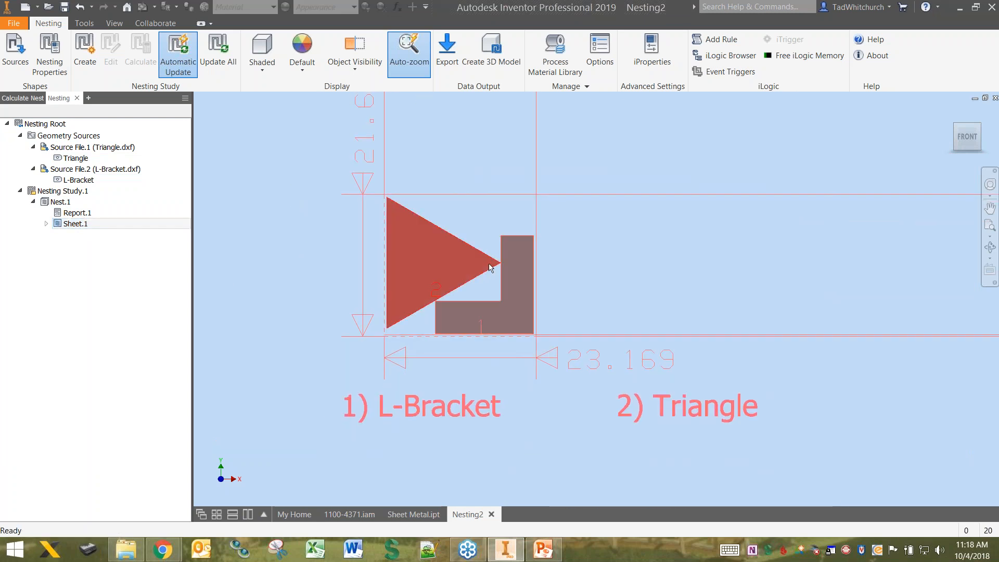
scroll(487, 261, up, 3)
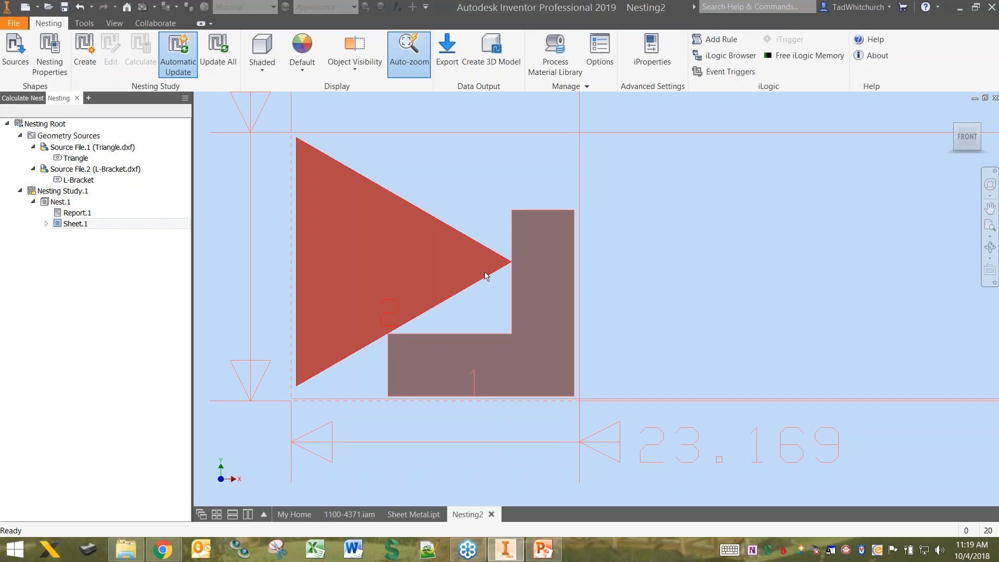
scroll(486, 276, down, 5)
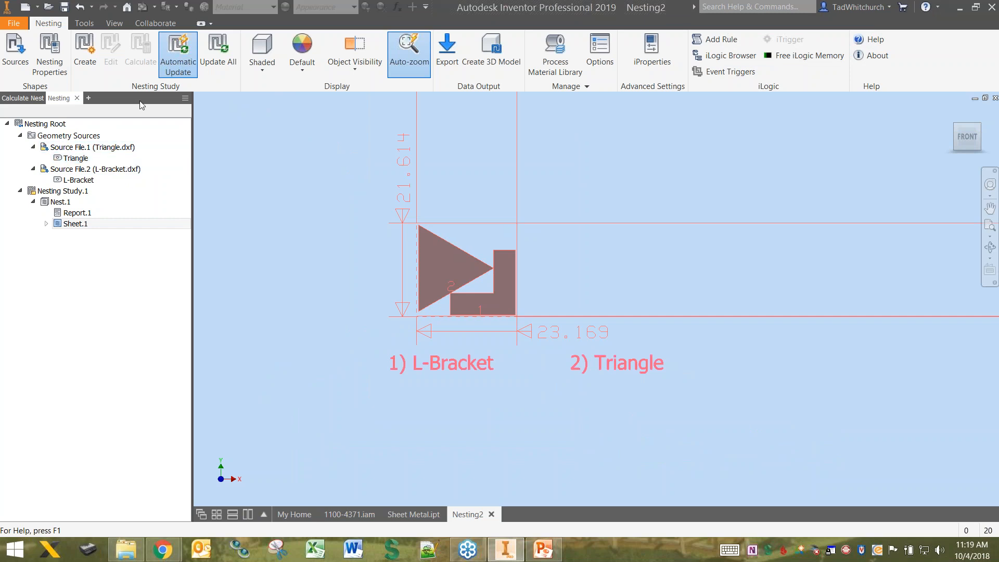
Open Nest.1 of the nesting study for editing
click(67, 202)
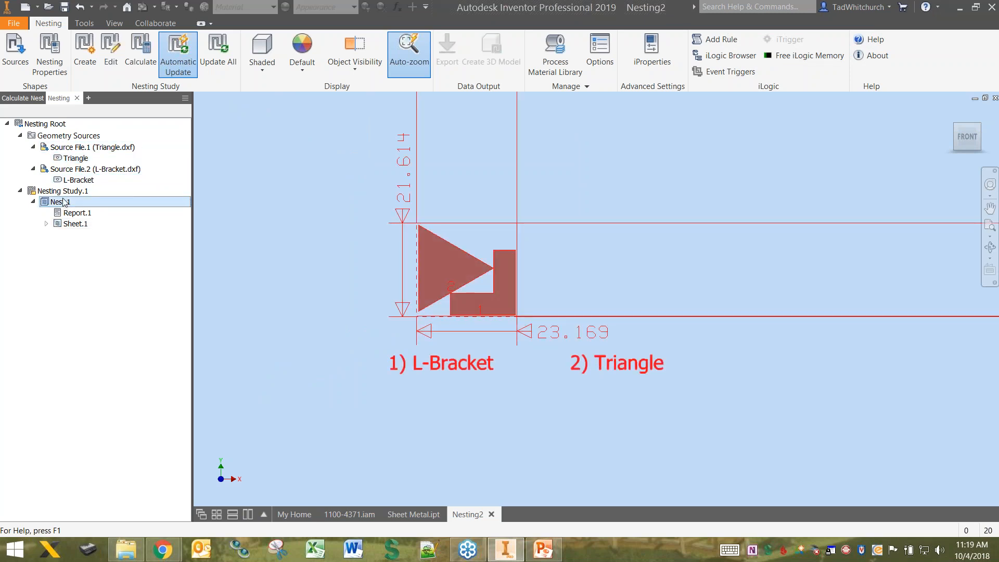
click(63, 193)
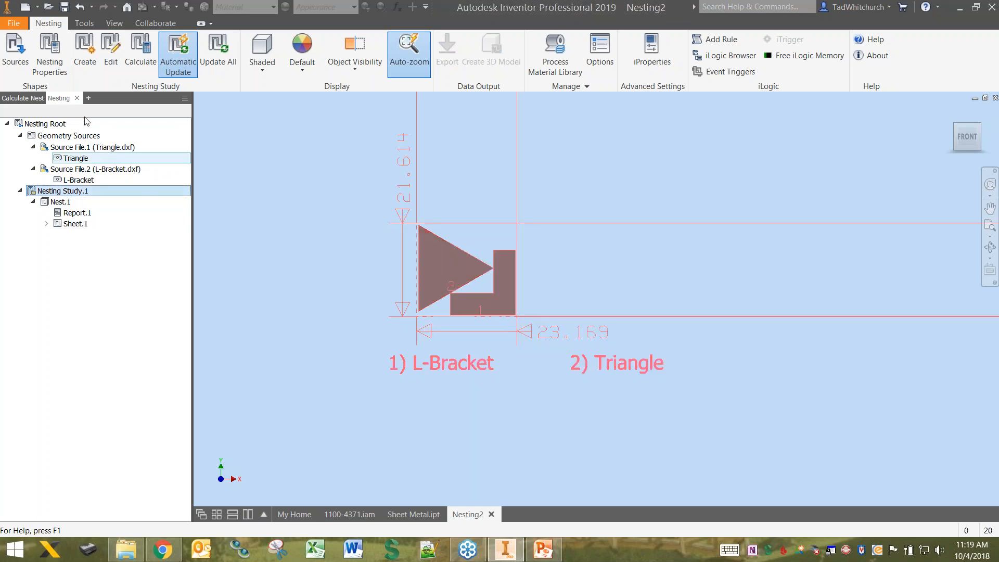
ctrl+click(59, 202)
click(59, 202)
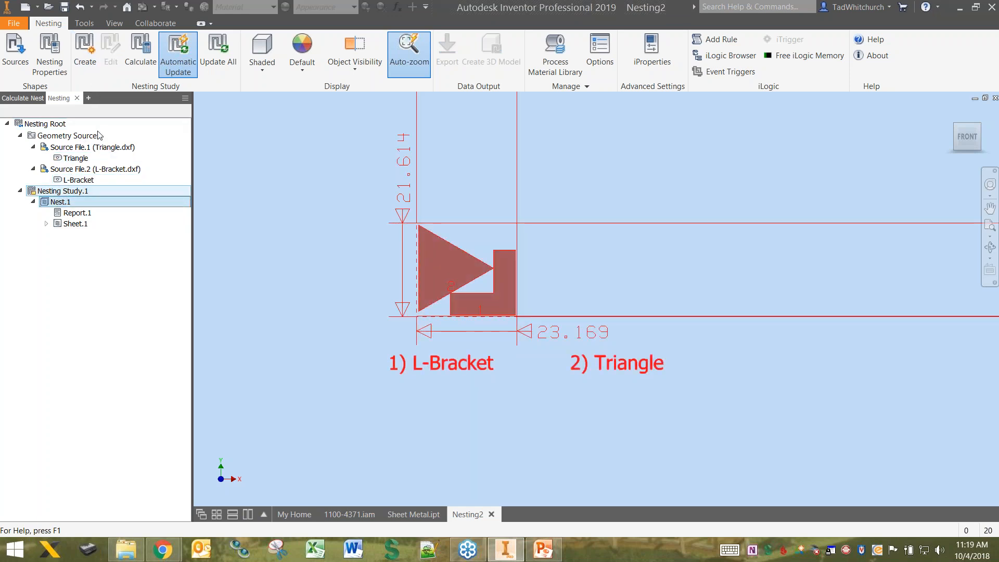
click(110, 55)
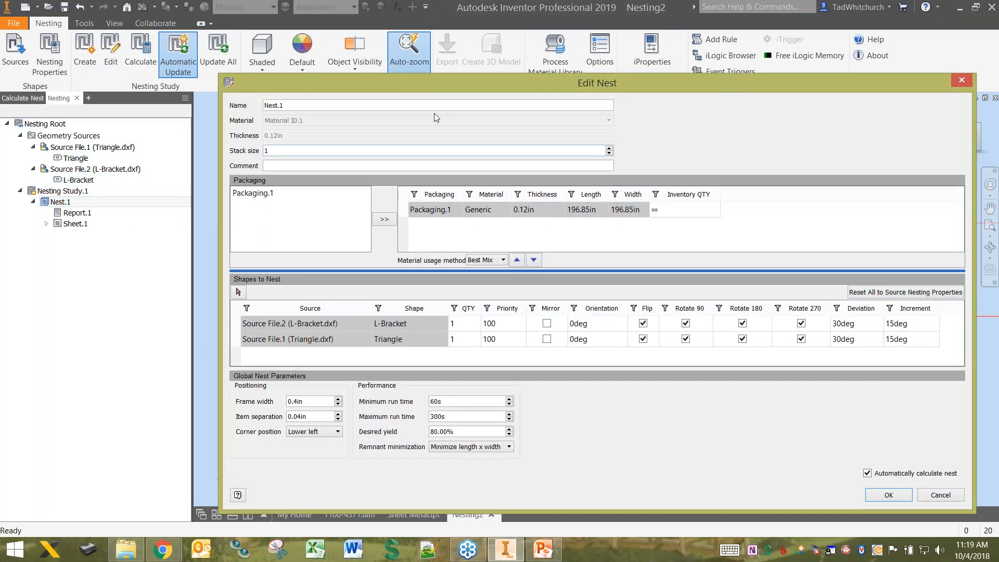
drag(445, 82, 374, 61)
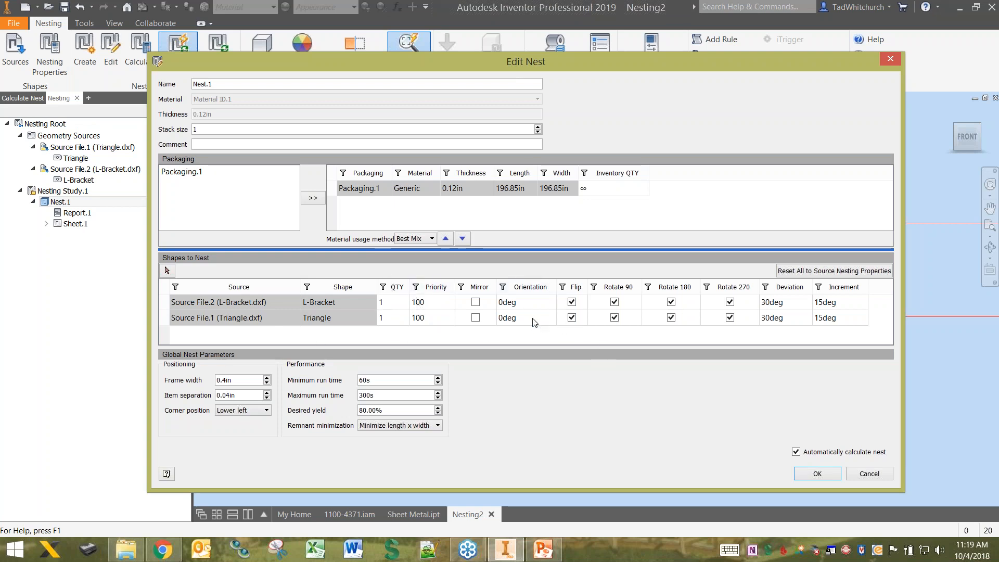
Switch mirroring on and back off for the L-Bracket, and open its deviation angle for editing
click(475, 301)
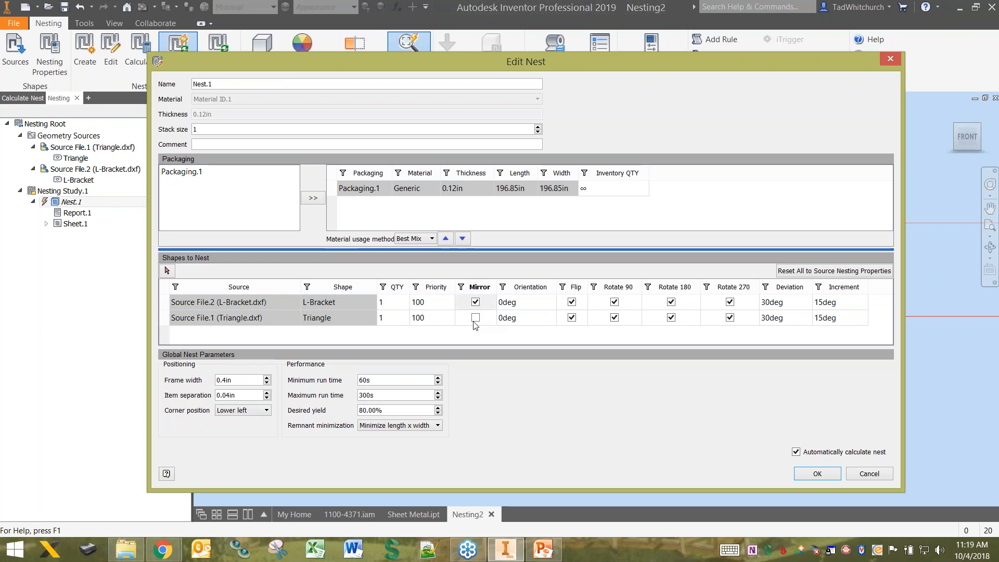
click(474, 301)
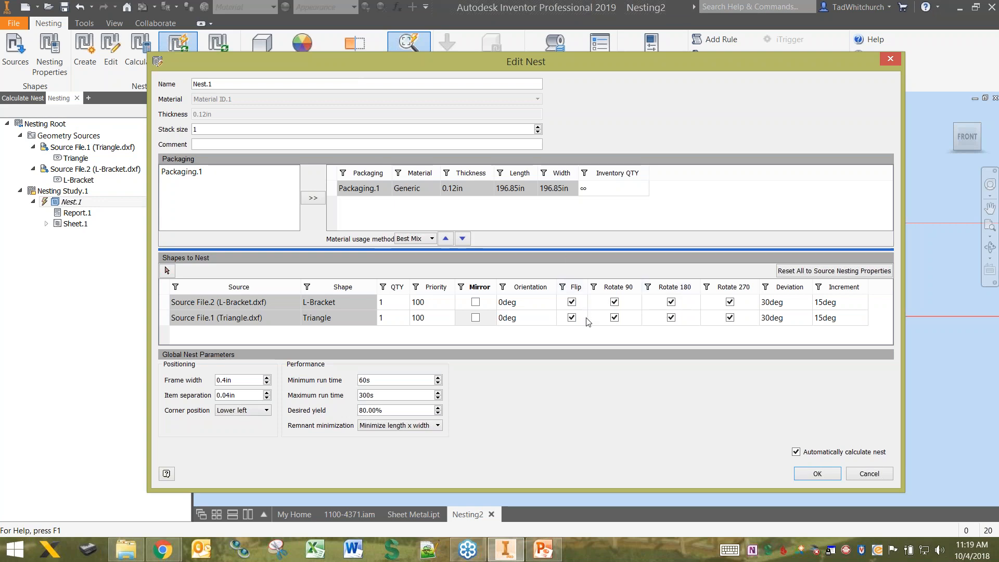
click(778, 304)
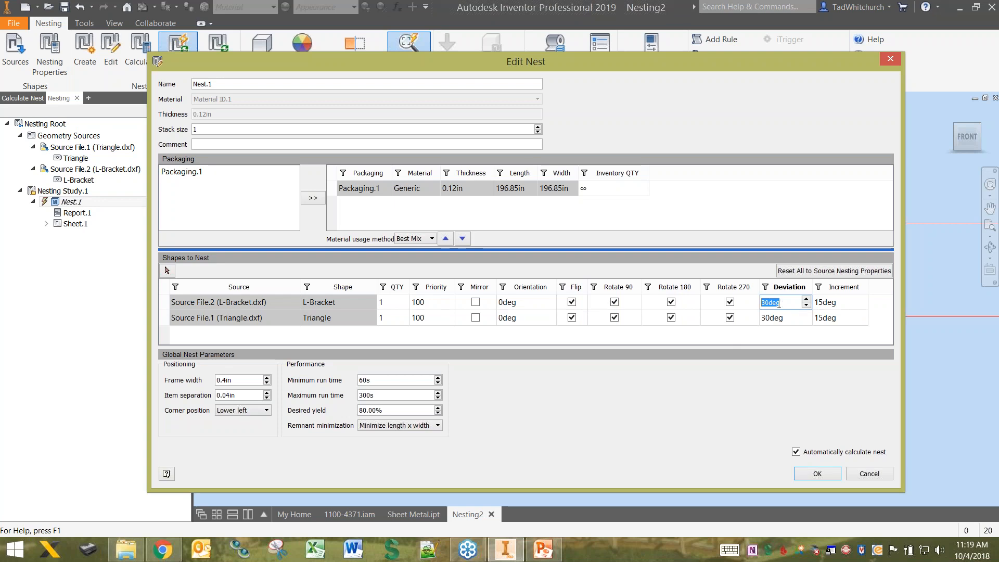
Set the nest quantities to 3 for the L-Bracket and 2 for the Triangle
click(405, 322)
click(391, 304)
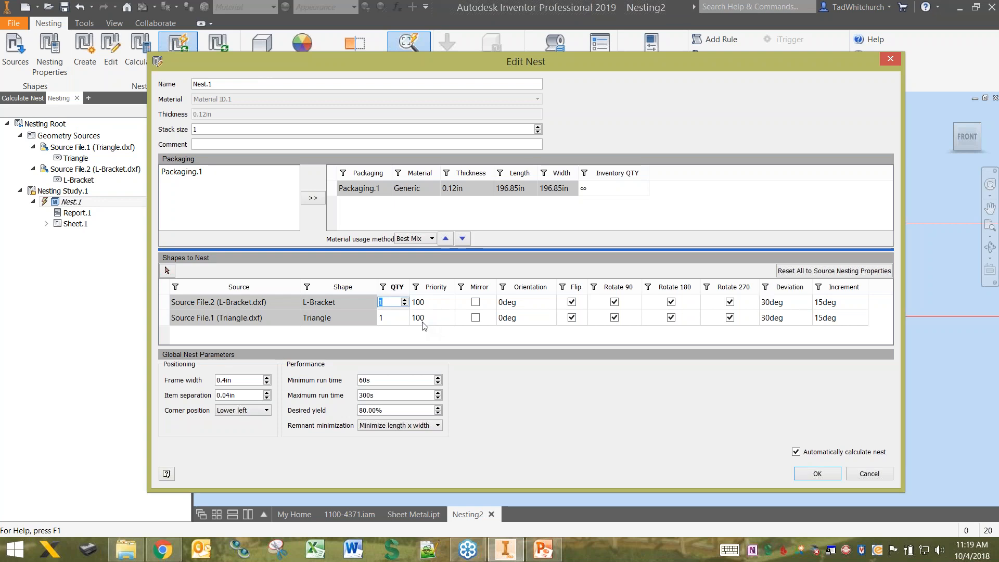
text(3)
click(394, 320)
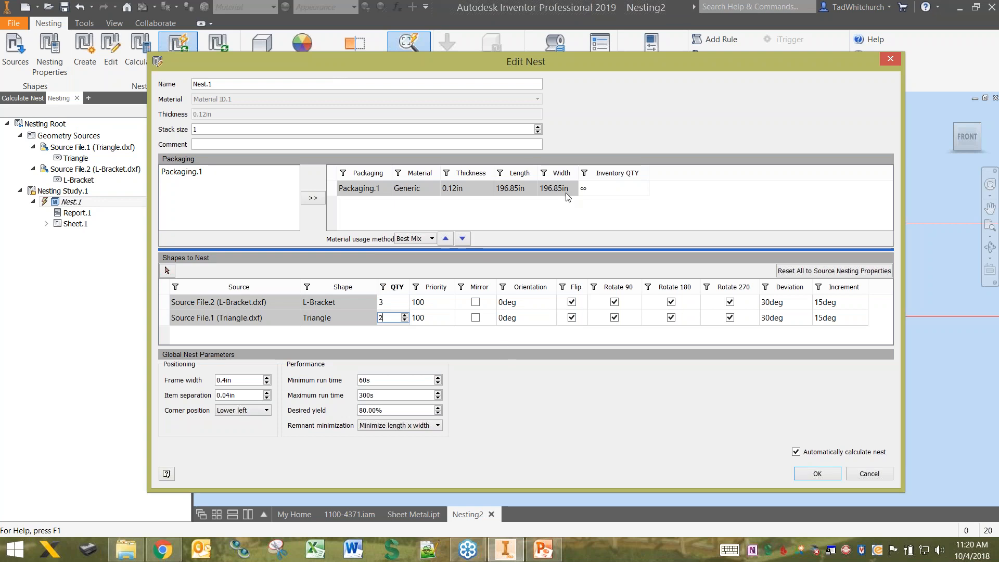
Set the nest's item separation to 0.5 in and apply the edits to recalculate the nest
drag(507, 58, 523, 37)
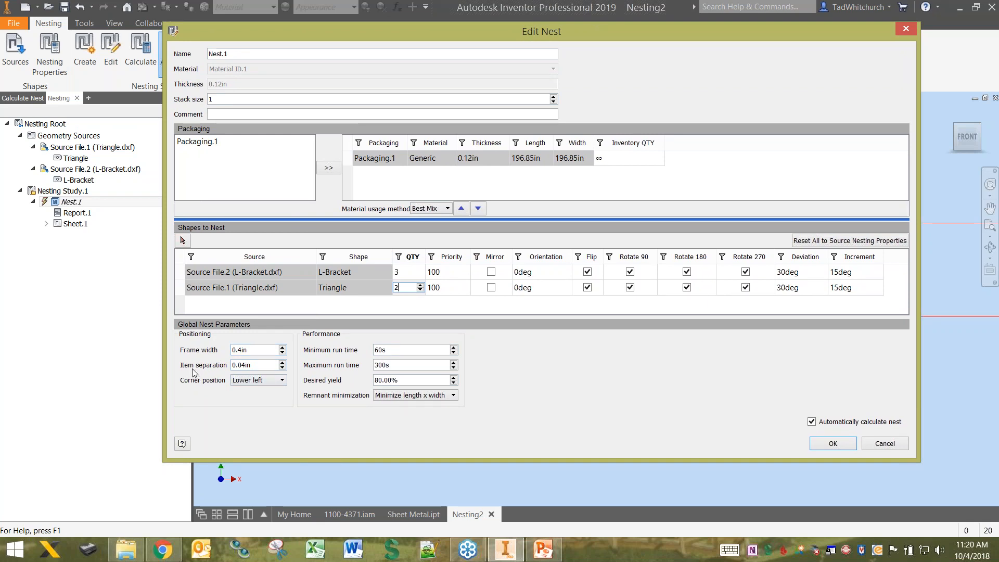
drag(386, 32, 387, 379)
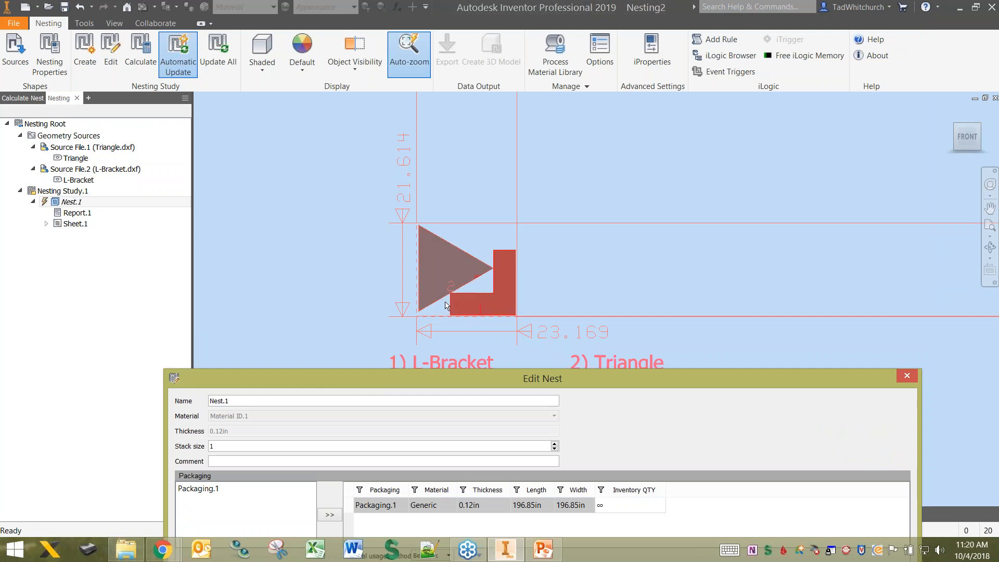
drag(495, 380, 479, 60)
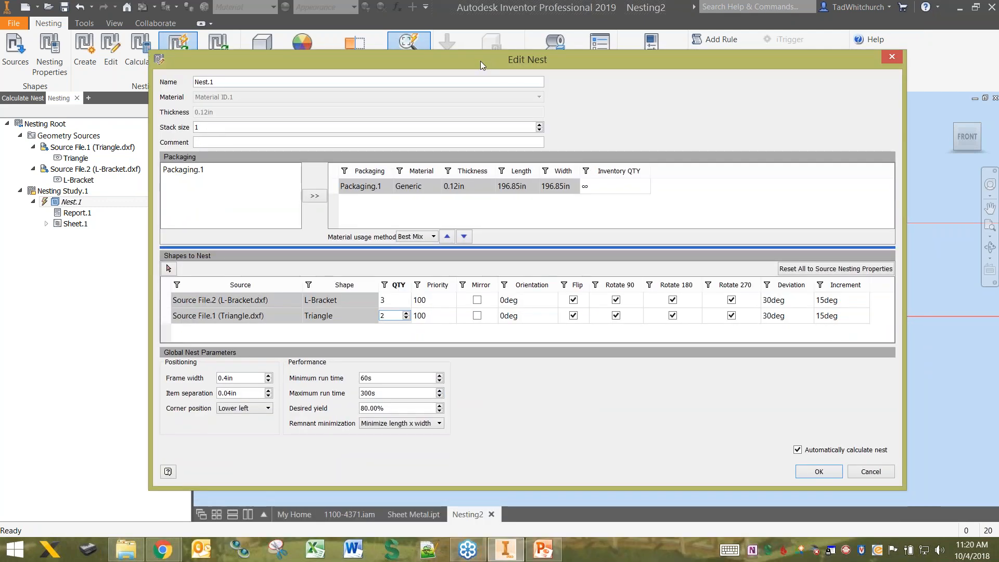
click(248, 393)
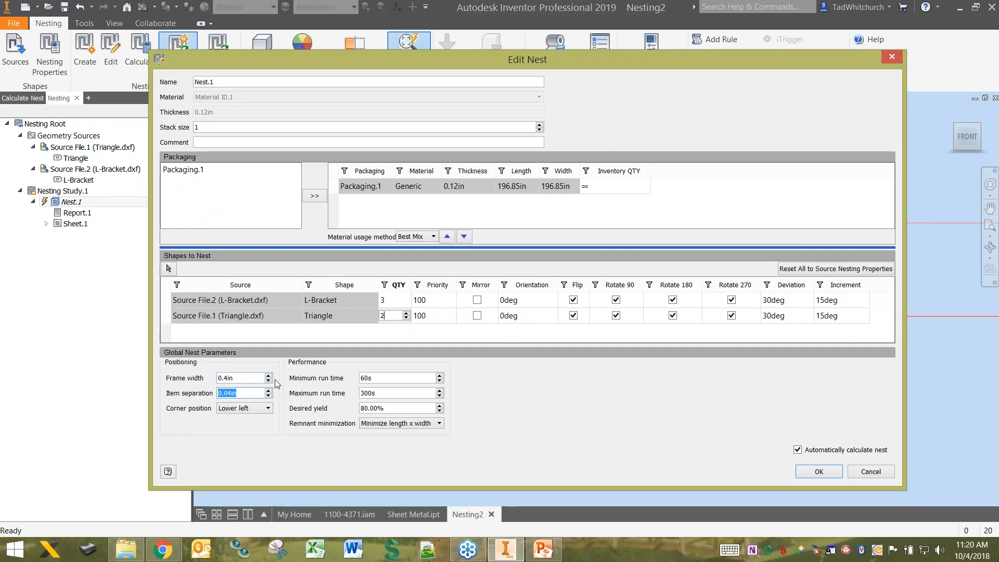
text(.5)
click(808, 475)
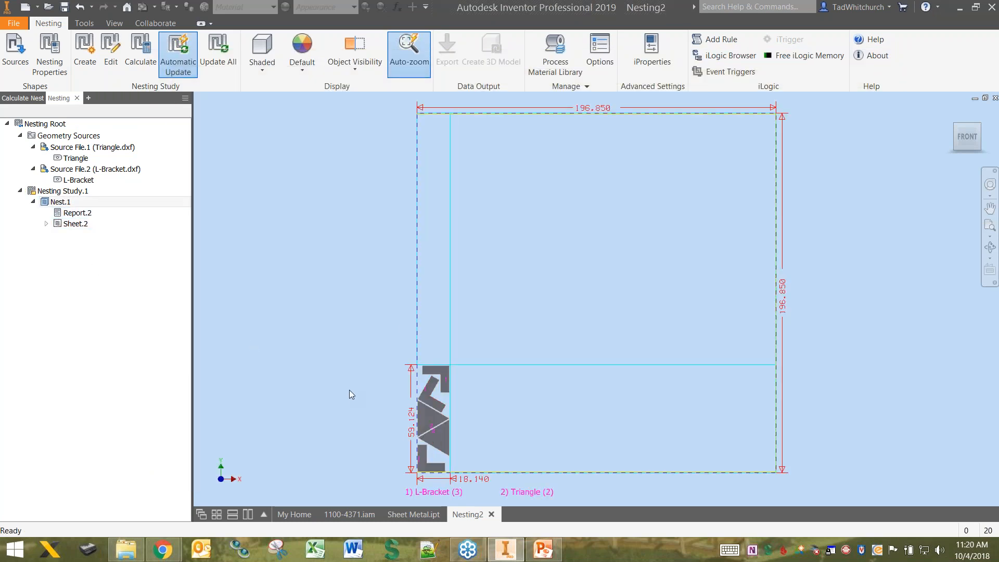
Examine the spacing and arrangement of the L-brackets and triangles in the recalculated nest, and select its sheet
scroll(363, 290, up, 4)
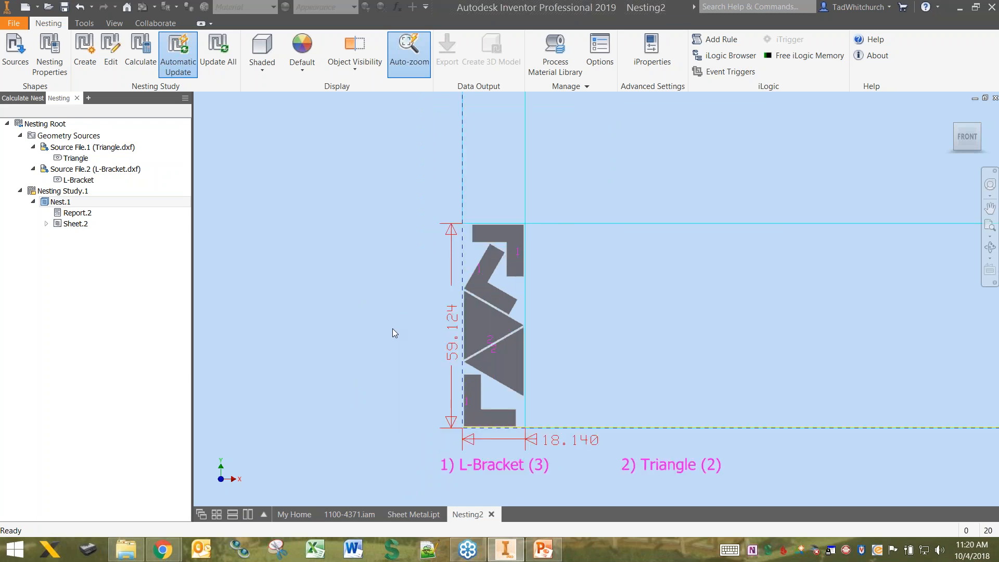
scroll(389, 330, up, 3)
middle_drag(389, 330, 286, 299)
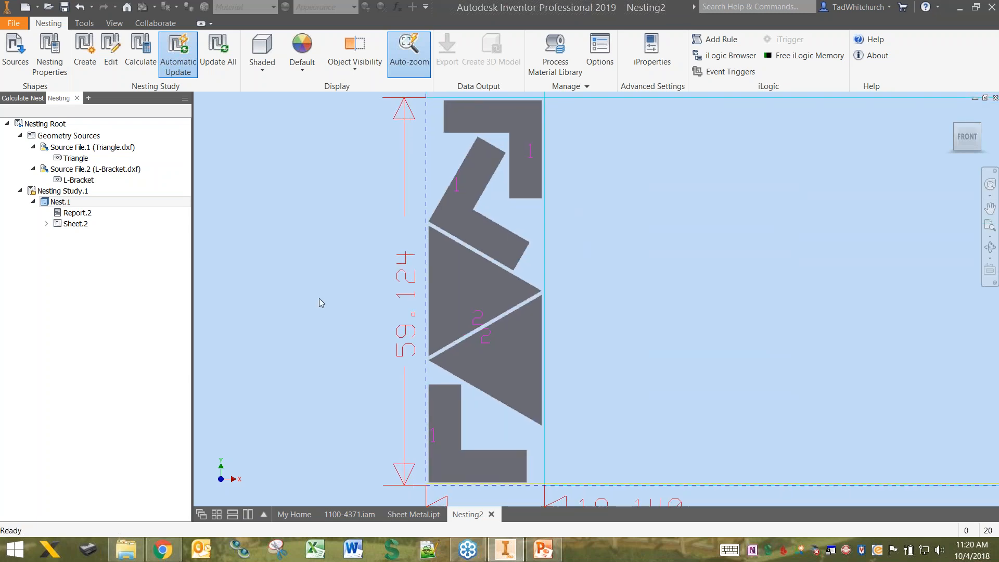
click(478, 308)
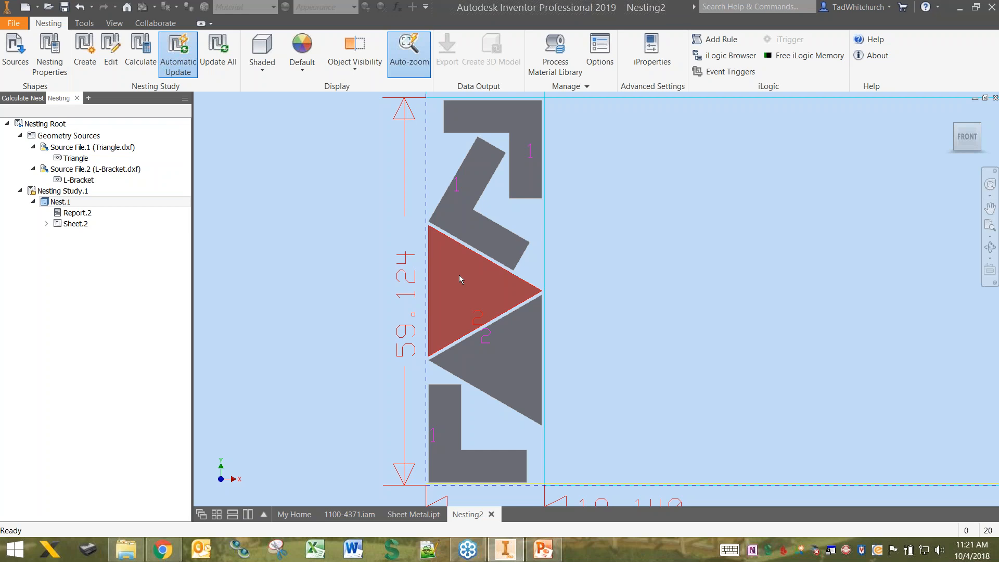
scroll(457, 279, up, 2)
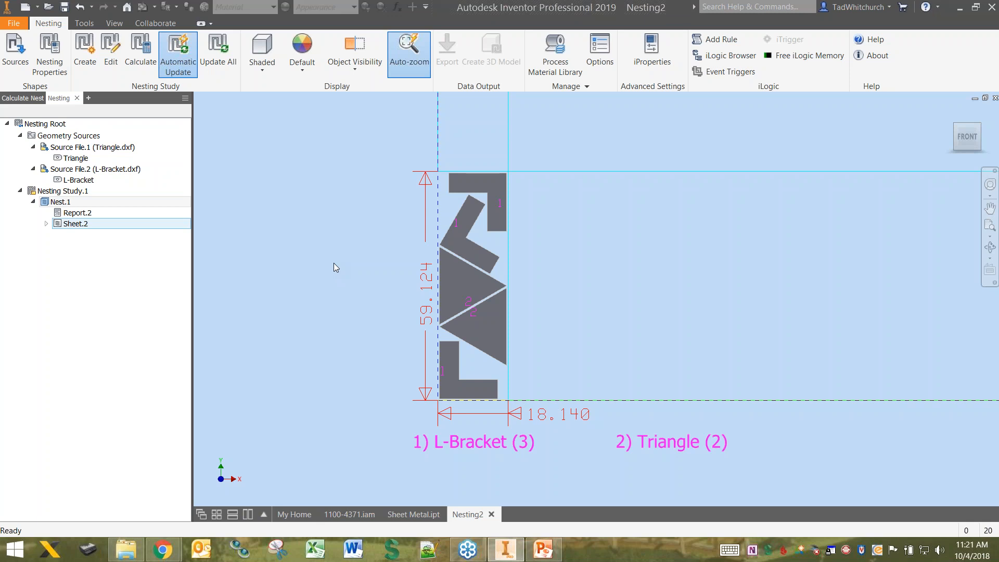
click(73, 264)
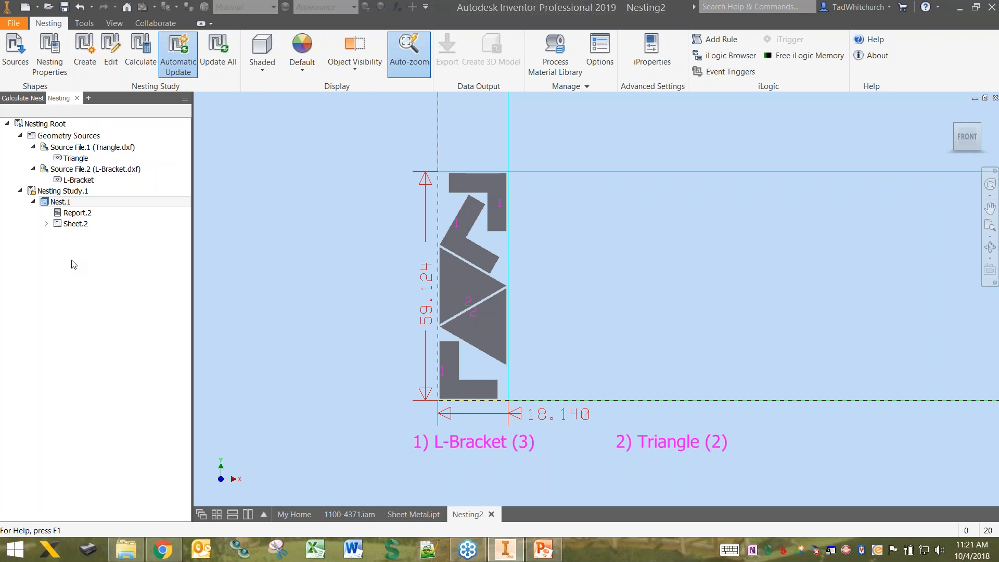
click(76, 225)
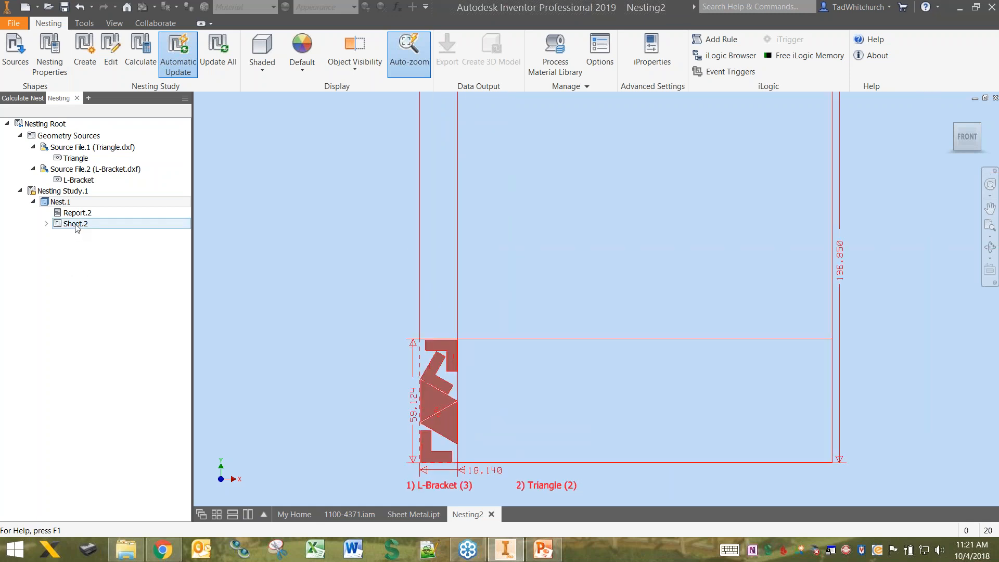
Start exporting the nested sheet, check which file types it can be saved as, and cancel the export
right_click(76, 224)
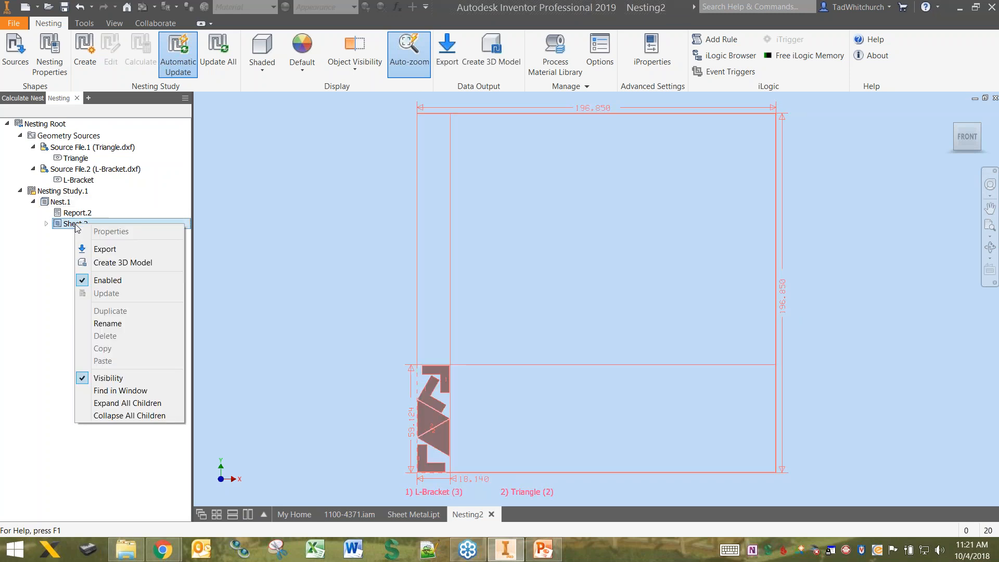
click(109, 255)
click(507, 359)
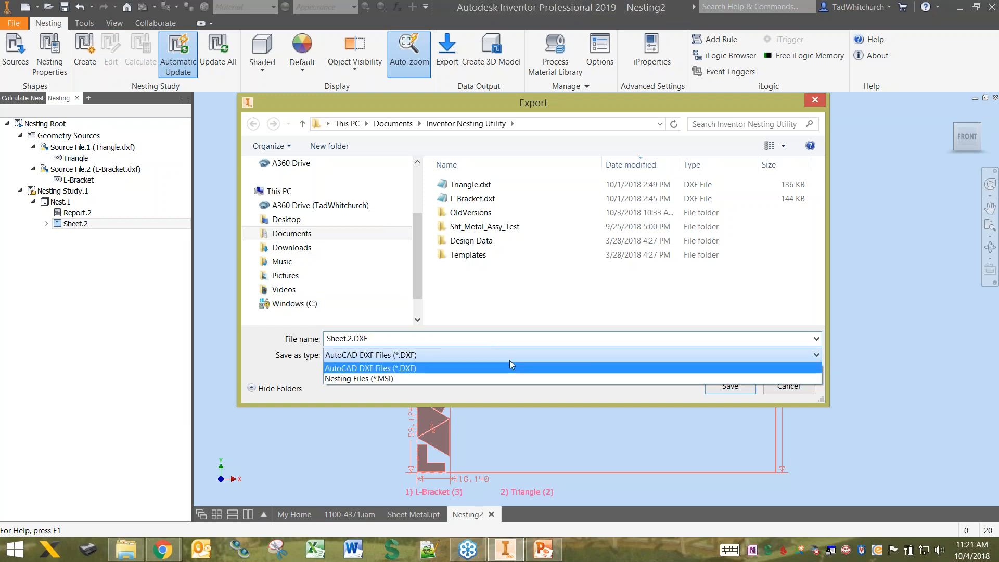
click(544, 293)
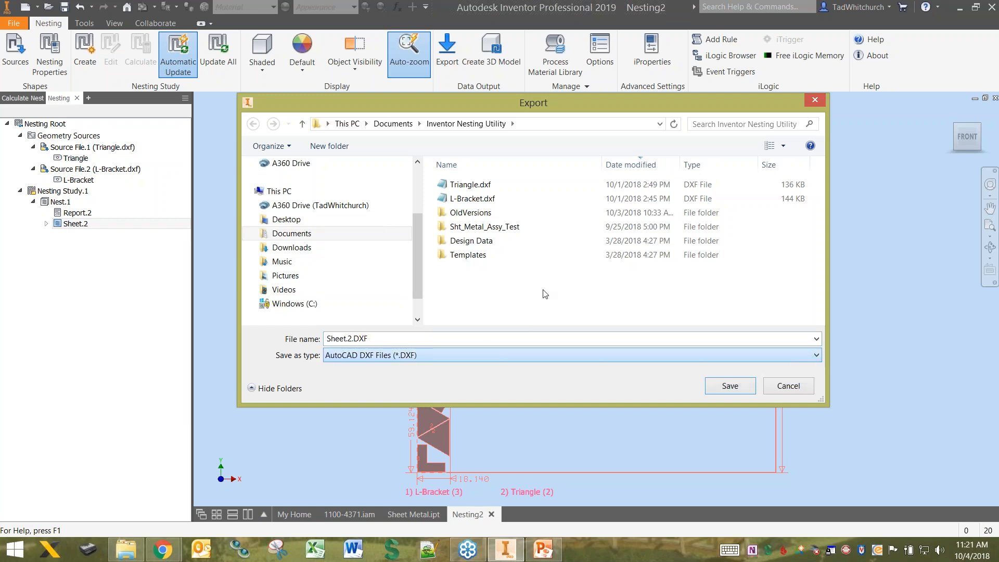
click(788, 386)
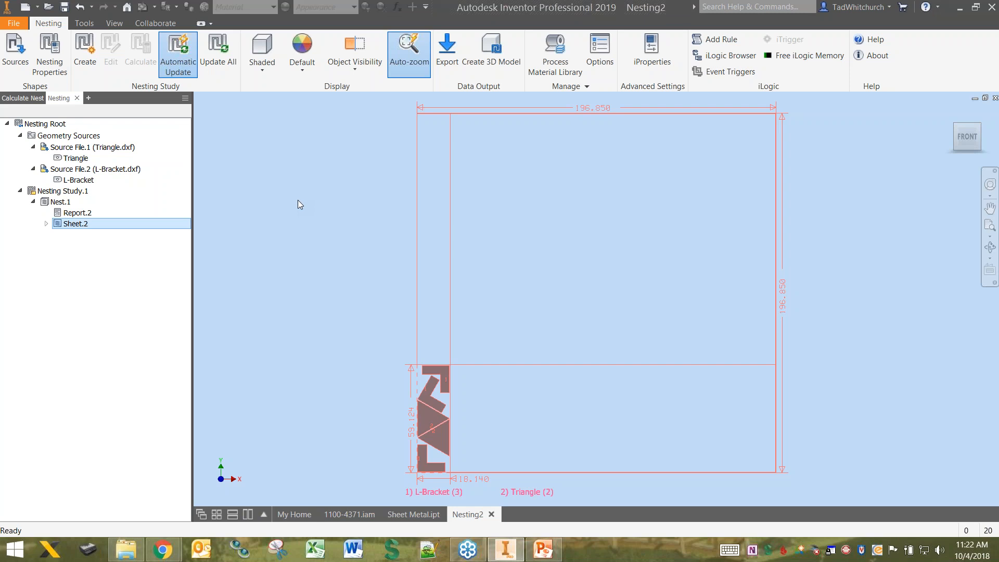
Create a 3D model from the nested sheet of L-brackets and triangles
scroll(344, 305, up, 4)
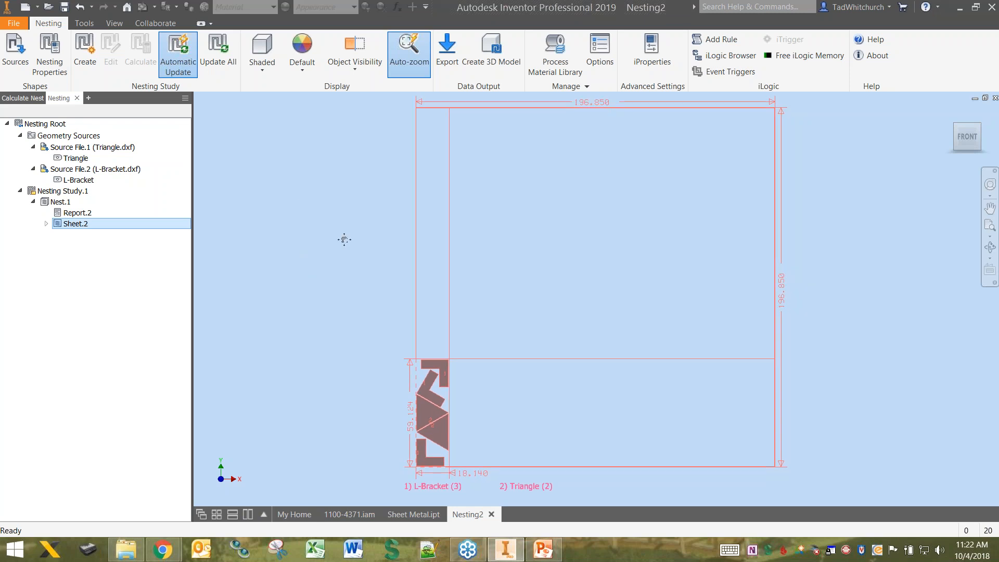
middle_drag(374, 284, 299, 172)
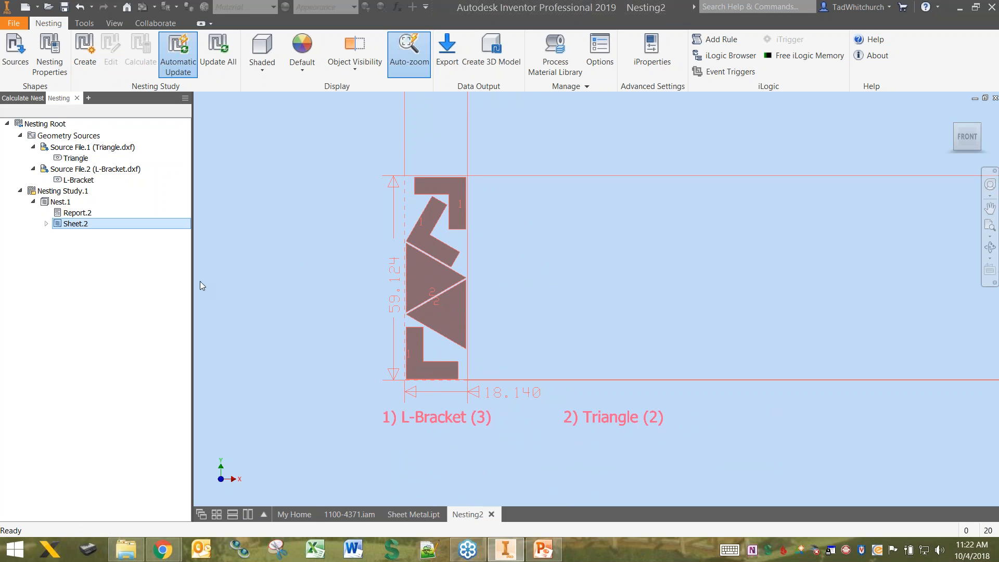
right_click(75, 224)
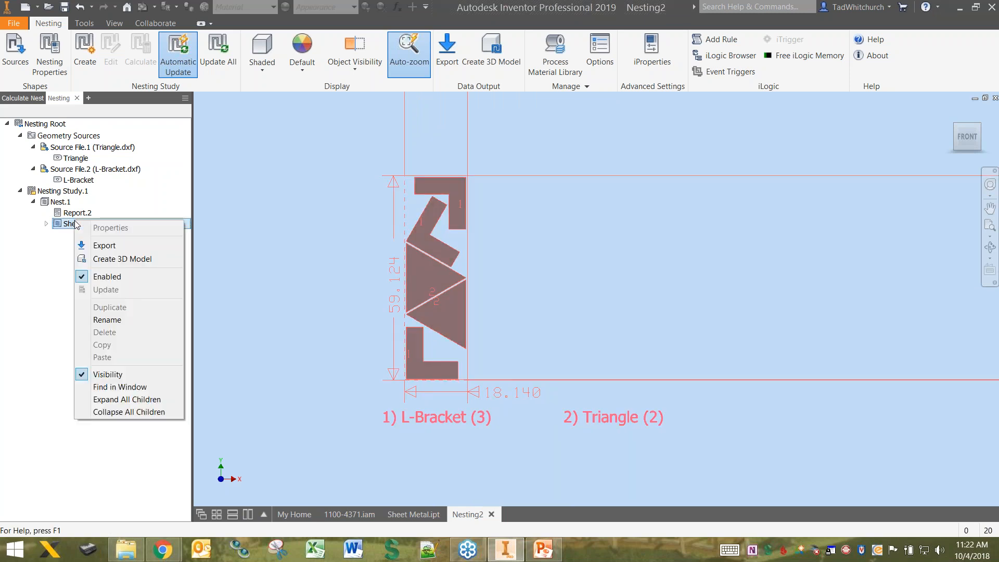
click(119, 266)
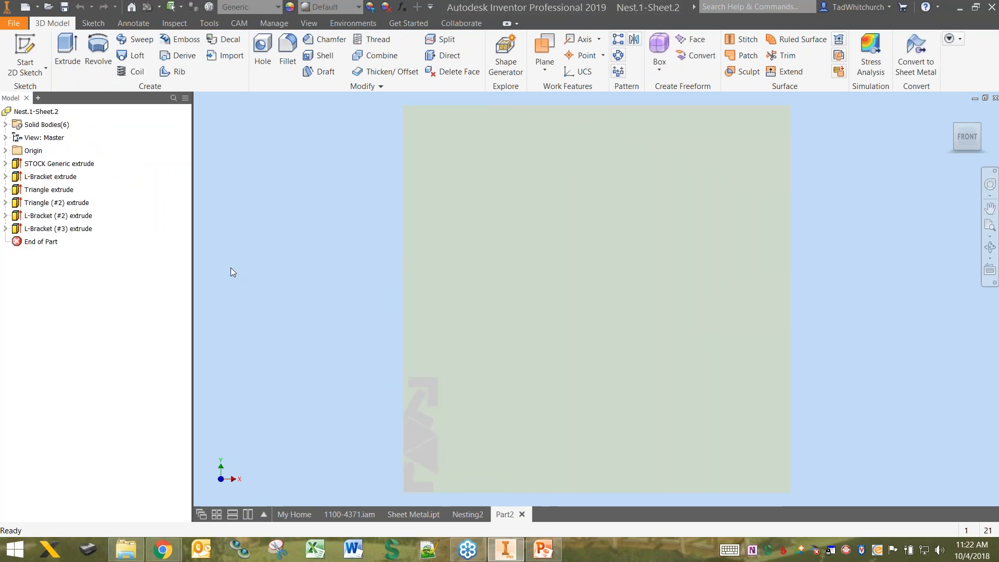
Examine the nested L-brackets and triangles on the stock sheet in the generated 3D part, including their thickness
middle_drag(504, 340, 491, 224)
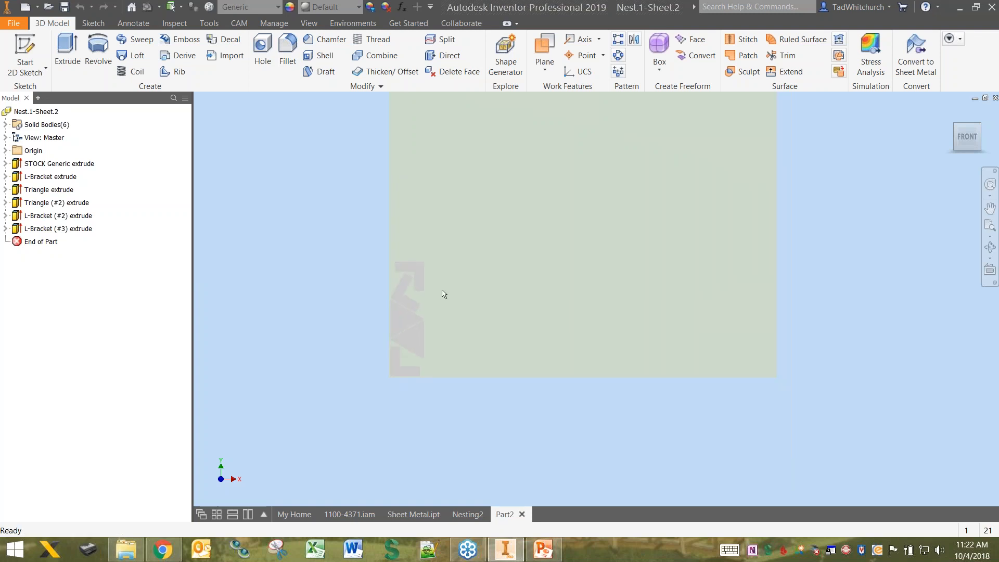
shift+middle_drag(427, 310, 726, 247)
scroll(378, 216, down, 5)
scroll(576, 273, down, 5)
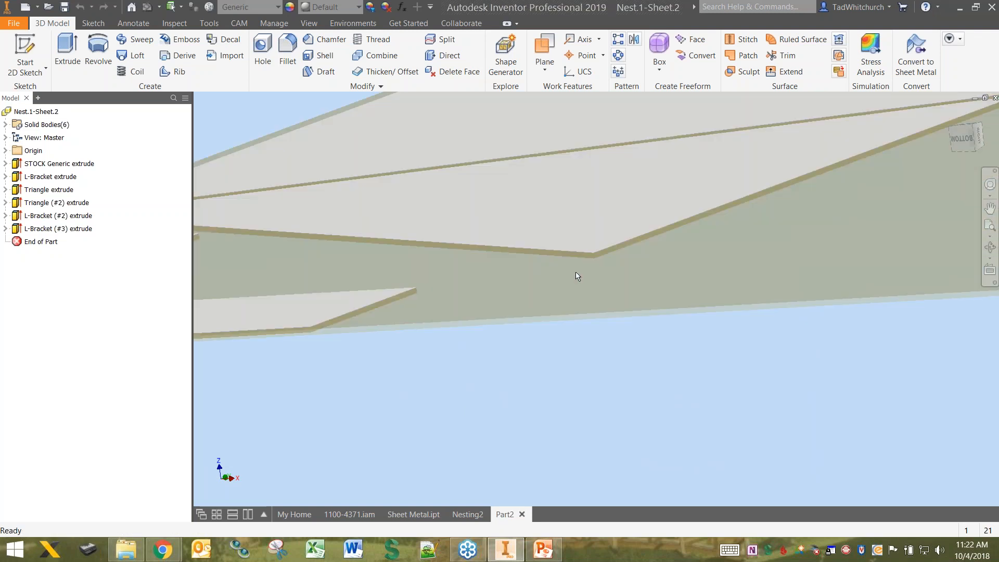
scroll(585, 255, up, 10)
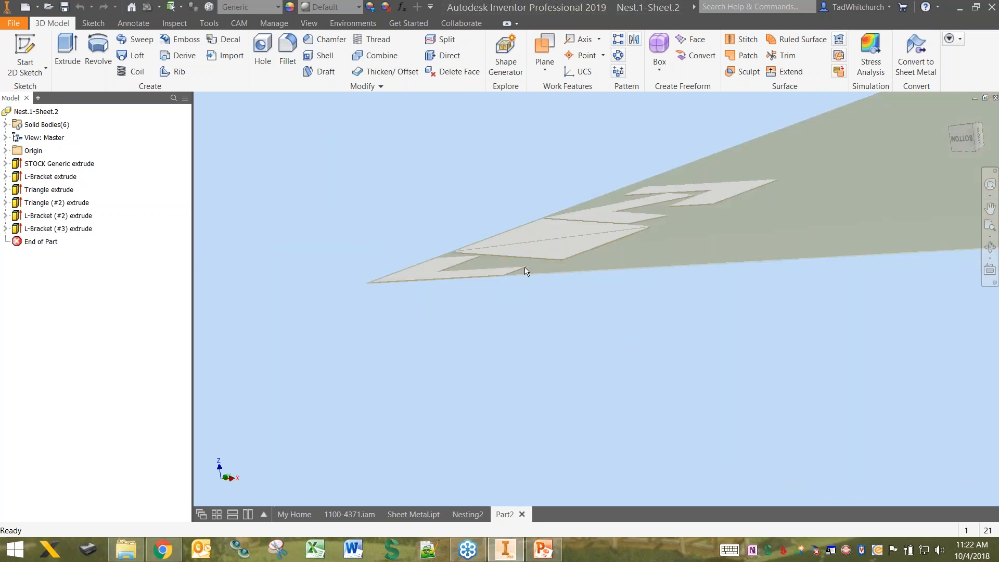
mouse_move(522, 262)
shift+middle_down()
mouse_move(540, 281)
mouse_move(533, 288)
mouse_move(523, 259)
mouse_move(524, 271)
shift+middle_up()
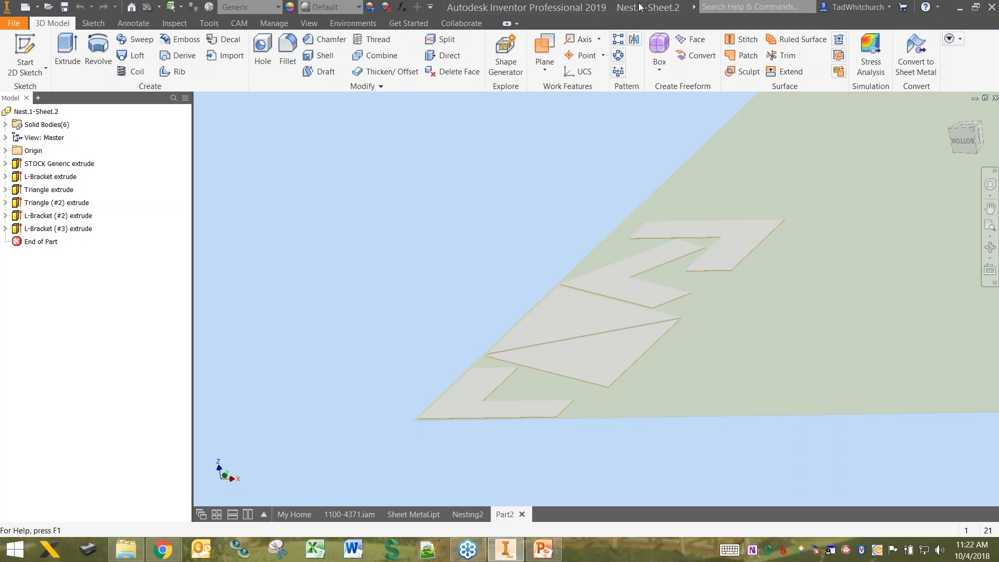
Return to the Nesting2 document, expand Nesting Study.1 and select its nest
drag(469, 515, 383, 383)
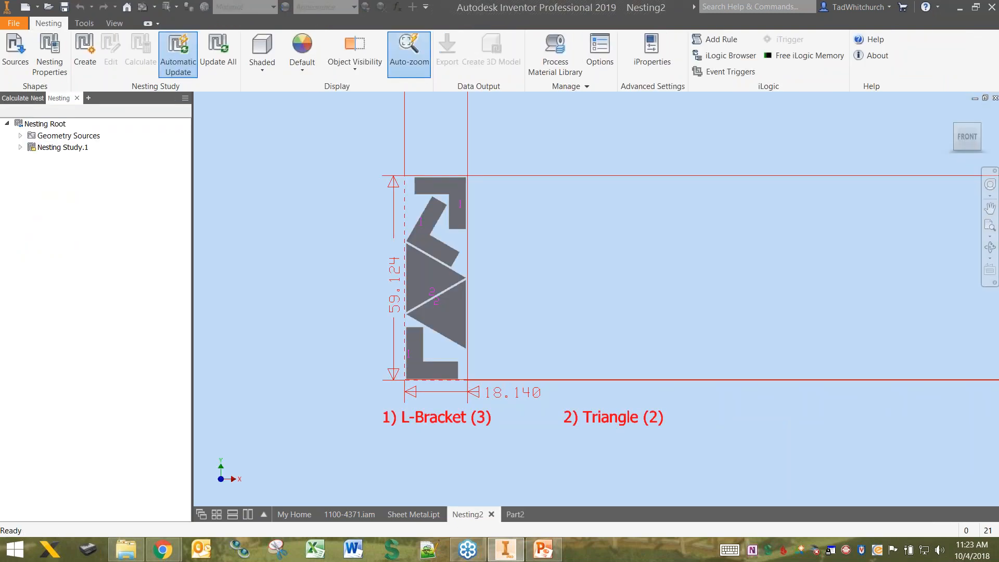
click(20, 147)
click(33, 158)
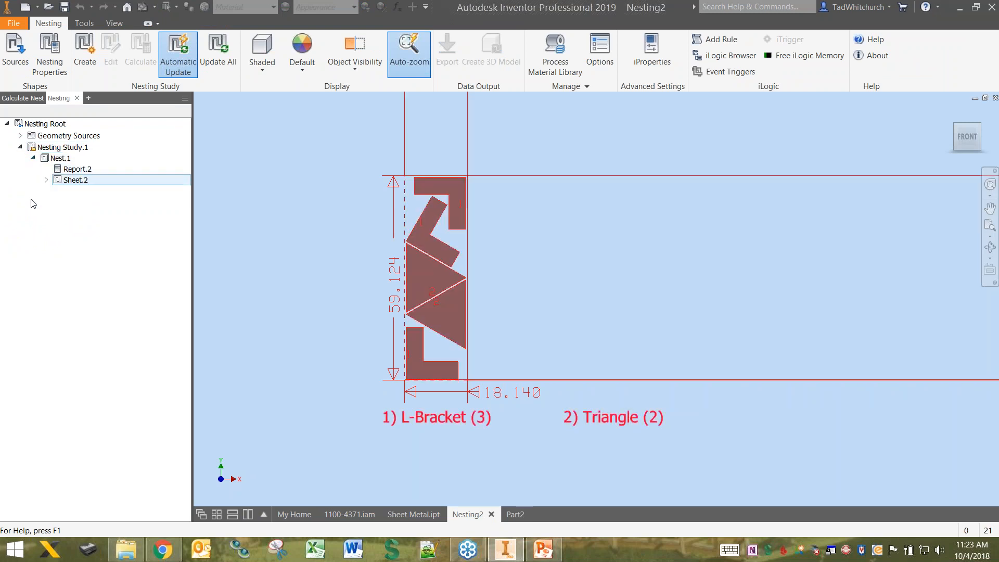
click(73, 158)
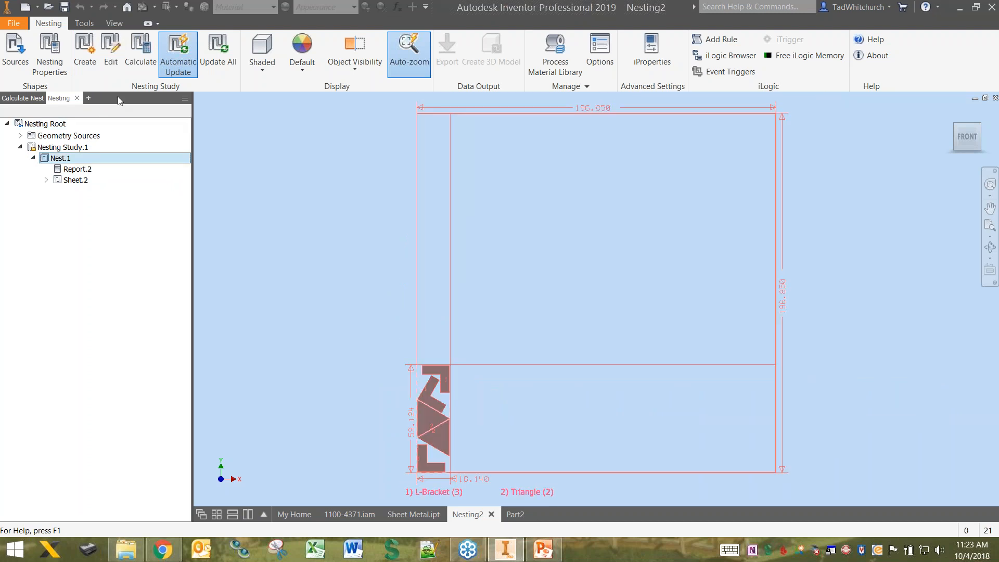
Open the Process Material Library, look through the materials offered by the Inventor provider, and cancel without adding any
click(176, 69)
click(529, 64)
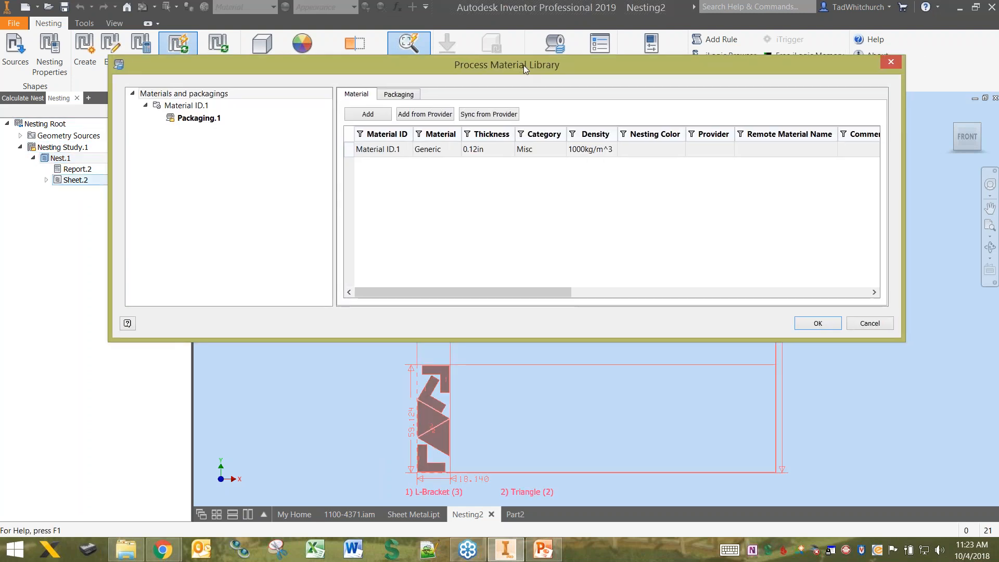
drag(523, 65, 507, 63)
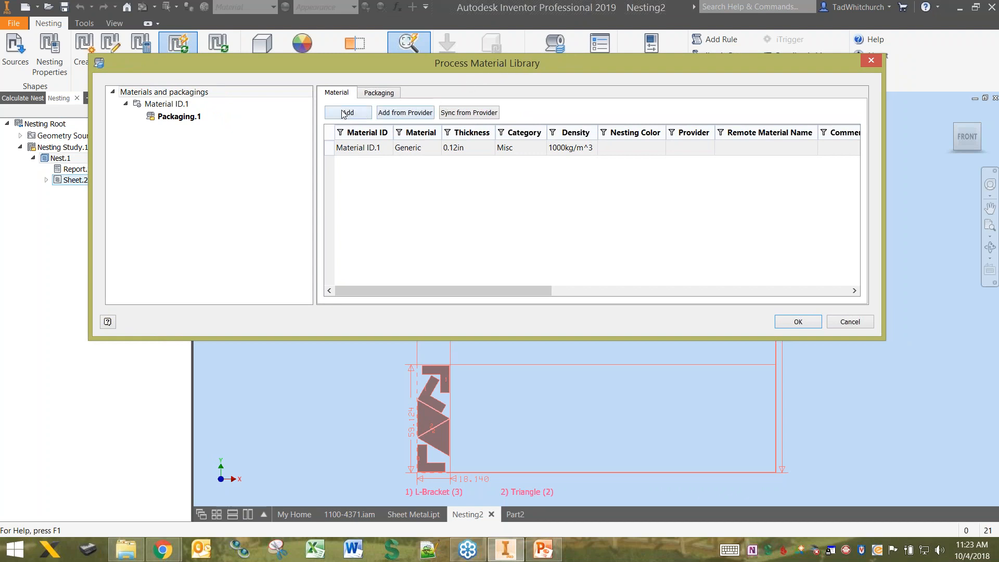
click(398, 115)
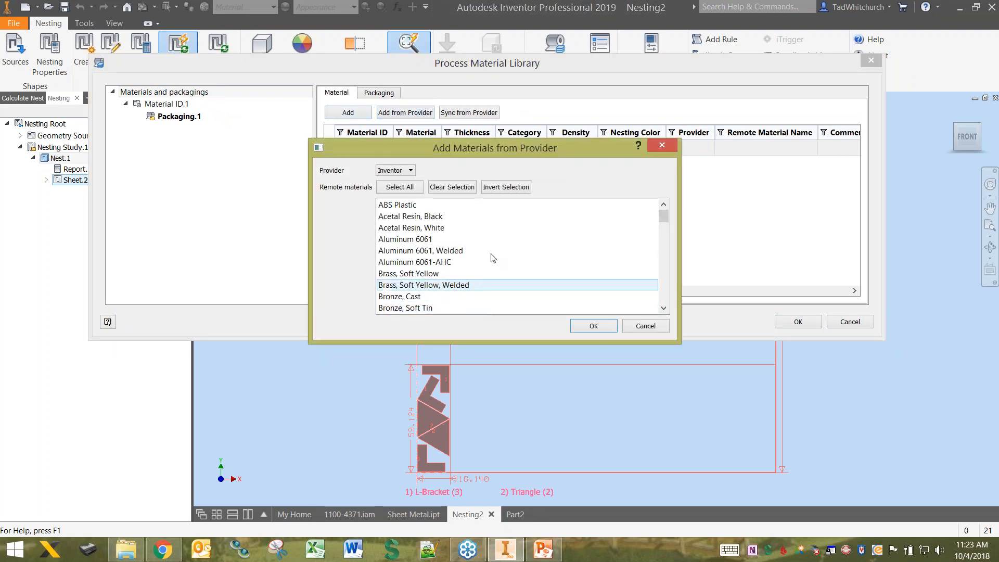
mouse_move(664, 215)
mouse_down()
mouse_move(664, 276)
mouse_move(663, 214)
mouse_up()
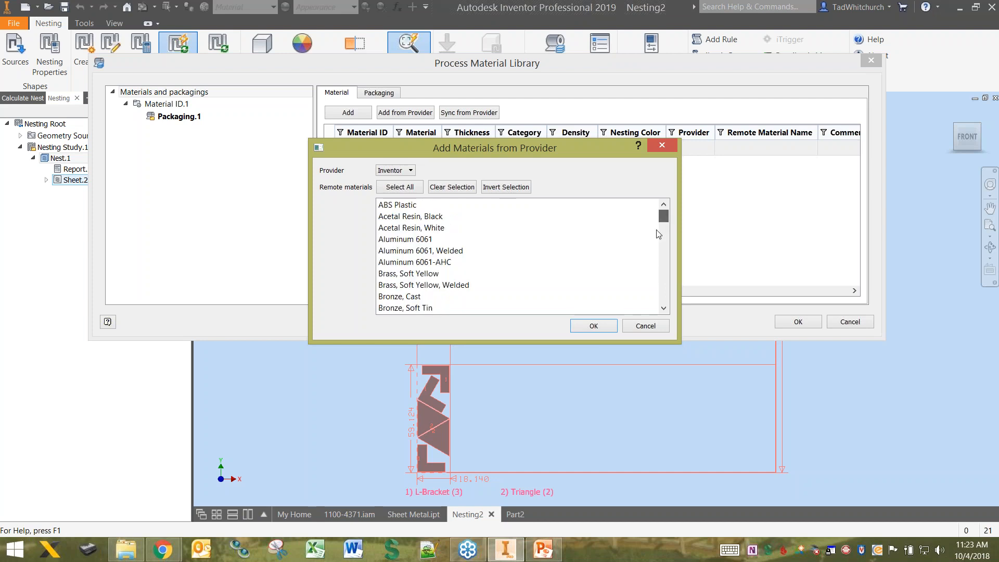
click(646, 327)
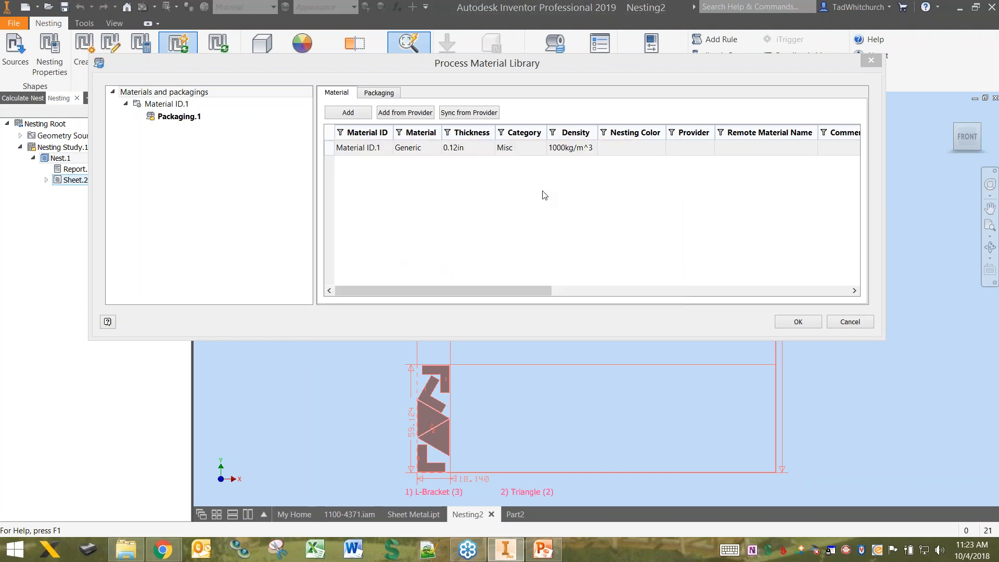
Review the Generic material's library settings, from thickness and density through grain angles, deviation, frame width and item separation
click(484, 150)
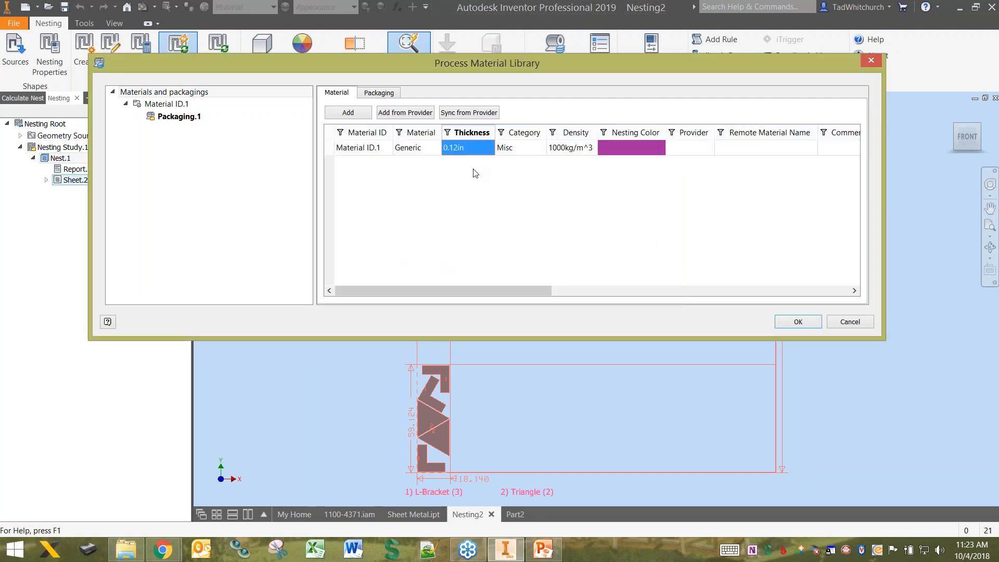
click(474, 171)
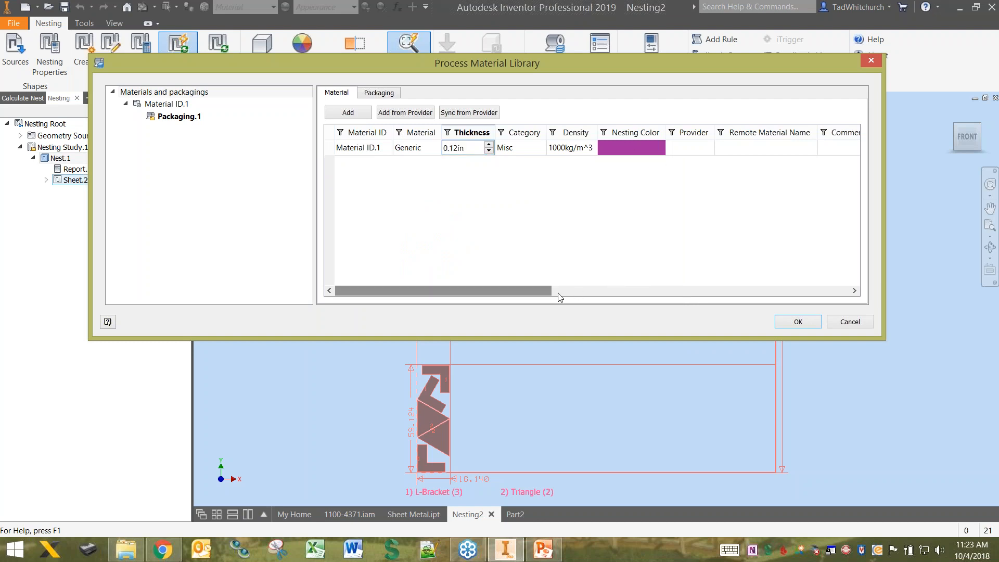
drag(541, 289, 654, 302)
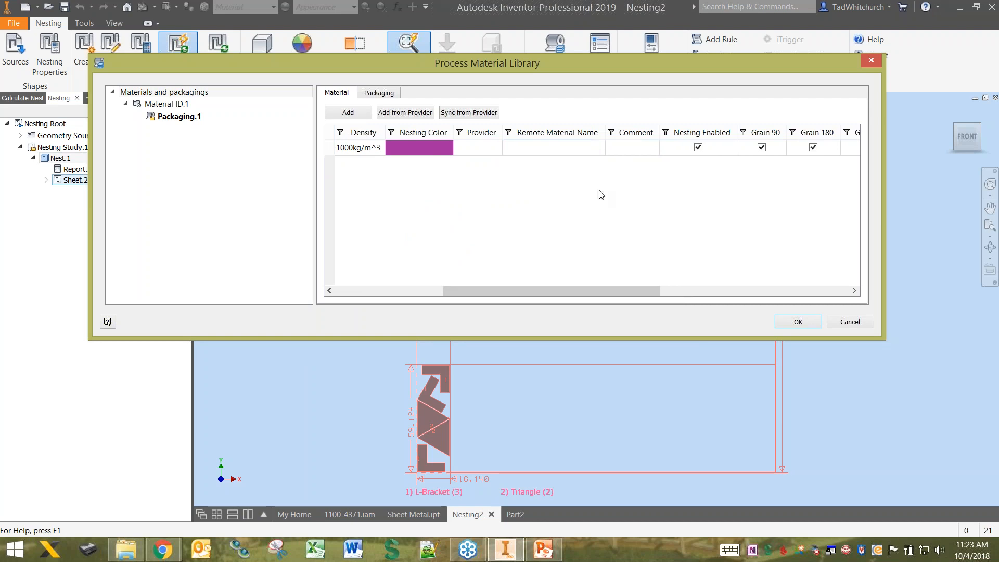
drag(588, 289, 707, 304)
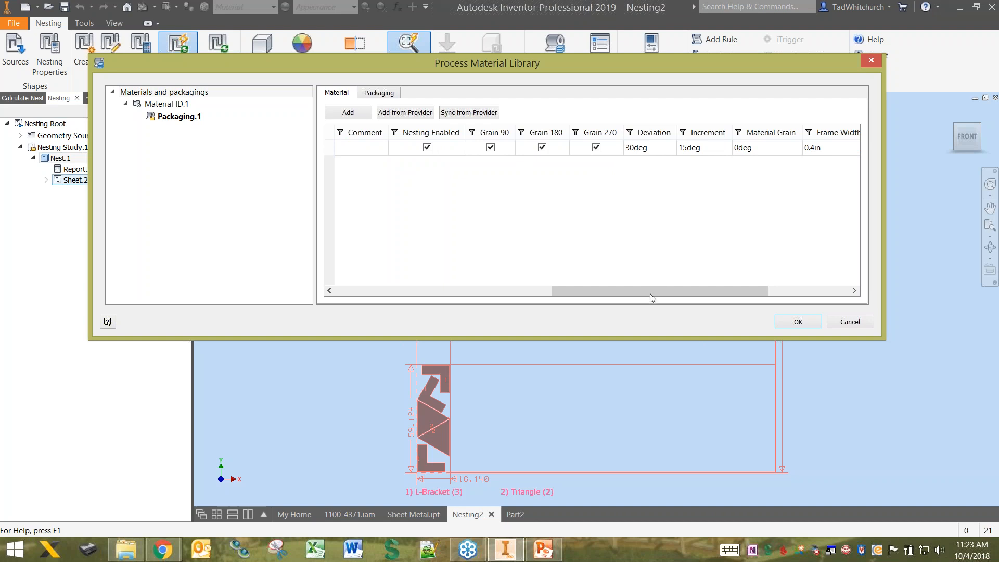
drag(650, 291, 732, 291)
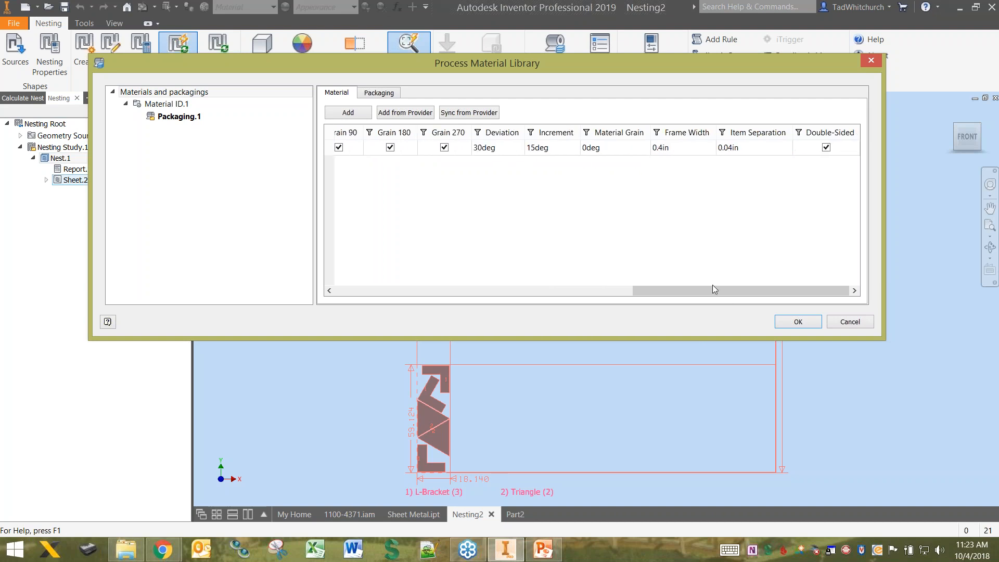
drag(670, 290, 692, 289)
drag(774, 290, 450, 307)
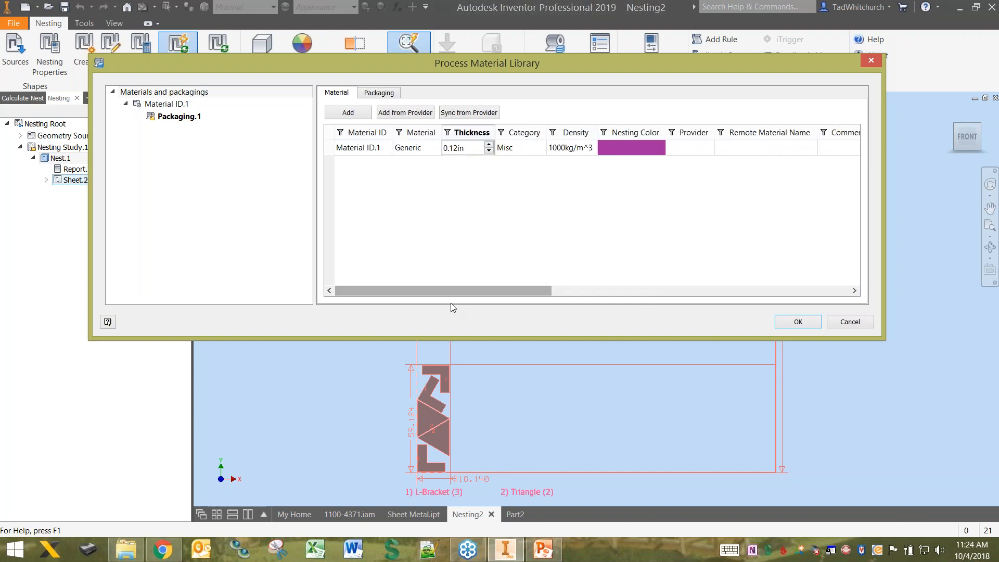
Try adding a second material to the library, inspect its thickness and material choices, and discard the changes
click(358, 113)
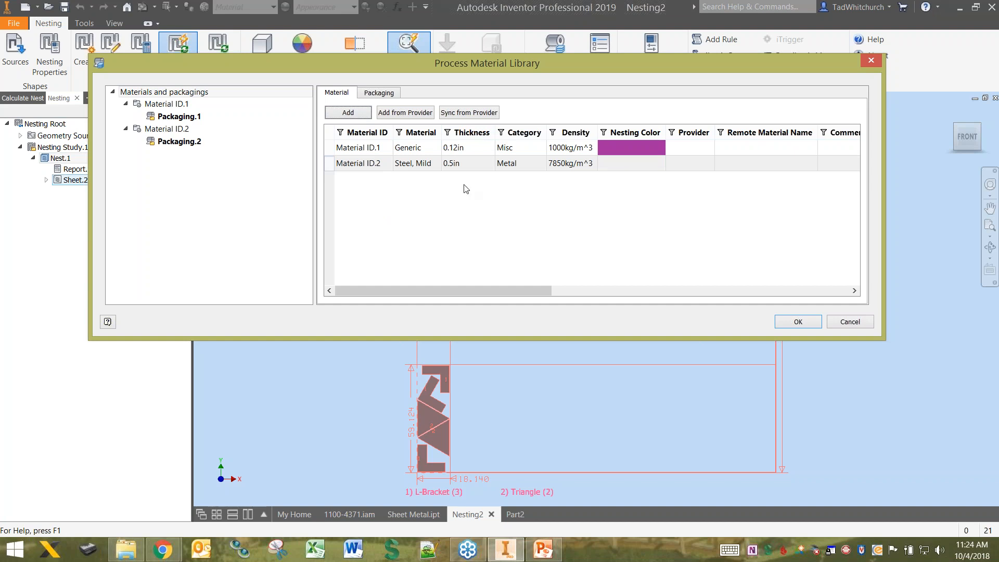
click(487, 165)
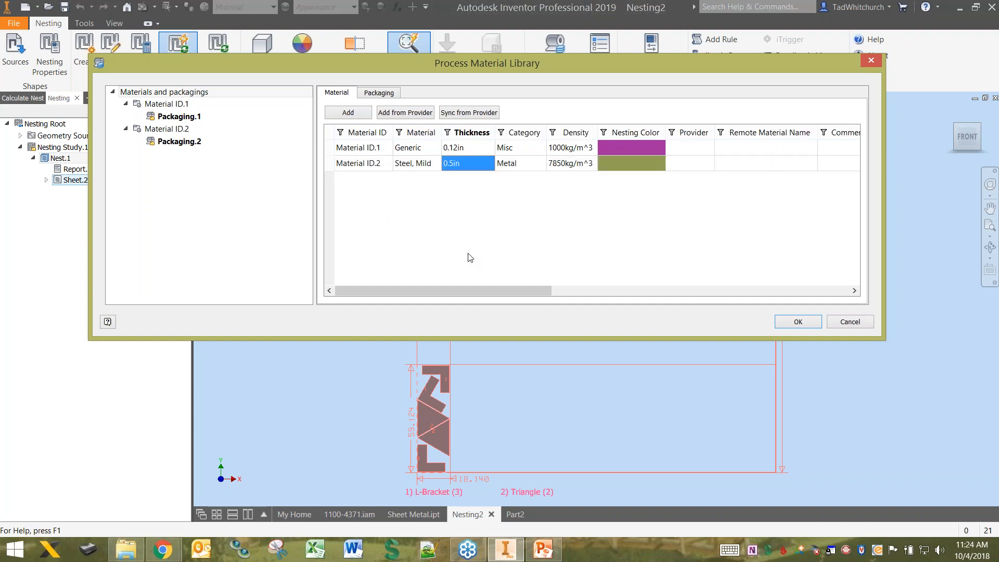
click(405, 167)
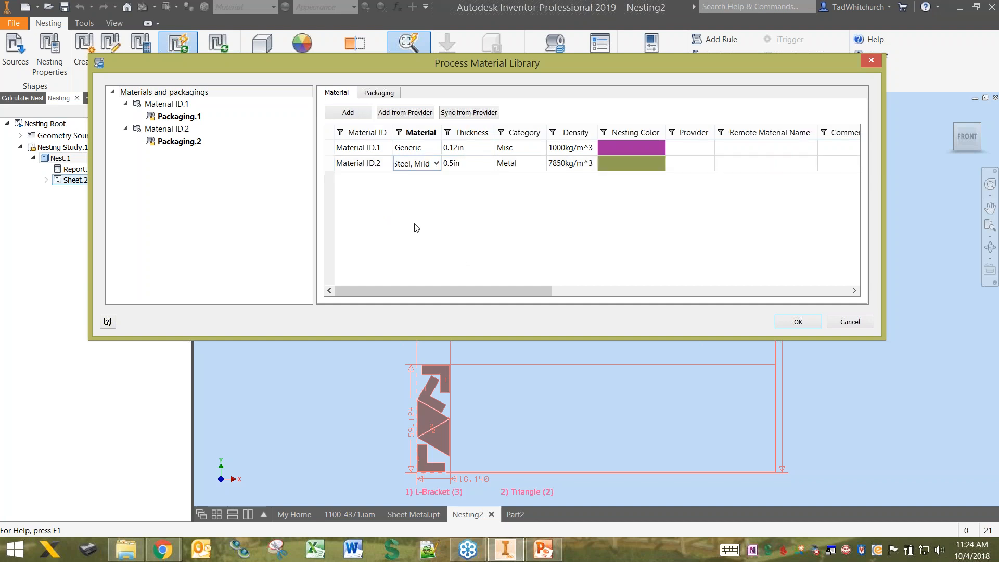
click(436, 164)
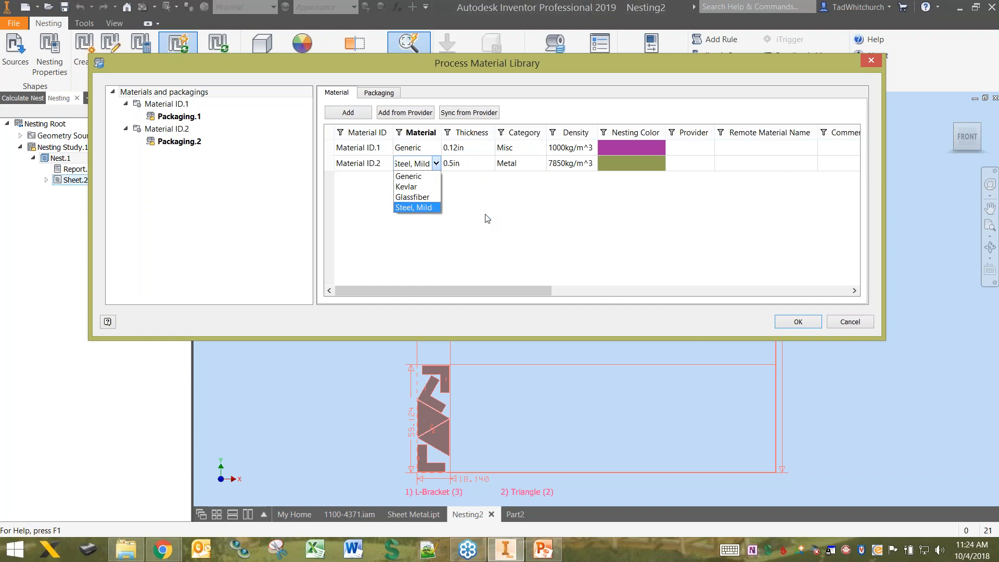
click(581, 228)
click(850, 322)
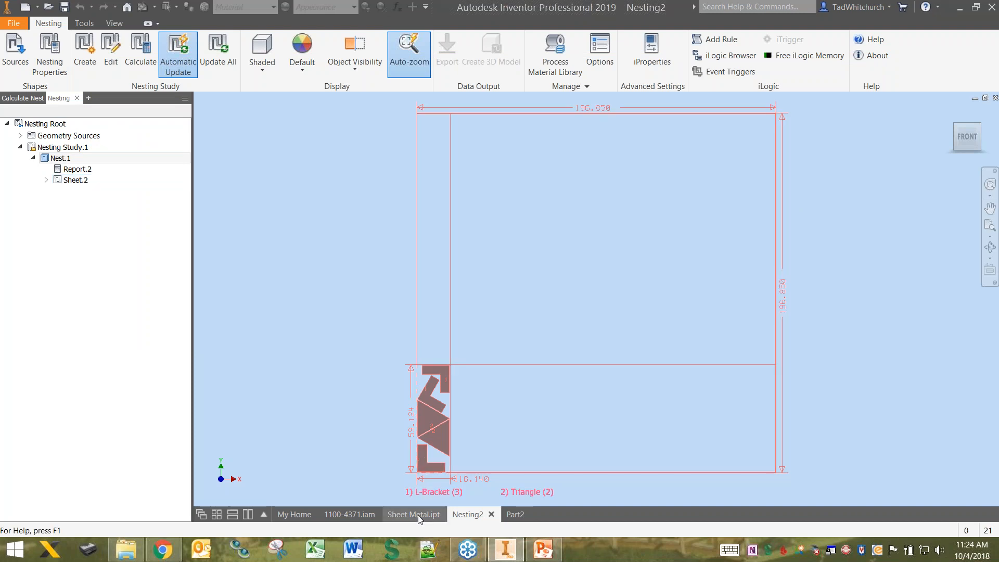
Switch to Sheet Metal.ipt, look at the sheet metal template for new files without creating one, and expand the part's Flat Pattern node
mouse_move(417, 515)
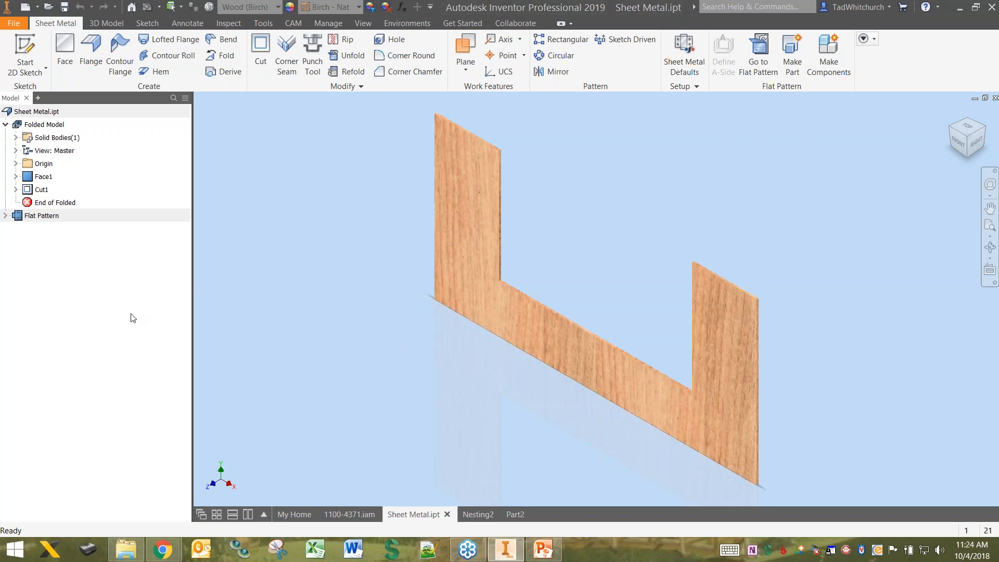
click(36, 112)
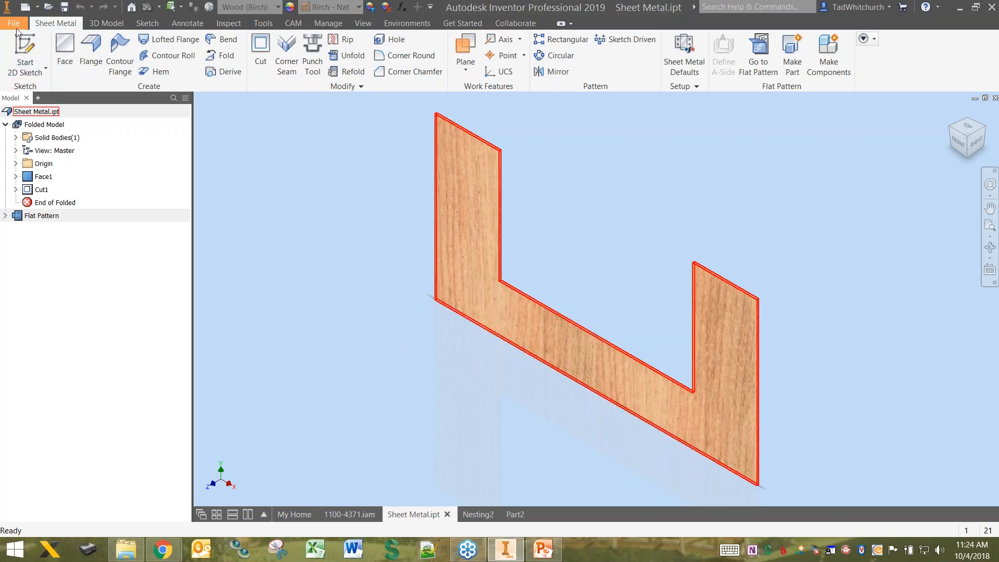
click(14, 23)
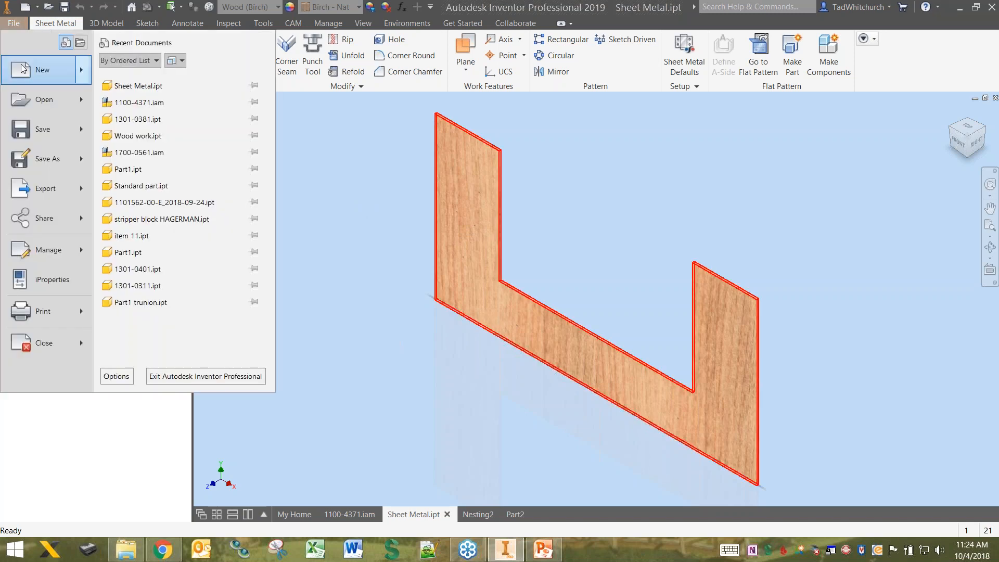
click(22, 64)
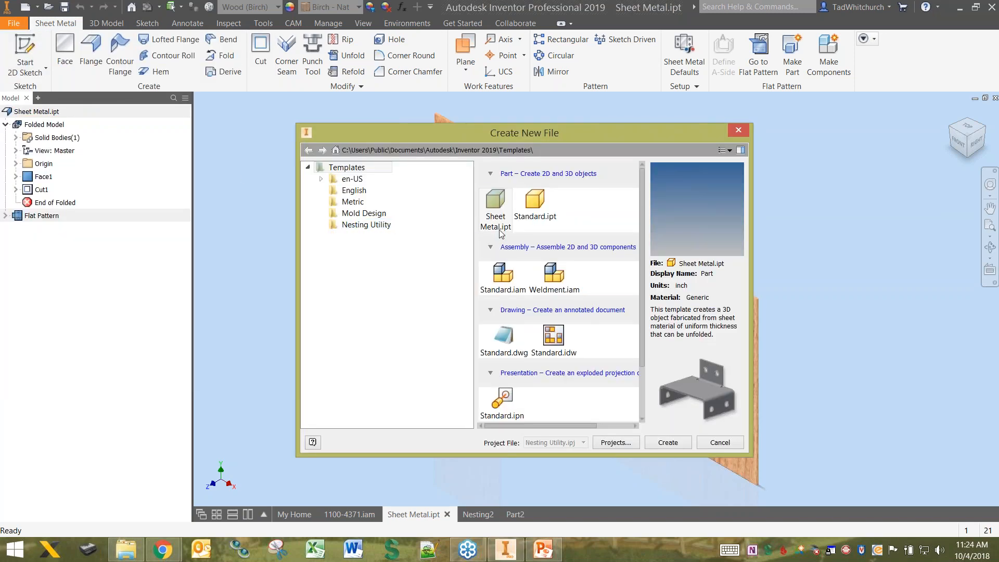
click(498, 231)
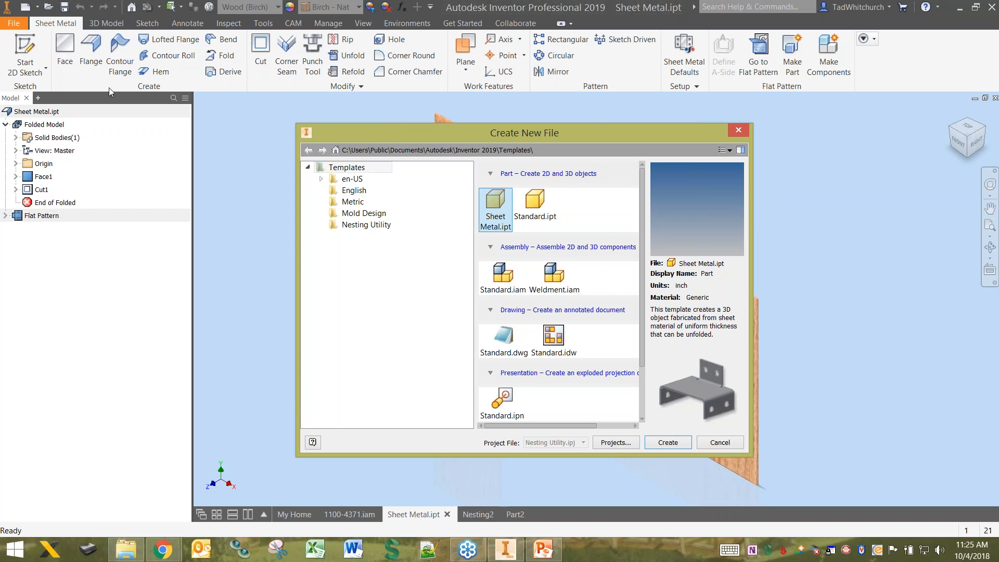
click(720, 444)
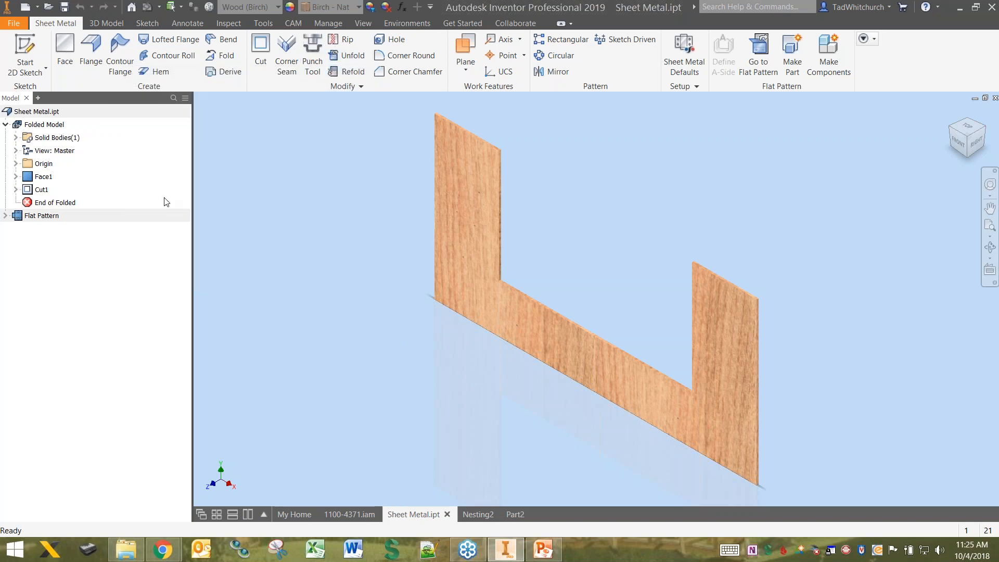
click(6, 216)
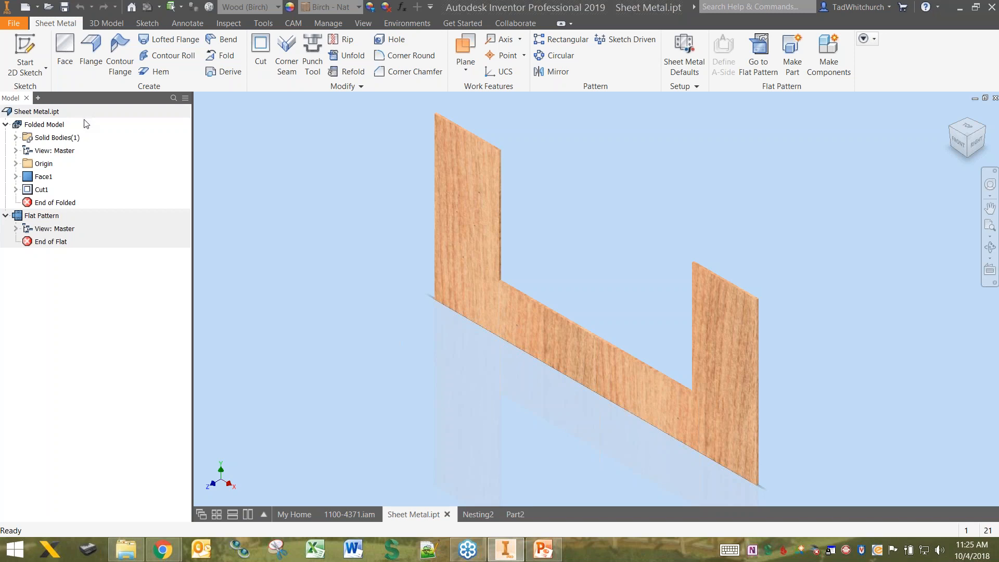
Start a new nesting document from My Home and show its nest calculation view
click(294, 515)
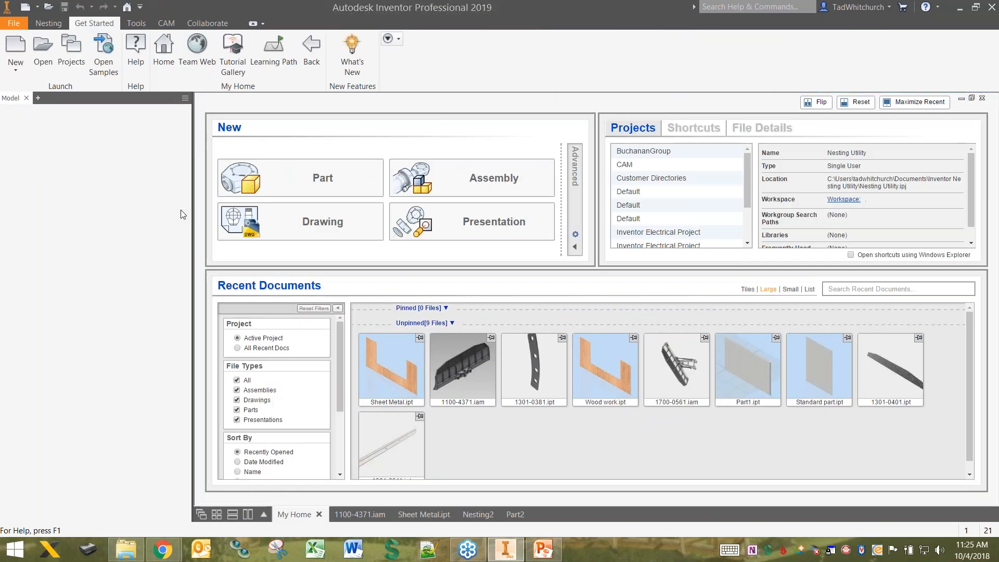
click(45, 23)
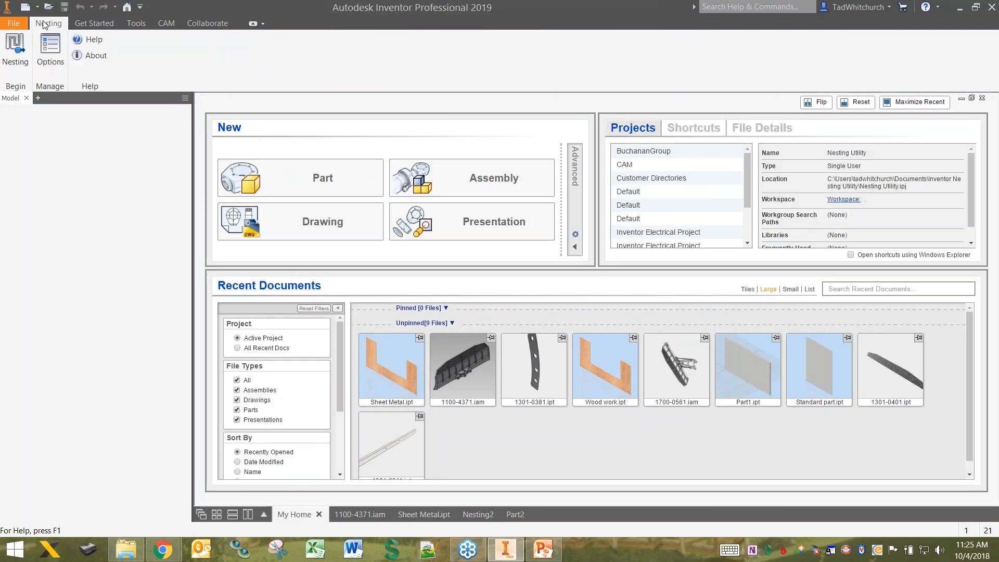
click(14, 62)
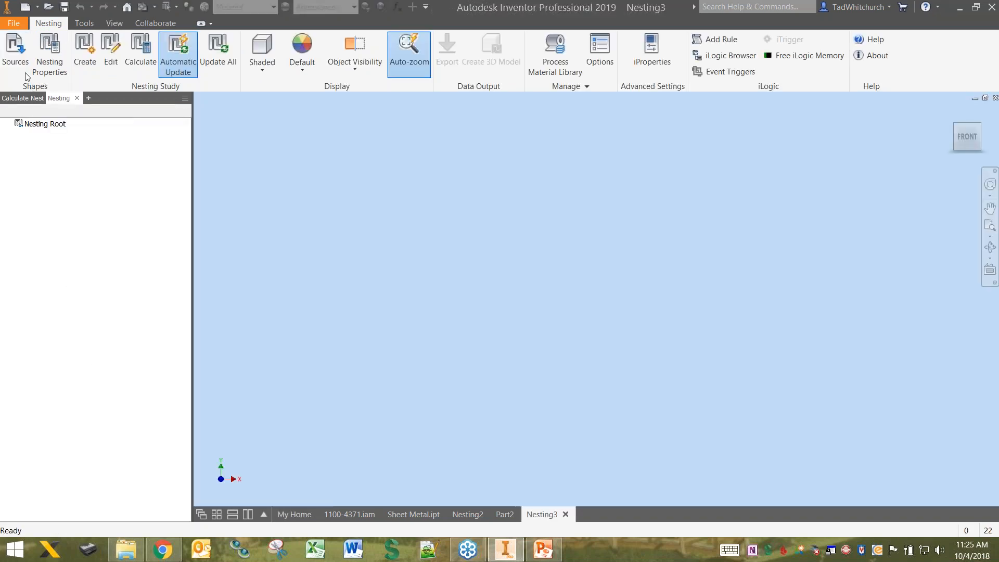
click(23, 98)
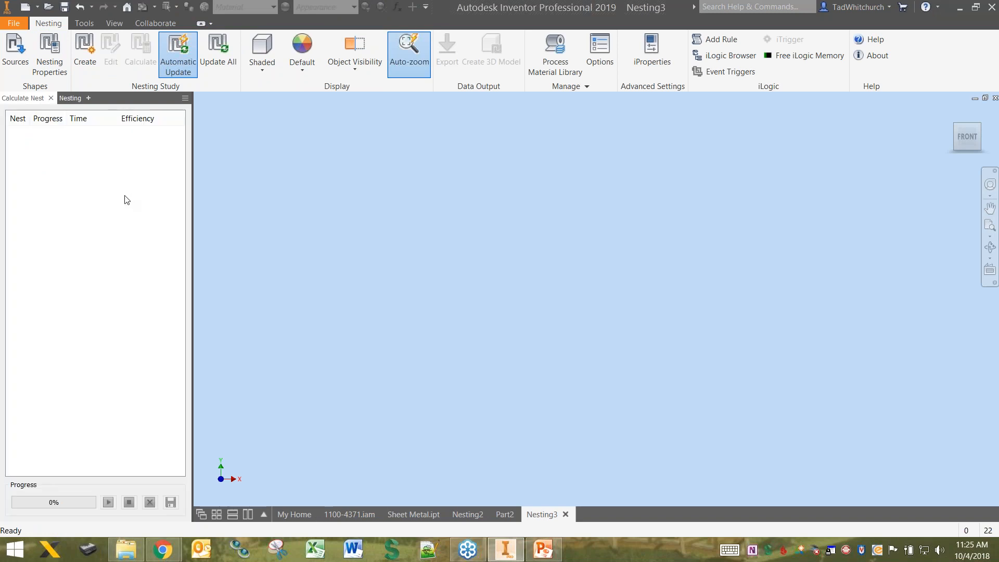
Add Wood work.ipt from the Inventor Nesting Utility folder as a source of the new nesting document
click(17, 55)
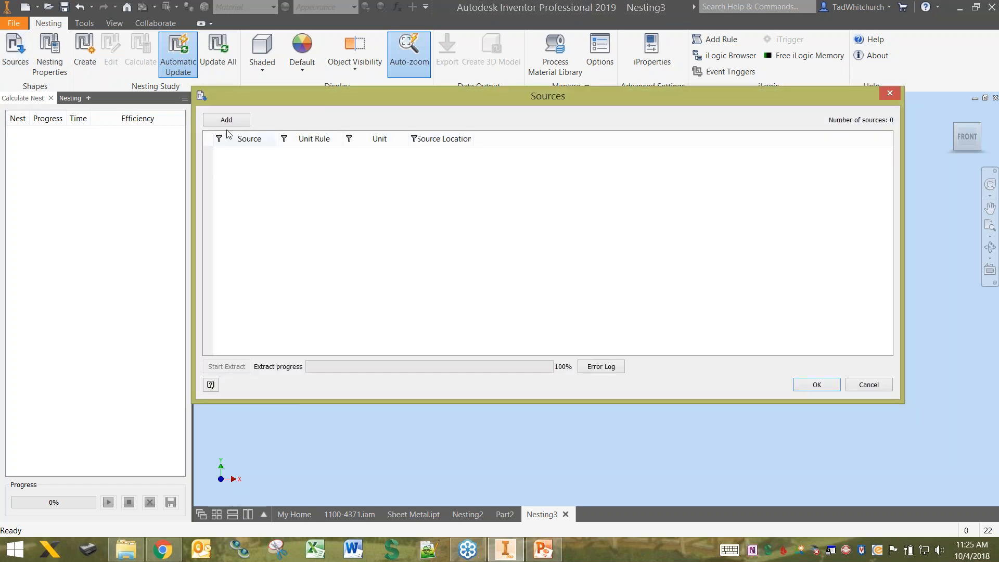
click(227, 121)
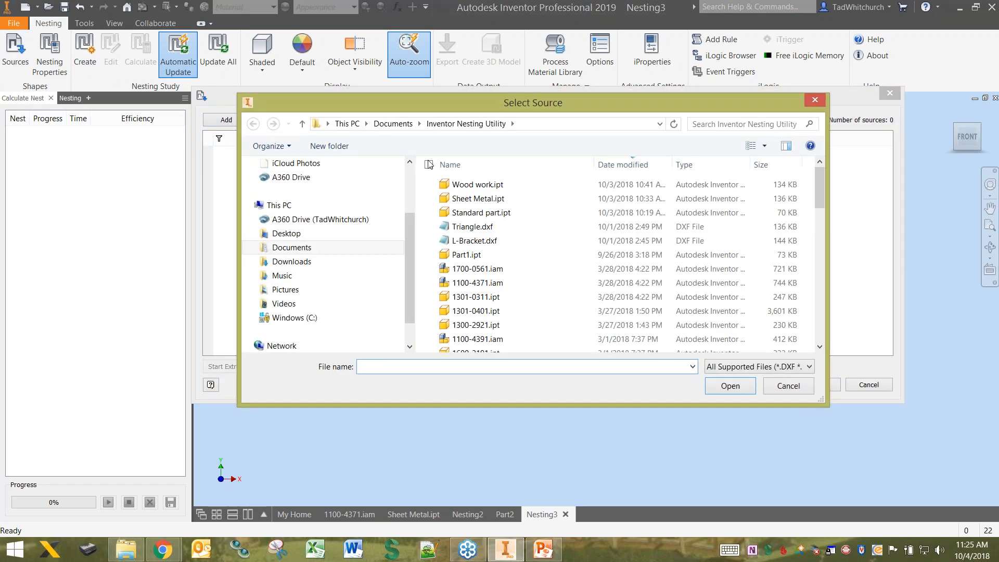
click(483, 185)
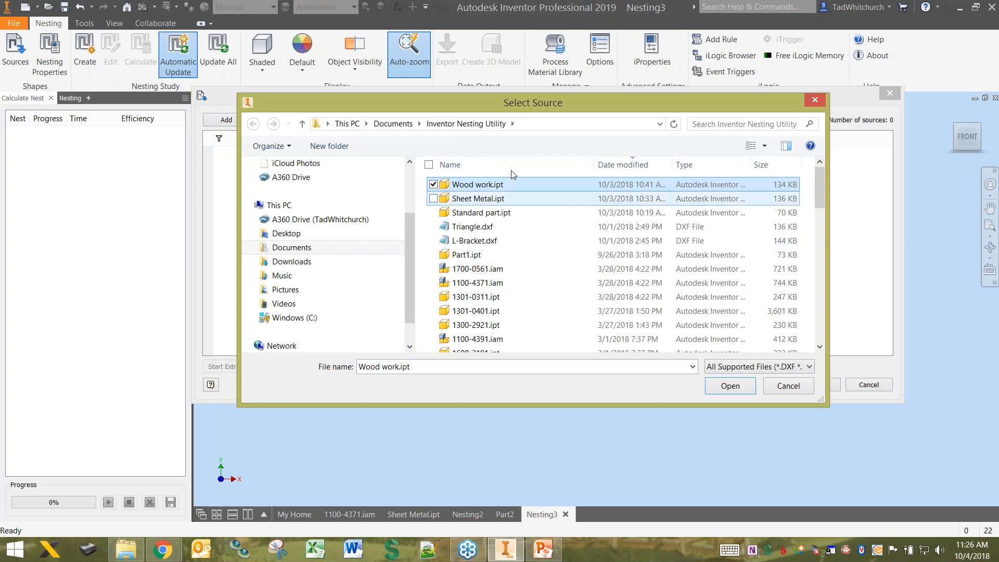
drag(529, 99, 507, 57)
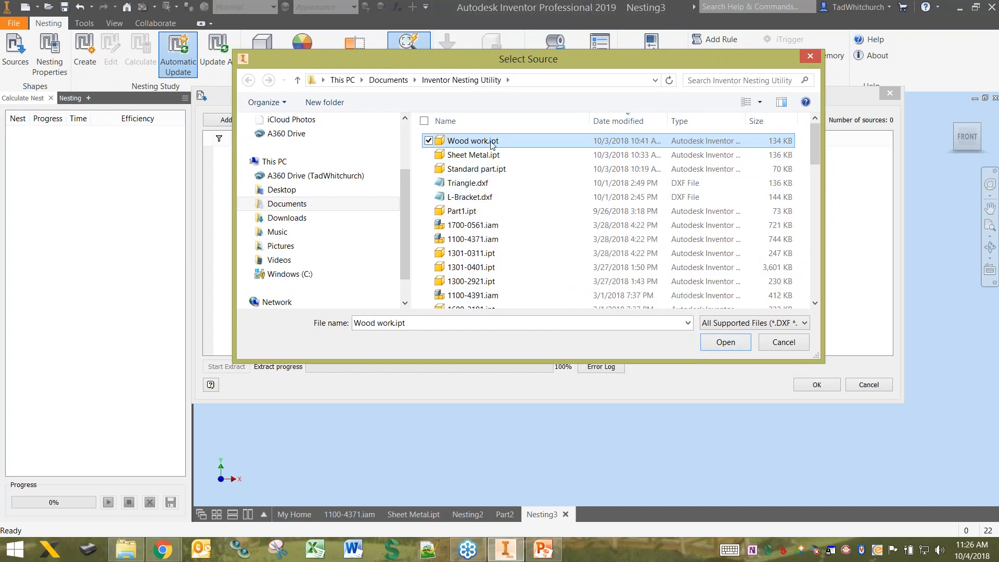
click(726, 343)
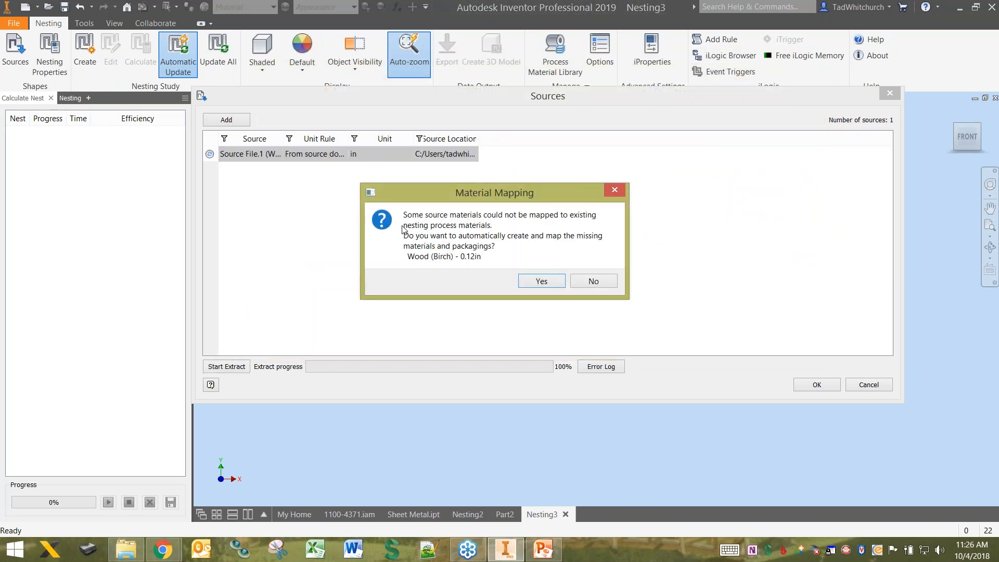
Automatically create and map the missing Wood (Birch) 0.12 in material and packaging, and accept the source list
drag(451, 192, 457, 133)
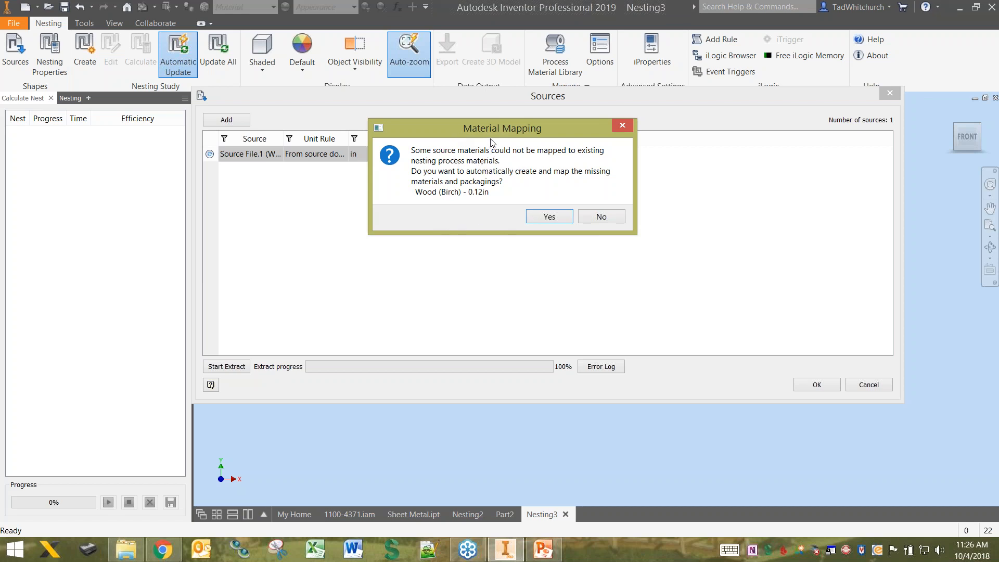
drag(490, 131, 491, 118)
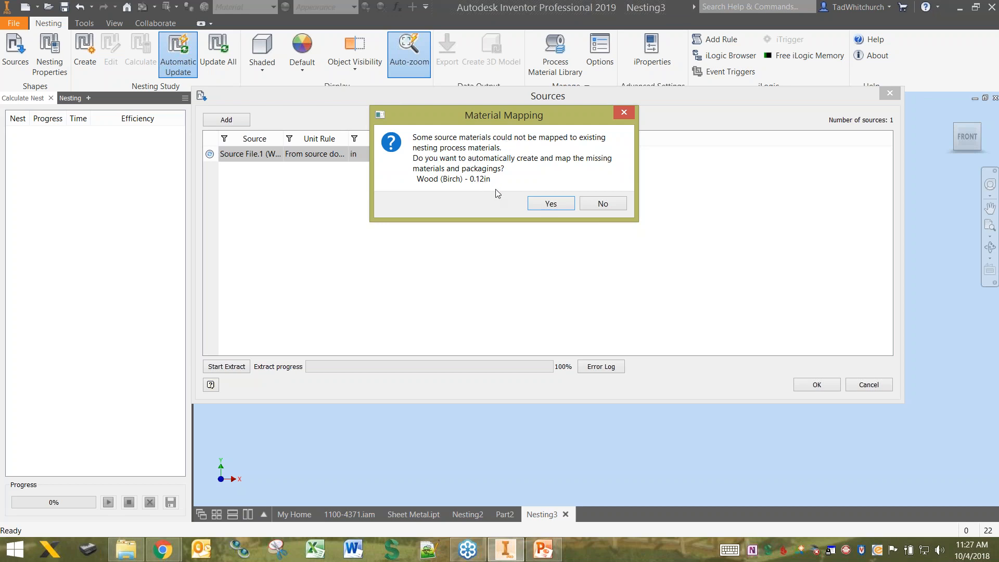
click(544, 205)
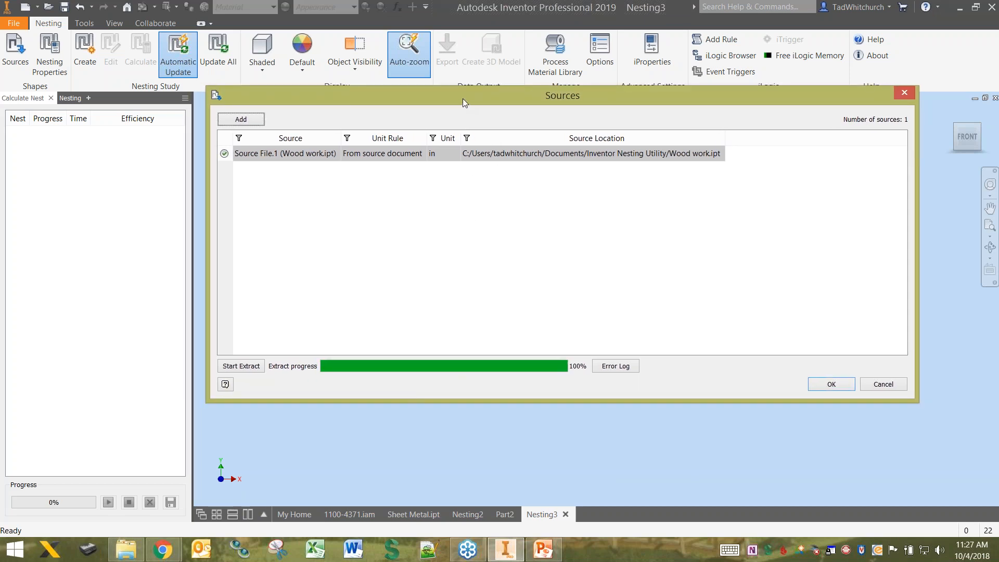
drag(463, 99, 460, 97)
click(828, 384)
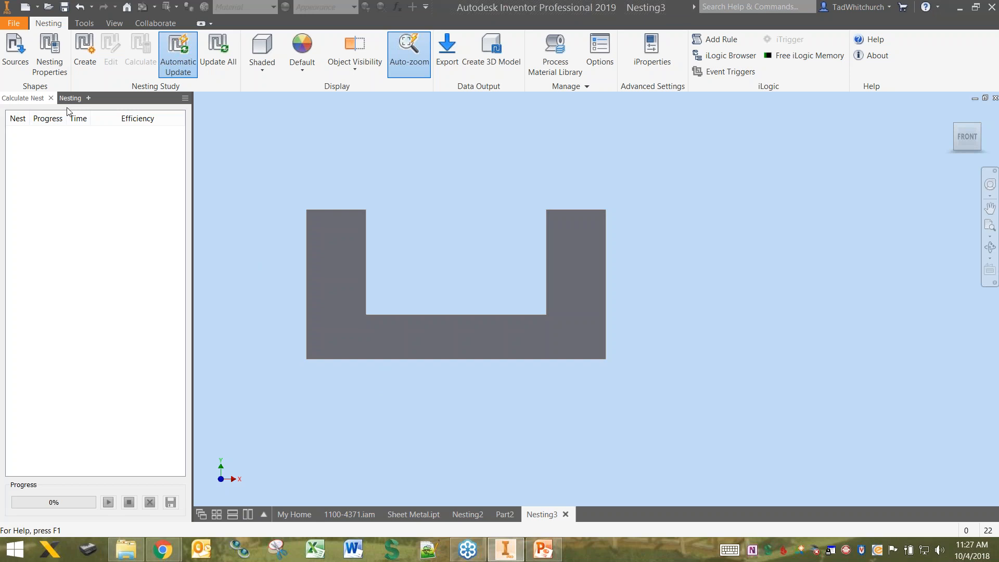
Begin a nesting study for the wood work shape and name it Woodworking
click(80, 67)
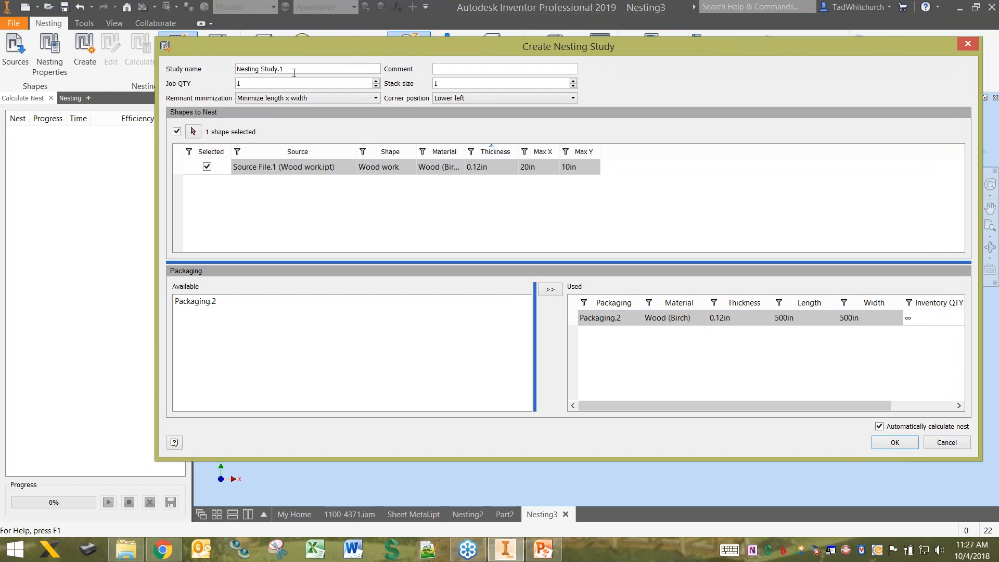
drag(294, 73, 168, 81)
text(Woodworking)
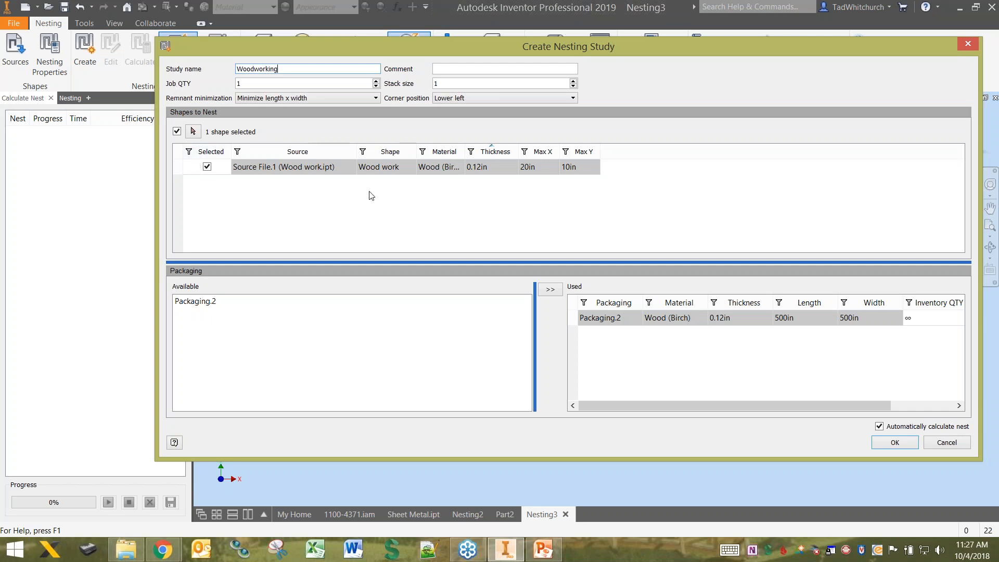
Check the shape's thickness and maximum sizes and the packaging's length and width, and create the study with automatic nest calculation
click(480, 173)
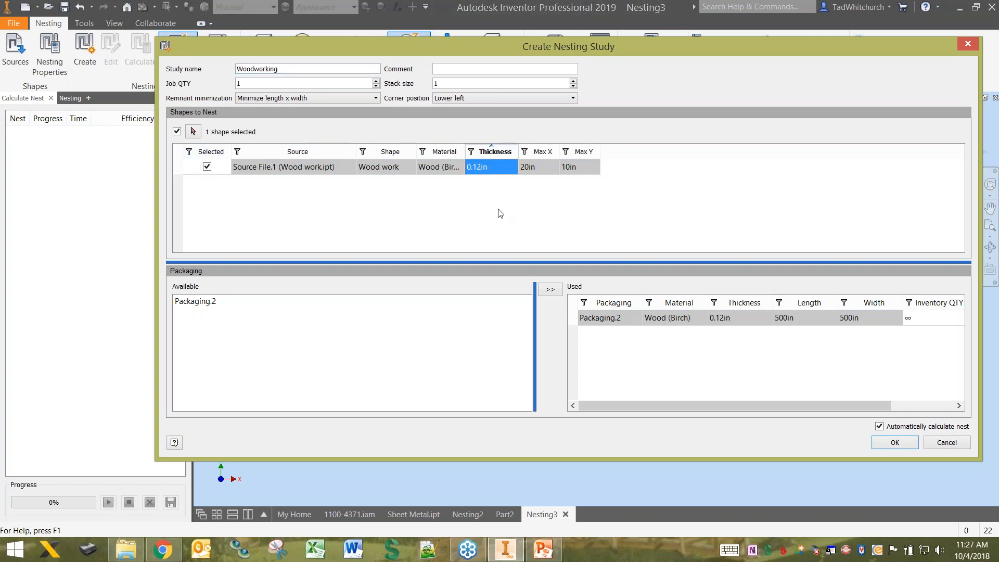
click(538, 166)
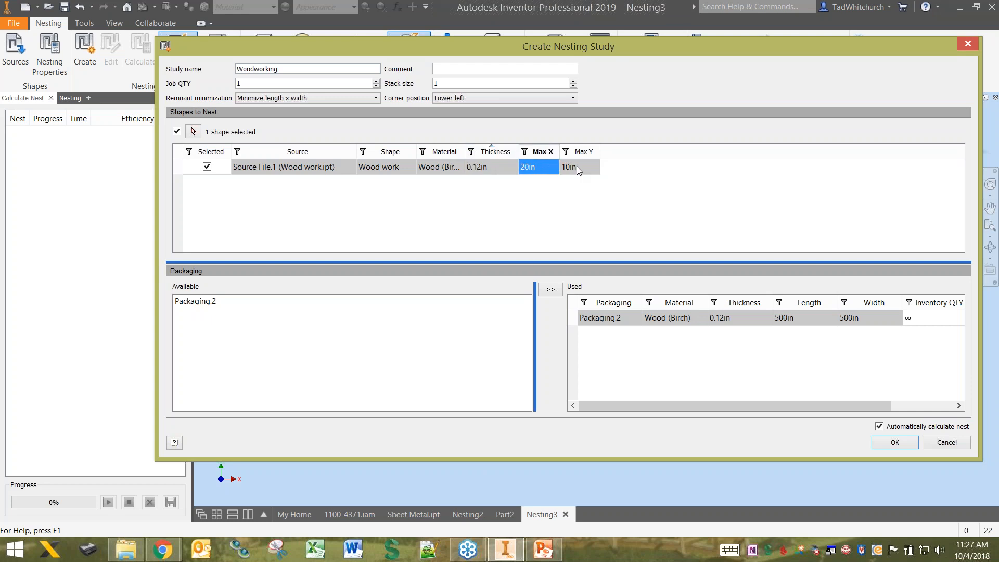
click(577, 168)
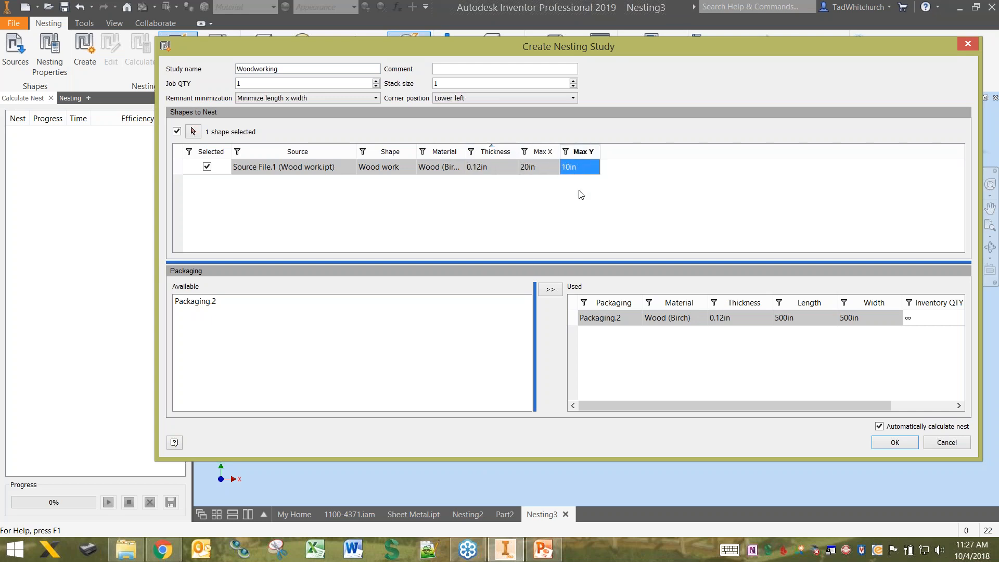
click(579, 190)
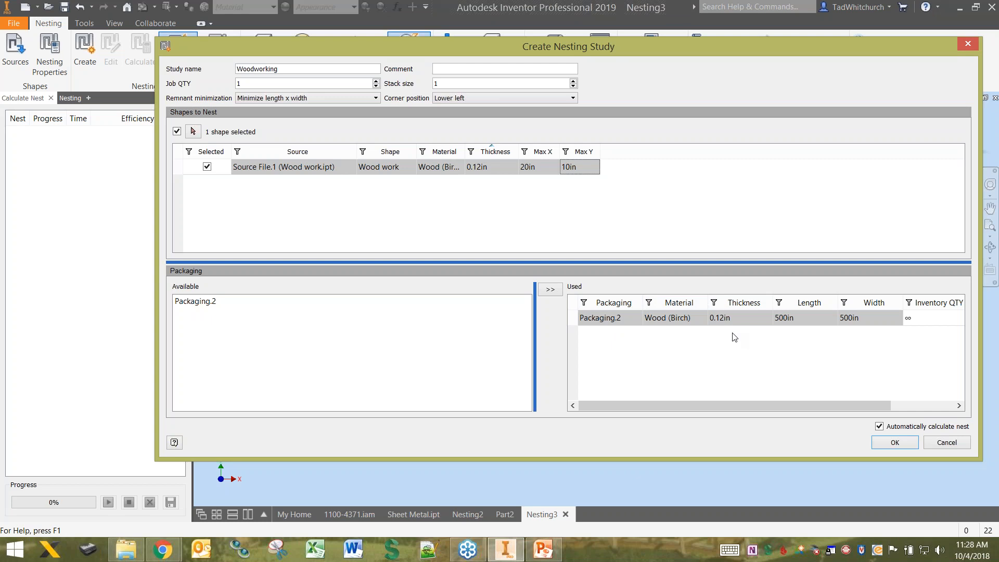
click(813, 320)
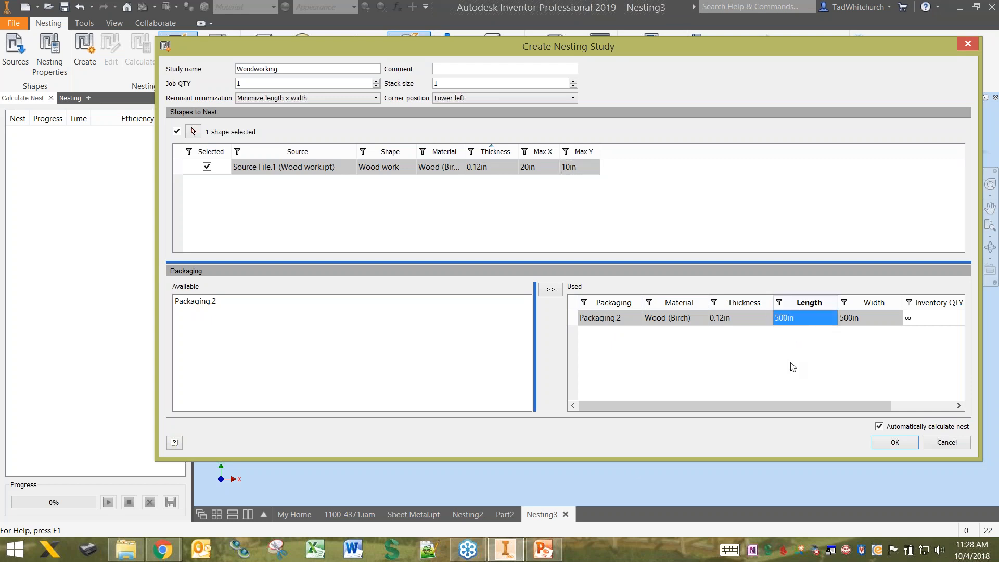
click(876, 318)
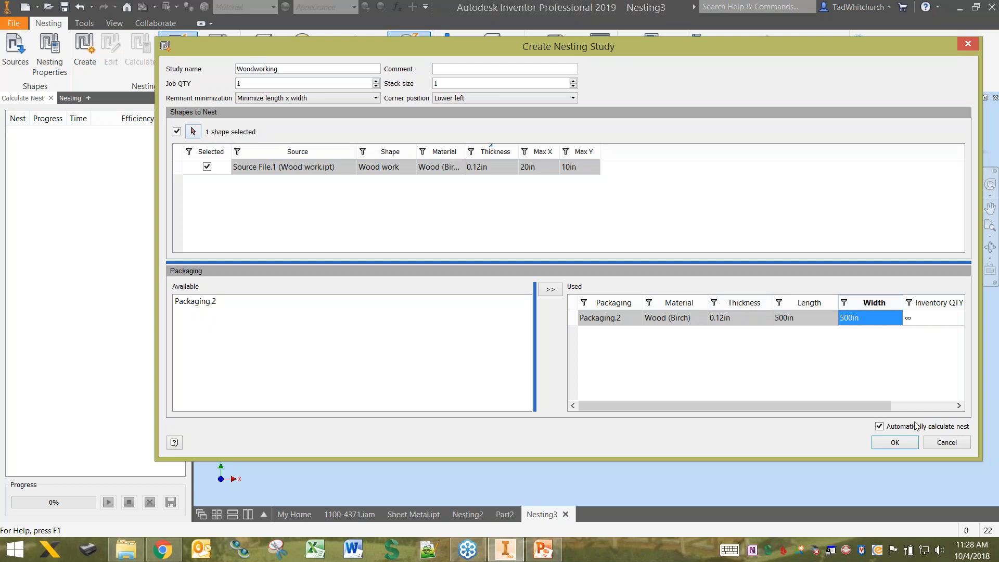
click(895, 442)
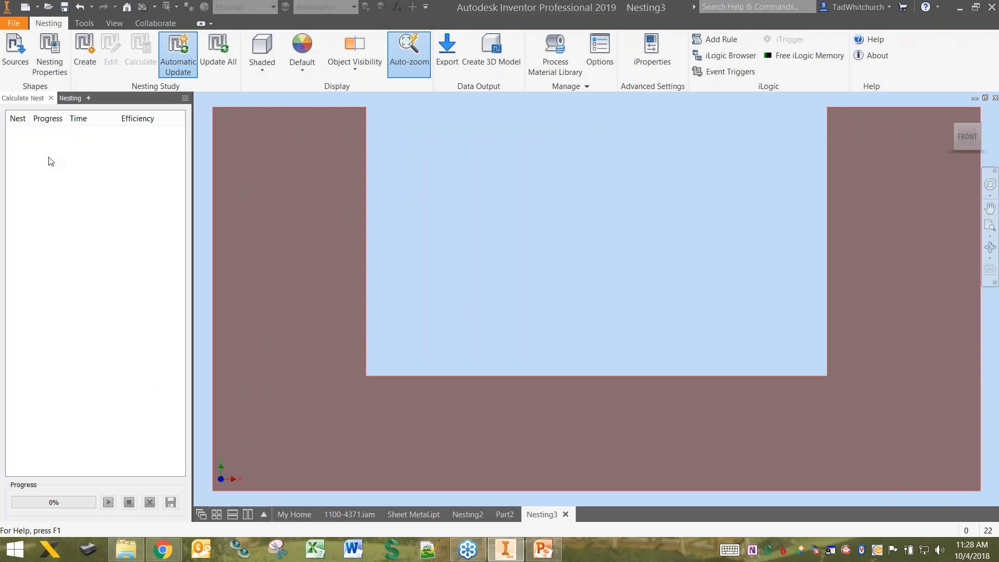
Show Nest.1 of the Woodworking study and examine the part's placement up close and on the whole sheet
click(67, 99)
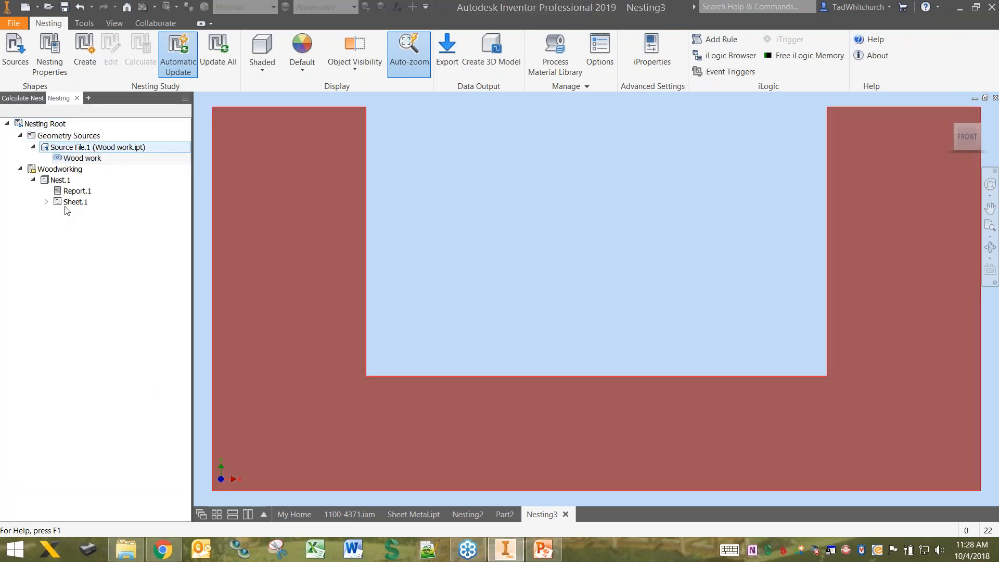
click(60, 180)
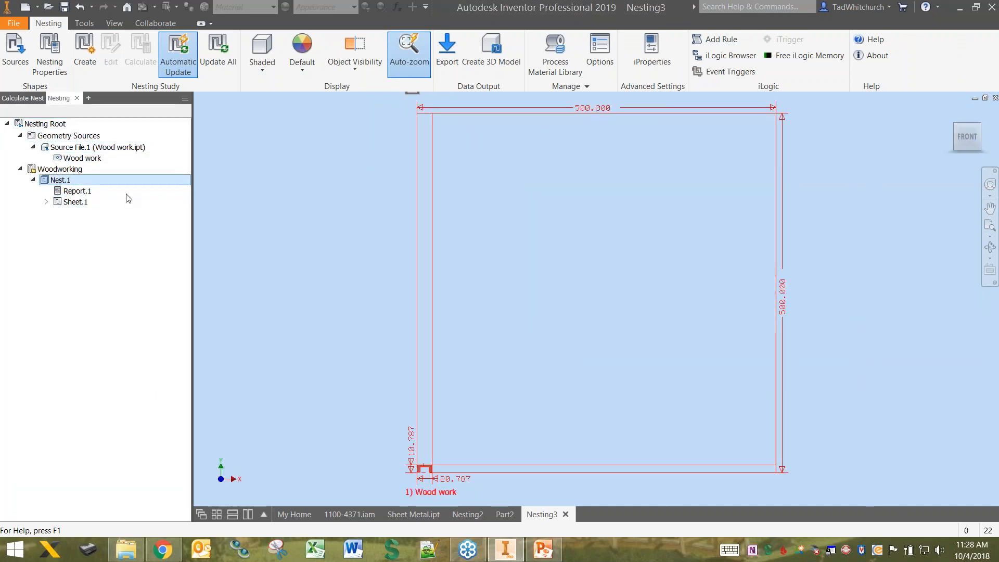
click(128, 198)
middle_drag(470, 392, 500, 285)
scroll(494, 342, down, 3)
middle_drag(479, 357, 584, 232)
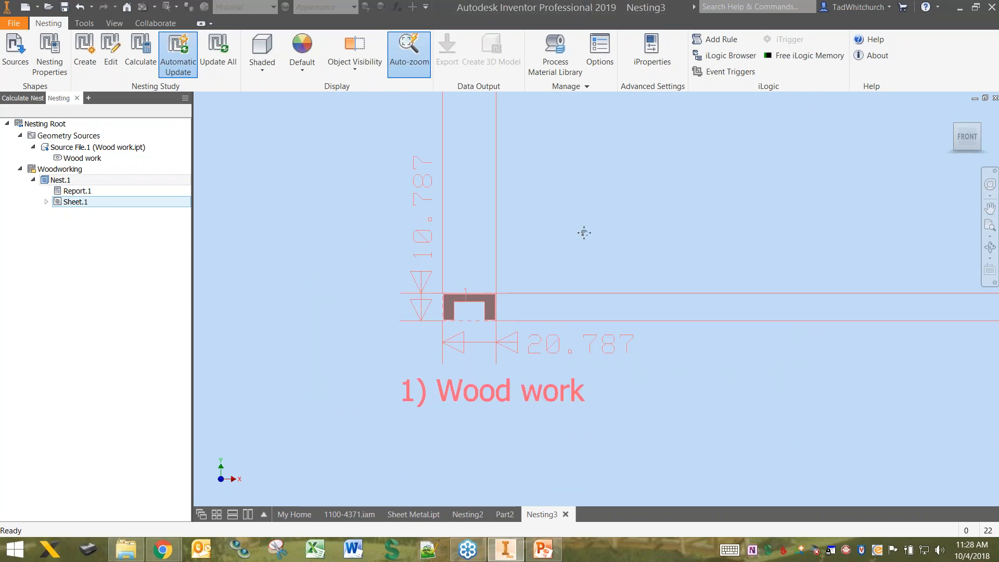
scroll(583, 232, up, 5)
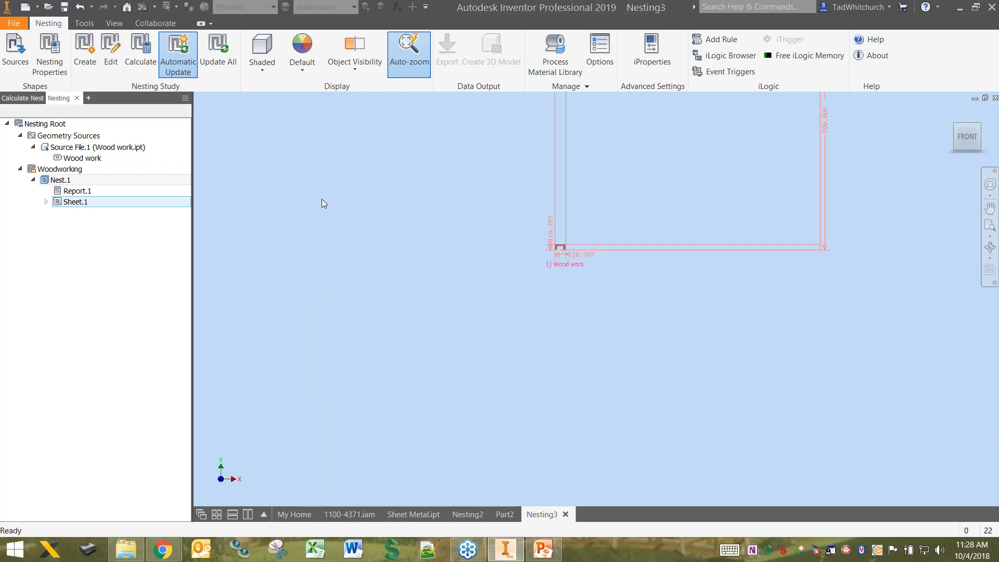
middle_drag(695, 257, 528, 374)
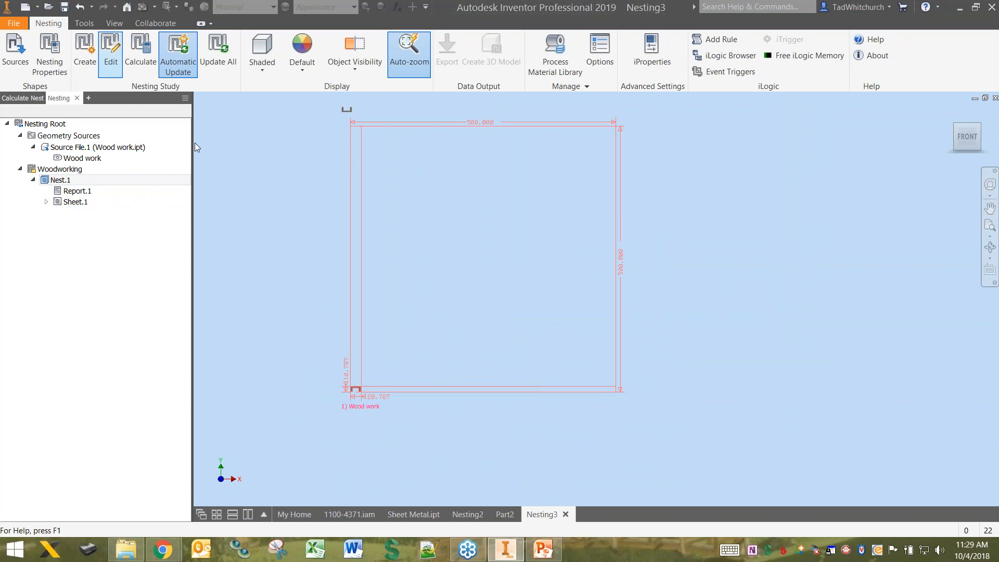
Edit Nest.1 to a wood work quantity of 5 and an item separation of 0.5 in, and recalculate the nest
click(110, 50)
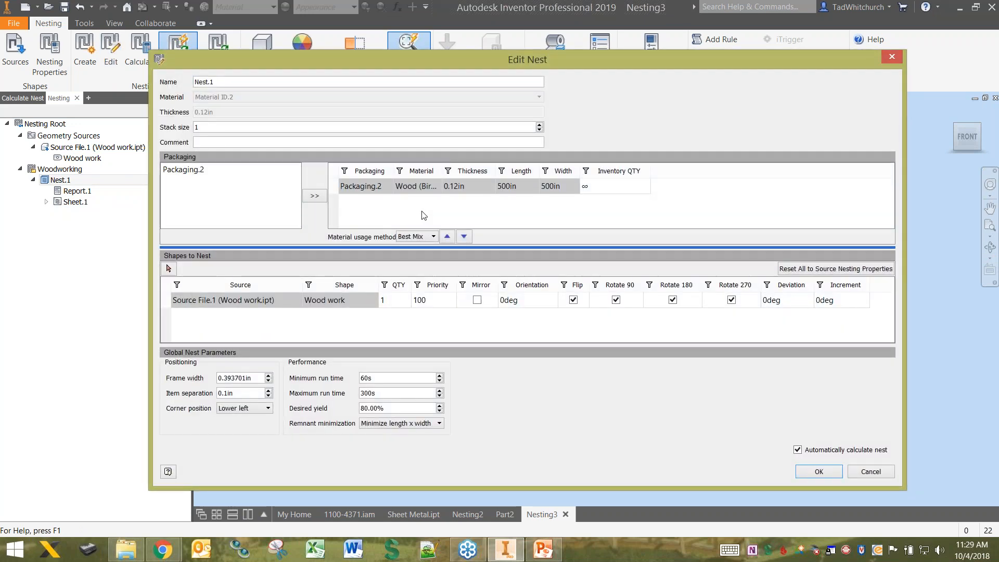
double_click(394, 299)
text(5)
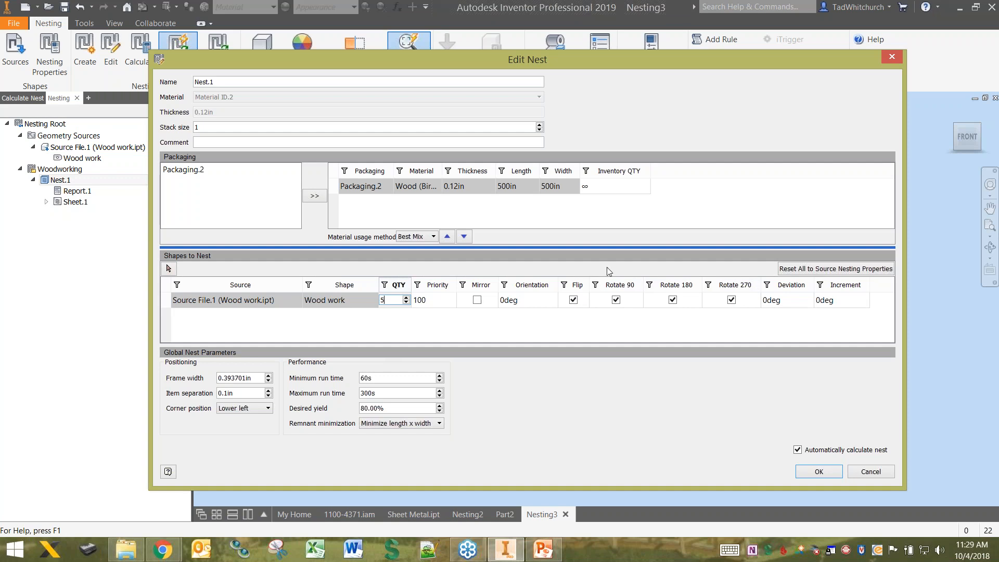
click(249, 394)
text(.5)
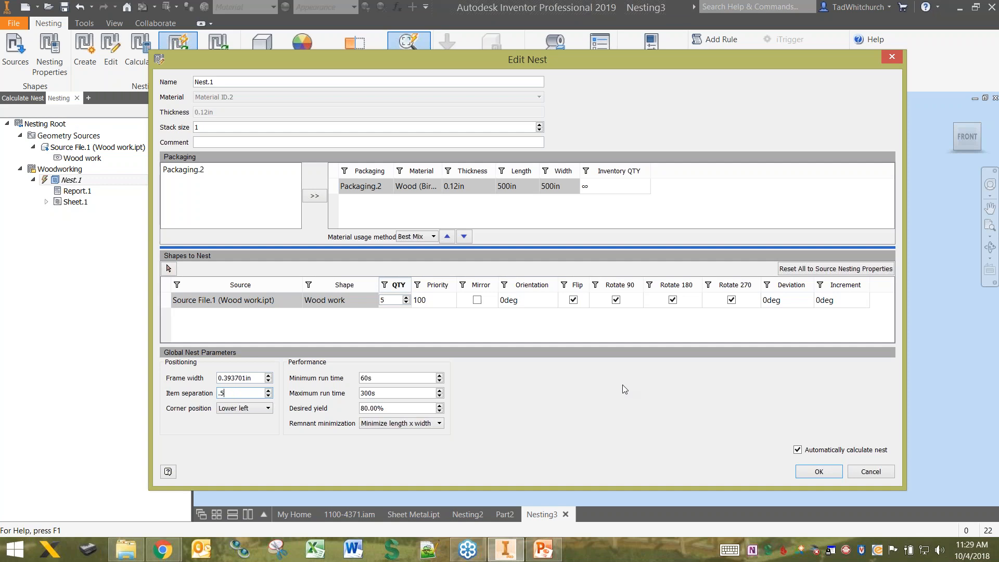
click(818, 472)
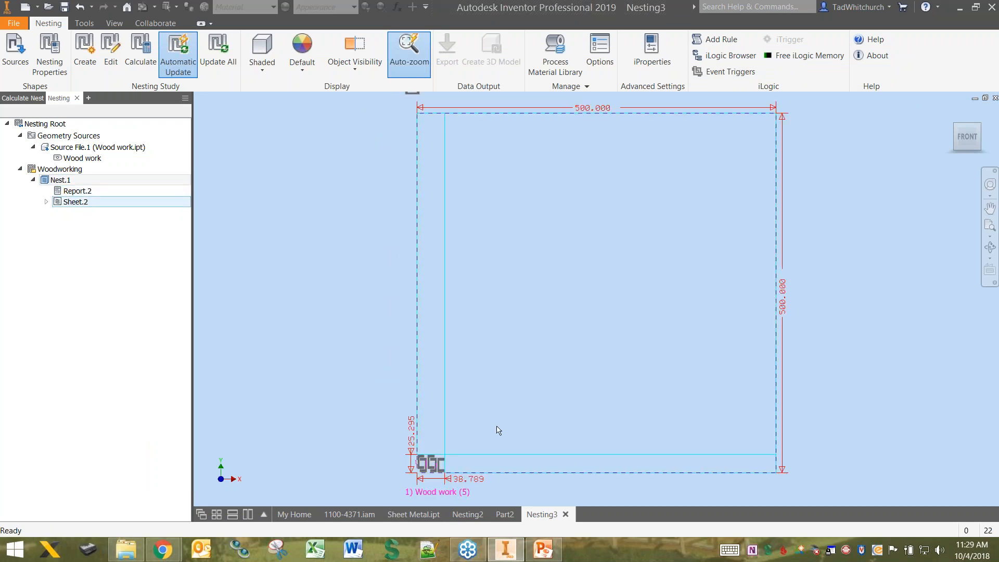
scroll(524, 297, up, 3)
scroll(476, 348, up, 2)
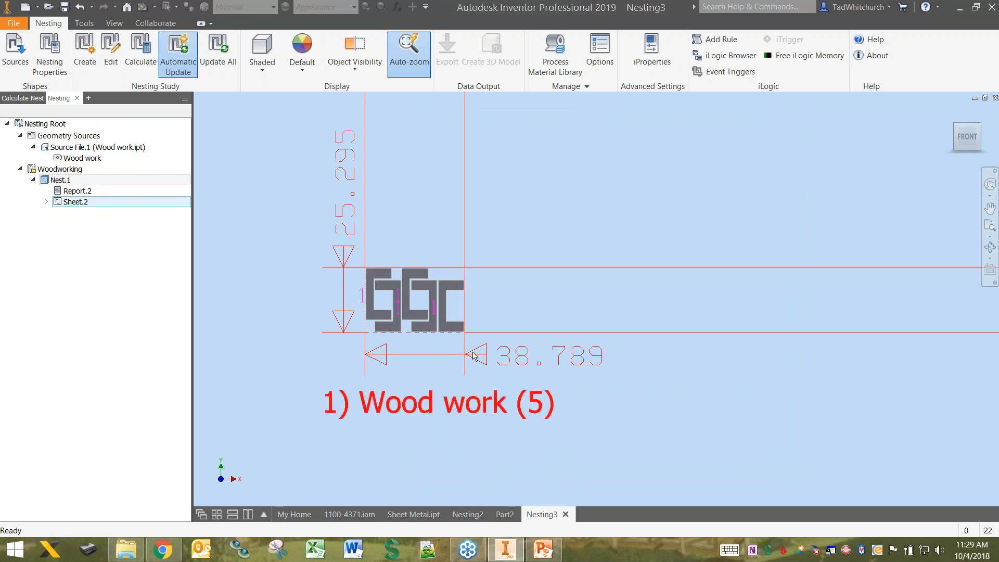
Set the wood work quantity in Nest.1 to 55 and recalculate the nest
click(110, 51)
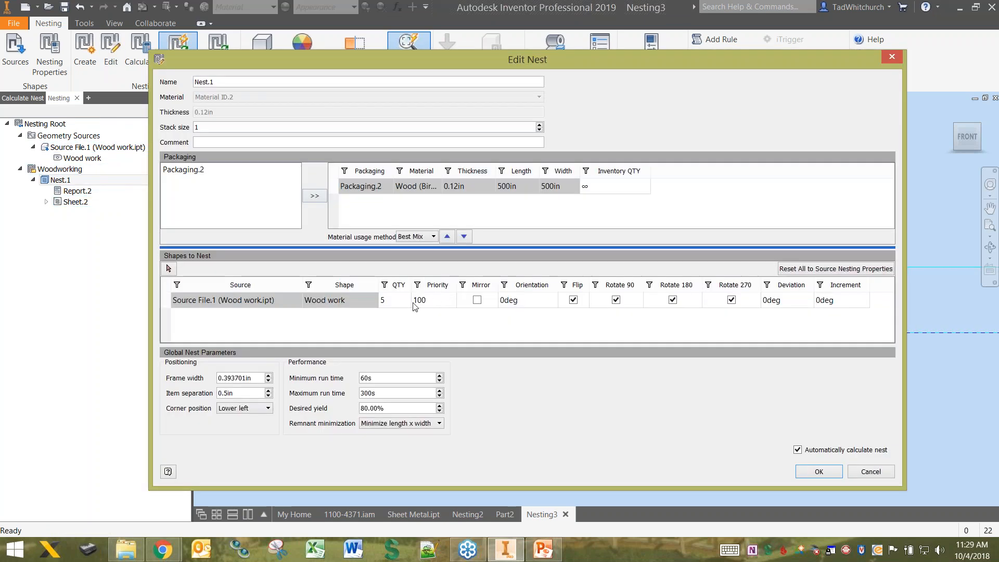
click(404, 304)
click(401, 304)
text(5)
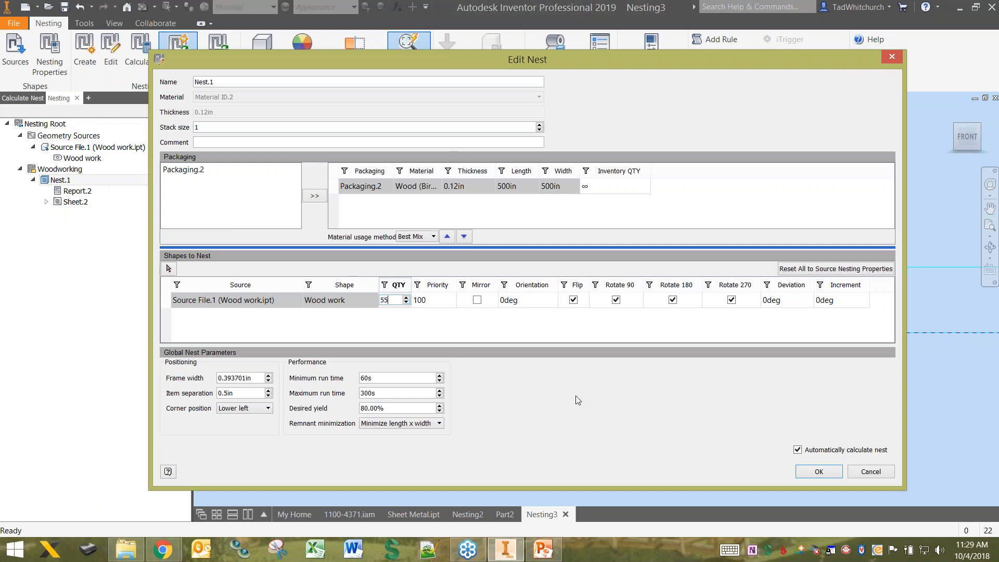
click(804, 470)
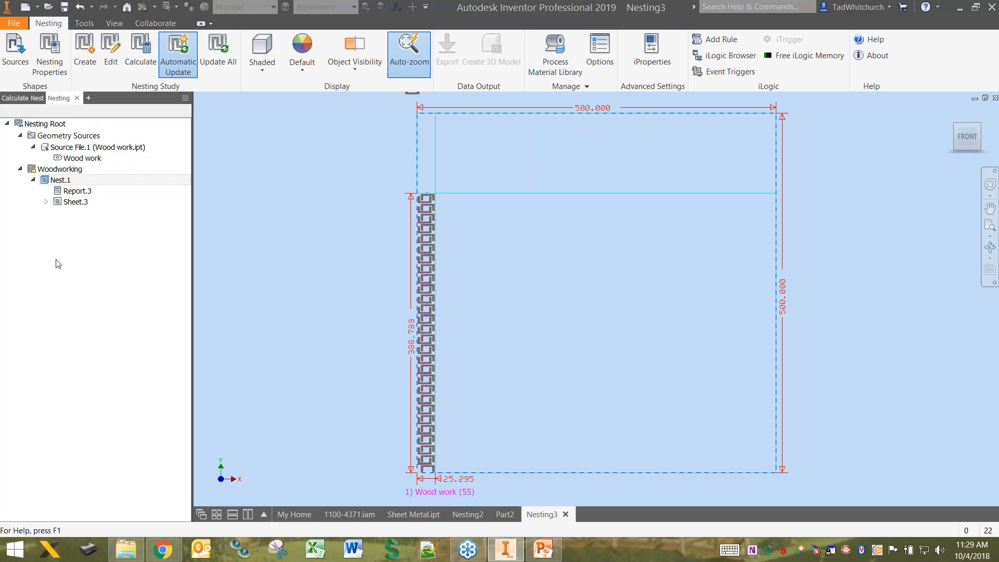
click(409, 477)
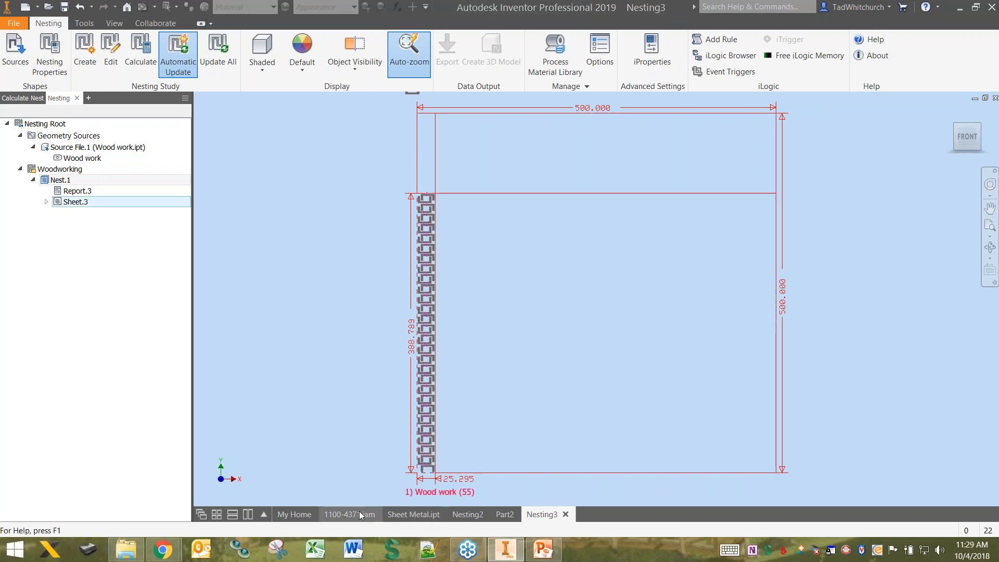
Open the report of the Woodworking study's Nest.1 and read its plate, remnant, part and total used information
click(462, 516)
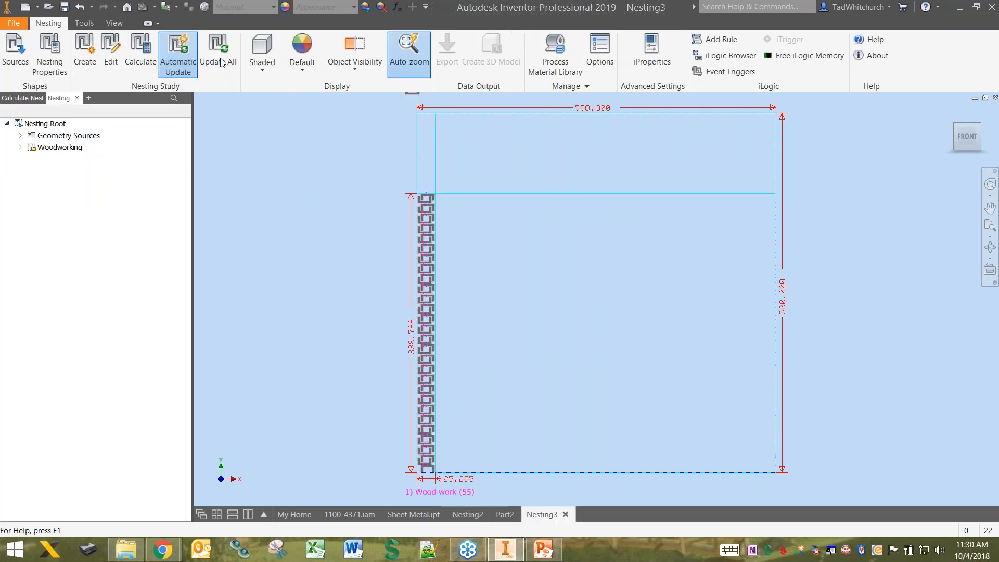
click(21, 147)
click(33, 157)
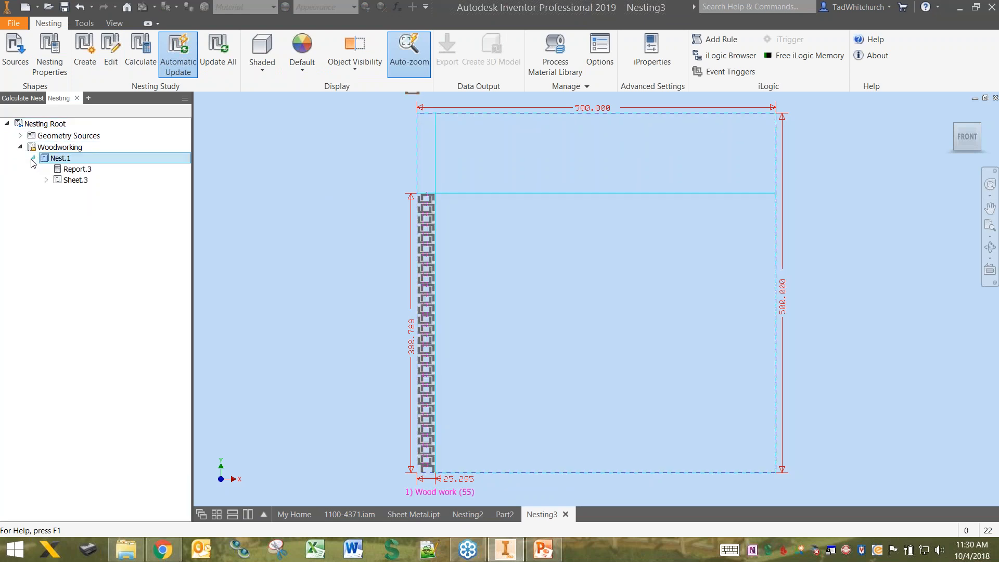
click(81, 170)
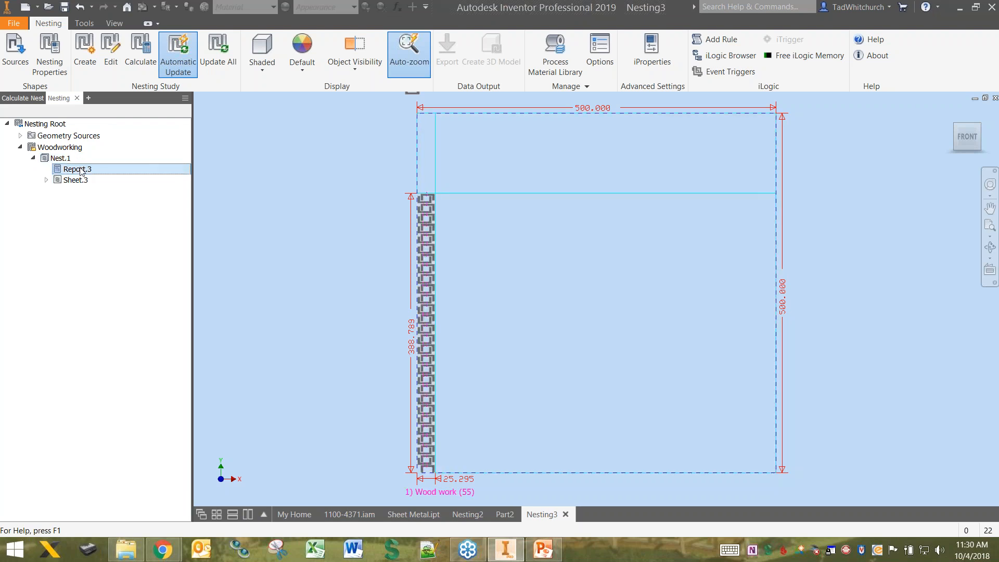
right_click(80, 170)
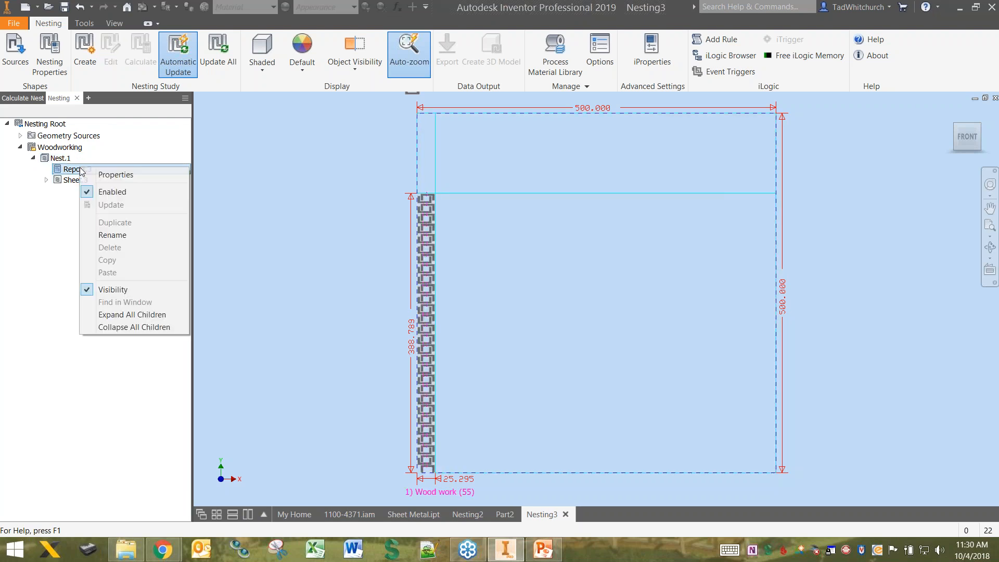
click(115, 174)
drag(329, 86, 328, 44)
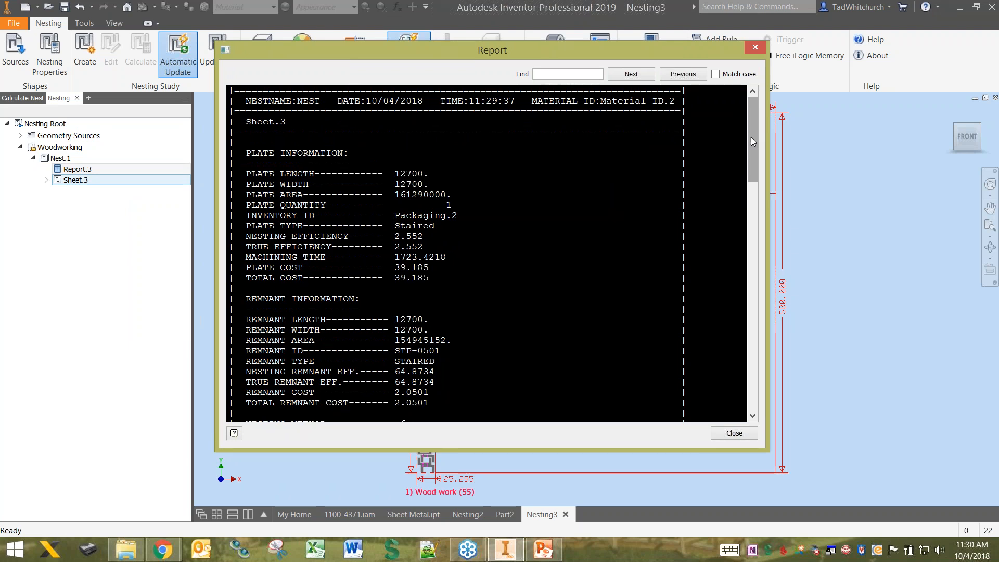
drag(751, 141, 749, 233)
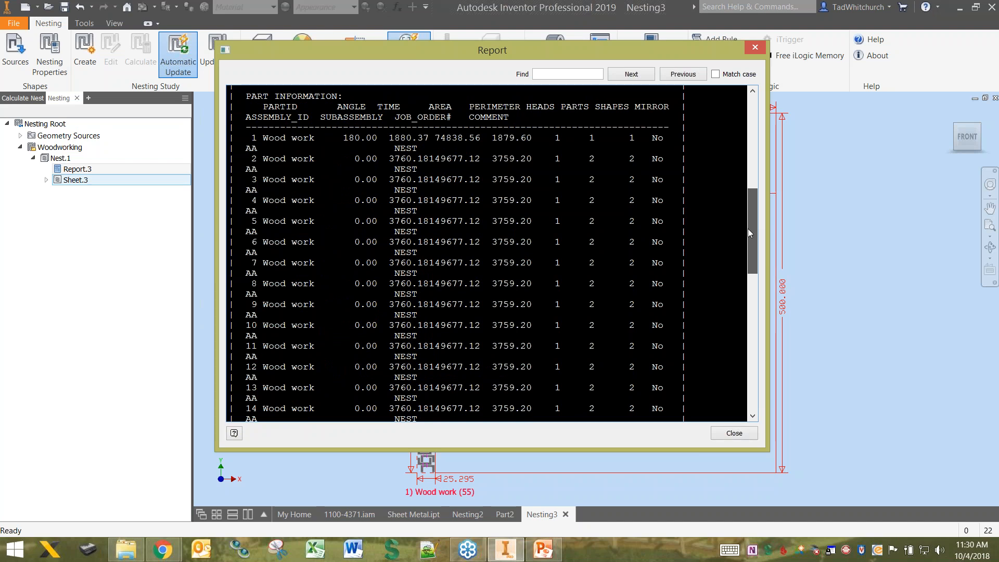
drag(748, 232, 735, 383)
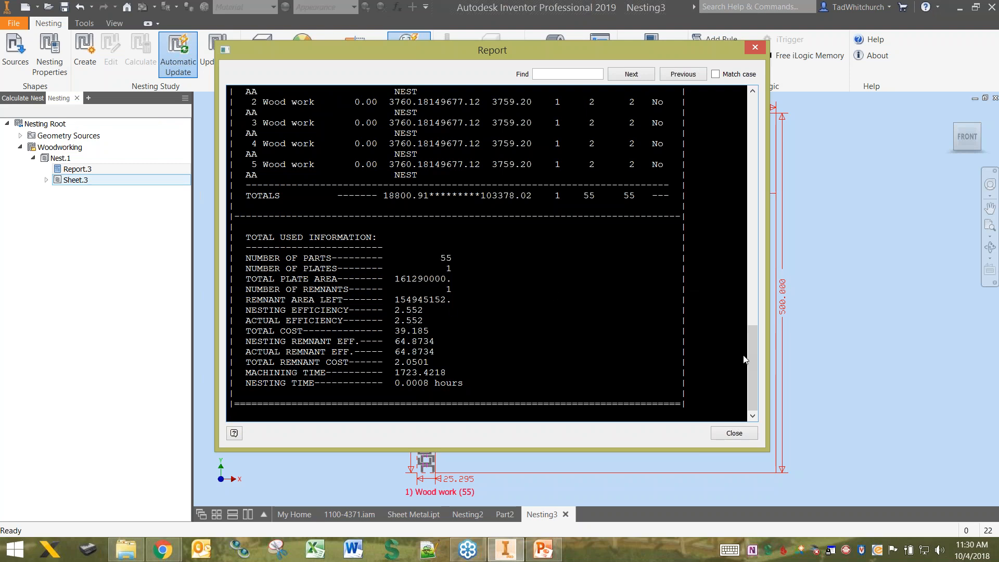
drag(751, 351, 741, 103)
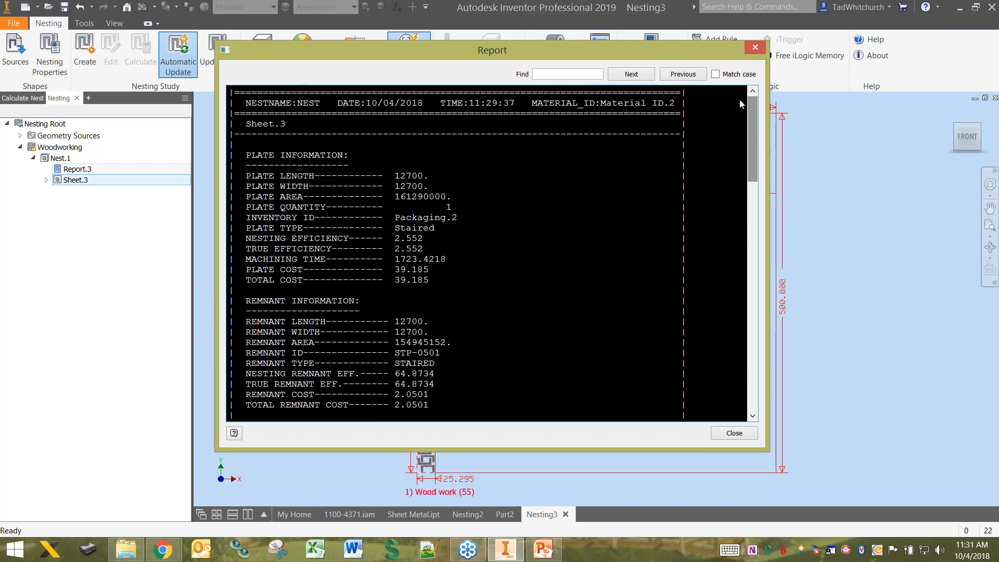
drag(411, 49, 391, 45)
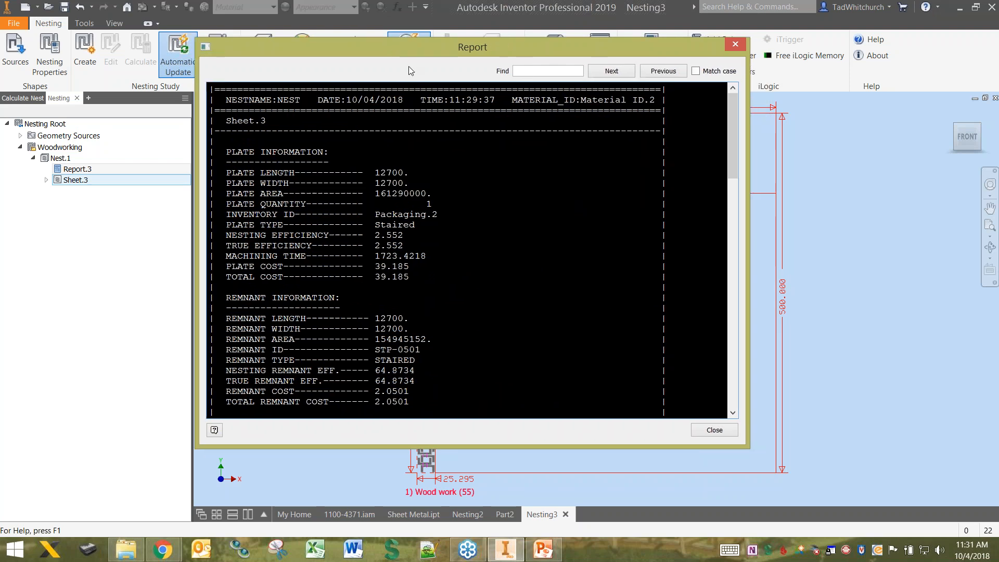
click(735, 42)
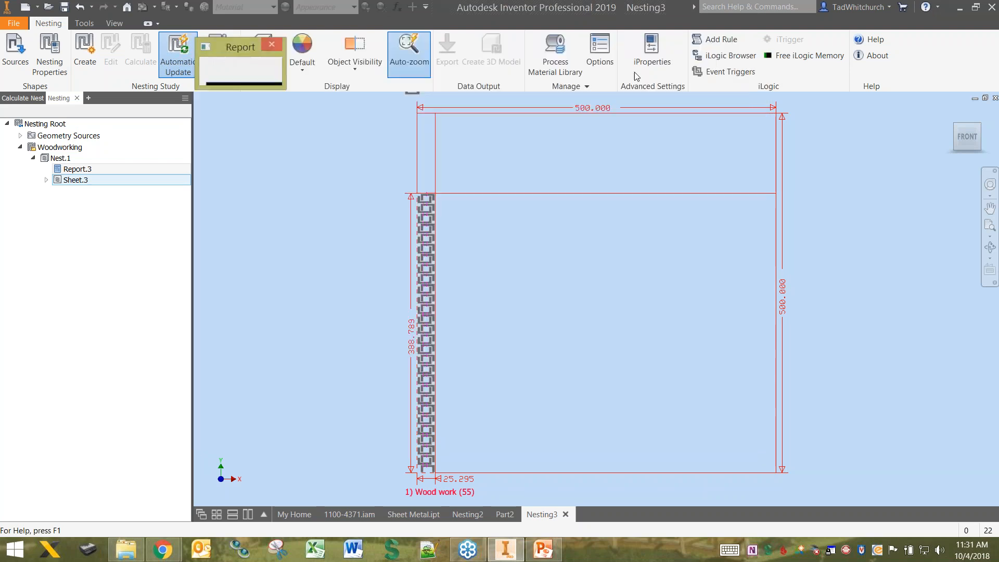
List the nested items on Sheet.3 and inspect individual wood work parts such as Item.8 and Item.27 on the sheet
click(52, 172)
click(56, 181)
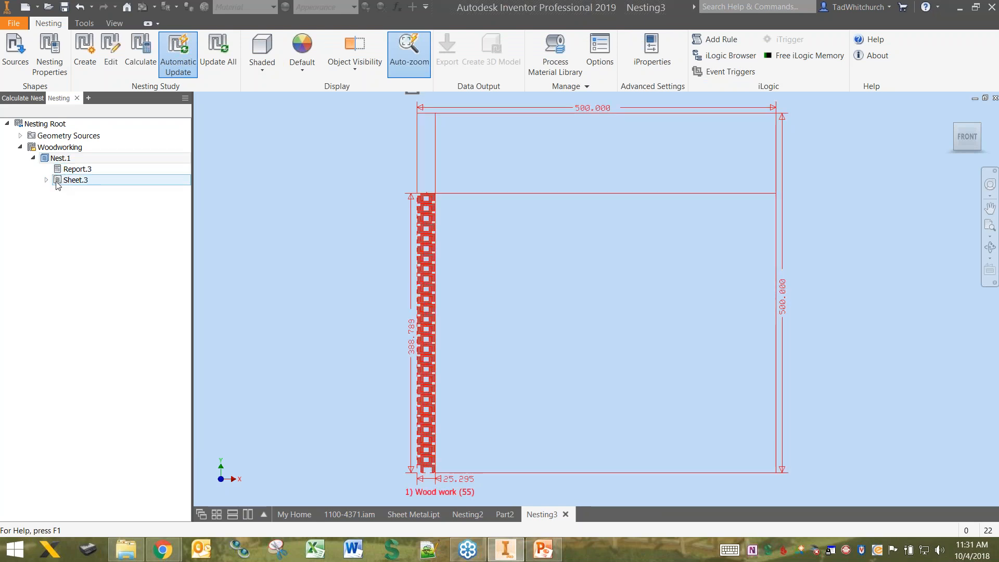
click(46, 180)
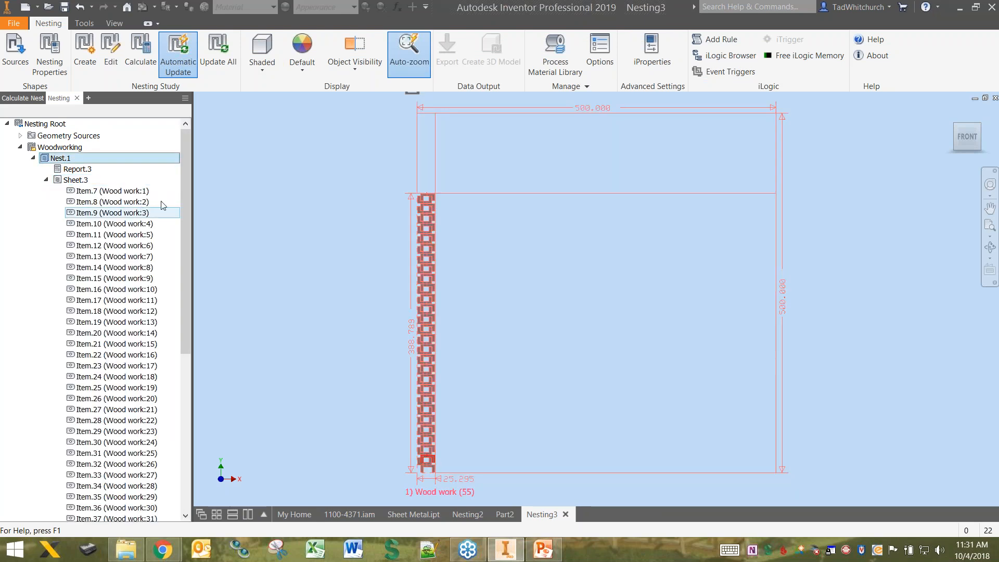
scroll(184, 192, down, 1)
drag(187, 199, 183, 161)
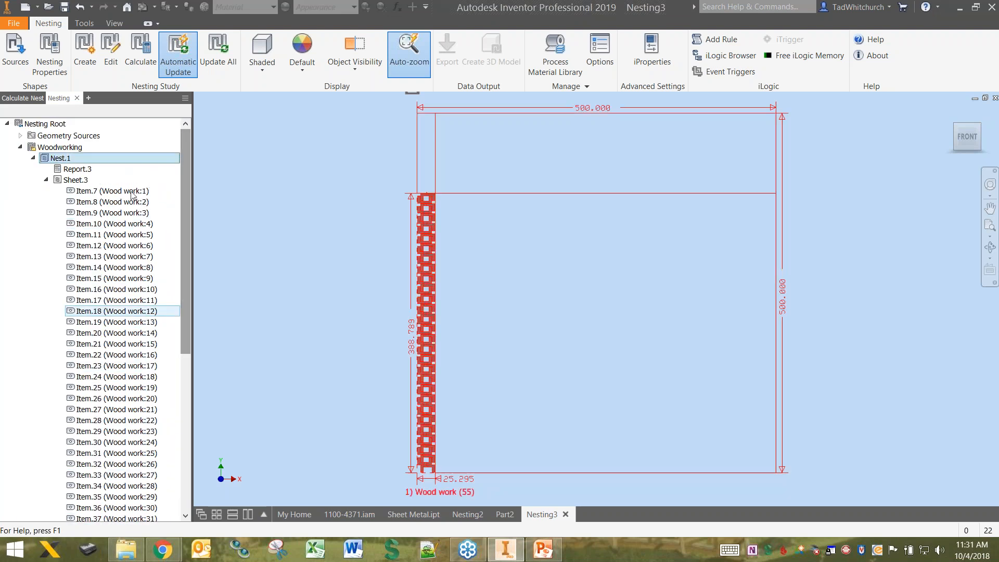
click(86, 203)
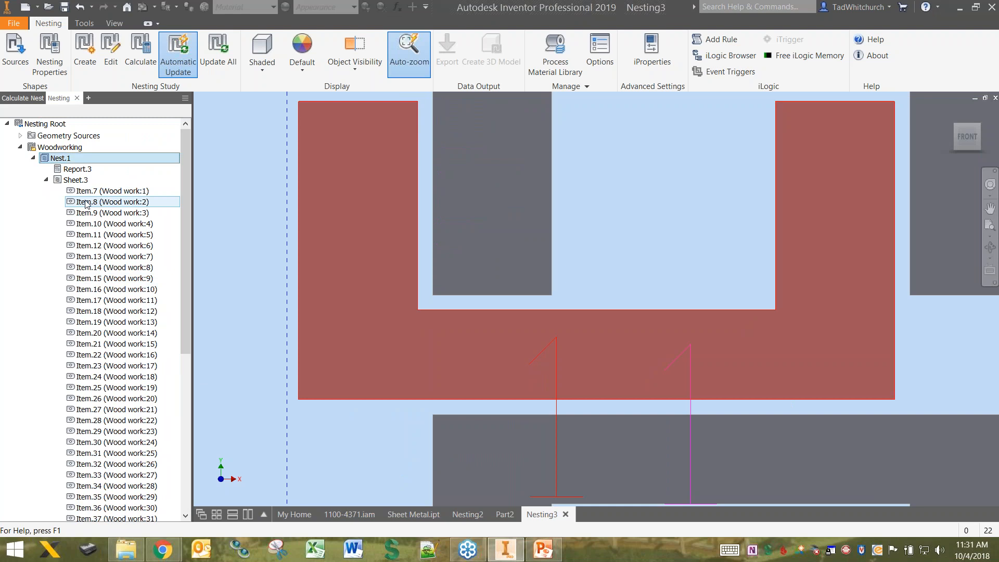
right_click(86, 201)
click(80, 345)
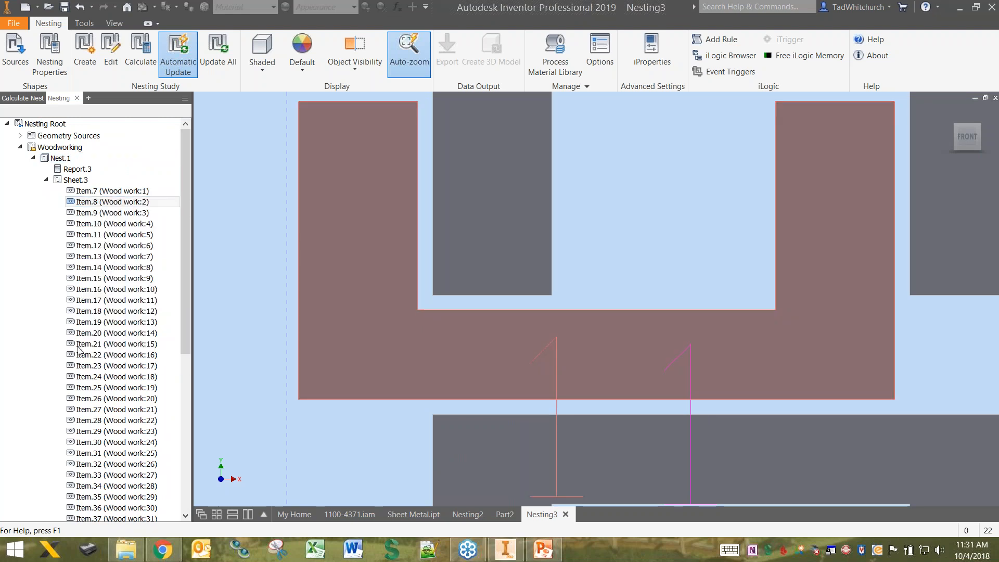
click(79, 345)
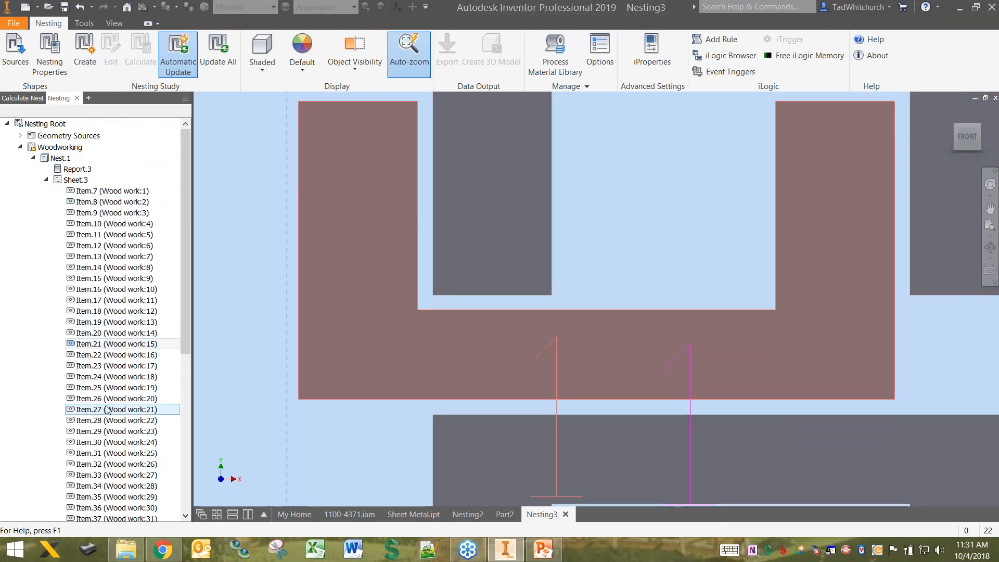
click(107, 409)
right_click(106, 409)
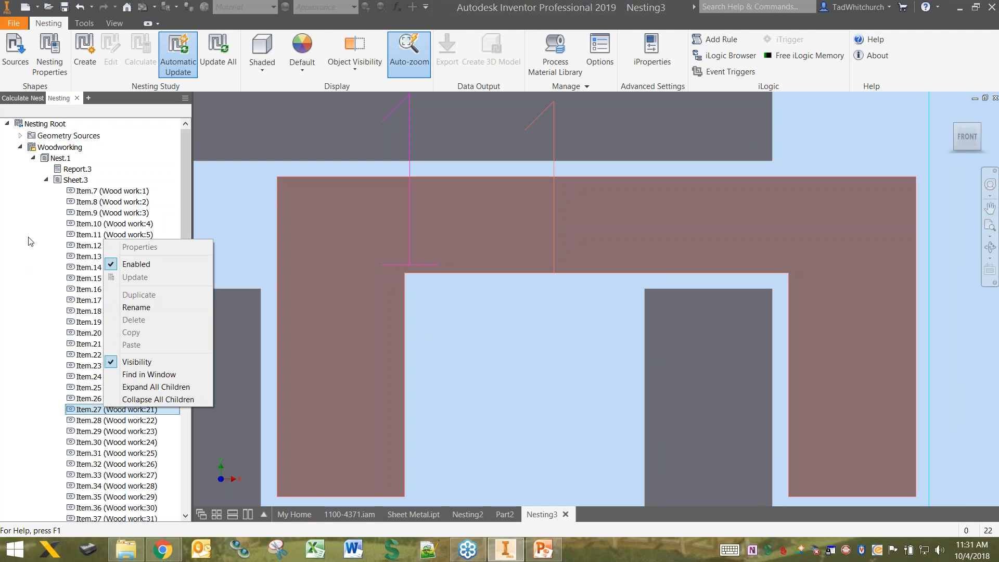
click(47, 179)
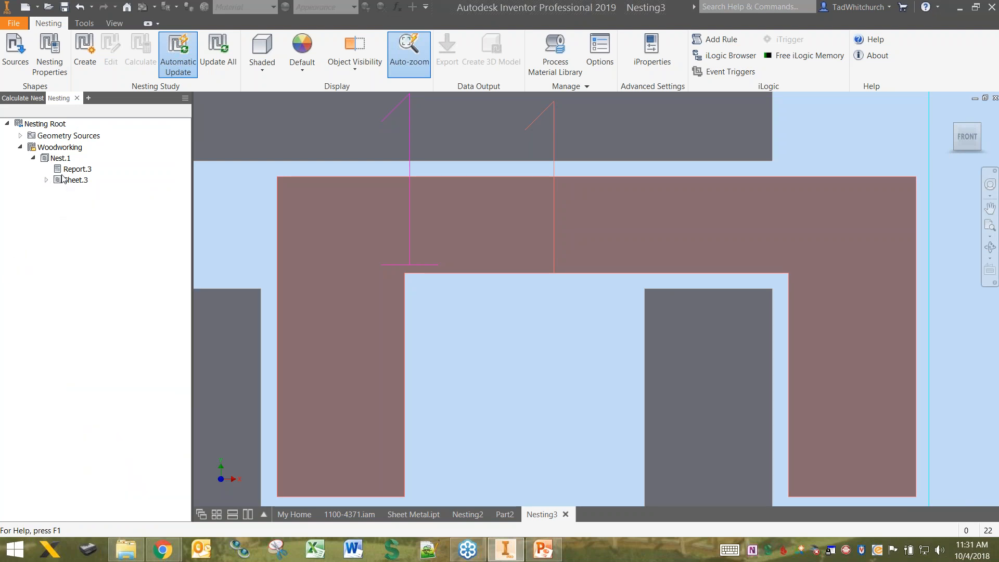
Review the packaging, shape and global nest parameters in the properties of Nest.1 without changing them
click(55, 159)
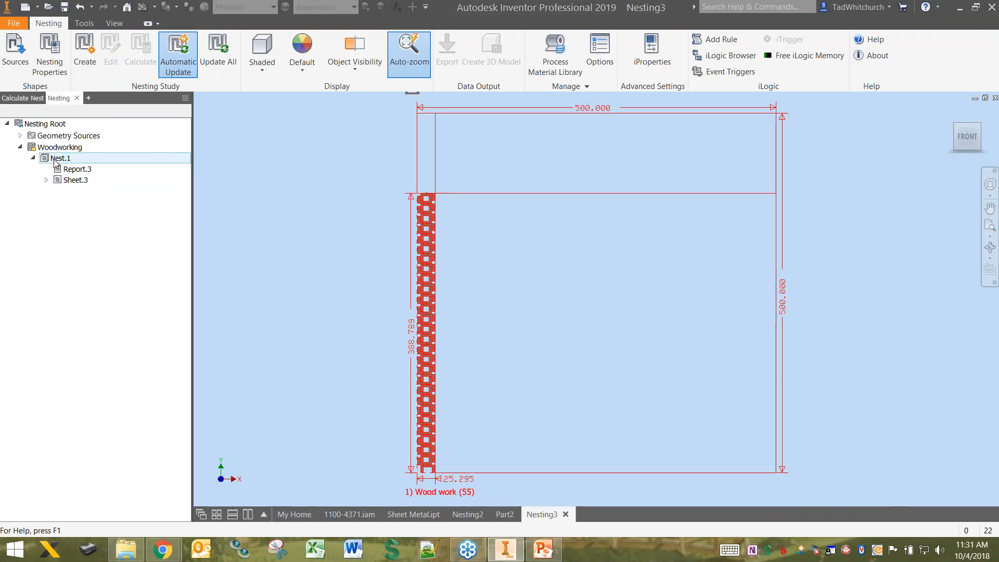
right_click(56, 160)
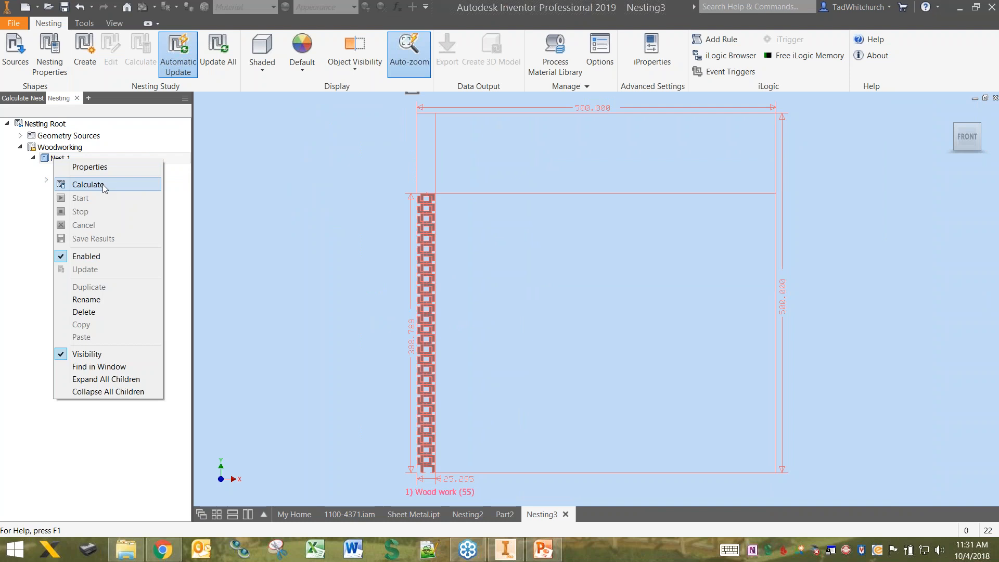
click(89, 166)
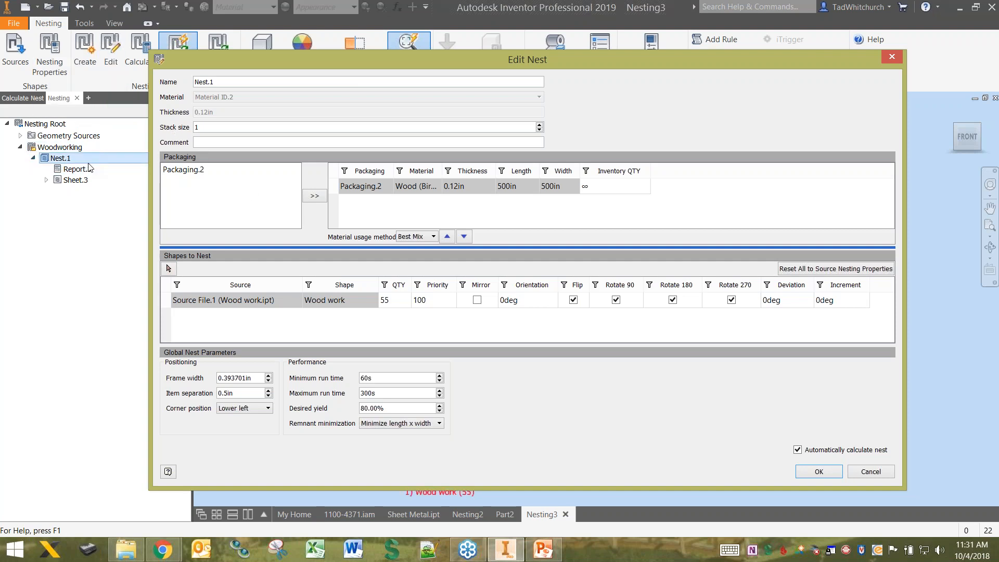
click(871, 472)
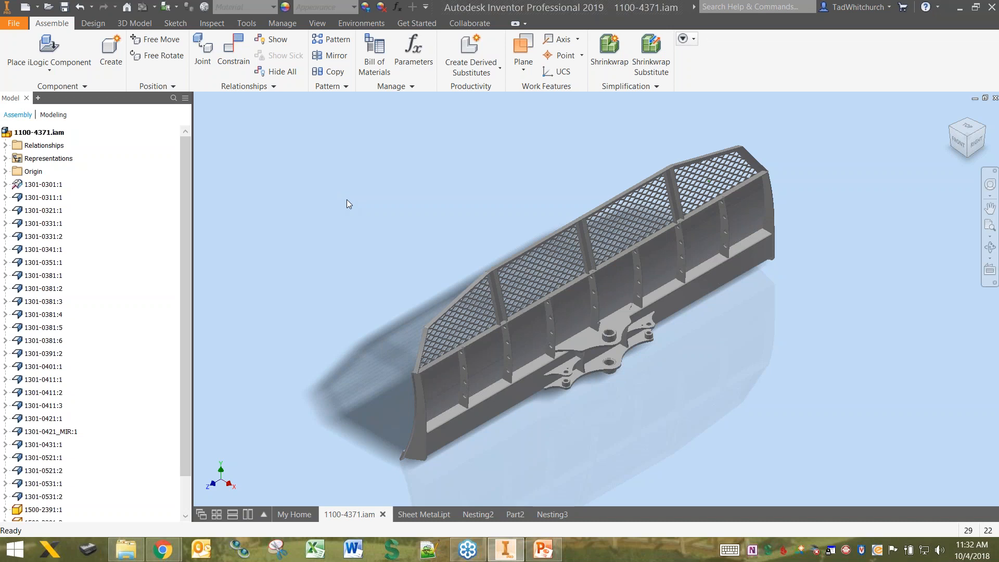
In the 1100-4371.iam assembly, examine sheet metal rib 1301-0381:1 up close and expand its contents in the model tree
click(27, 276)
scroll(462, 395, down, 3)
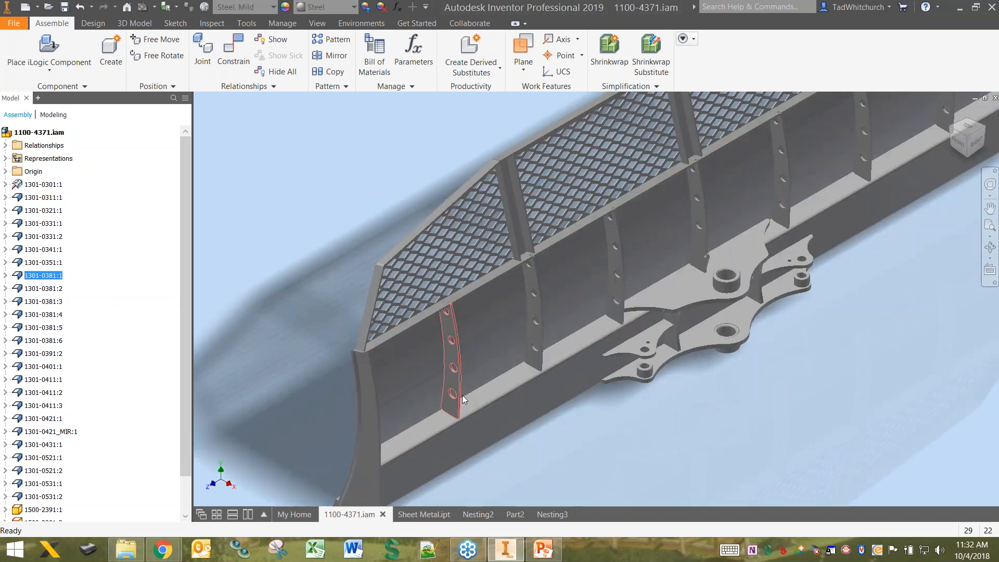
scroll(461, 395, down, 4)
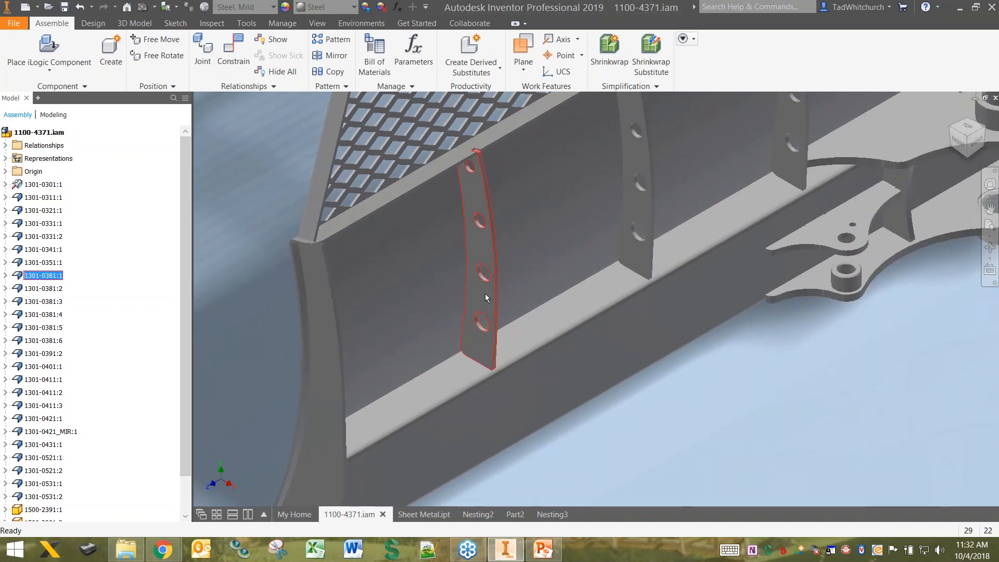
scroll(484, 293, down, 3)
scroll(269, 280, up, 3)
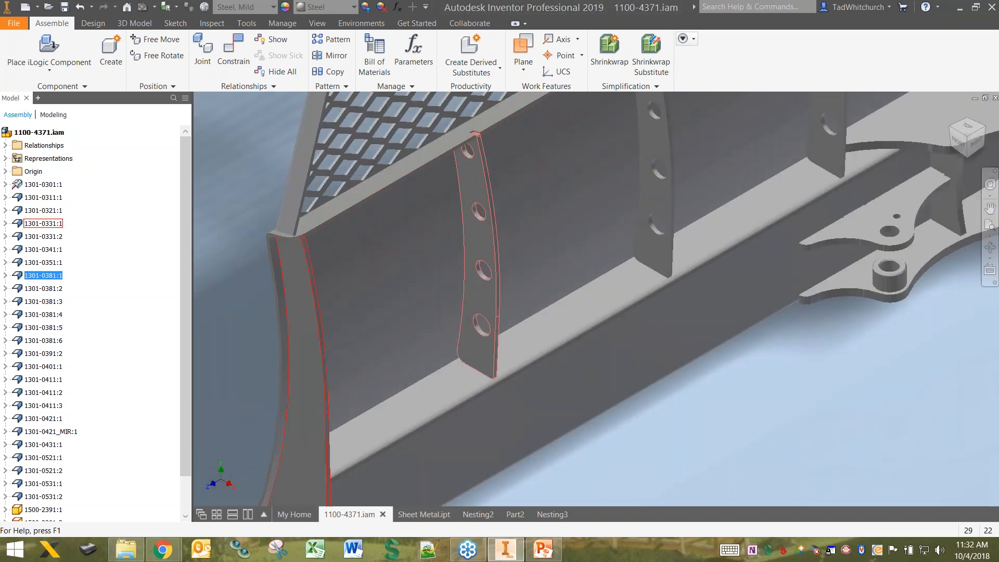
click(6, 275)
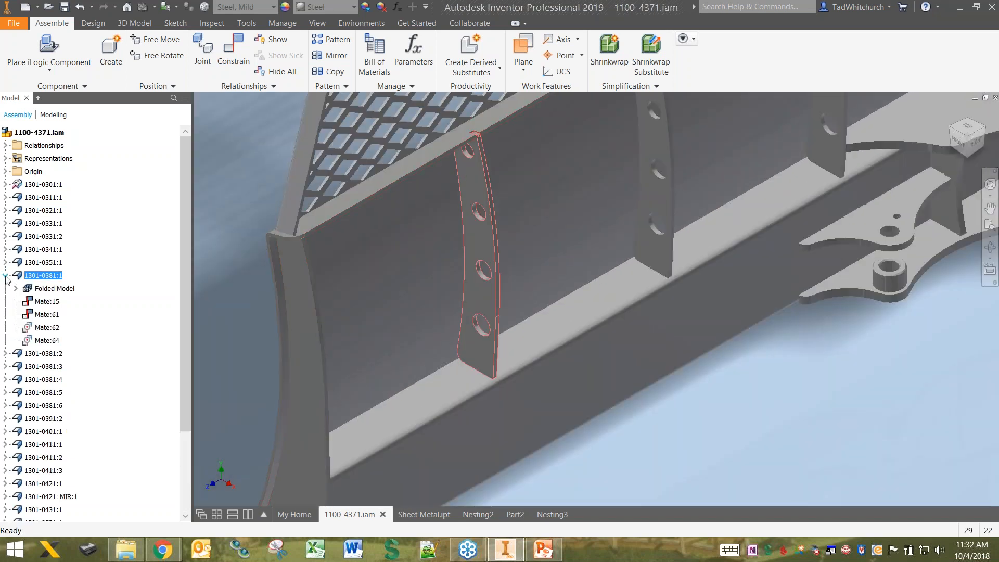
Collapse rib 1301-0381:1 in the model tree and locate the non-sheet-metal parts 1500-2391 and 1600-2241 in the assembly
click(25, 279)
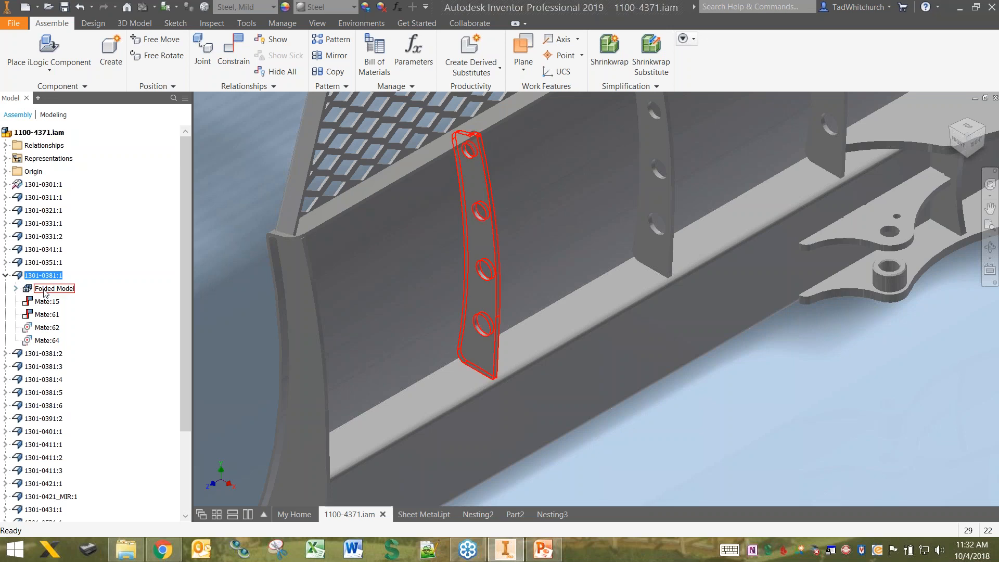
click(5, 276)
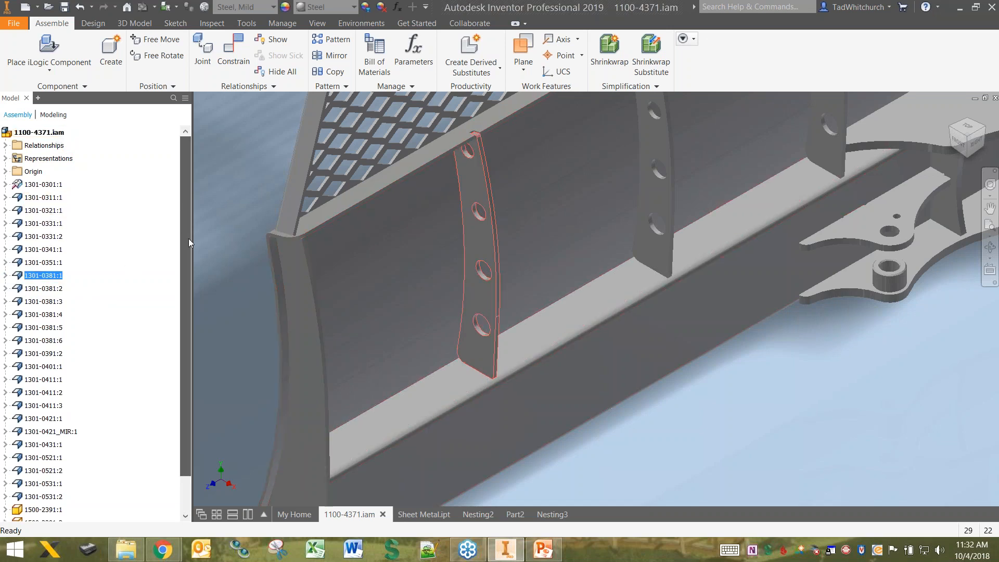
scroll(189, 239, down, 1)
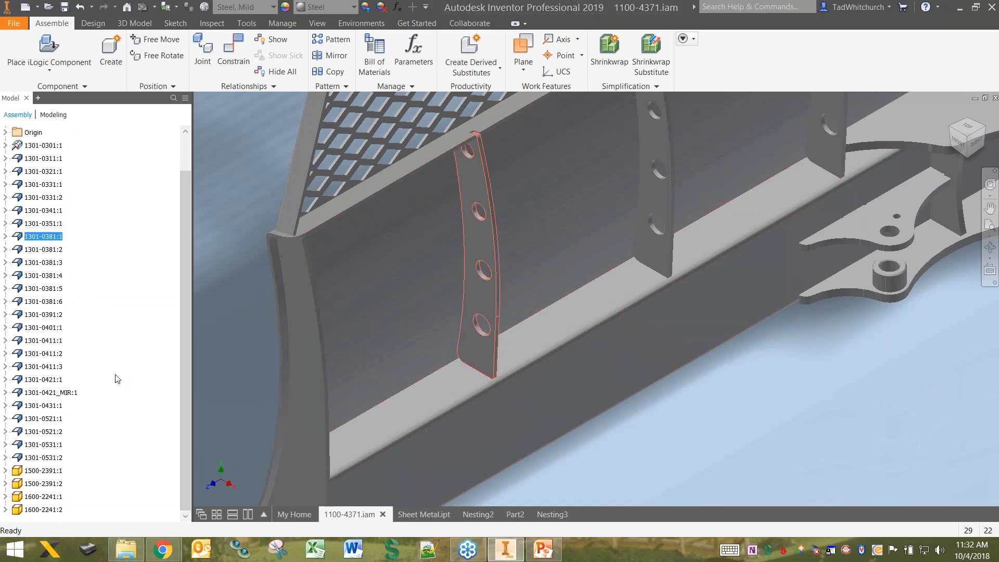
click(19, 473)
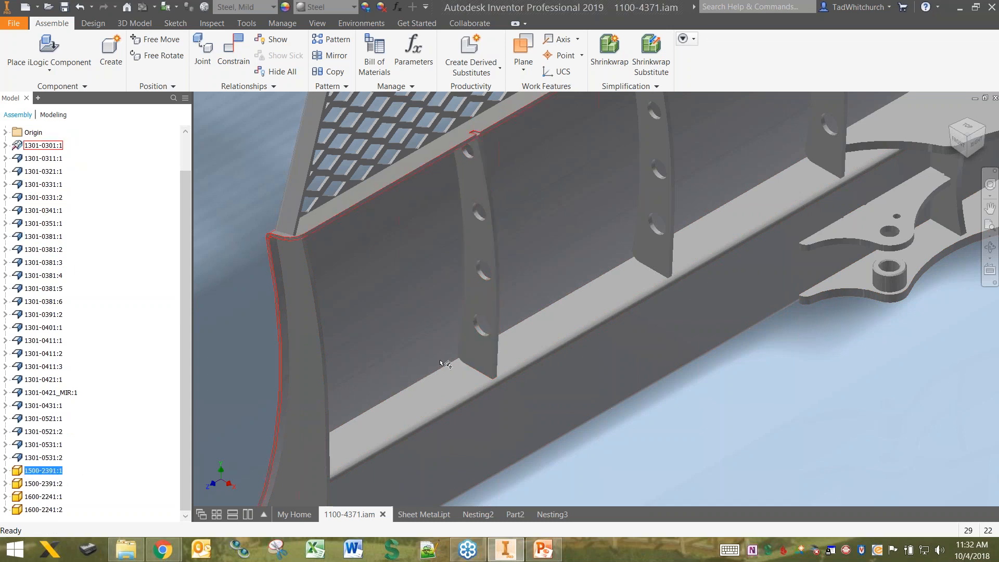
middle_drag(747, 236, 485, 309)
scroll(485, 309, down, 3)
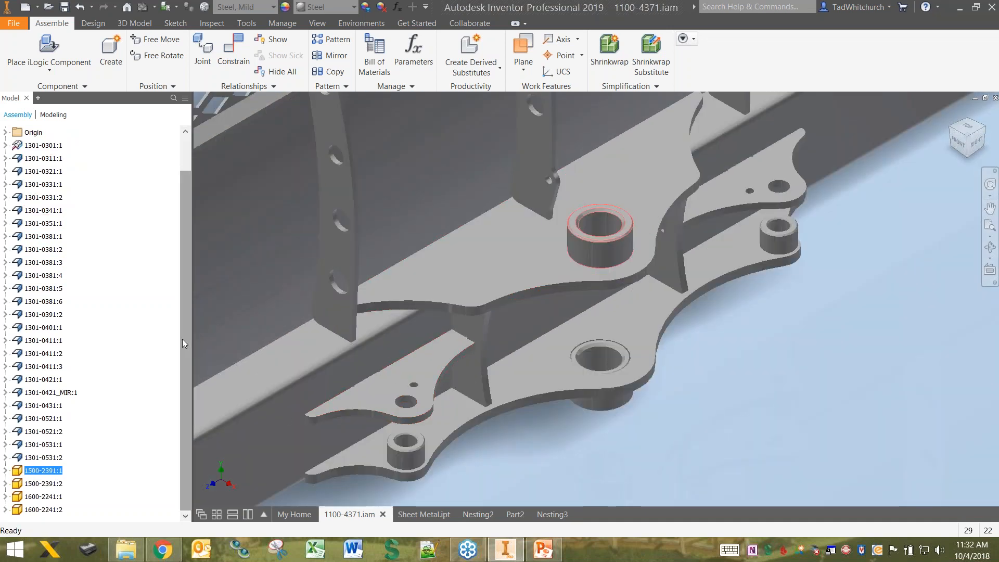
click(35, 485)
click(36, 497)
click(36, 509)
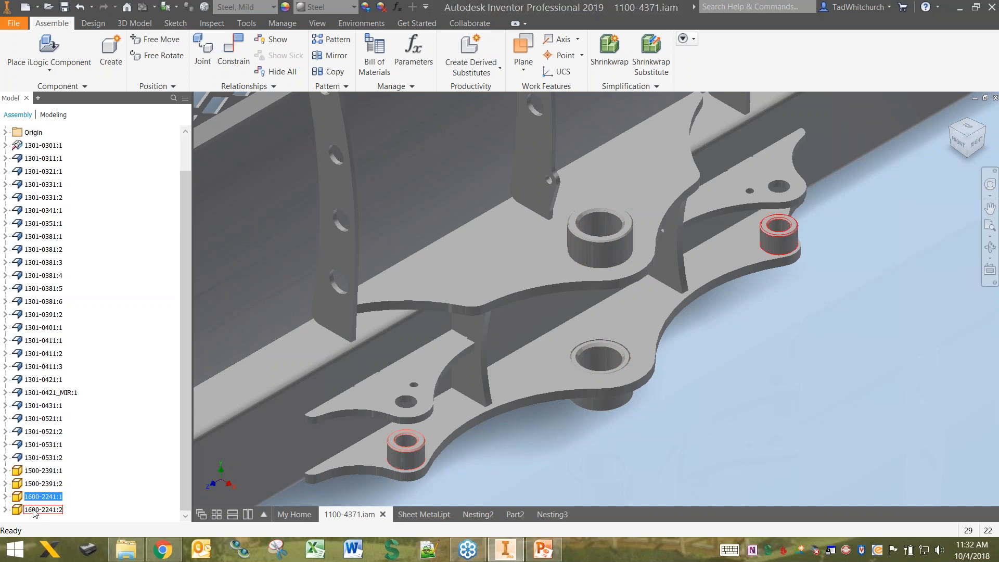
drag(187, 378, 195, 329)
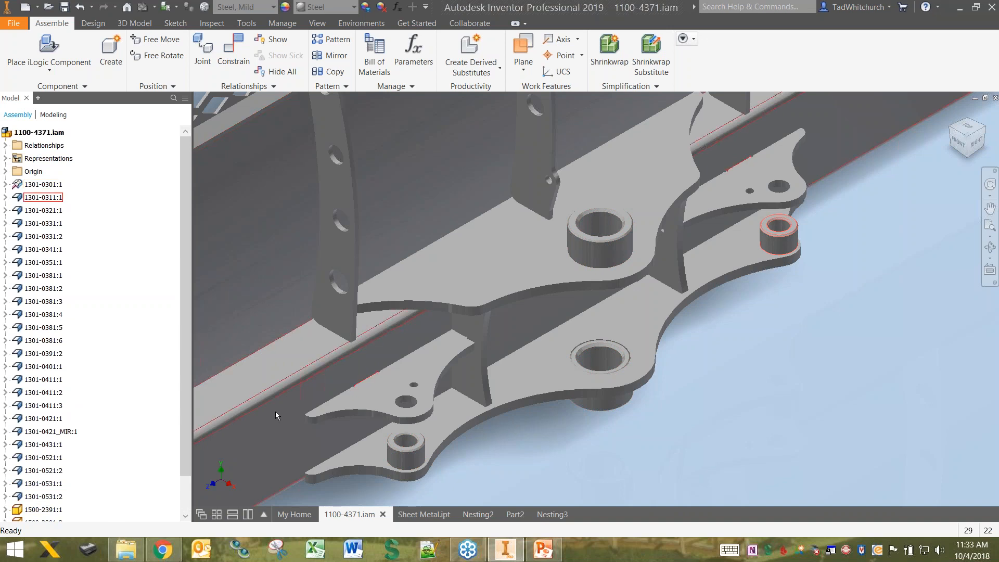
Return to the home page and start a new nesting document
click(294, 514)
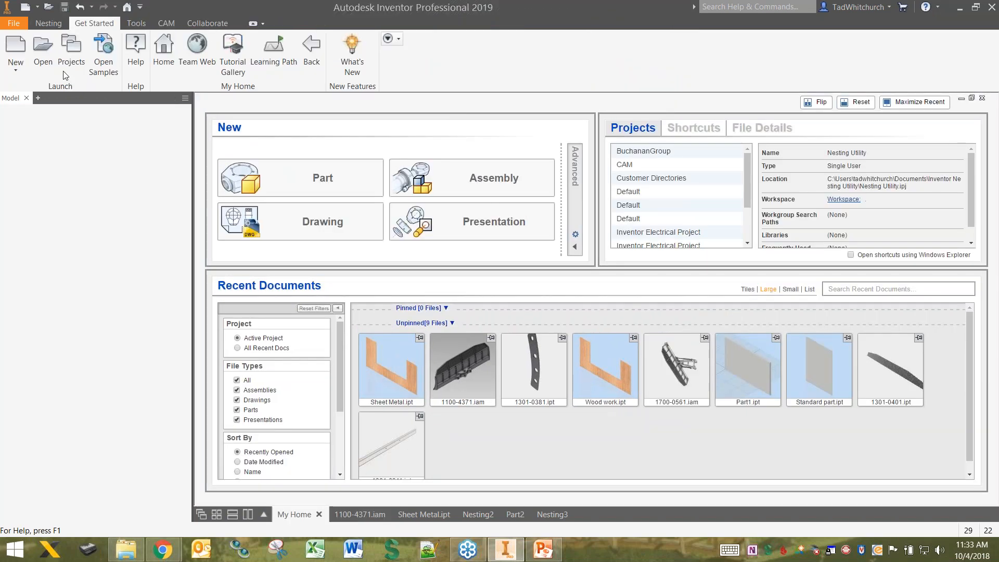
click(48, 23)
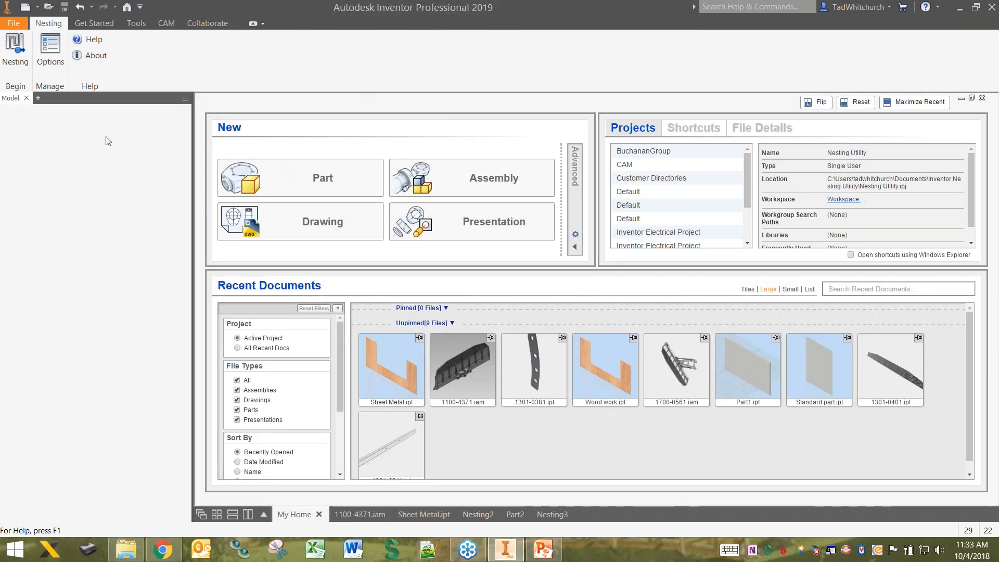
click(15, 57)
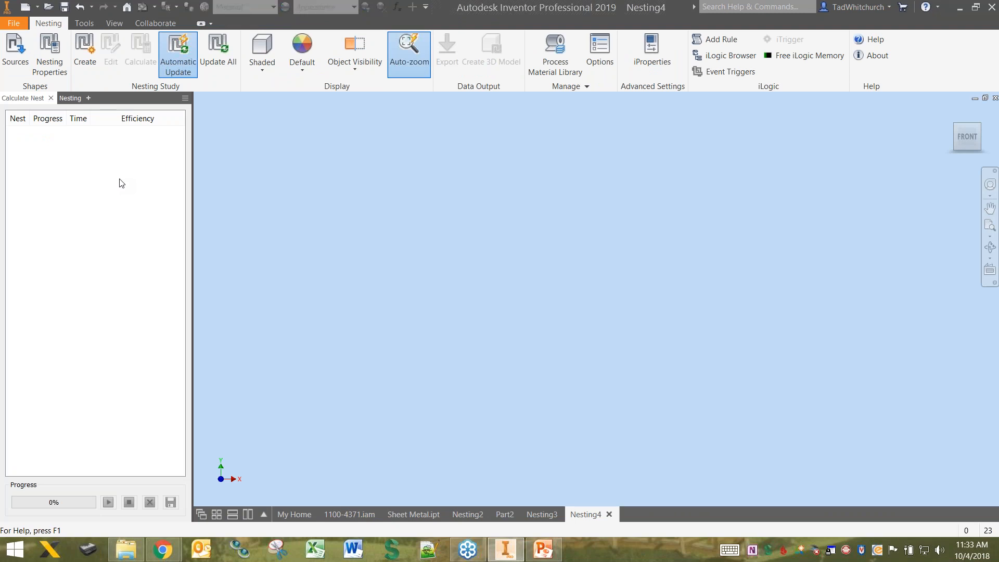
Add the assembly 1100-4371.iam from the Inventor Nesting Utility folder as a nesting source
click(15, 58)
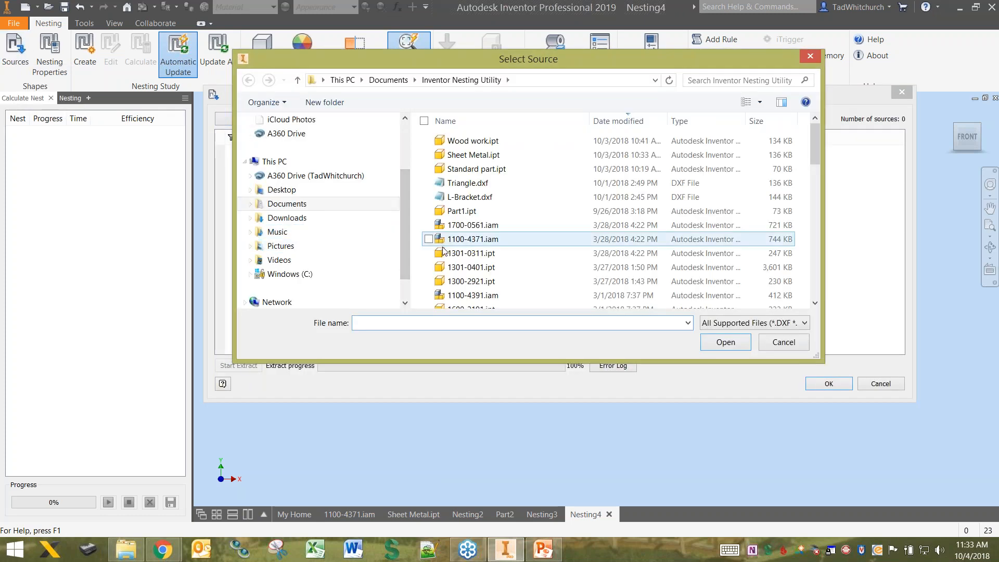
click(464, 241)
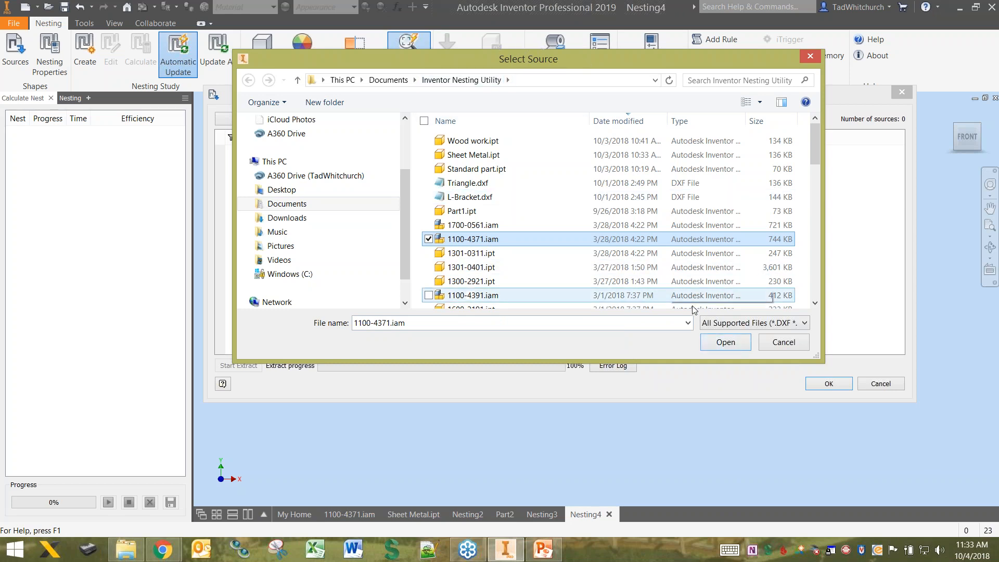
click(724, 345)
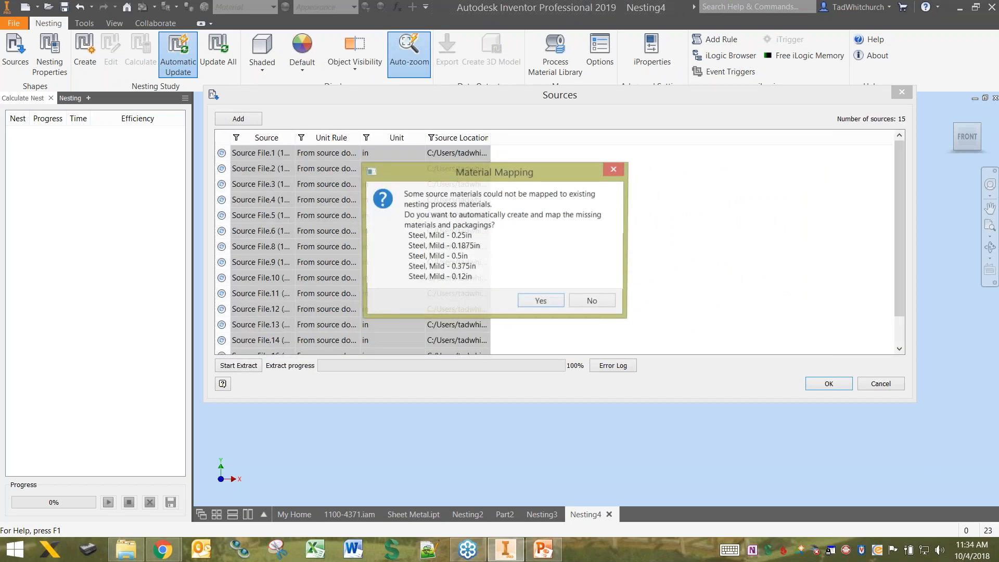
Automatically create and map the missing Steel, Mild materials and packagings, and accept the extracted source parts
drag(506, 169, 675, 82)
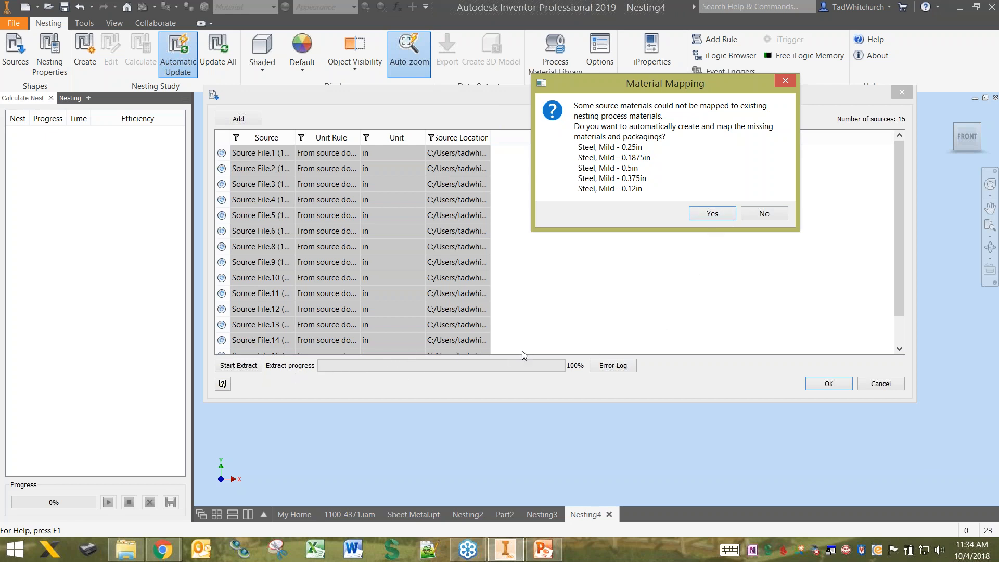
click(721, 214)
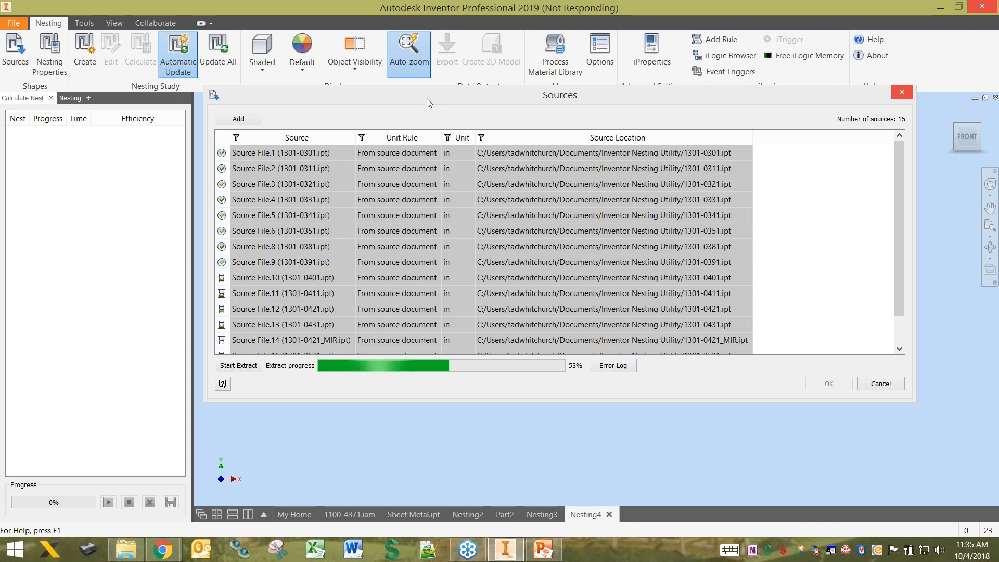
drag(426, 98, 424, 102)
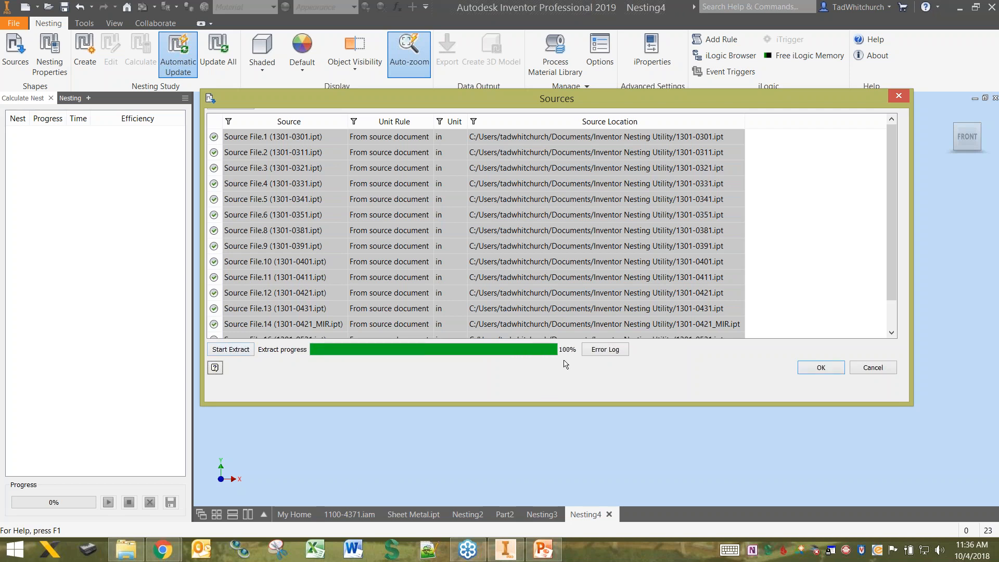
click(811, 368)
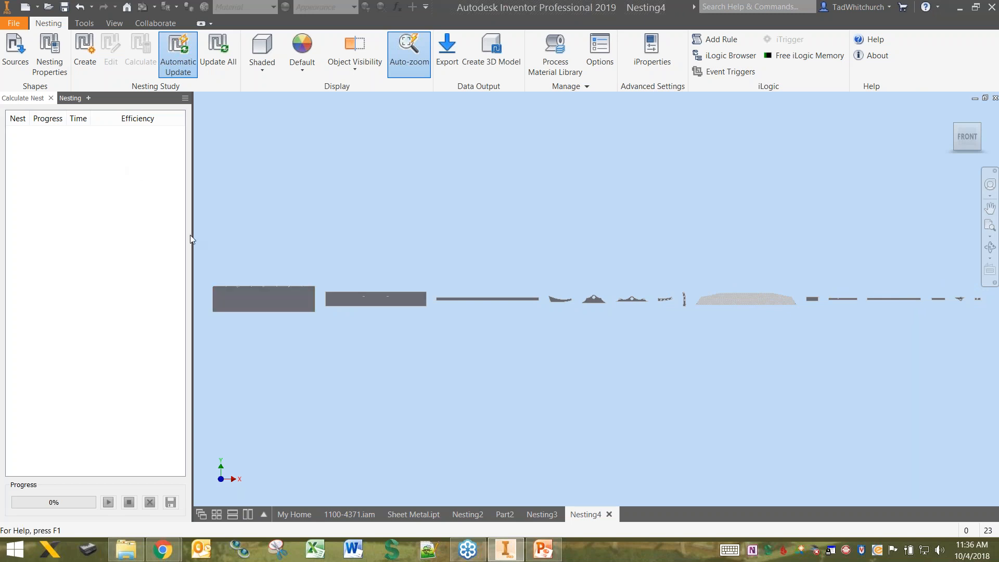
Examine the extracted flat shapes along the whole row, including the ribs, the mesh panel and the long strips
scroll(309, 310, down, 5)
scroll(308, 311, up, 5)
middle_drag(505, 298, 177, 248)
middle_drag(617, 273, 324, 273)
middle_drag(656, 260, 404, 258)
scroll(323, 225, up, 5)
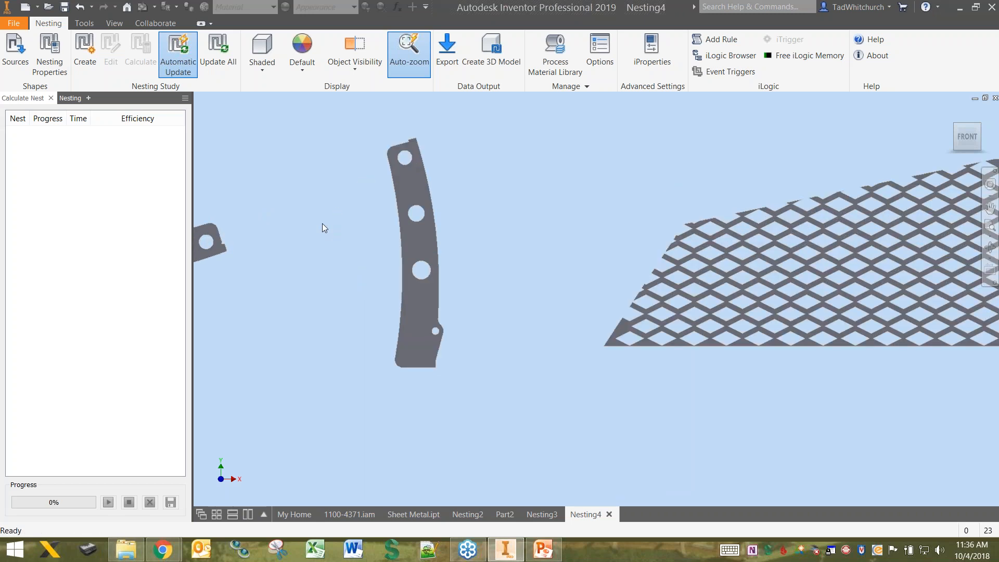
middle_drag(203, 281, 175, 276)
middle_drag(738, 277, 31, 257)
scroll(566, 302, down, 3)
middle_drag(771, 296, 386, 292)
scroll(383, 292, up, 3)
middle_drag(610, 295, 354, 303)
middle_drag(698, 301, 196, 301)
scroll(267, 279, up, 5)
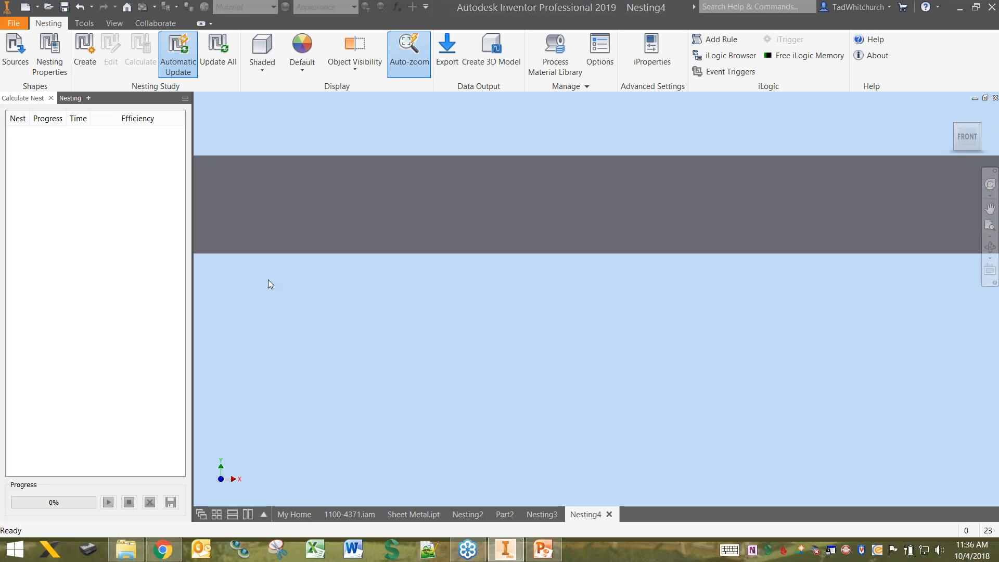
scroll(268, 280, down, 4)
scroll(390, 276, up, 2)
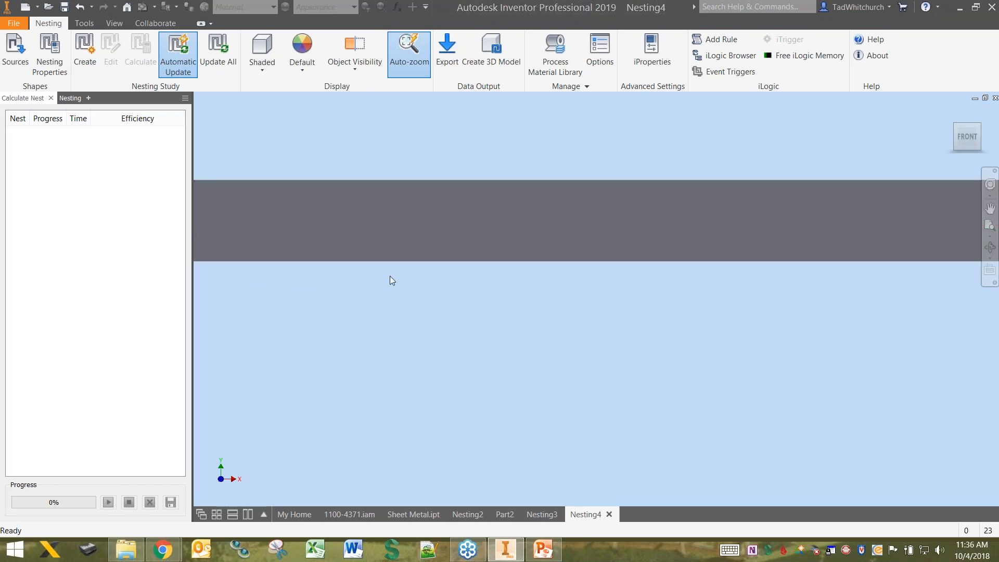
scroll(390, 276, down, 6)
middle_drag(355, 289, 627, 223)
middle_drag(392, 271, 633, 283)
middle_drag(289, 270, 671, 257)
middle_drag(323, 256, 557, 257)
middle_drag(214, 271, 366, 291)
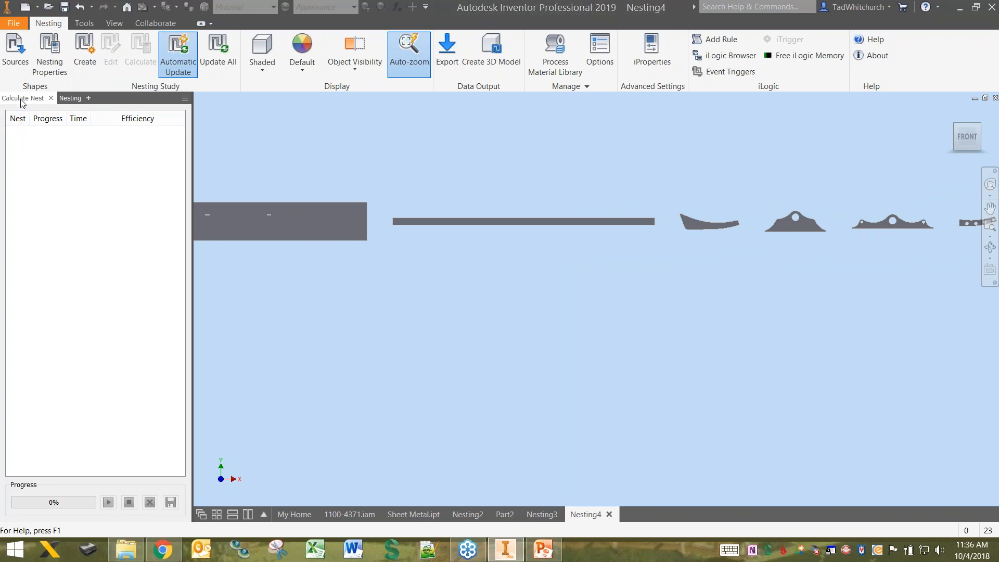
Review the quantities, materials, thicknesses, rotation options and sizes of all shapes in the source nesting properties
click(50, 53)
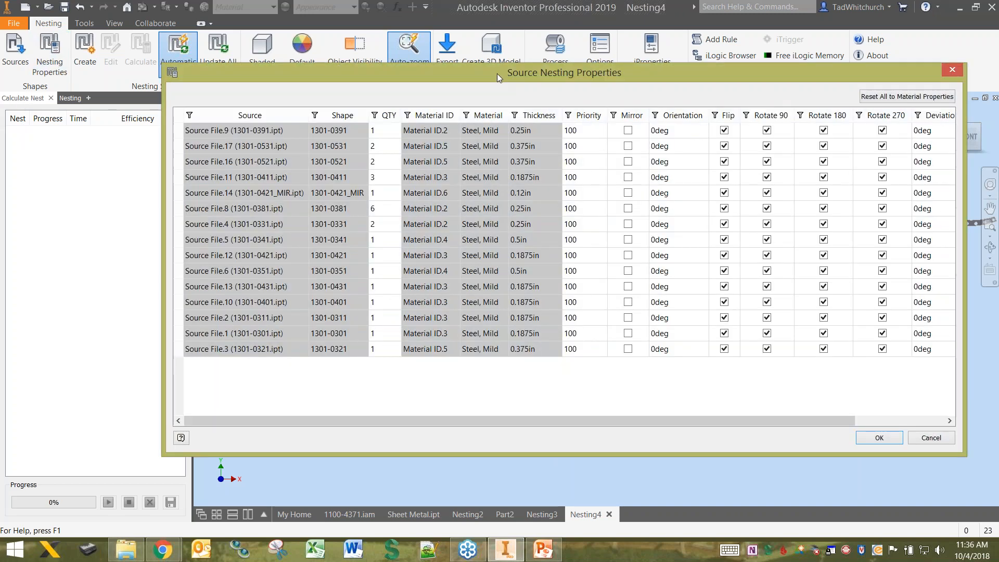
drag(486, 71, 462, 74)
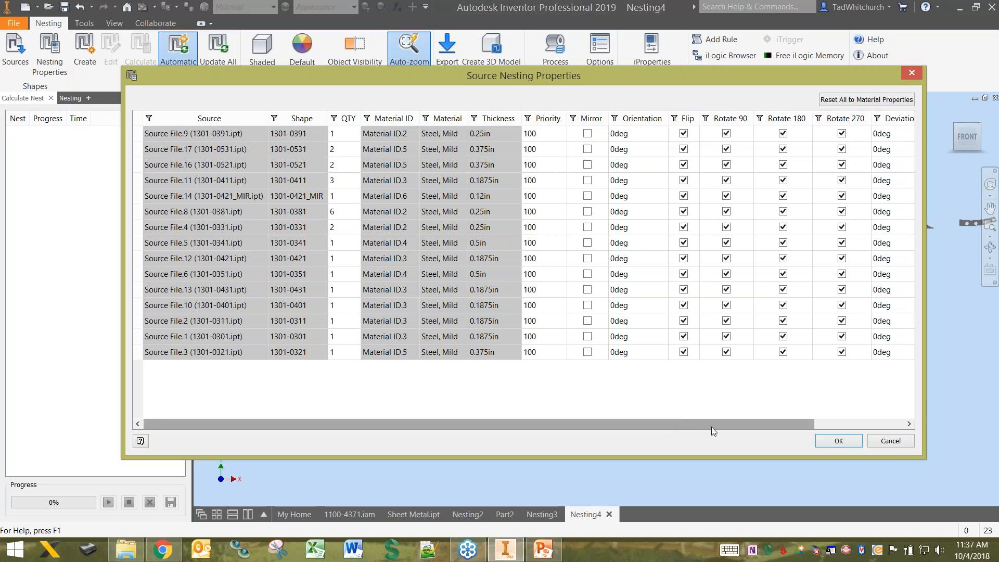
scroll(711, 425, right, 5)
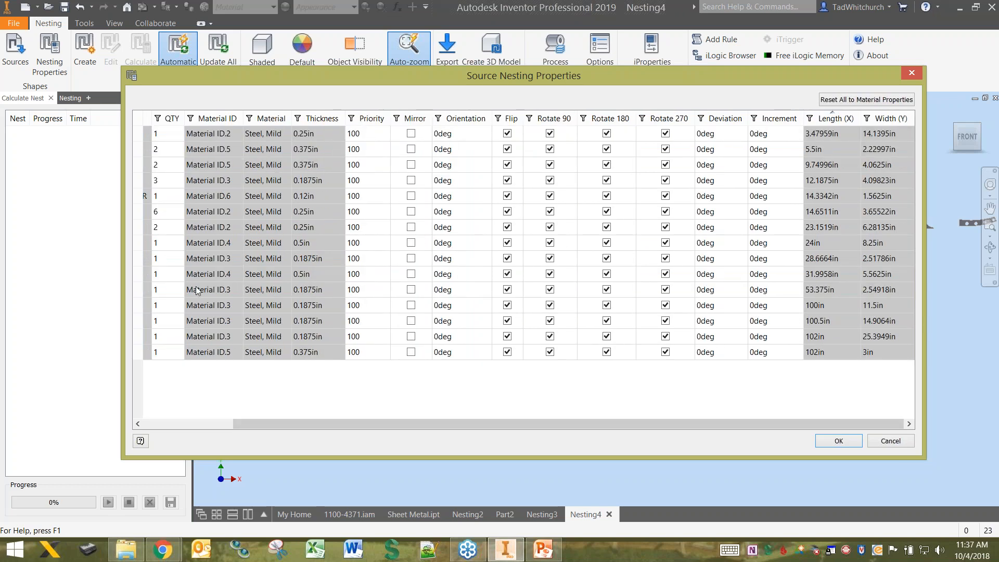
scroll(379, 425, left, 5)
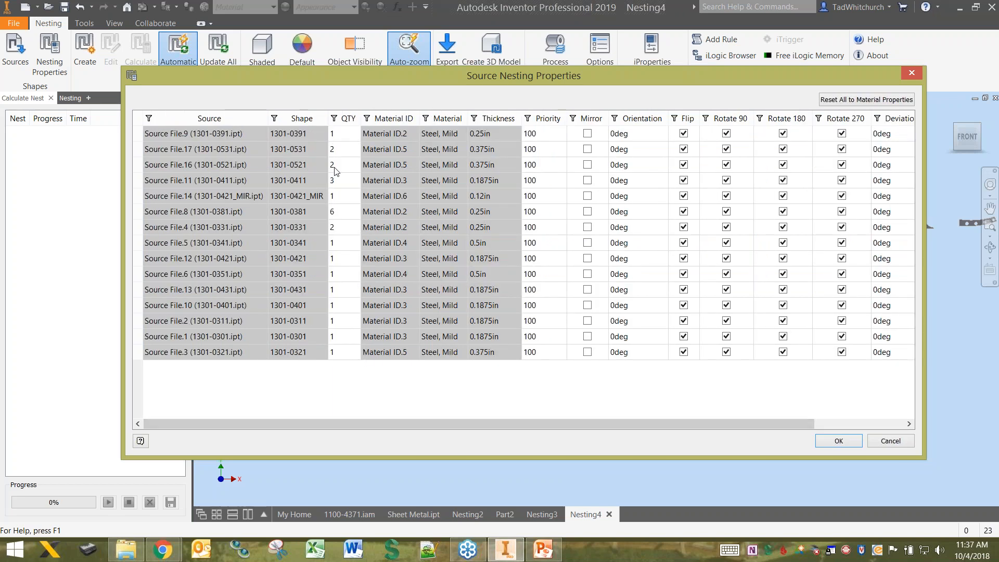
click(835, 442)
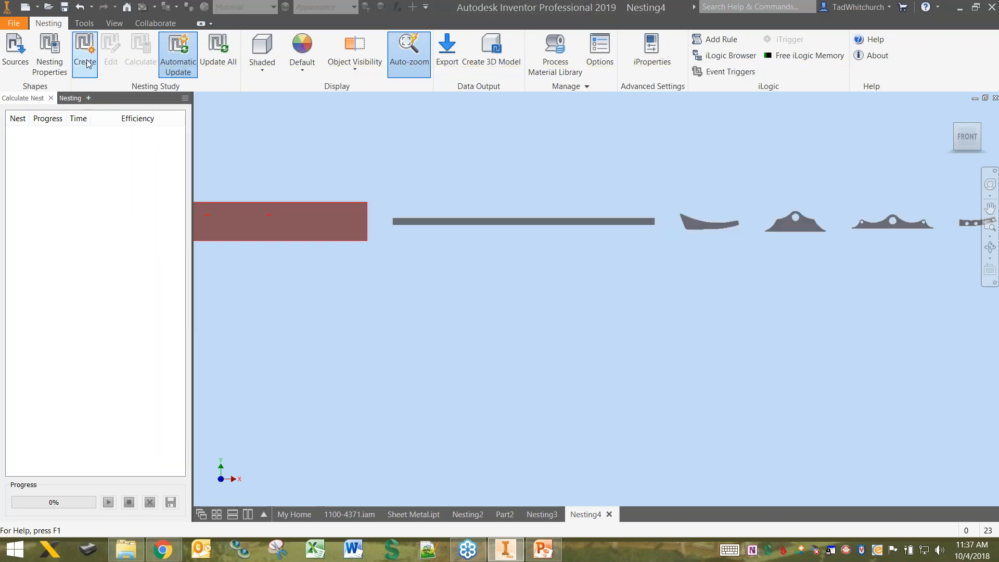
Create Nesting Study.1 from all extracted shapes using Packaging.2 to Packaging.6, with automatic nest calculation enabled
click(95, 58)
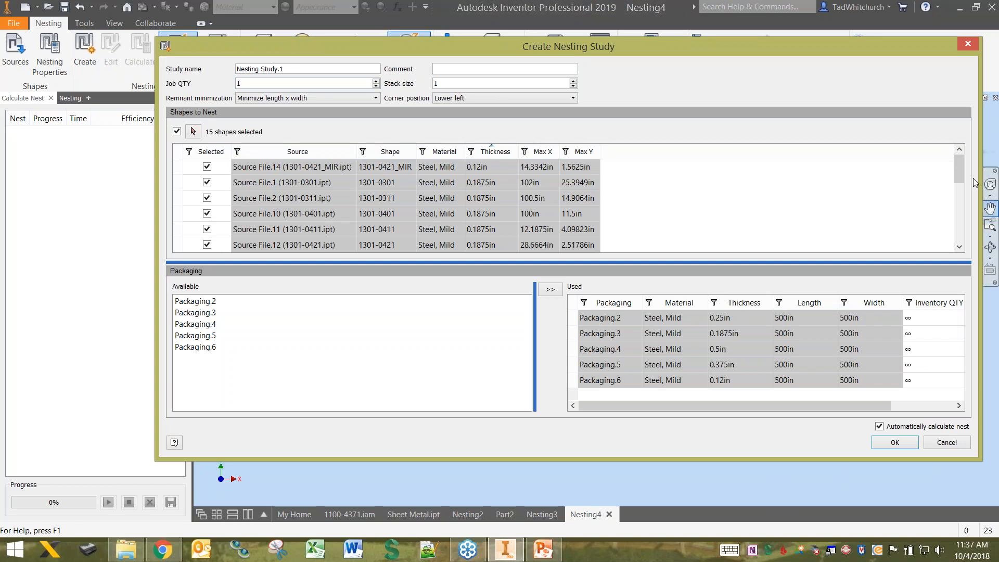
mouse_move(961, 167)
mouse_down()
mouse_move(960, 227)
mouse_move(960, 170)
mouse_up()
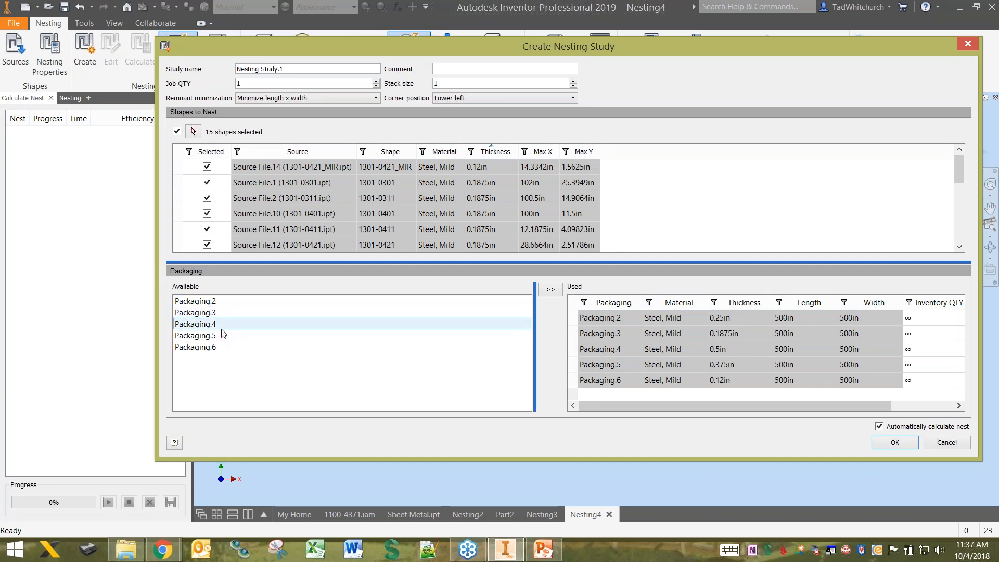
click(893, 442)
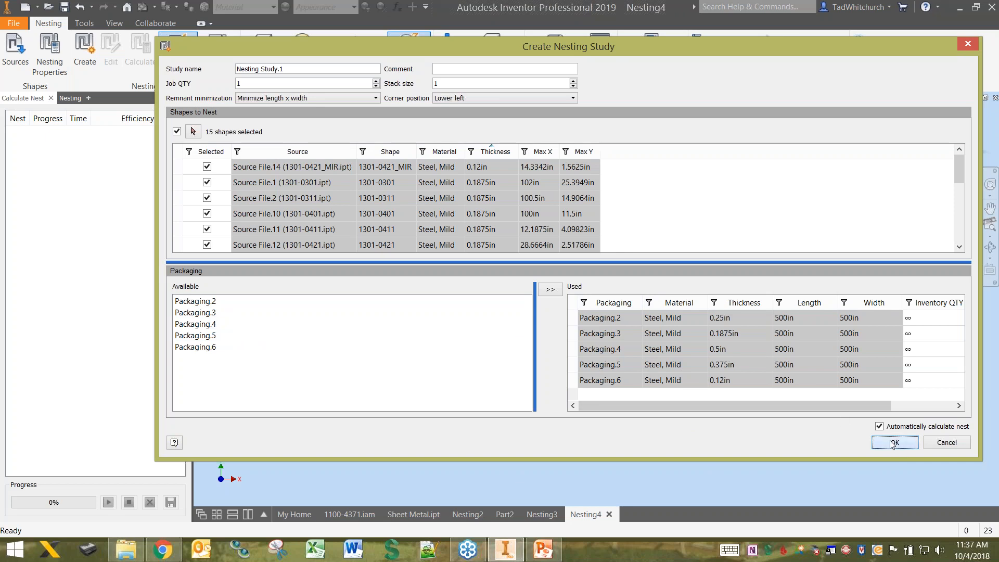
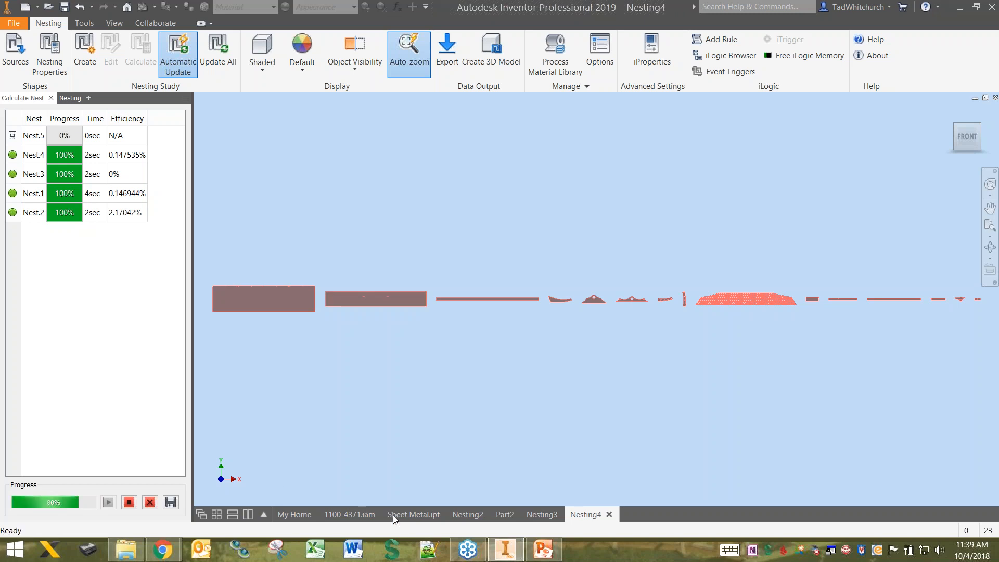
Look over the source shapes and the nests of Nesting Study.1, and switch to the Nesting2 document
mouse_move(461, 516)
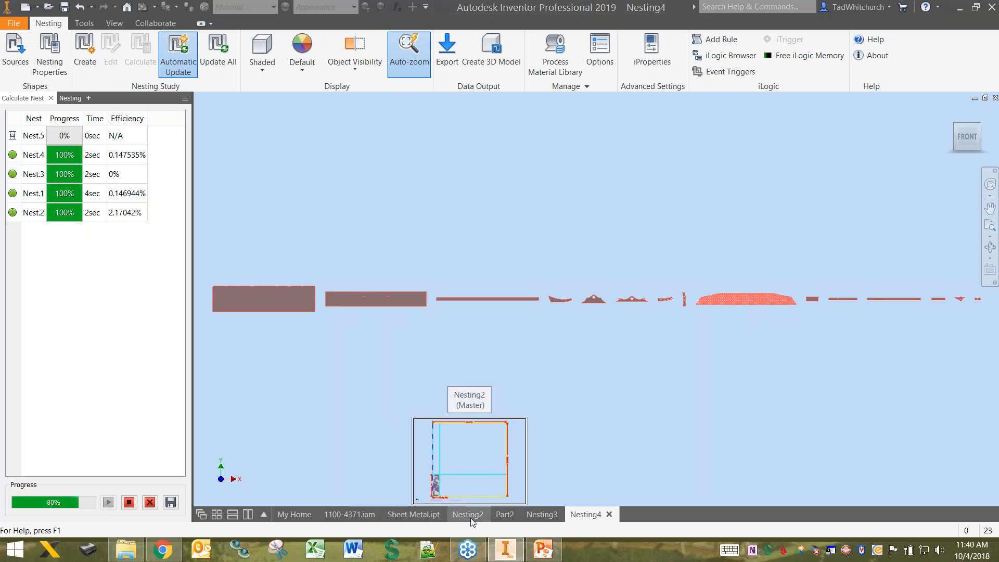
click(470, 519)
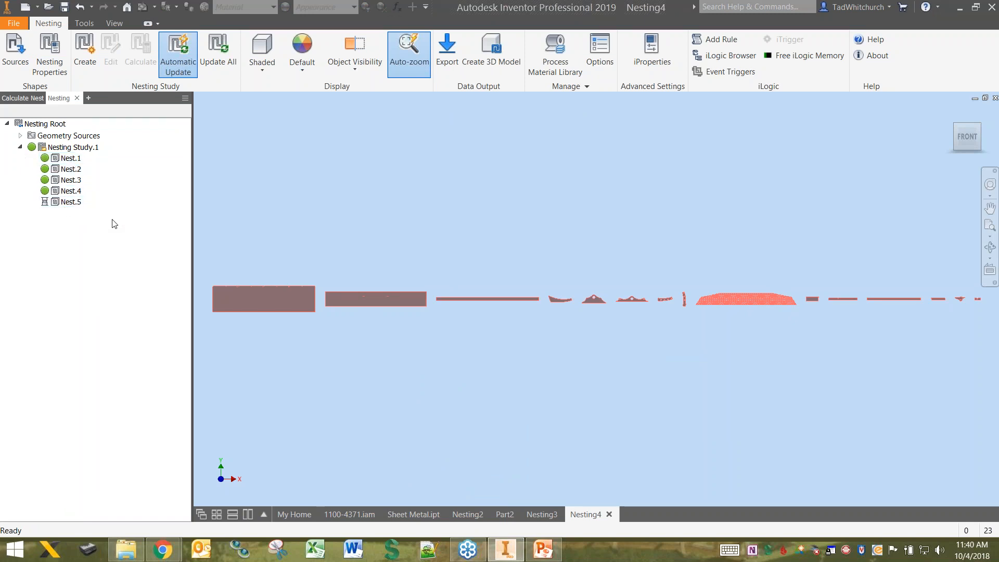
scroll(347, 320, down, 3)
scroll(347, 319, up, 5)
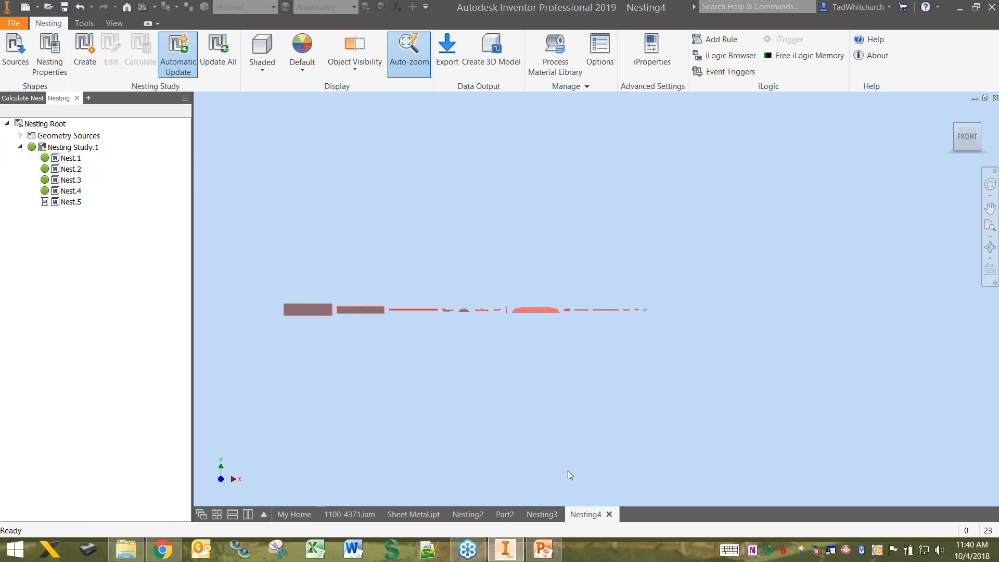
mouse_move(535, 510)
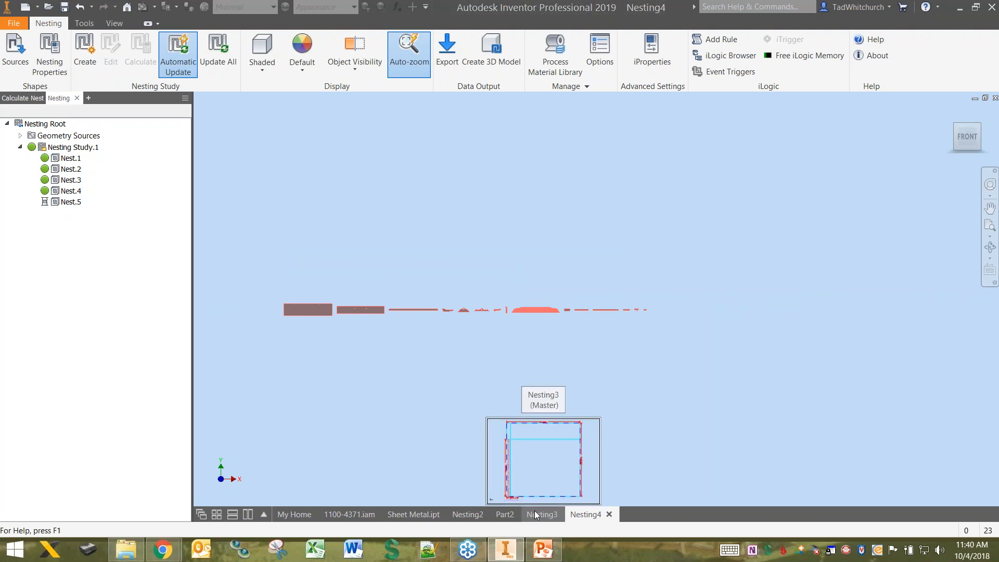
mouse_move(470, 513)
click(470, 513)
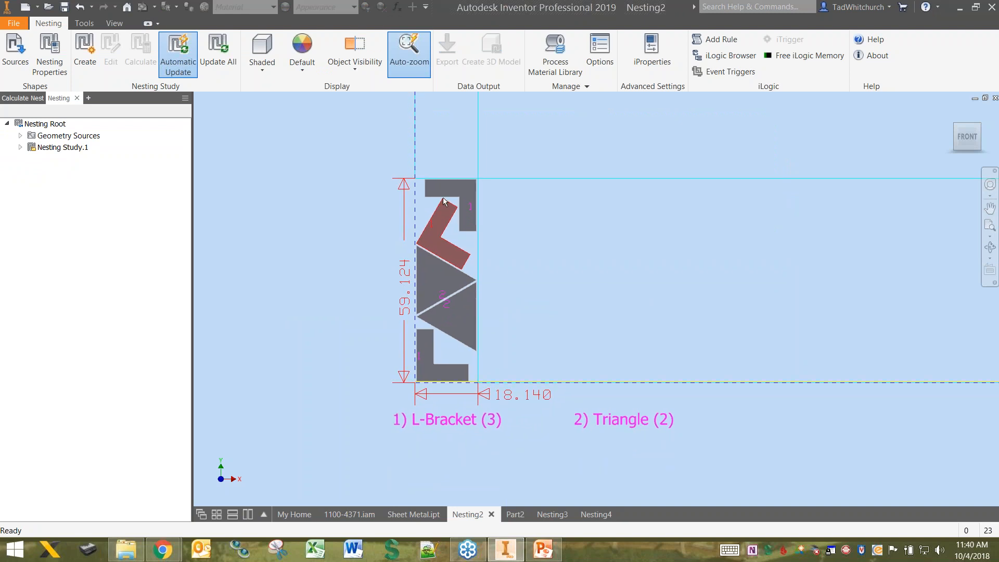
Create a 3D model from Sheet.2 of Nest.1 in the Nesting2 study
click(19, 148)
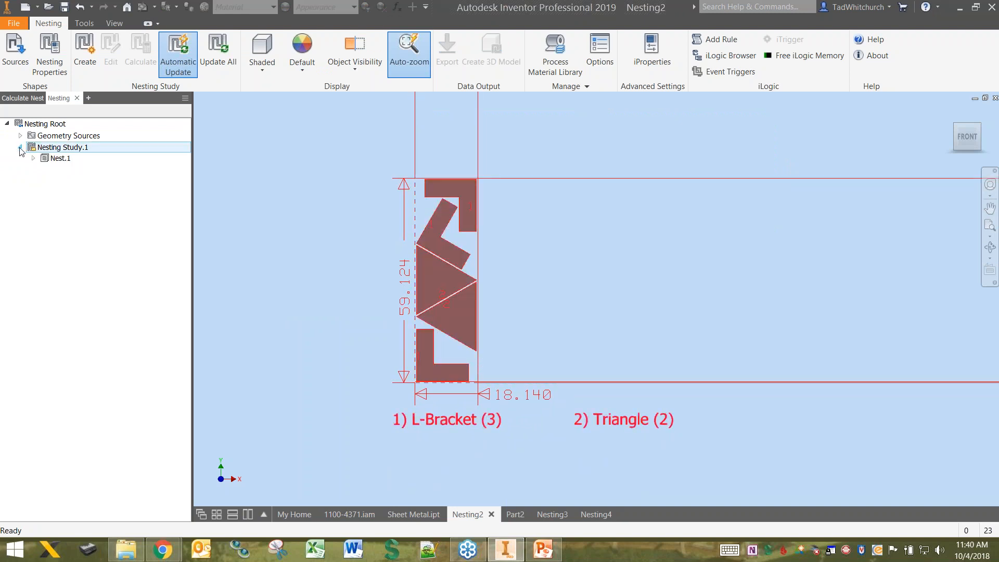
click(33, 158)
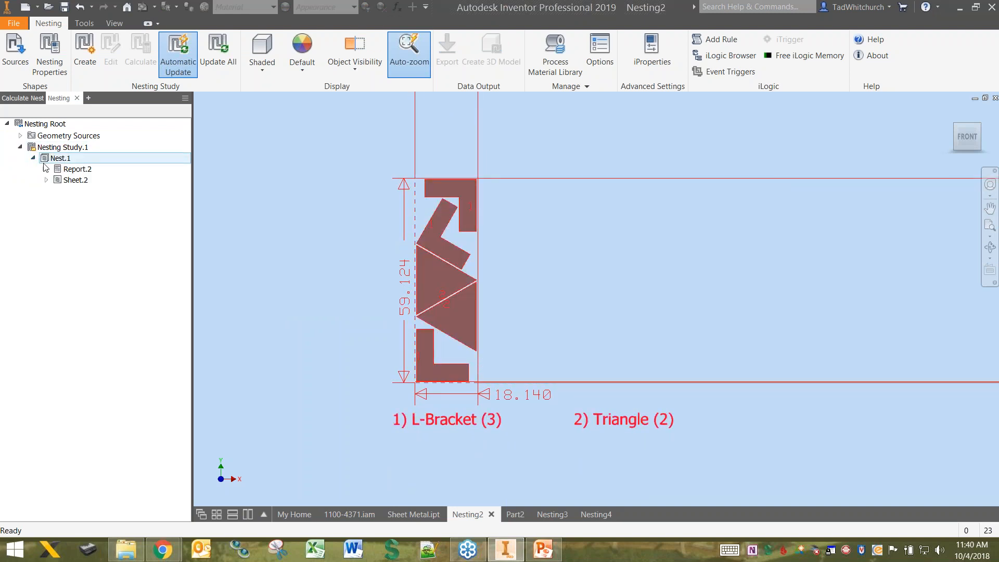
click(74, 180)
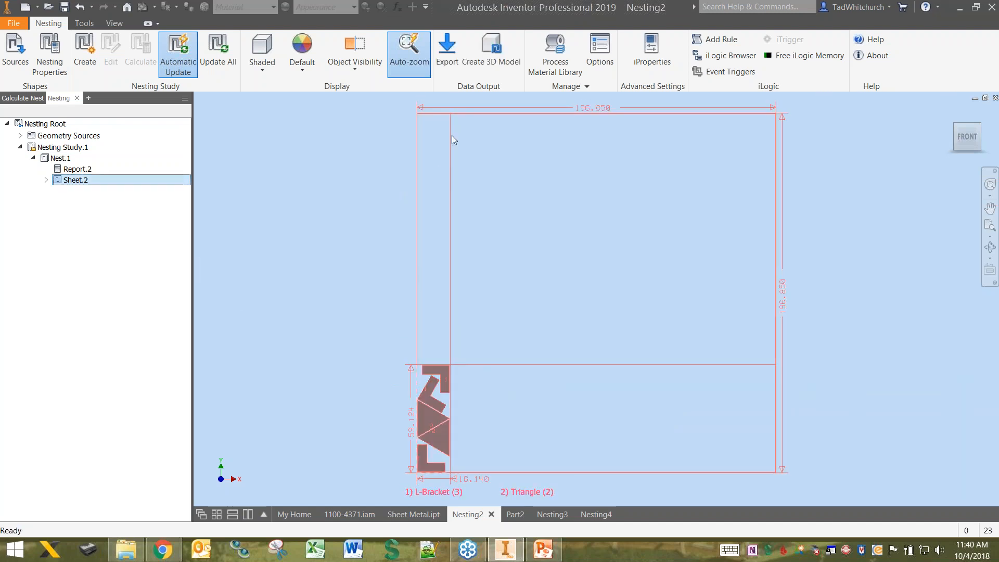
click(487, 50)
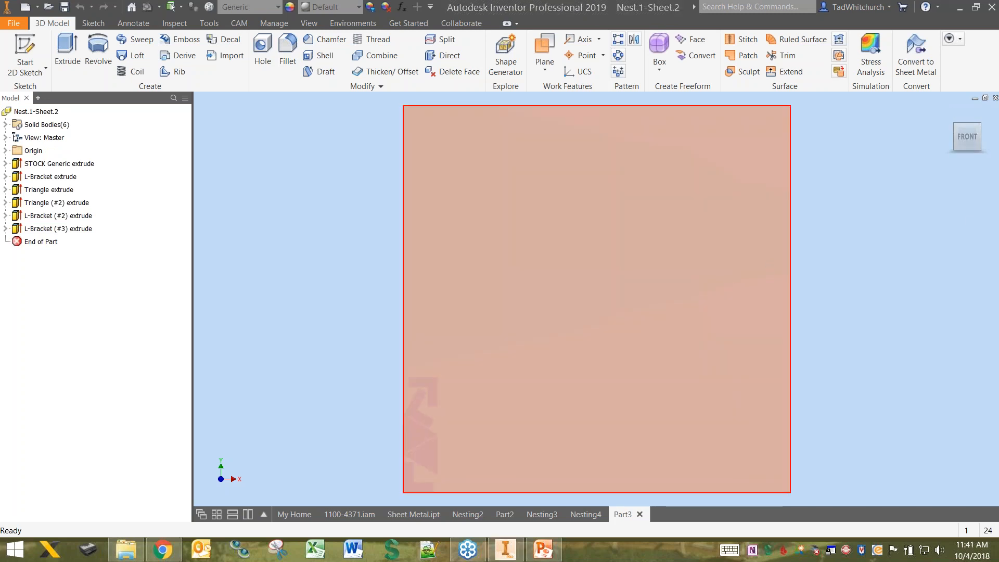
Examine the generated sheet model in perspective, focusing on the nested L-brackets and triangles at the stock's corner
click(543, 319)
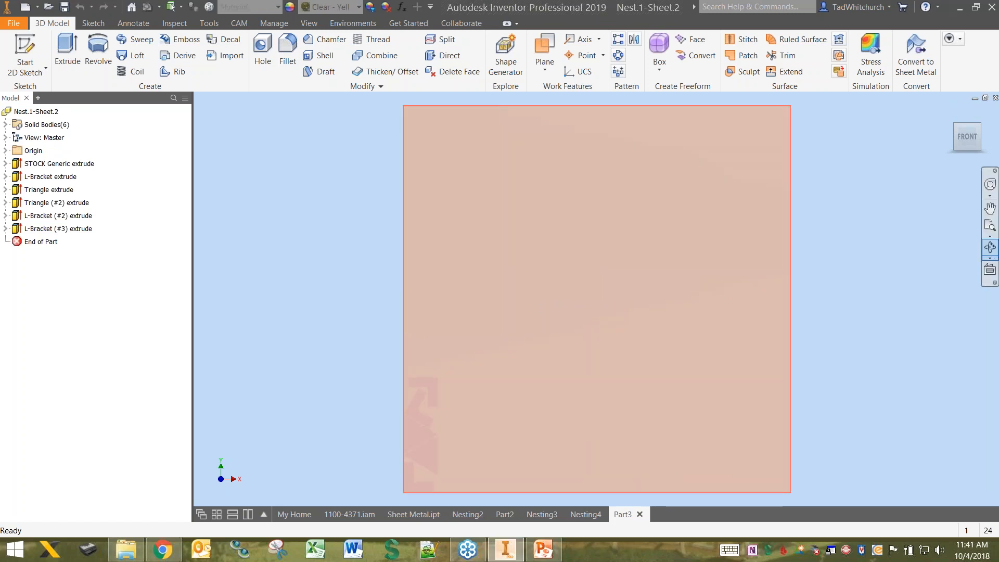
click(989, 246)
drag(588, 285, 475, 305)
scroll(389, 328, down, 5)
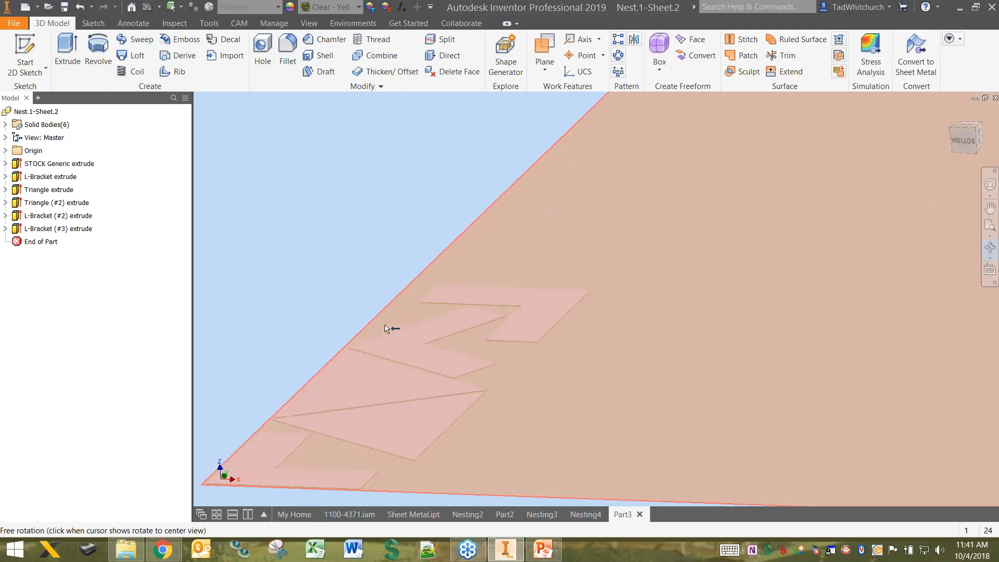
scroll(593, 211, up, 4)
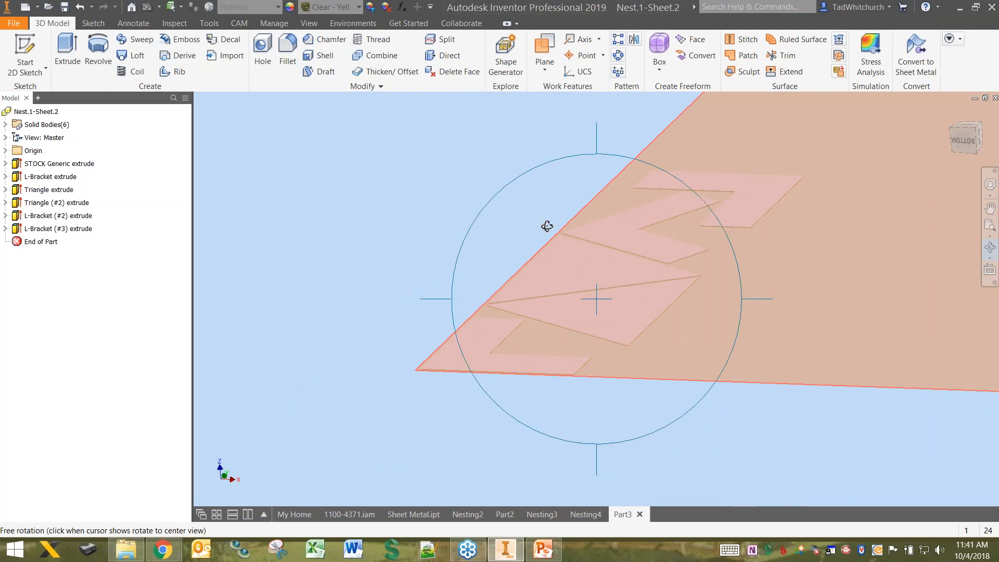
right_click(539, 225)
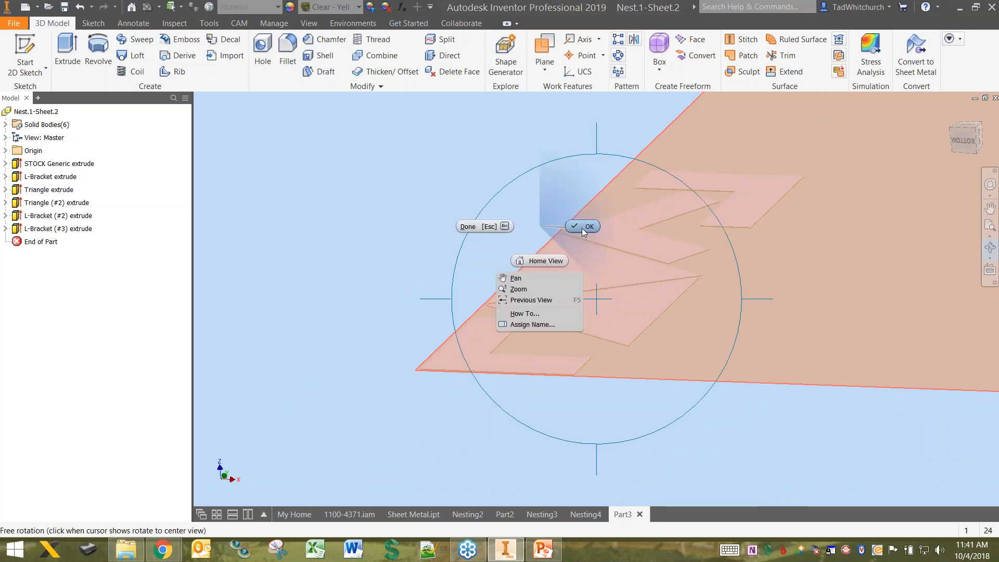
click(581, 228)
scroll(497, 357, down, 3)
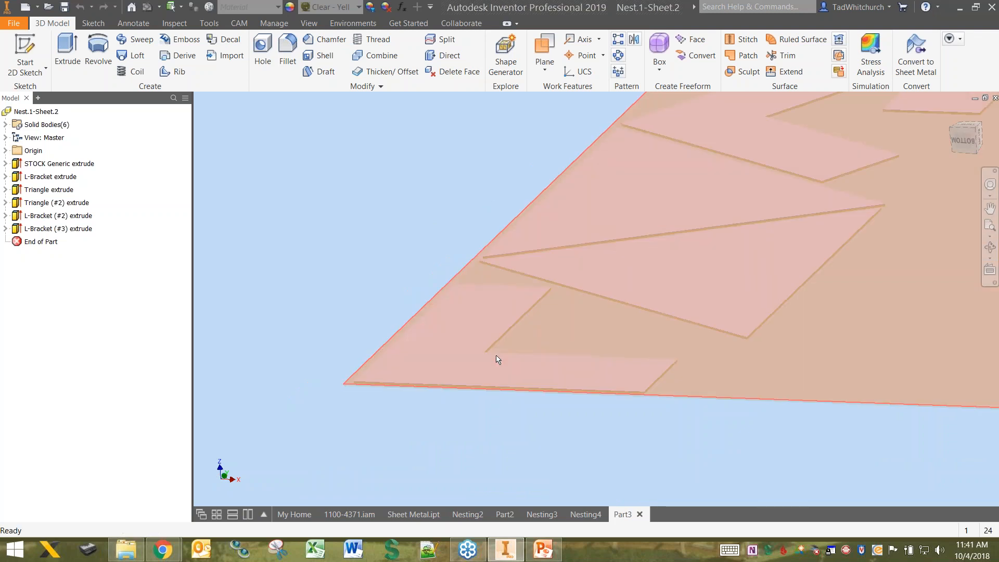
scroll(496, 358, down, 1)
scroll(491, 346, up, 3)
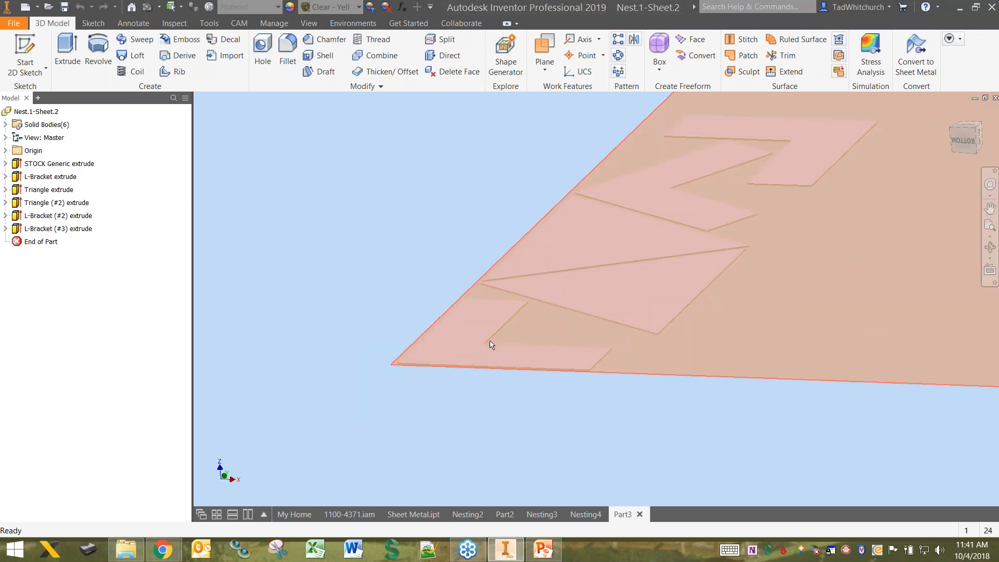
In the Nesting4 document, cancel the Nest.5 calculation of Nesting Study.1 and save the completed nest results
click(572, 515)
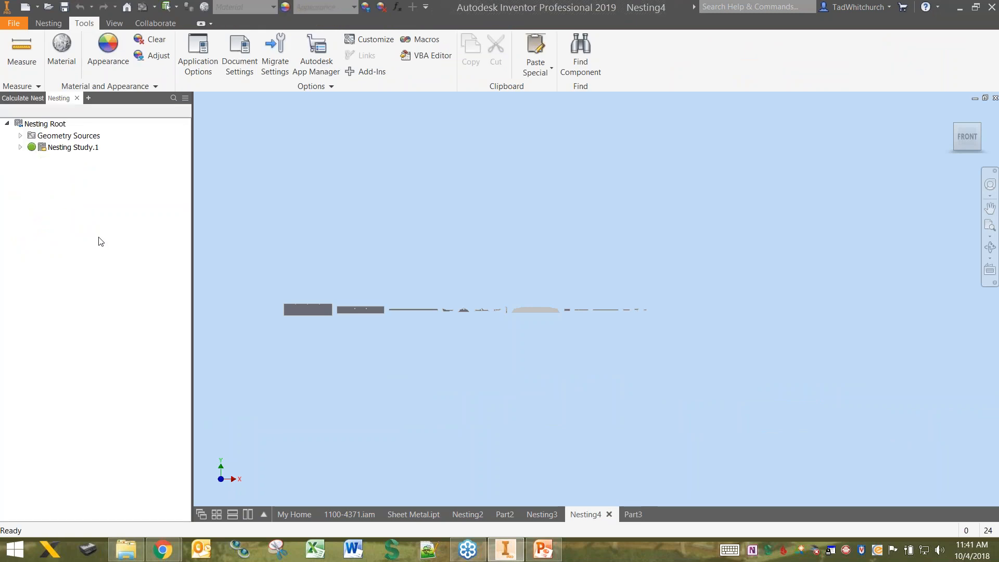
click(21, 147)
click(62, 201)
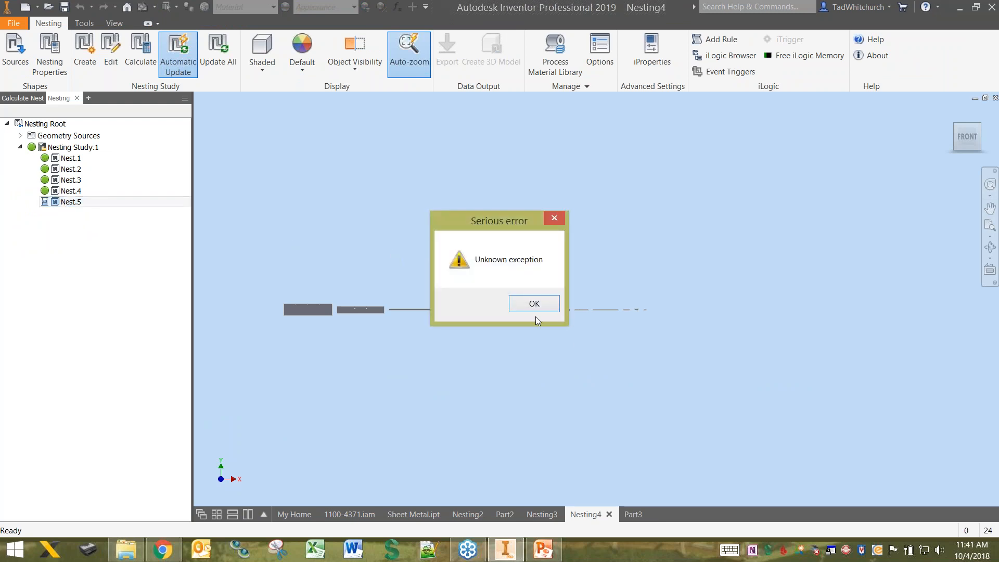
click(532, 311)
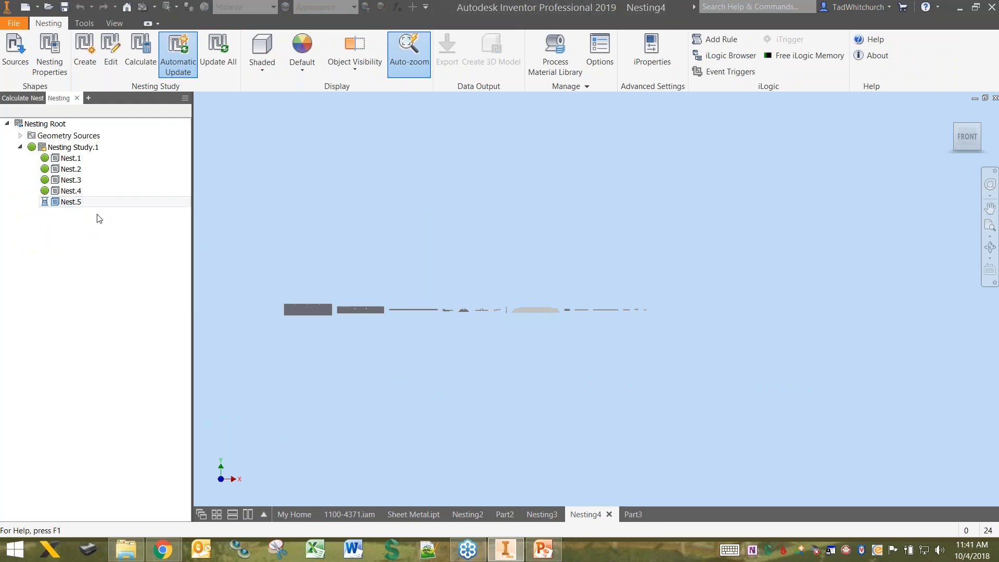
right_click(64, 204)
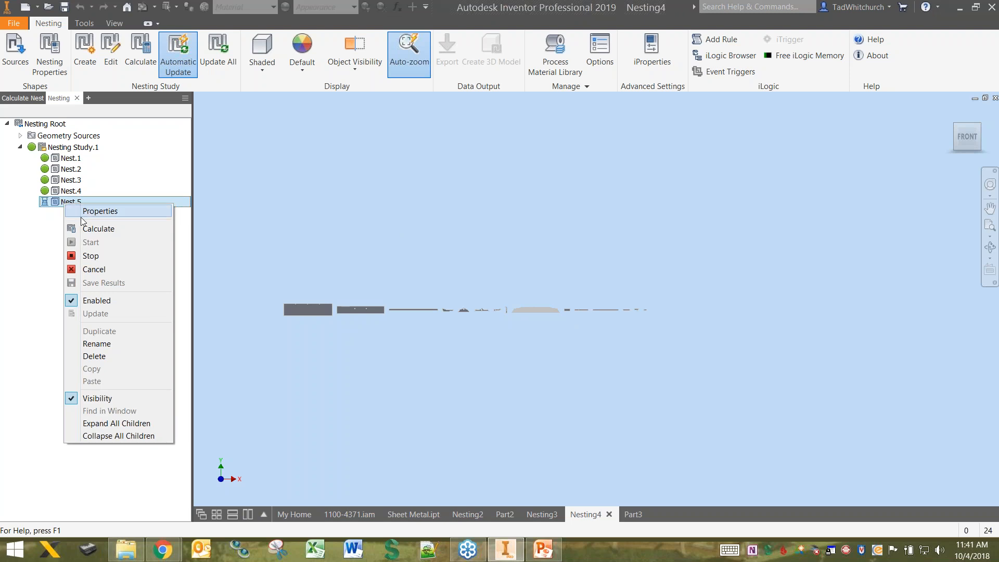
click(95, 270)
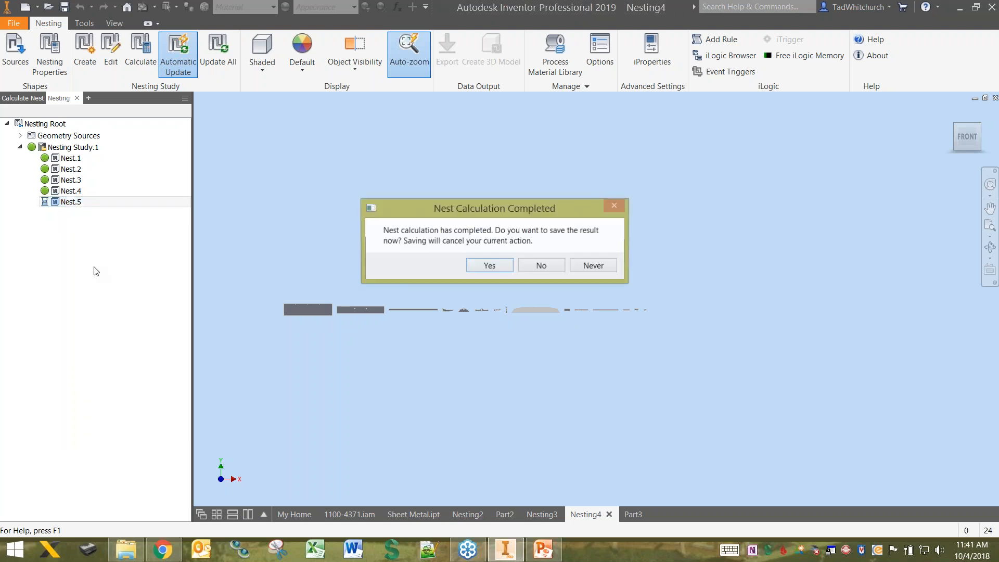
click(489, 266)
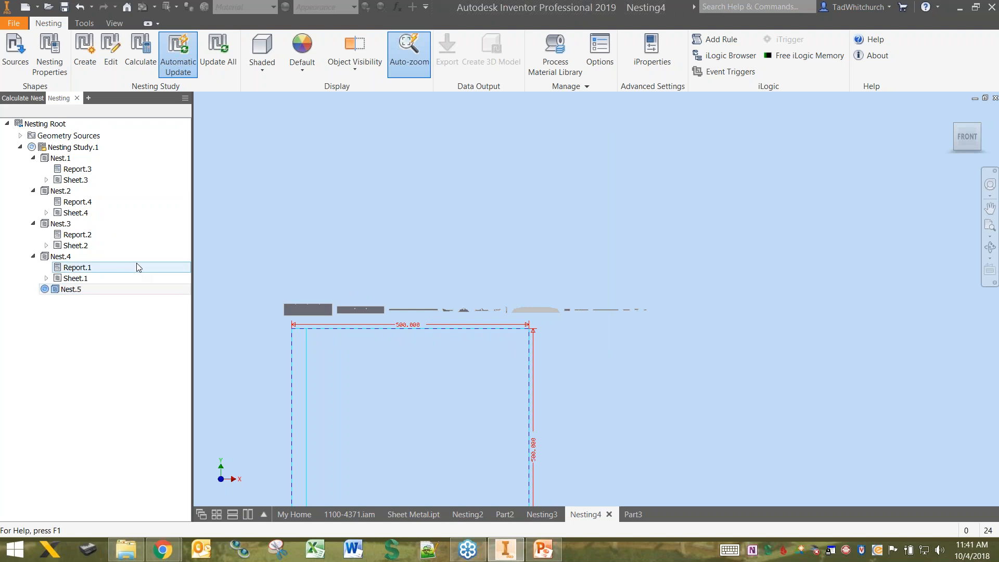
Examine how the 1301-0331, 1301-0381 and 1301-0391 parts are arranged on their nested sheet
middle_drag(347, 171, 402, 11)
middle_drag(479, 313, 540, 274)
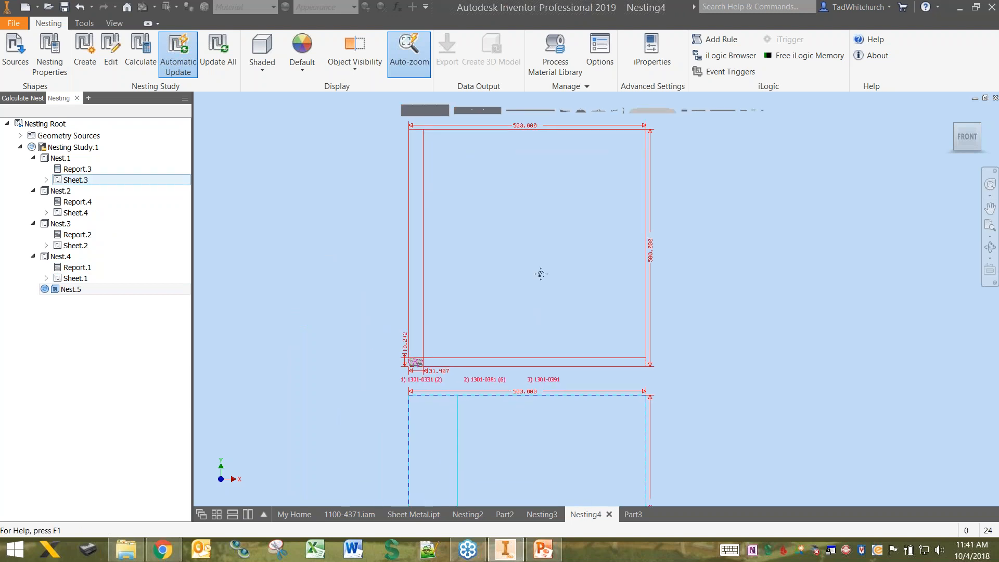
middle_drag(414, 362, 515, 280)
scroll(515, 286, up, 5)
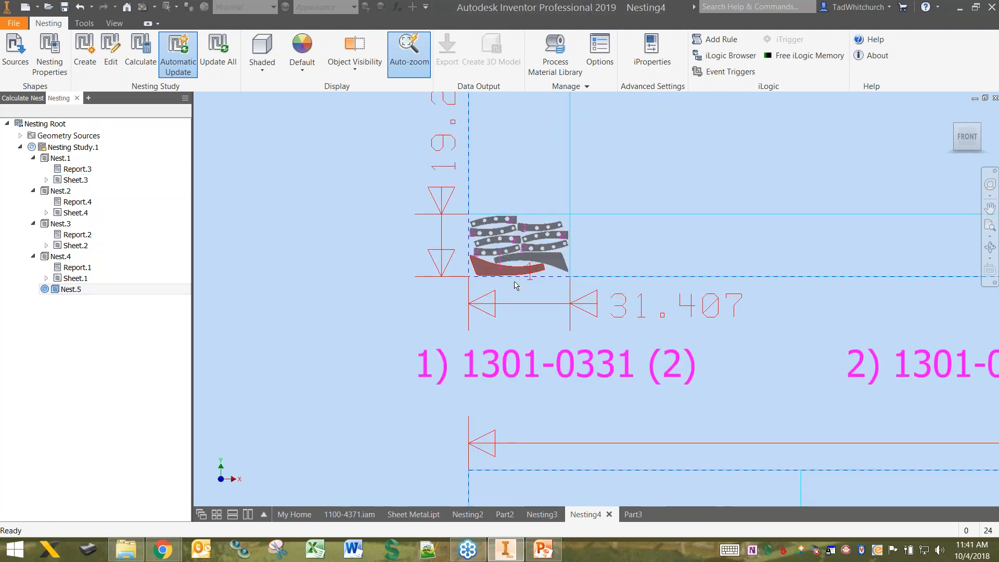
scroll(515, 285, up, 3)
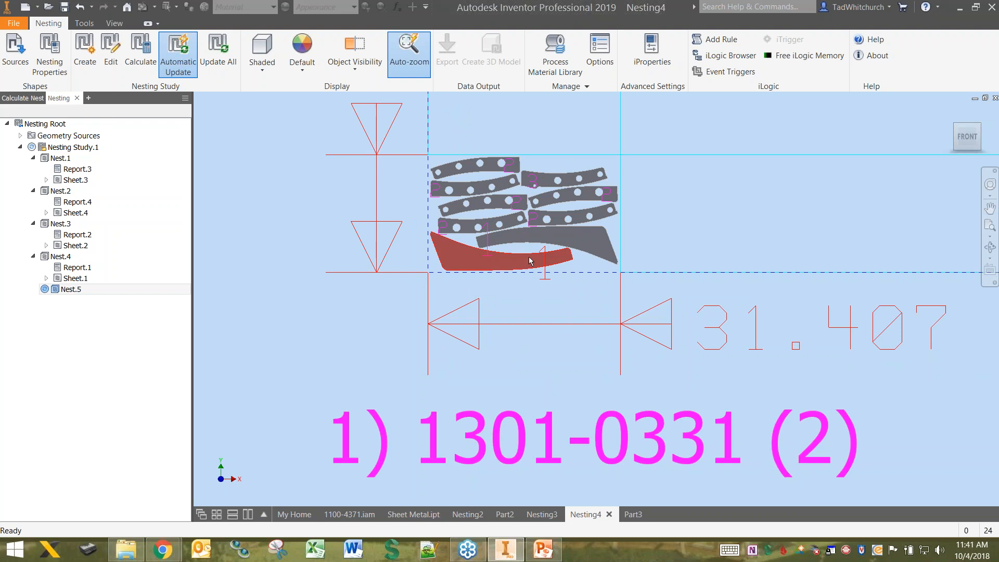
scroll(531, 261, up, 4)
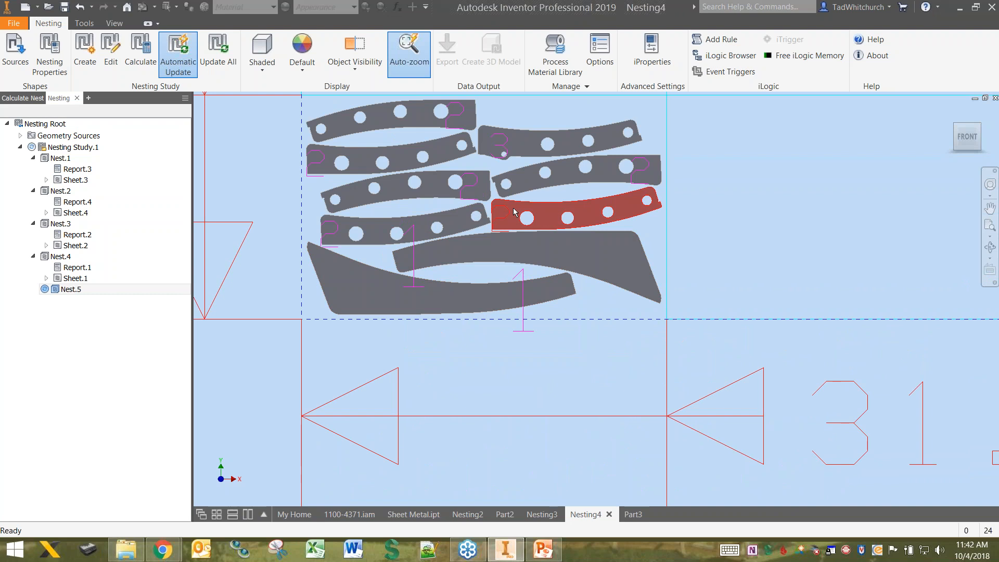
scroll(468, 262, down, 5)
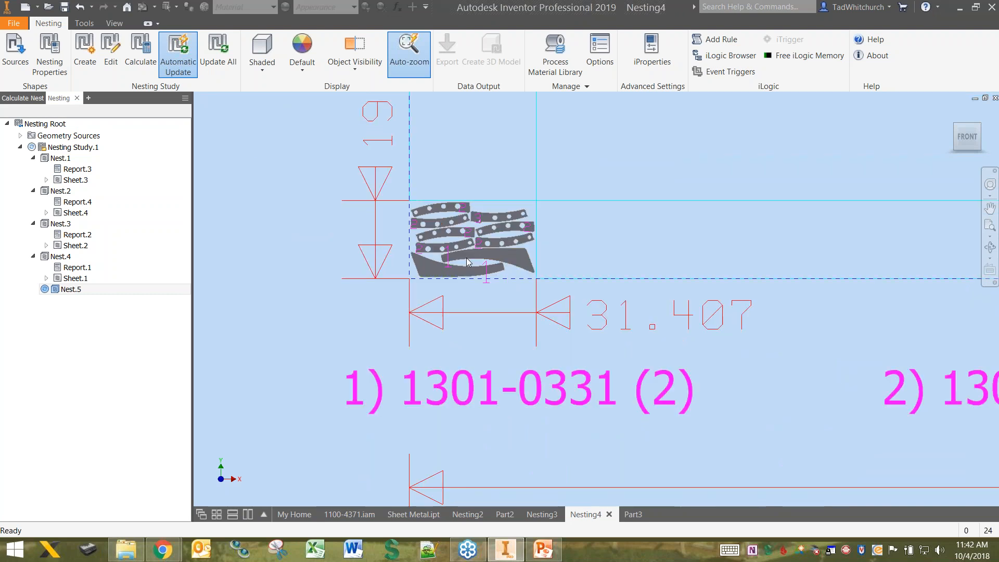
scroll(468, 262, down, 3)
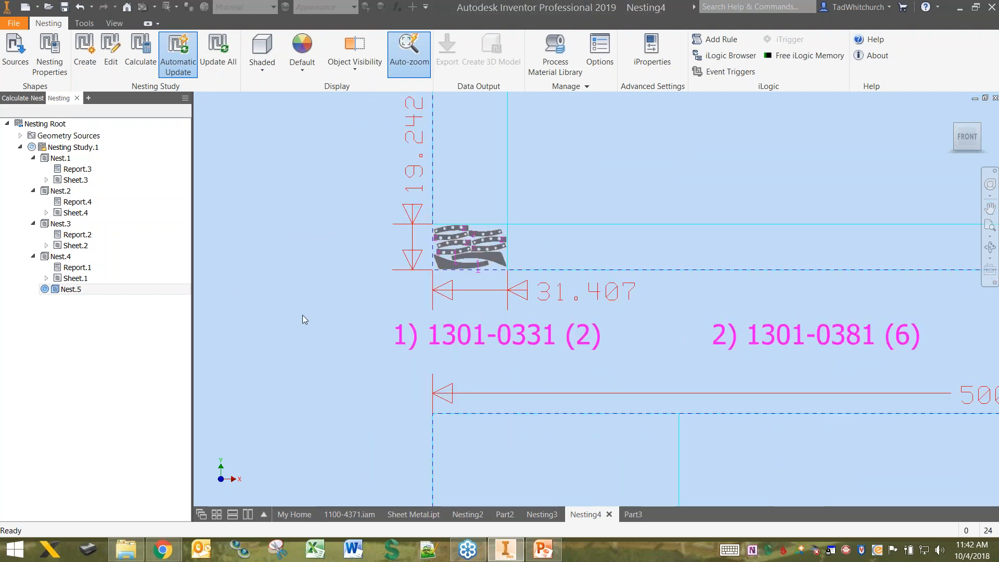
Inspect Sheet.1 of Nest.4 and the nested parts on Sheet.2 of Nest.3
click(76, 278)
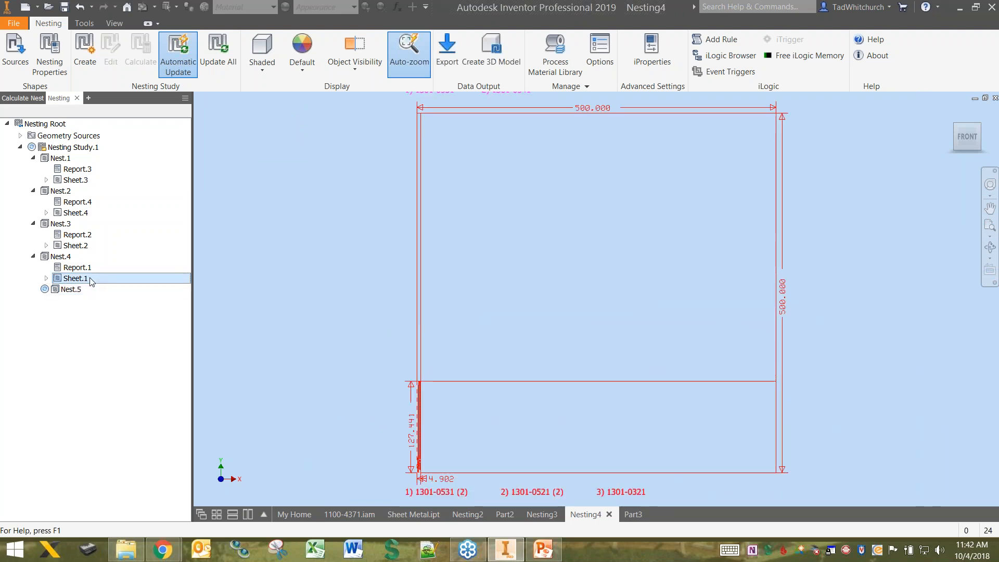
scroll(399, 401, up, 5)
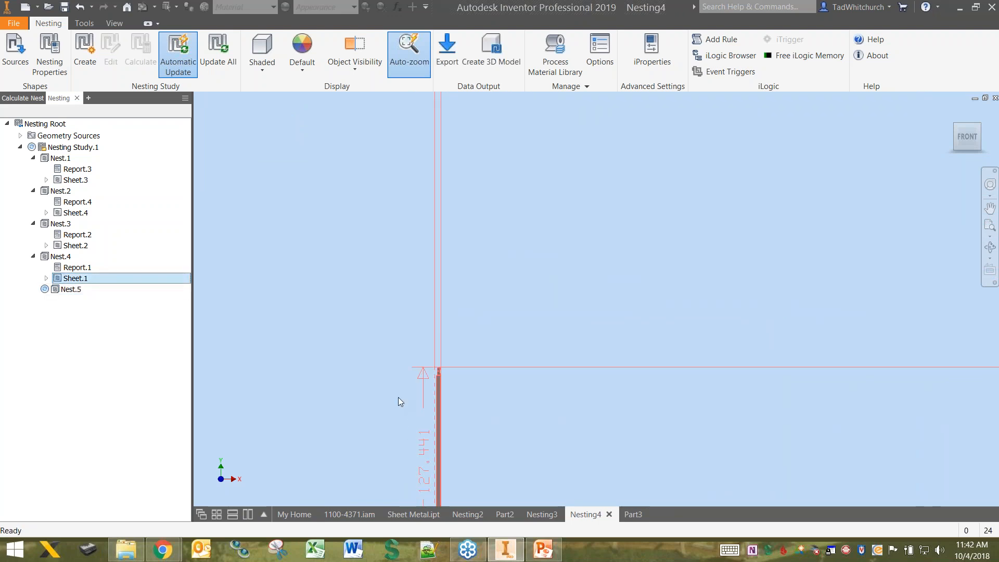
click(79, 248)
scroll(430, 479, up, 5)
scroll(432, 480, up, 10)
middle_drag(456, 369, 563, 121)
scroll(531, 282, up, 3)
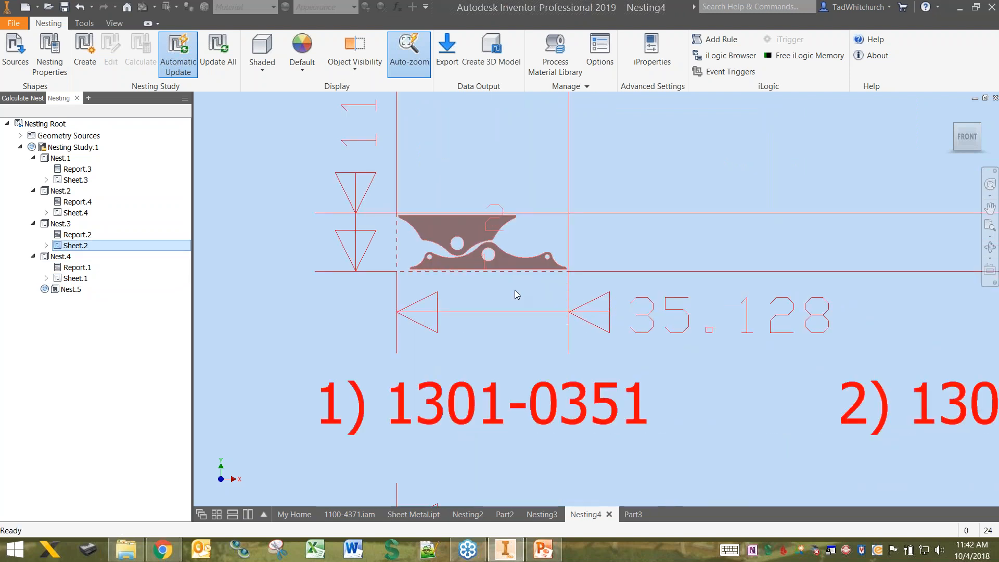
Review the layouts of Sheet.4 in Nest.2 and Sheet.3 in Nest.1
click(67, 214)
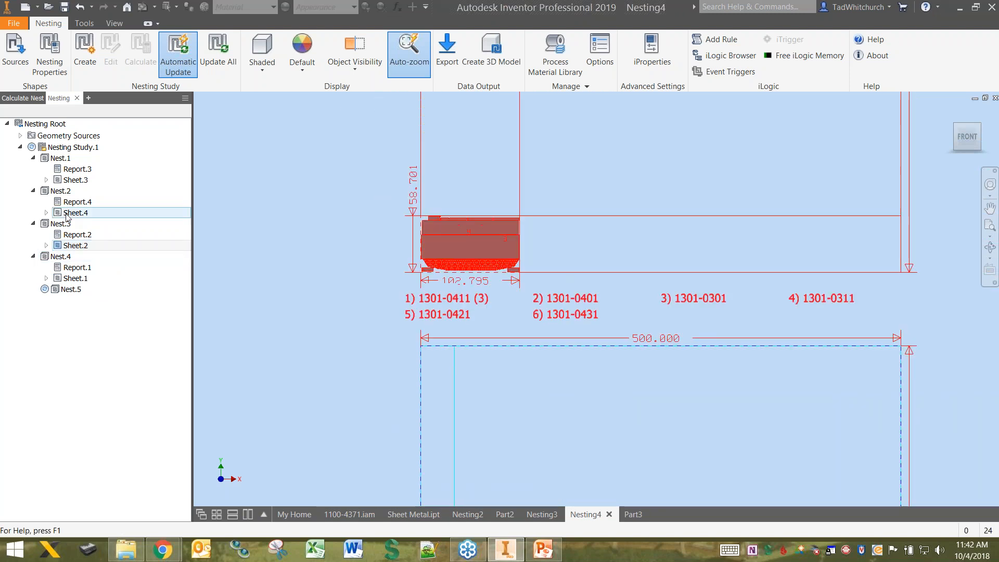
key(Up)
key(Up)
key(Up)
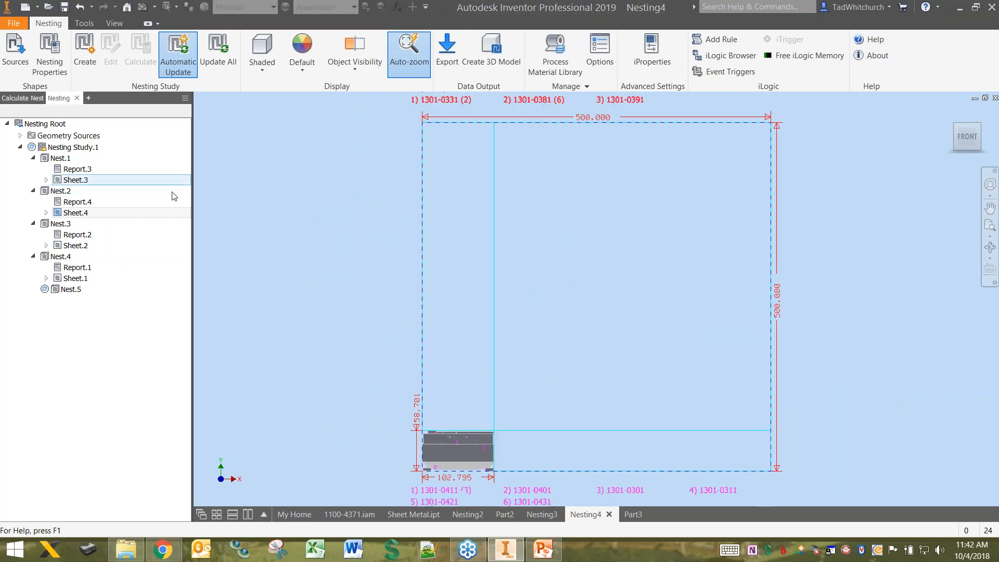
click(296, 227)
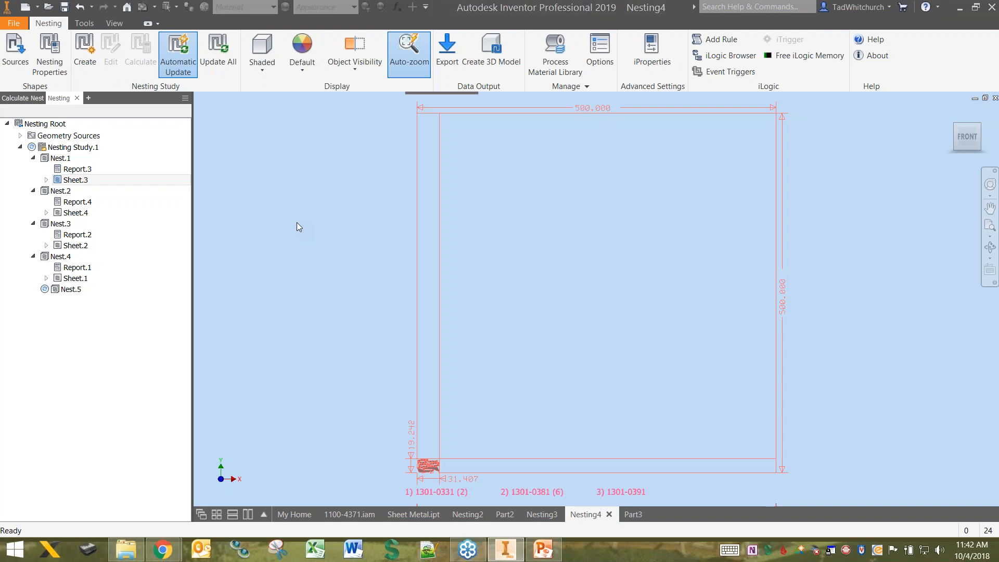
click(417, 238)
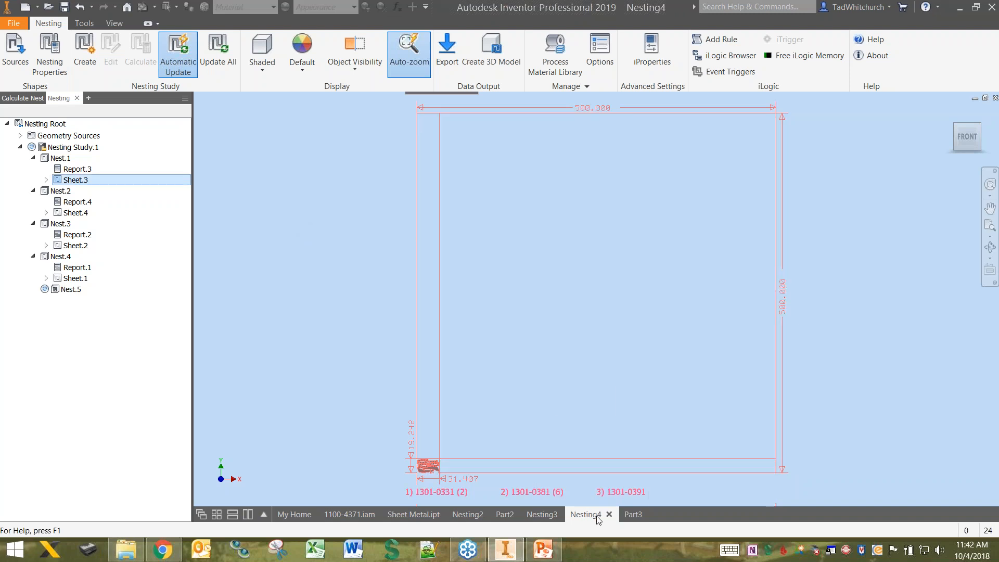
Switch to the Part3 sheet model and bring up the CAM tools for the nested brackets and triangles
click(634, 512)
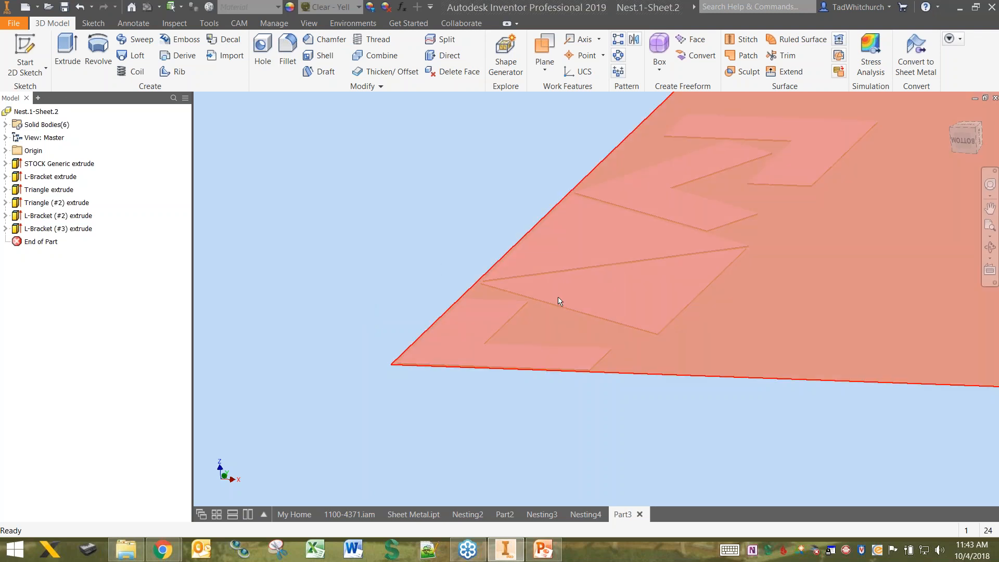
middle_drag(558, 301, 453, 322)
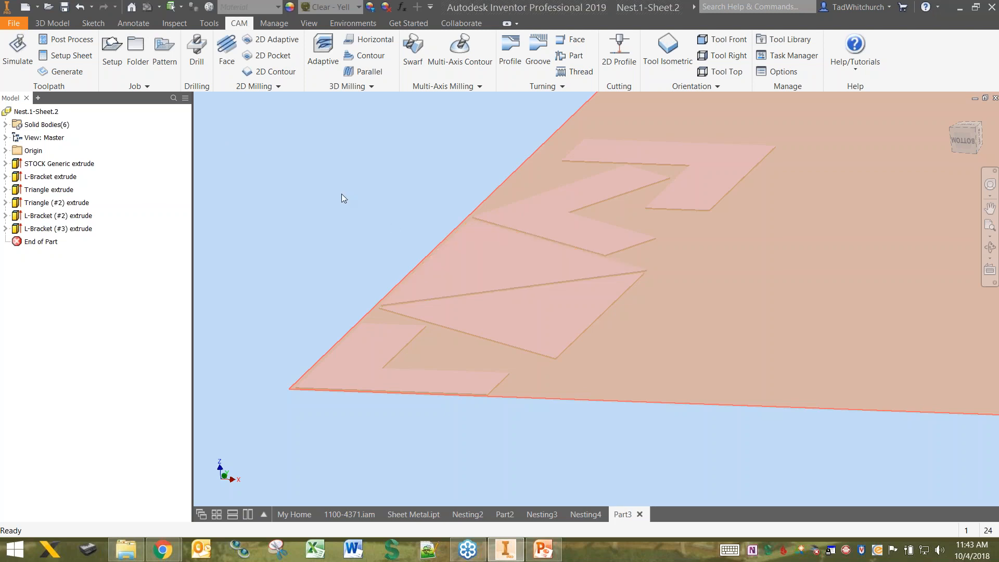
scroll(341, 194, up, 2)
middle_drag(341, 194, 368, 260)
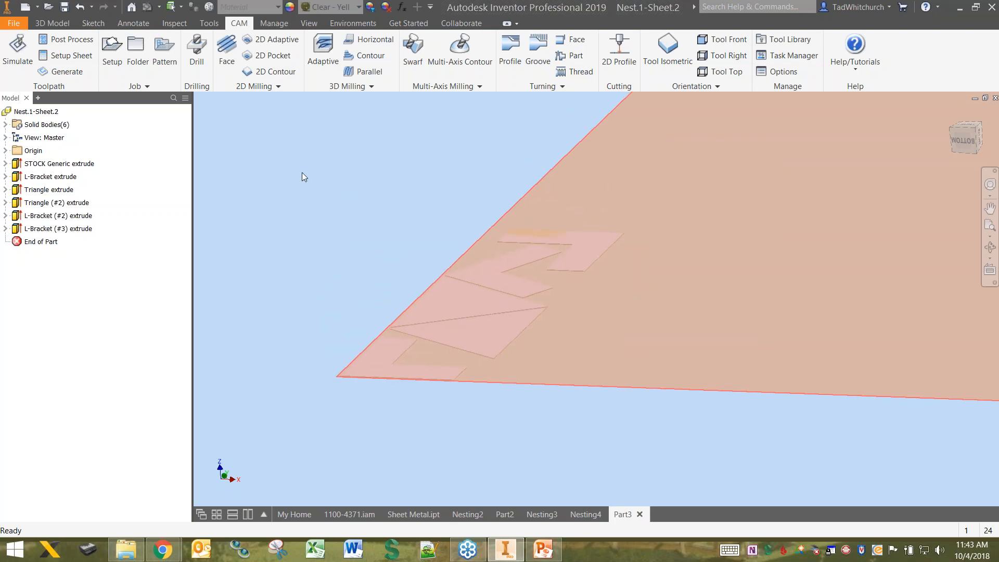
Start a new CAM setup for the nested sheet and set its operation type to Cutting
click(112, 59)
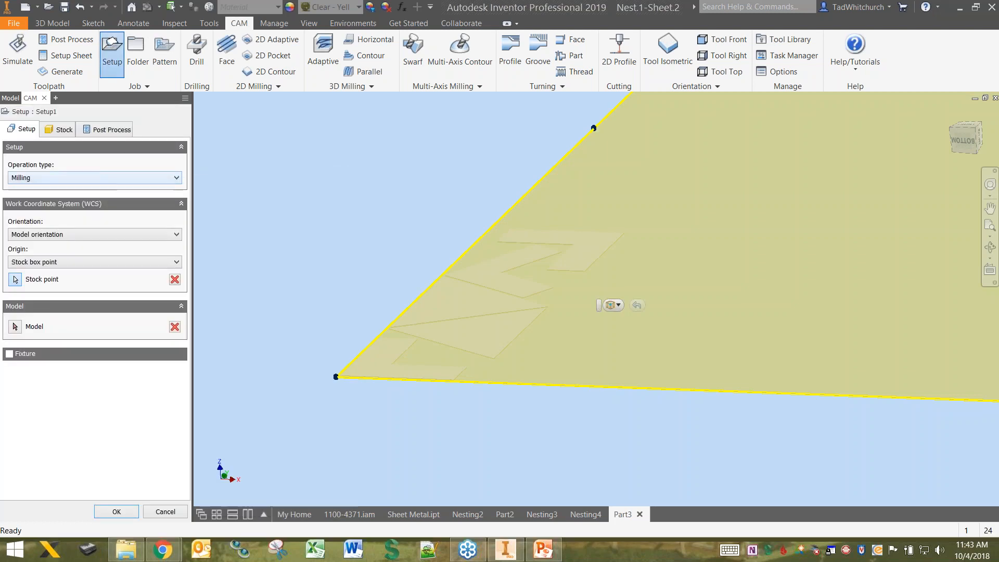
scroll(615, 271, down, 5)
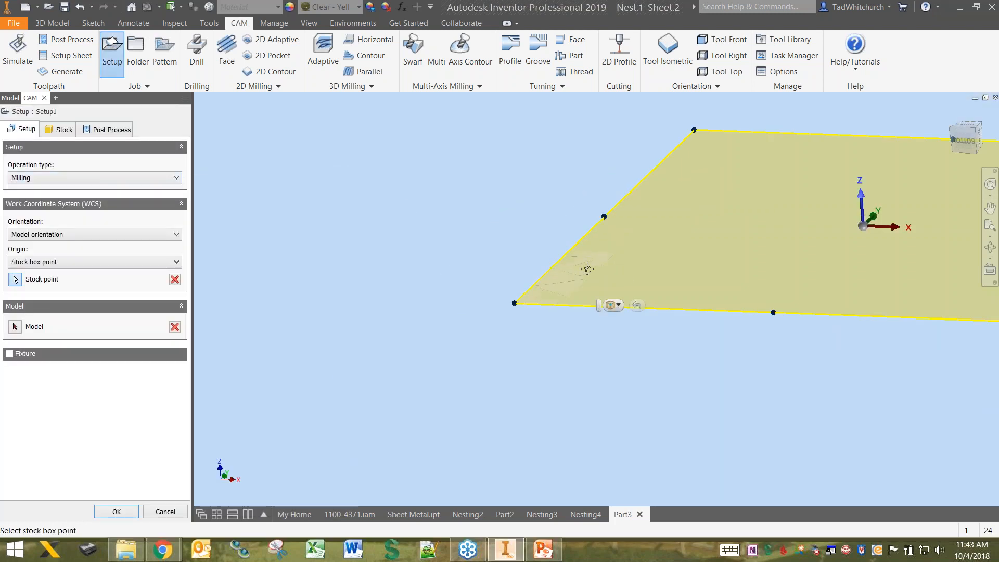
middle_drag(506, 266, 425, 273)
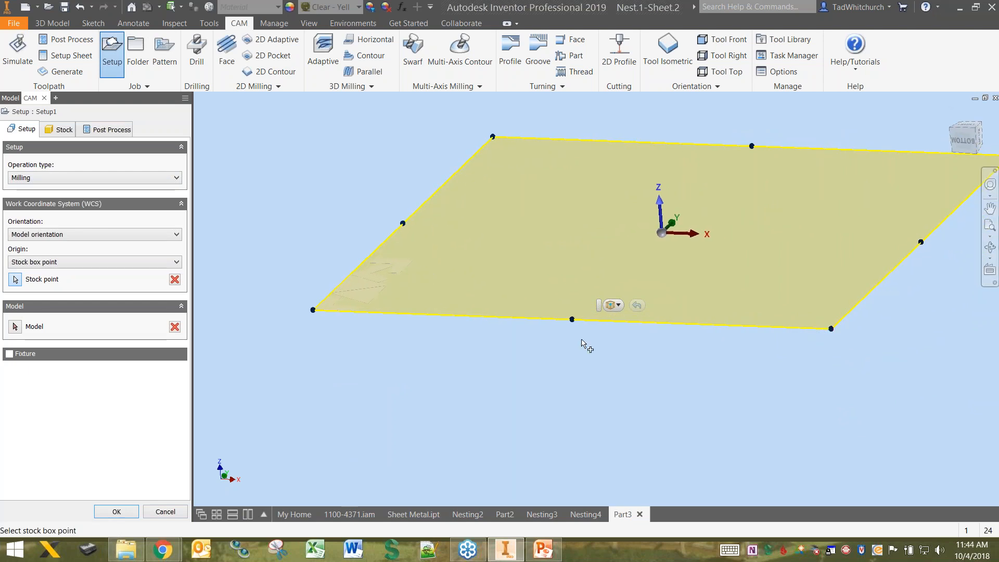
scroll(315, 319, down, 4)
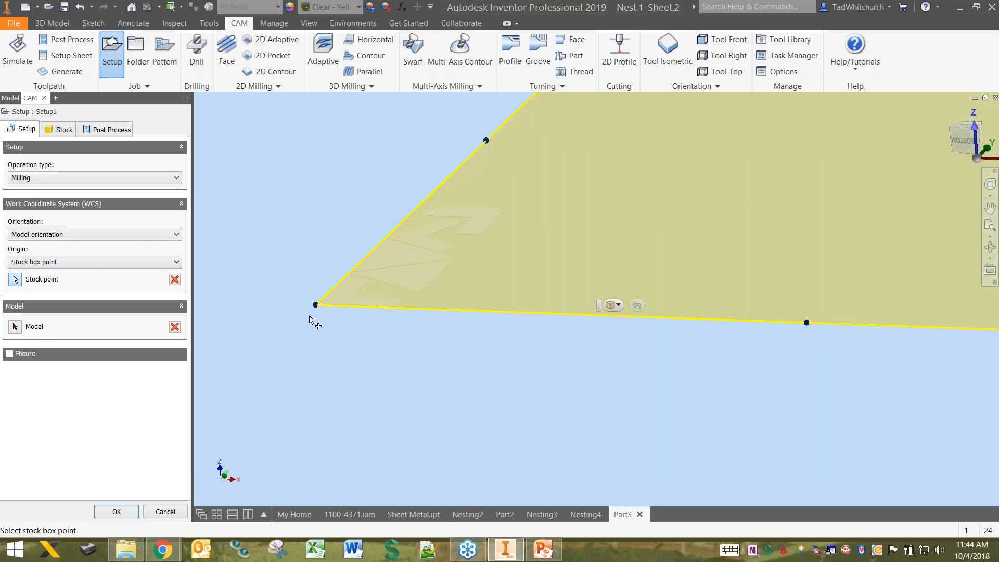
scroll(357, 254, down, 1)
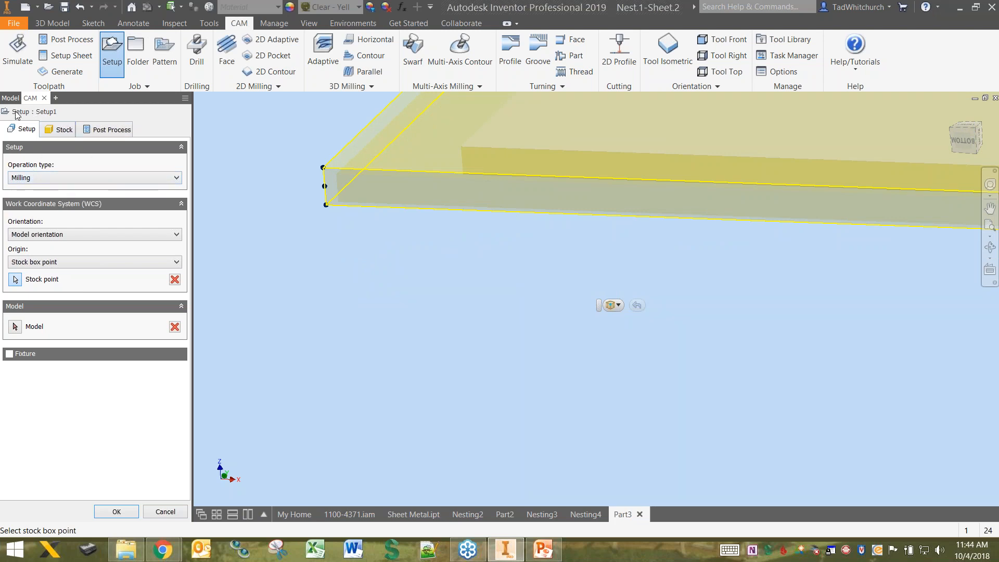
click(76, 179)
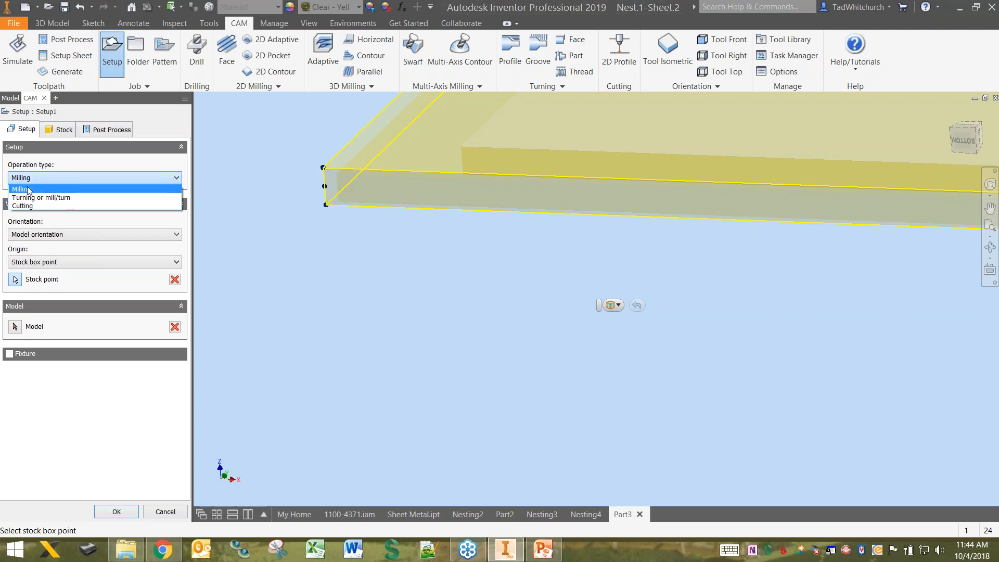
click(82, 205)
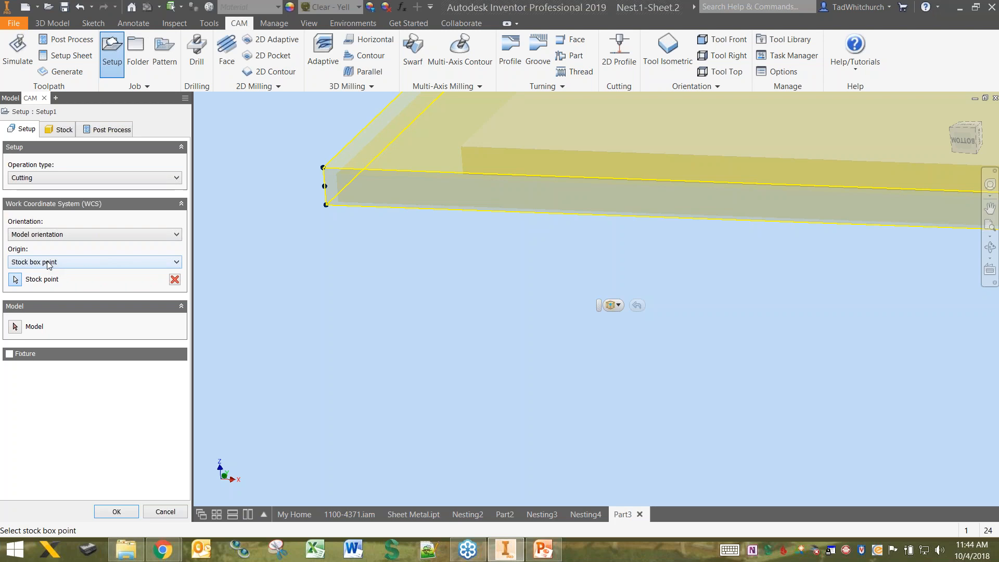
Place the setup's work coordinate origin on the stock box's lower corner beside the nested parts, with Z pointing up
click(326, 206)
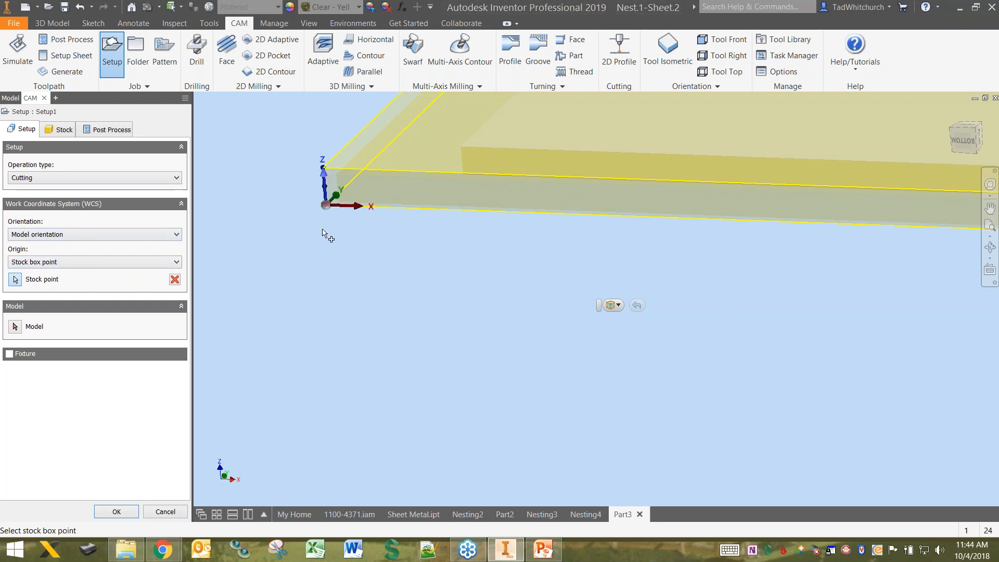
click(323, 168)
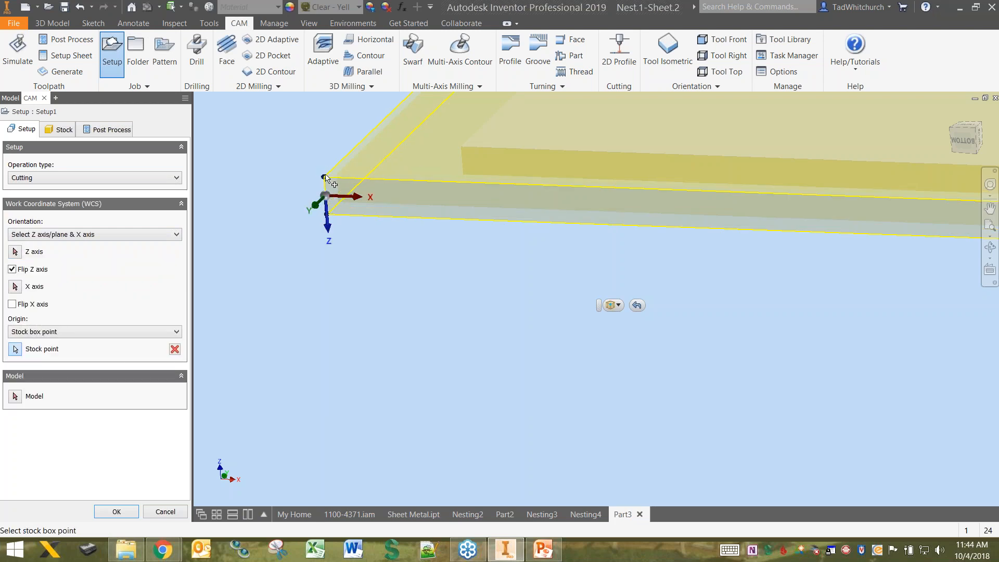
click(324, 176)
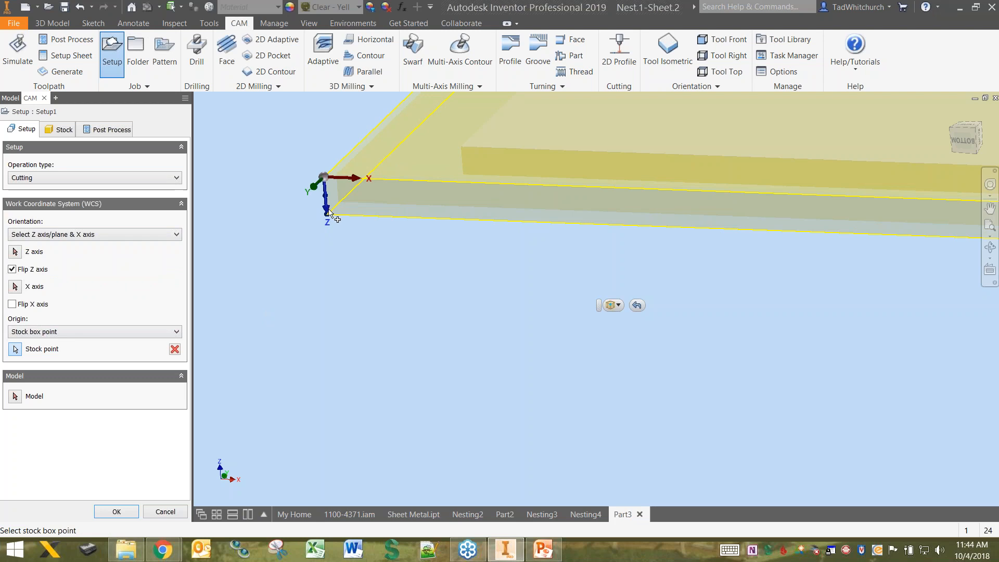
click(328, 211)
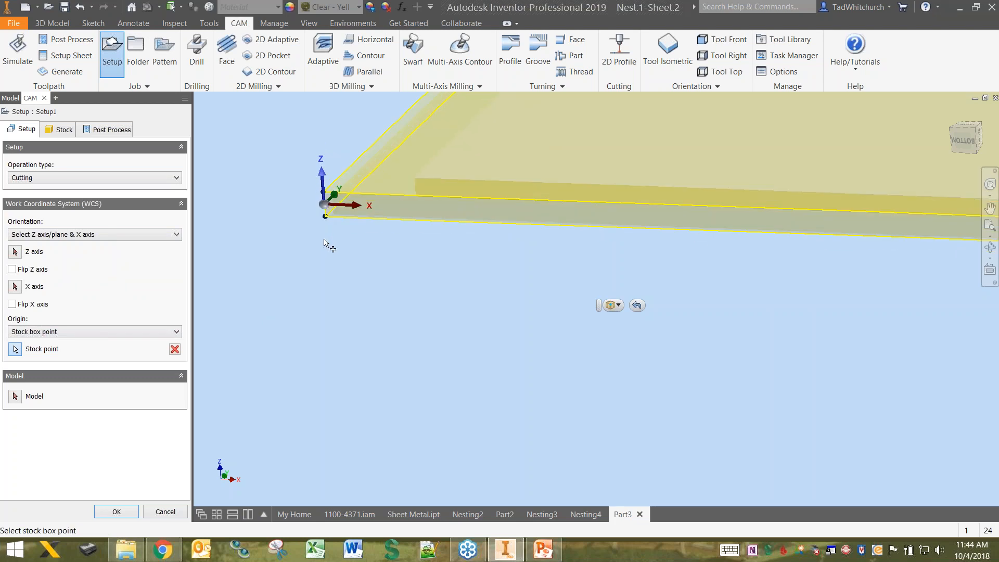
click(326, 197)
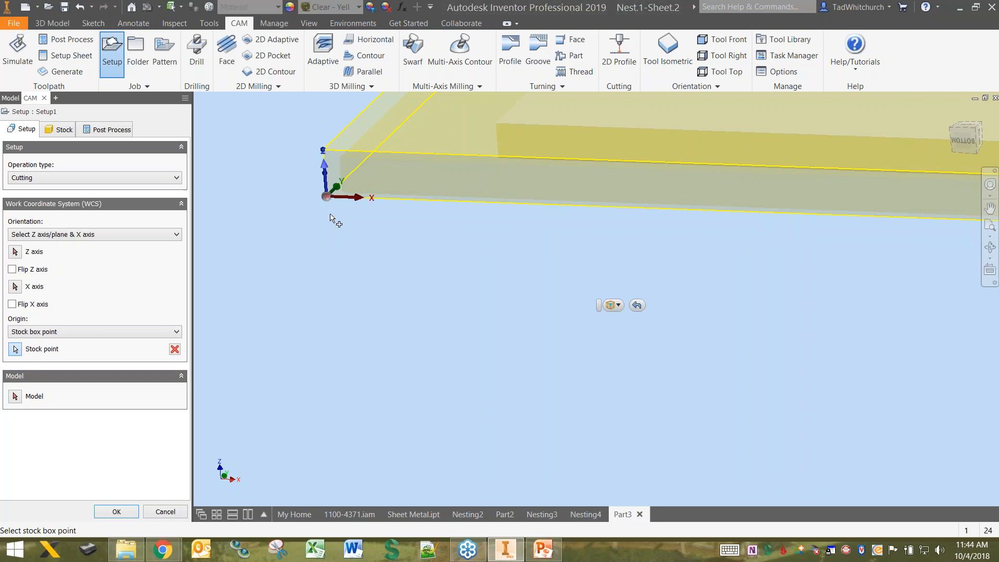
Try flipping the X axis and the Z axis of the setup's coordinate system, reversing each flip
click(360, 198)
click(295, 198)
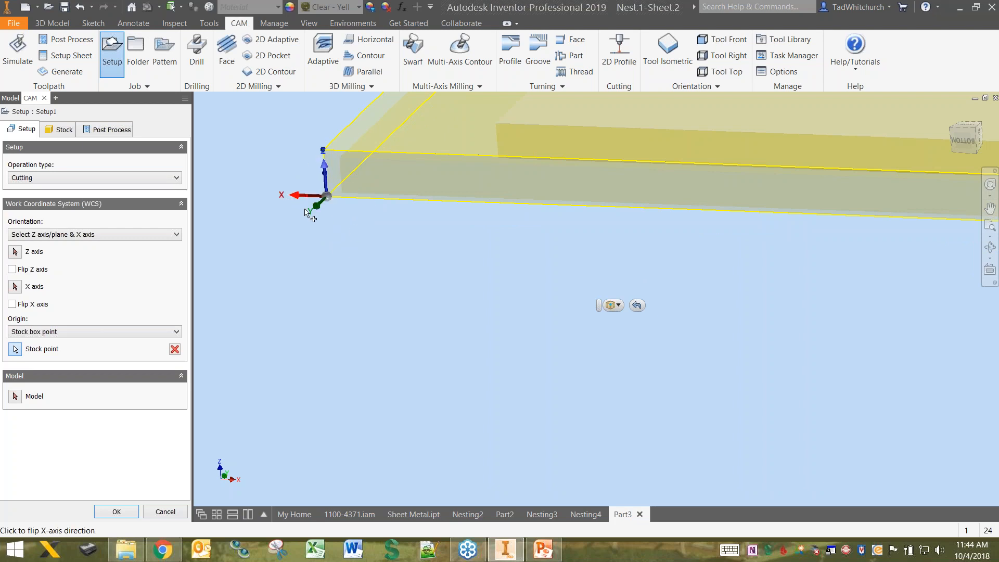
click(326, 171)
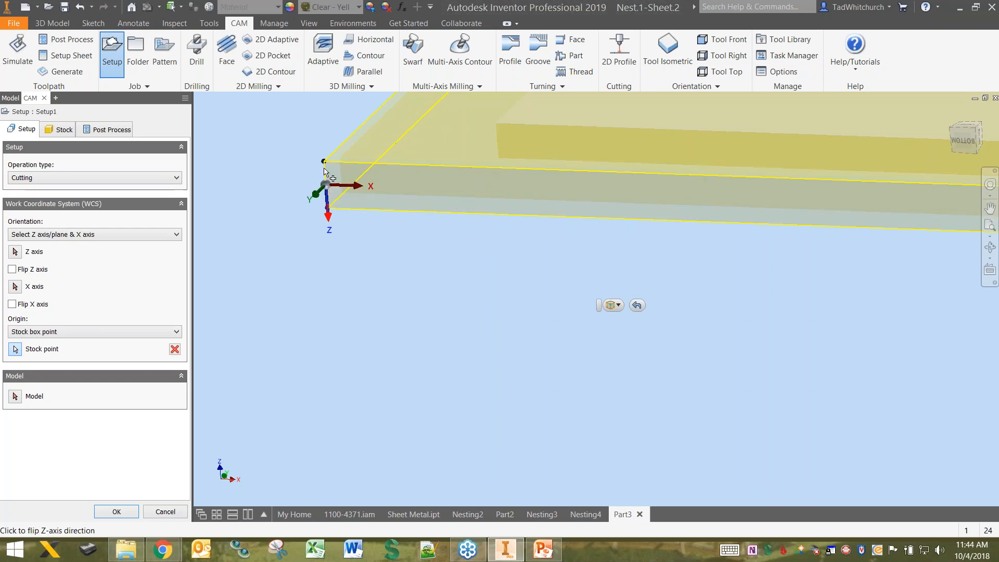
click(328, 218)
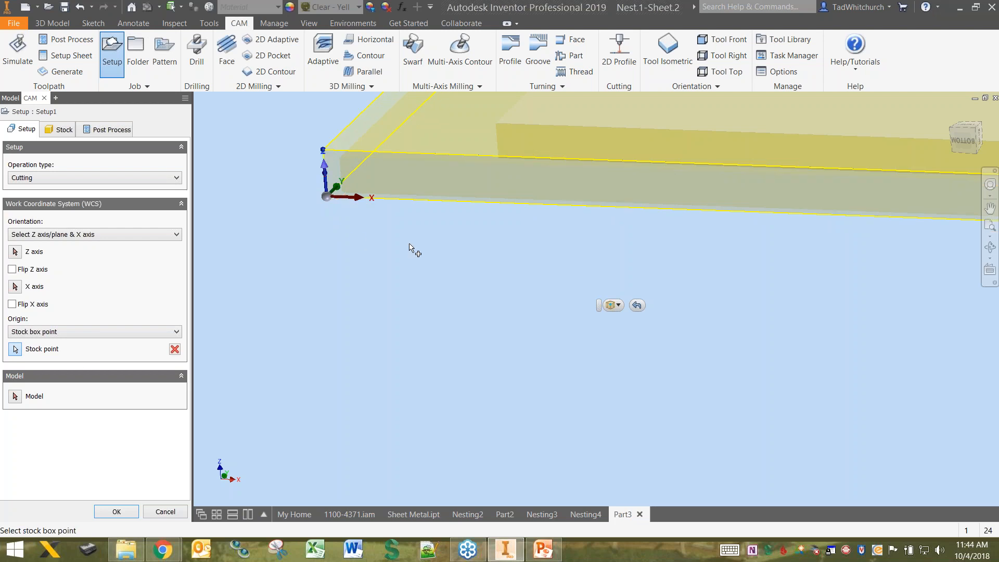
Check the coordinate origin against the nested parts and accept the Cutting setup
middle_drag(481, 302, 382, 326)
scroll(484, 307, up, 5)
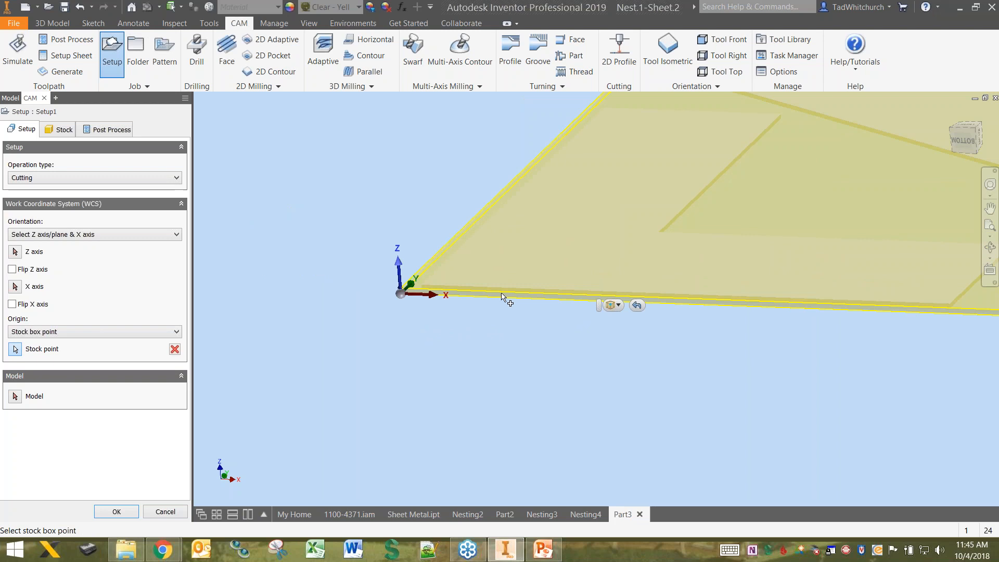
middle_drag(546, 278, 593, 270)
middle_drag(547, 296, 390, 327)
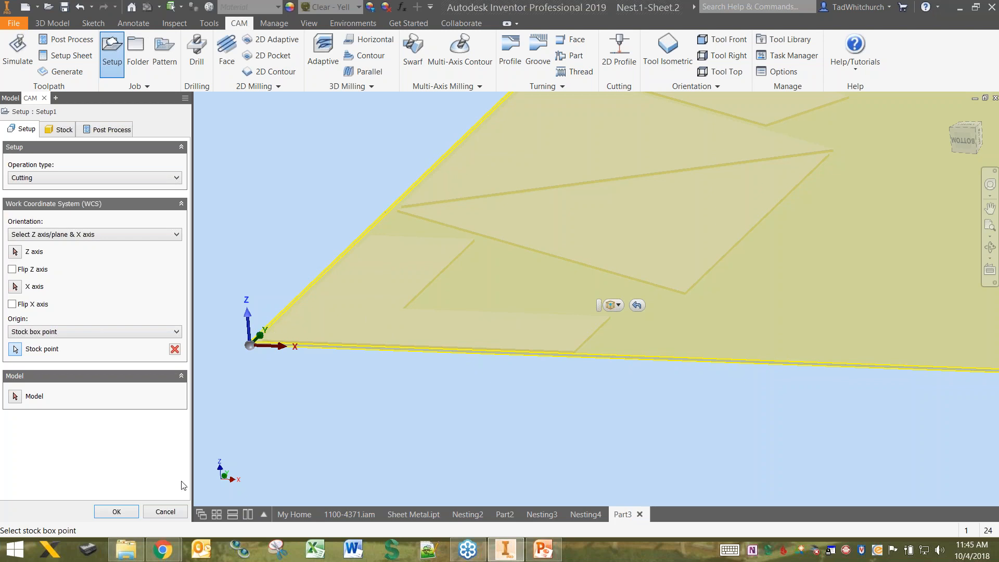
click(118, 511)
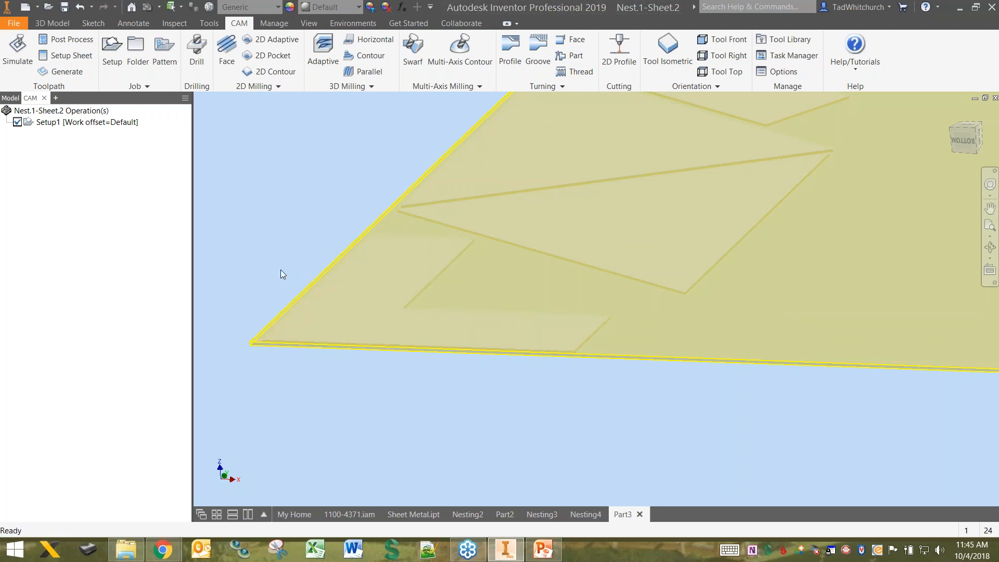
scroll(341, 277, down, 2)
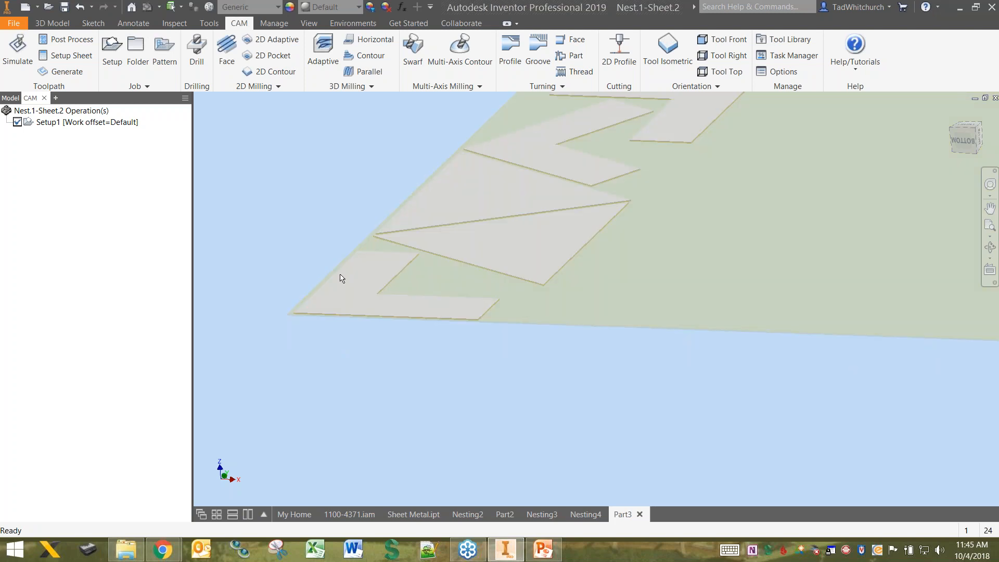
middle_drag(324, 322, 307, 364)
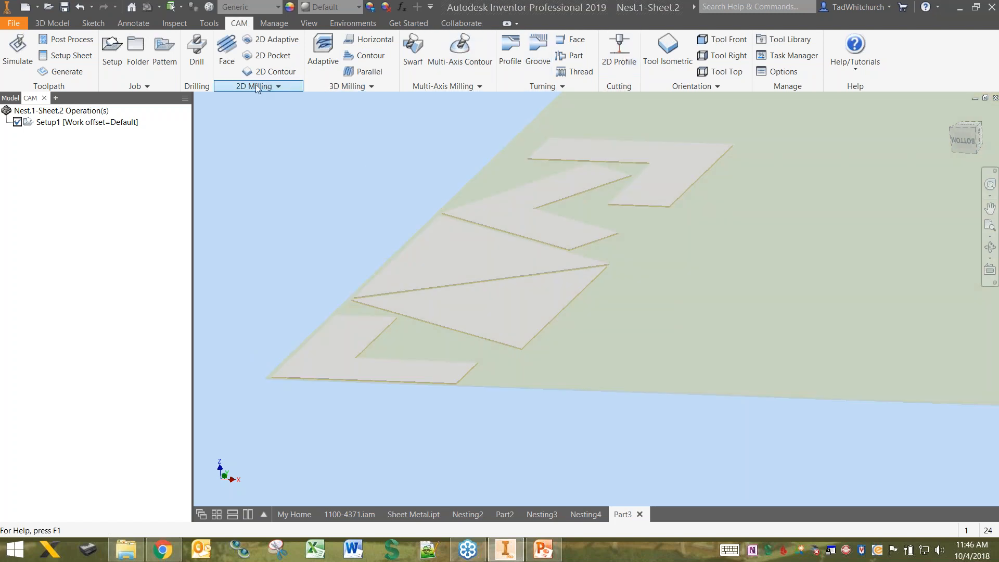
click(255, 86)
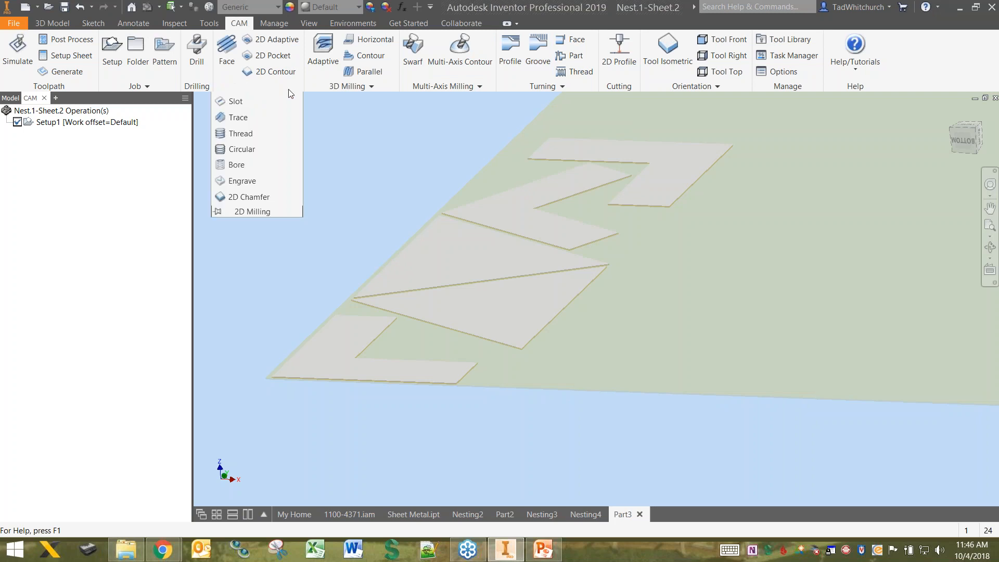
click(351, 86)
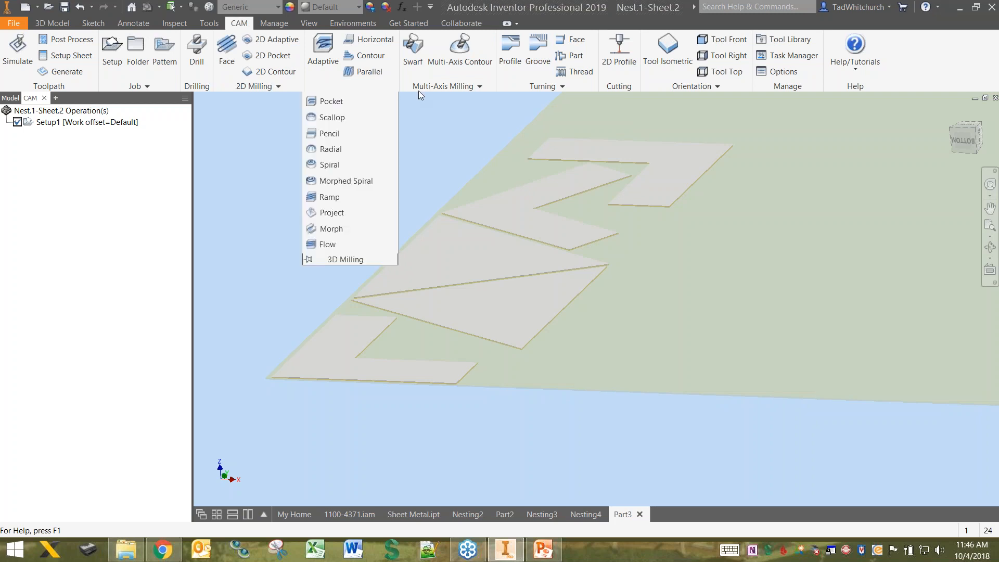
click(436, 87)
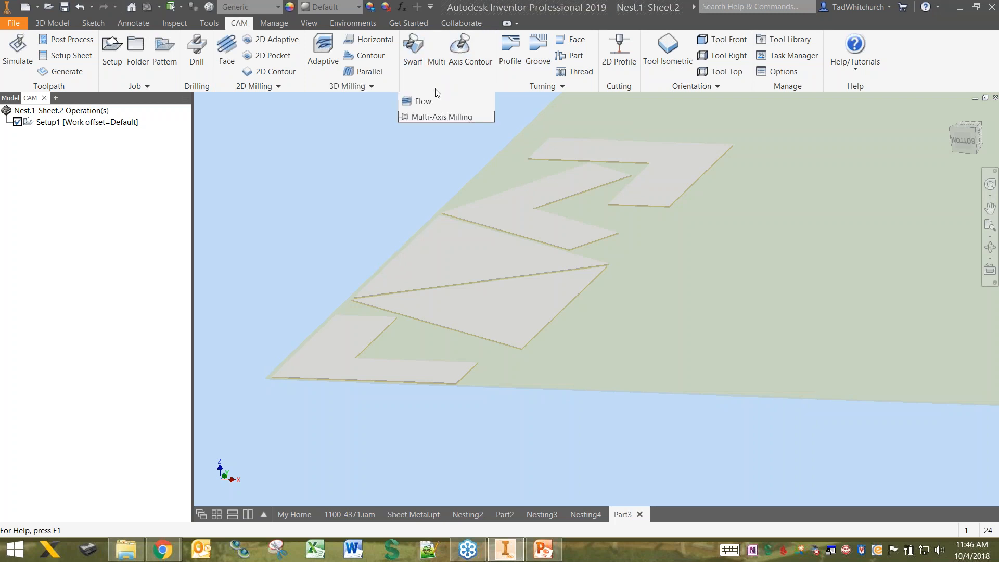
click(527, 86)
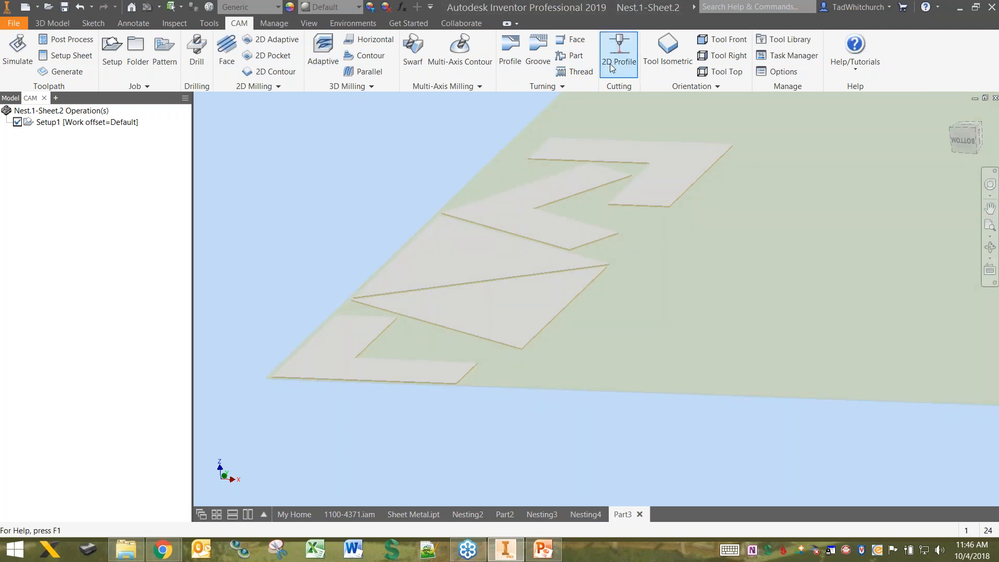
Start a 2D Profile cutting operation using Plasma cutting as the type and Through - auto as the cutting mode
click(614, 60)
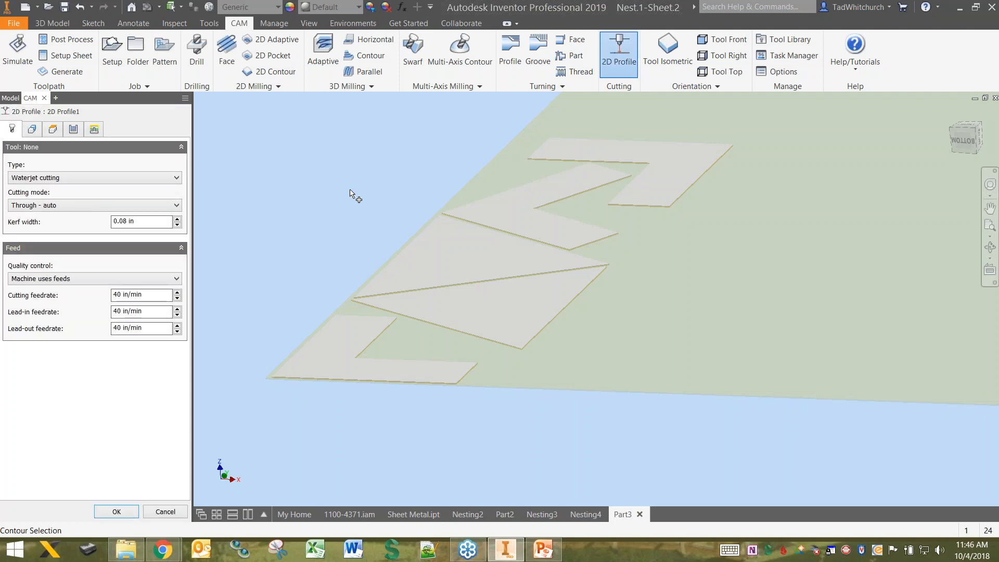
click(105, 180)
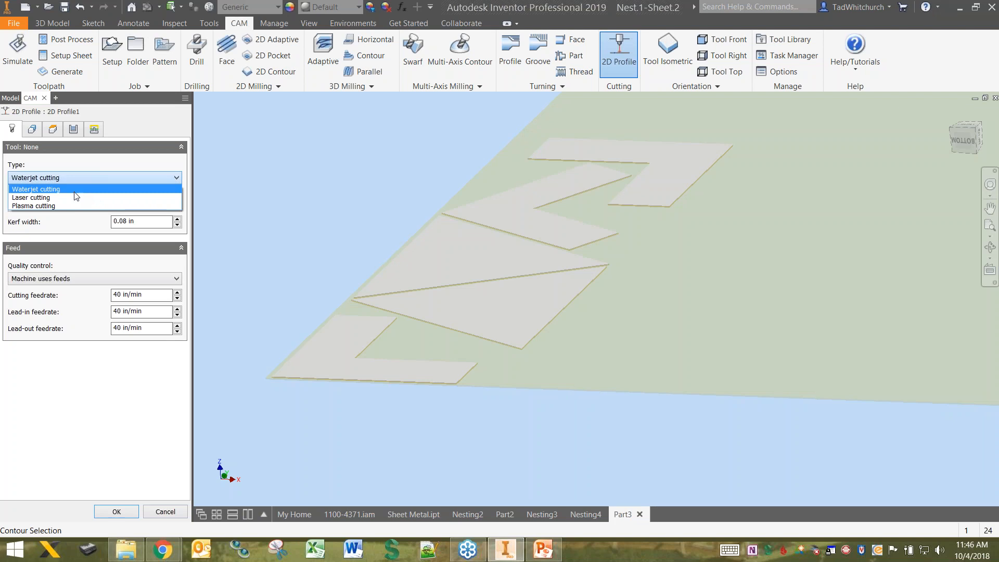
click(69, 197)
click(92, 182)
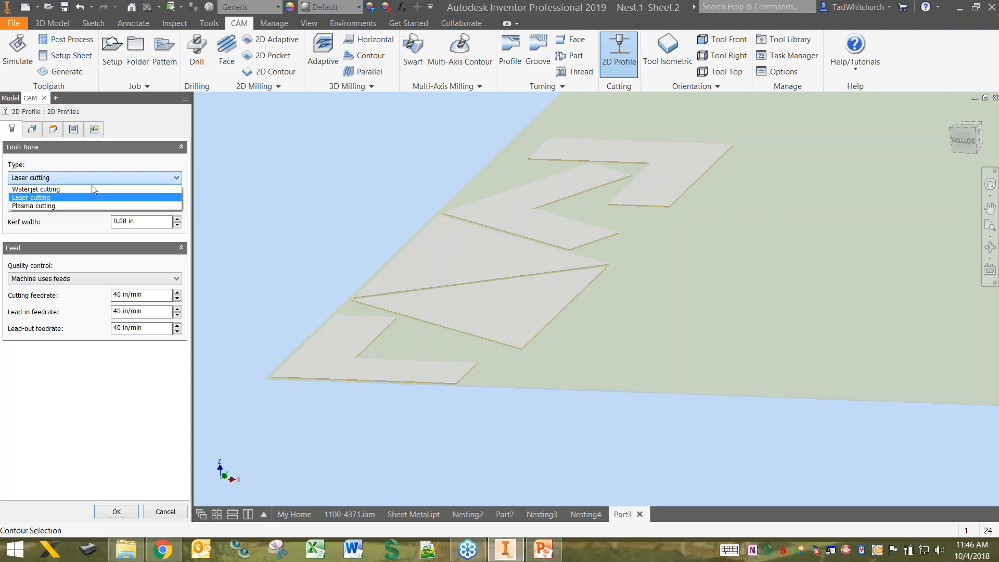
click(85, 201)
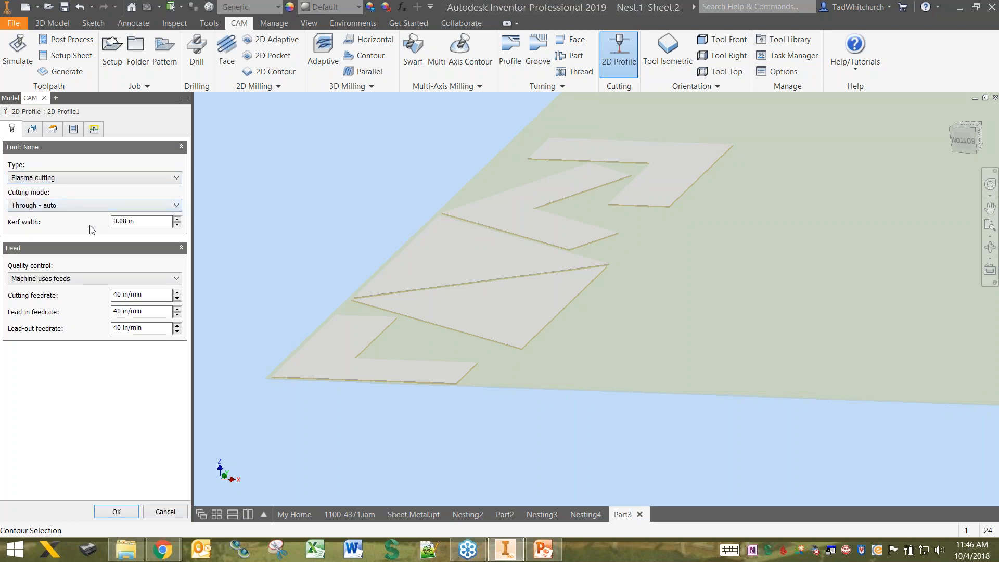
click(75, 206)
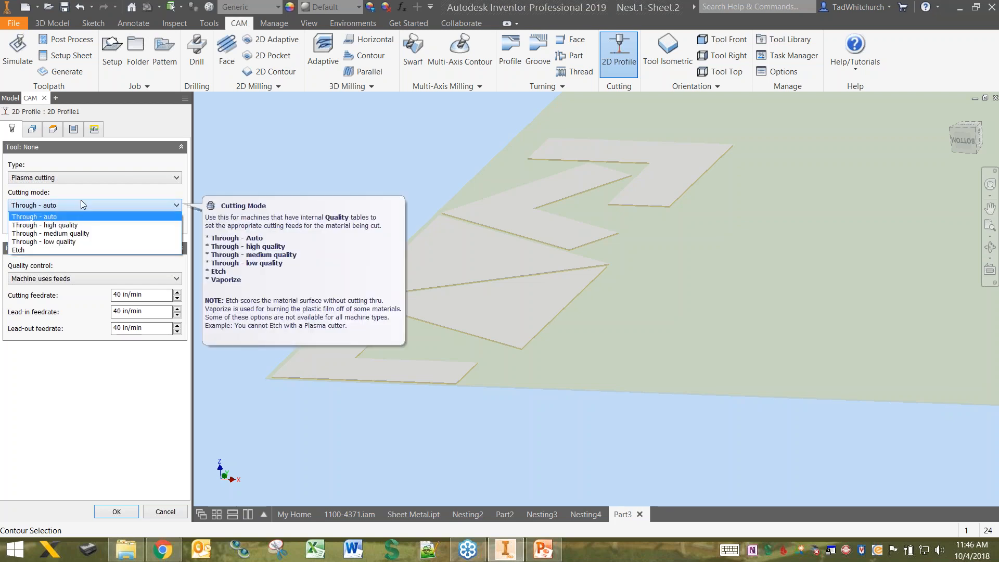
click(81, 201)
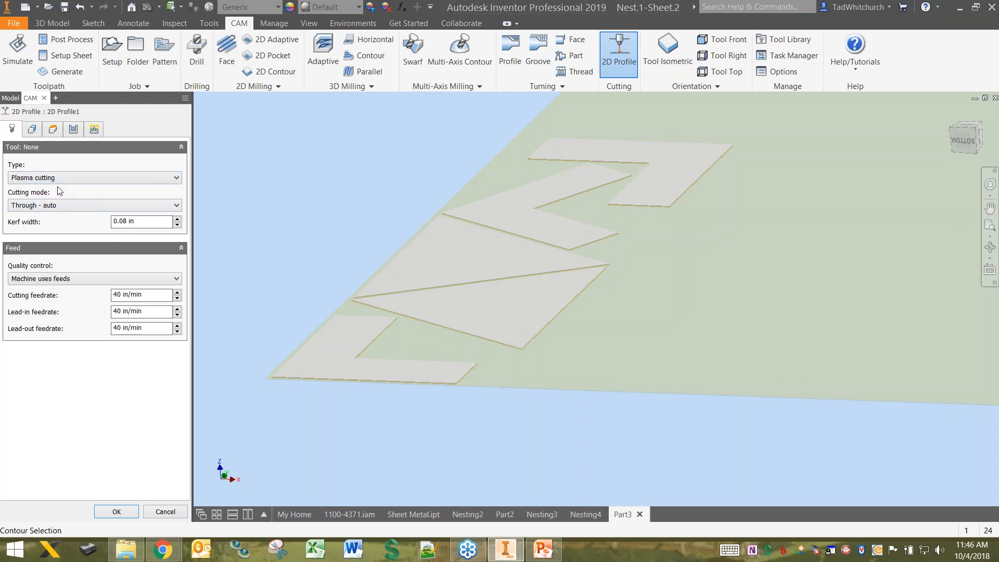
Try selecting the five nested part faces one by one as the cutting contours, and clear the selection
click(32, 130)
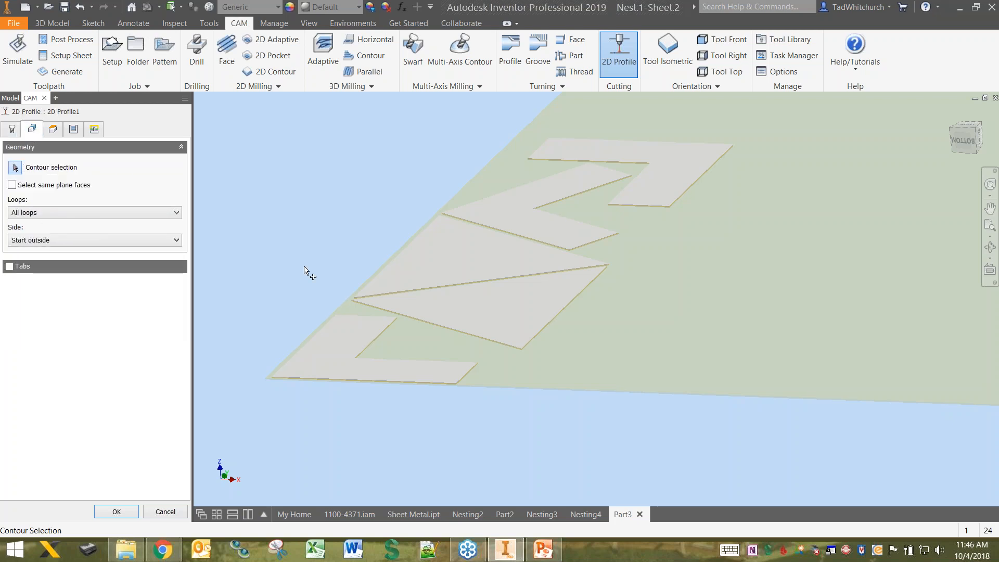
click(334, 338)
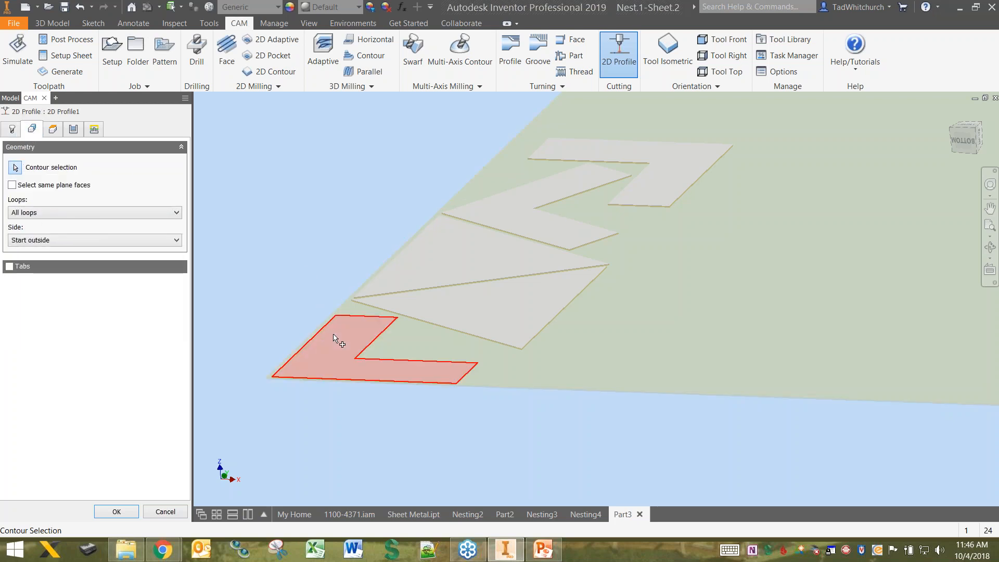
click(456, 312)
click(445, 257)
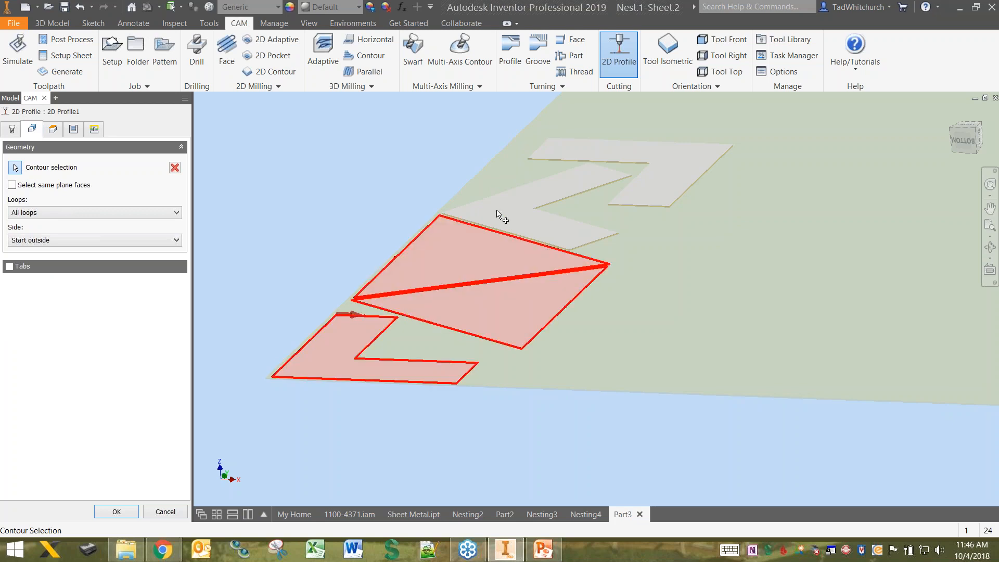
click(499, 212)
click(650, 178)
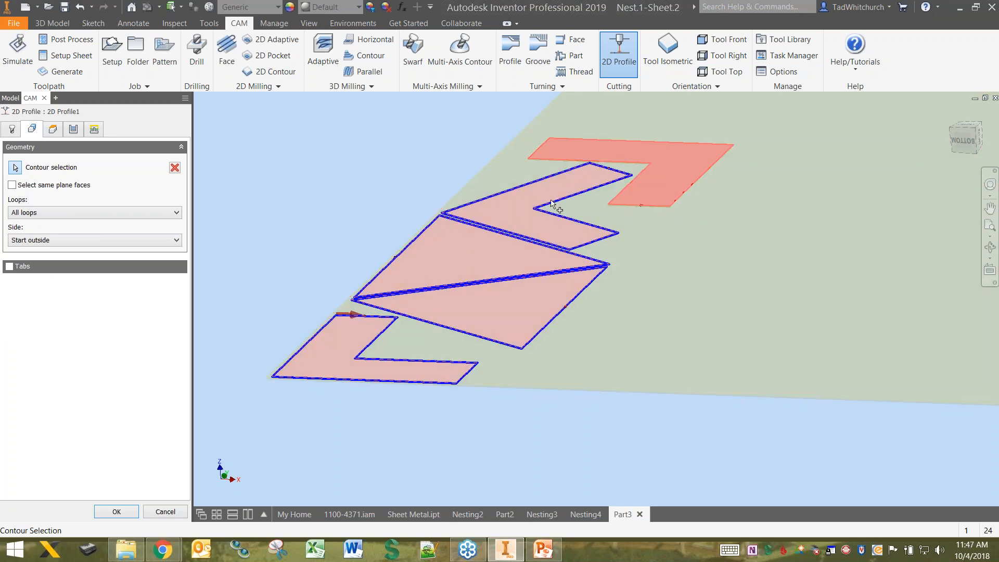
click(175, 167)
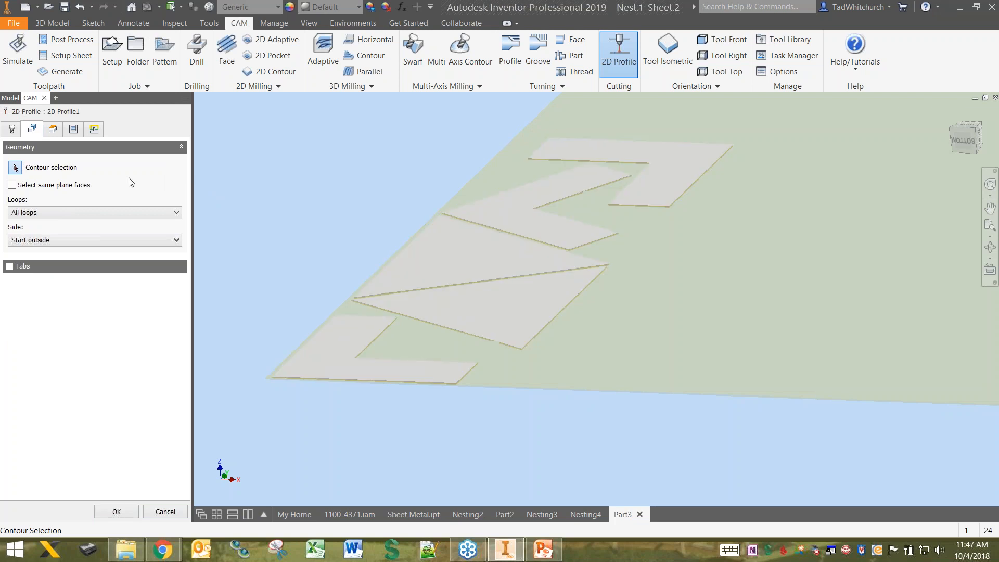
Try picking all nested part faces at once with Select same plane faces, clear the selection and turn the option off
click(46, 186)
click(359, 351)
click(472, 234)
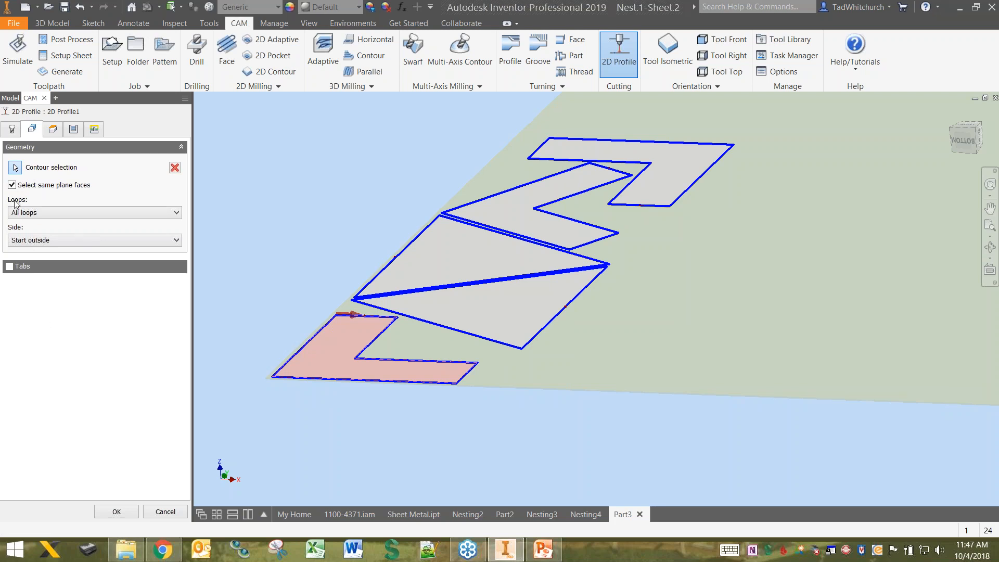
mouse_move(45, 217)
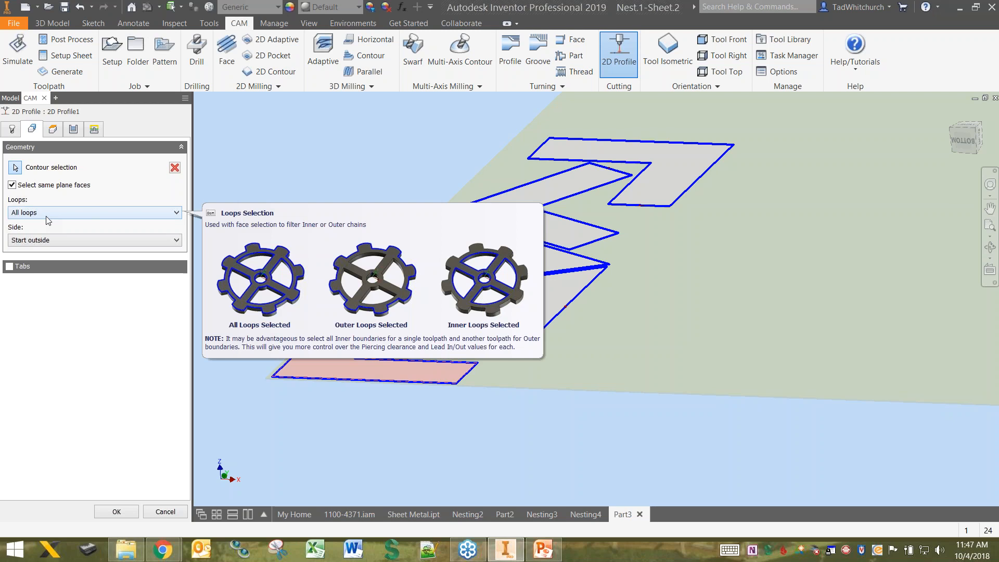
click(174, 168)
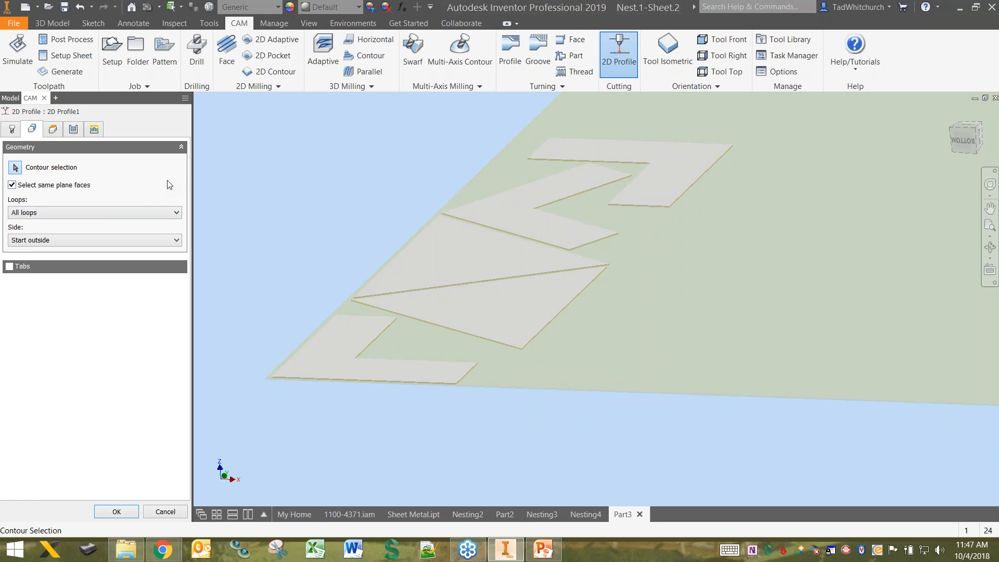
click(340, 341)
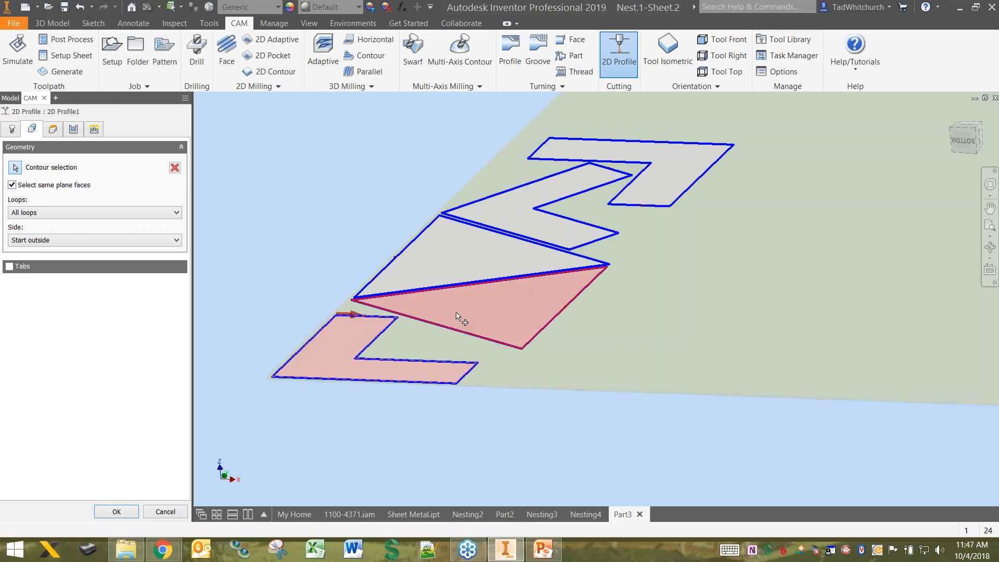
click(175, 169)
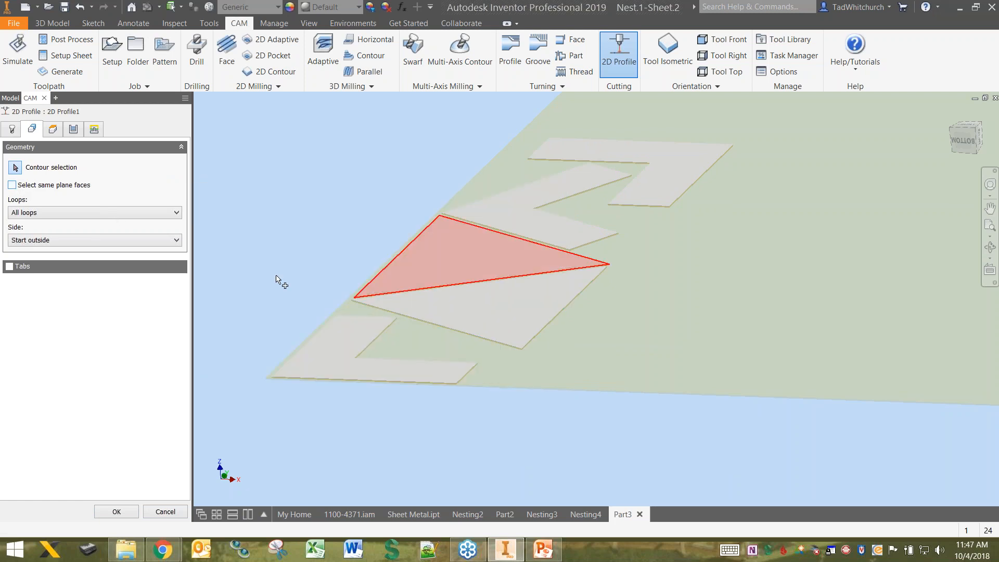
Select the five nested part faces individually as the 2D Profile's cutting contours
click(344, 344)
click(464, 298)
click(449, 262)
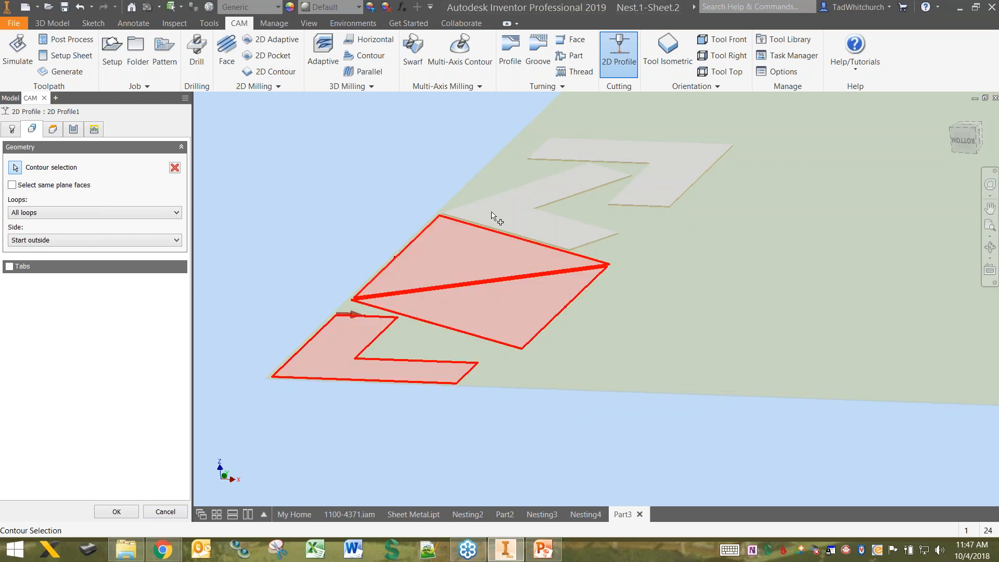
click(503, 208)
click(653, 185)
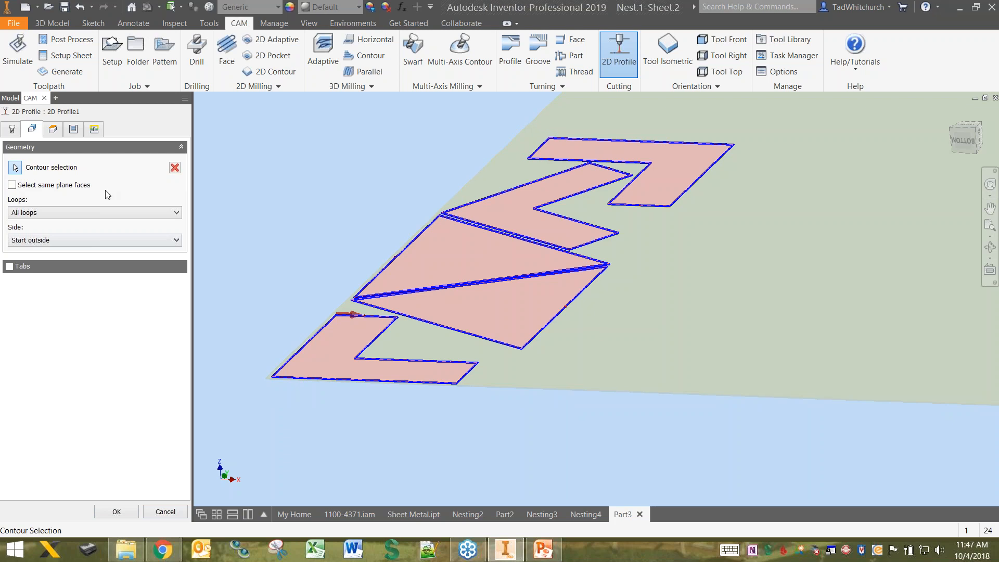
Review the operation's clearance, retract and top height references, its pass compensation, and its linking, lead and piercing settings
click(54, 131)
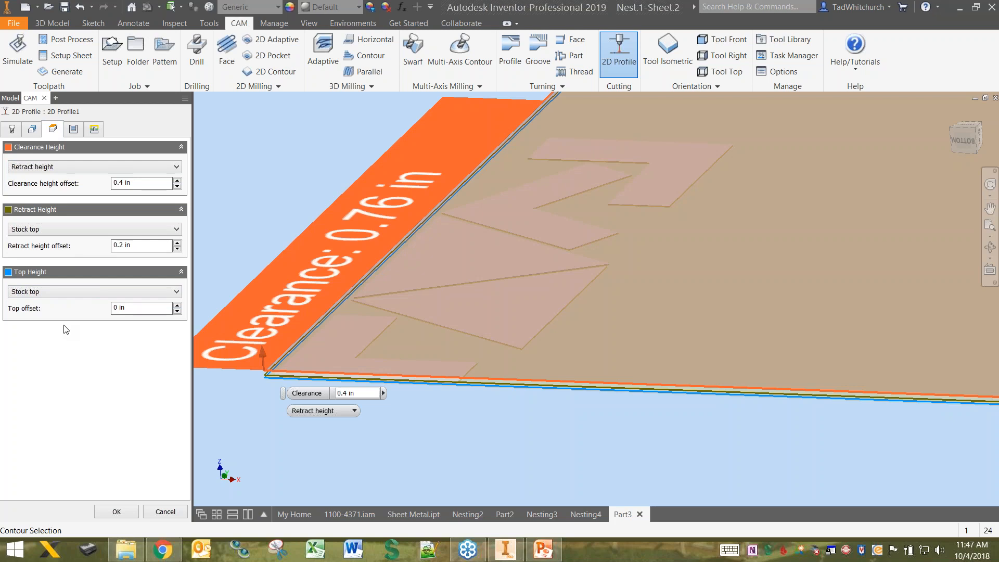
click(63, 287)
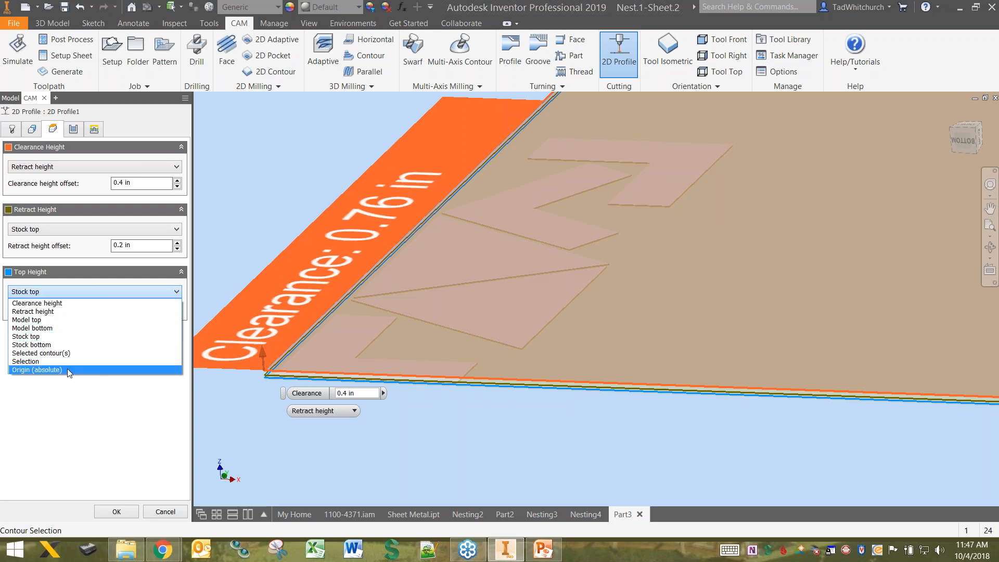
click(74, 389)
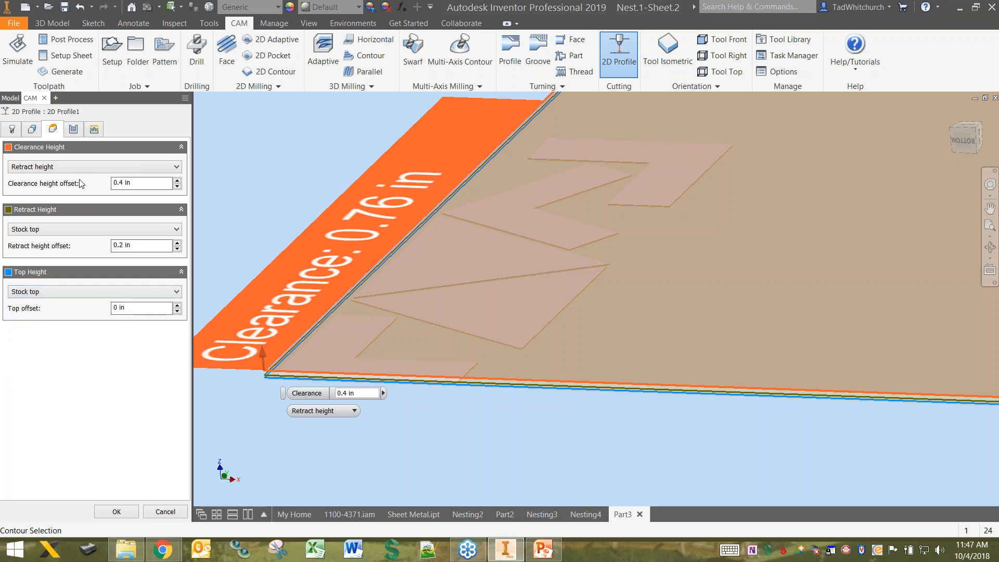
click(74, 129)
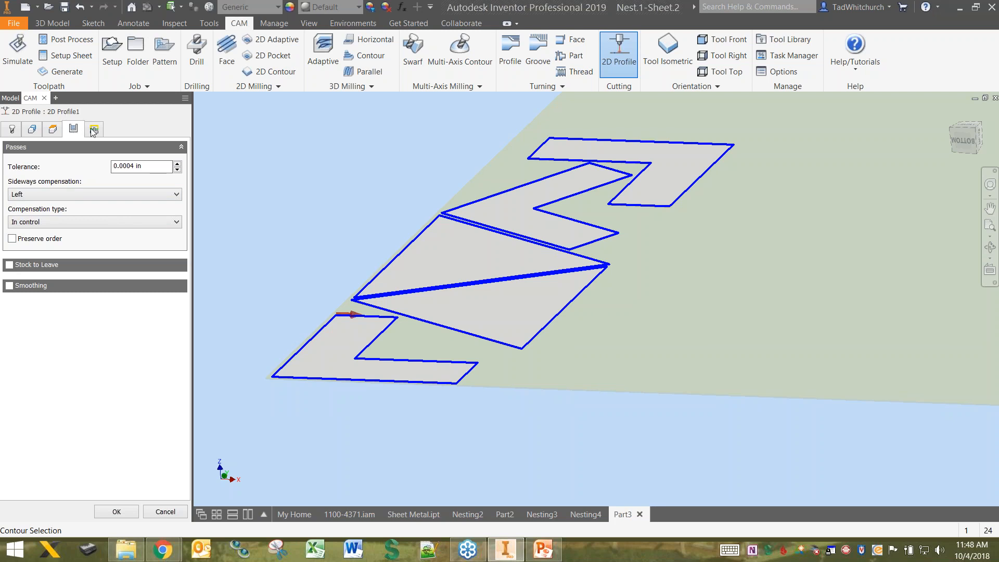
click(94, 130)
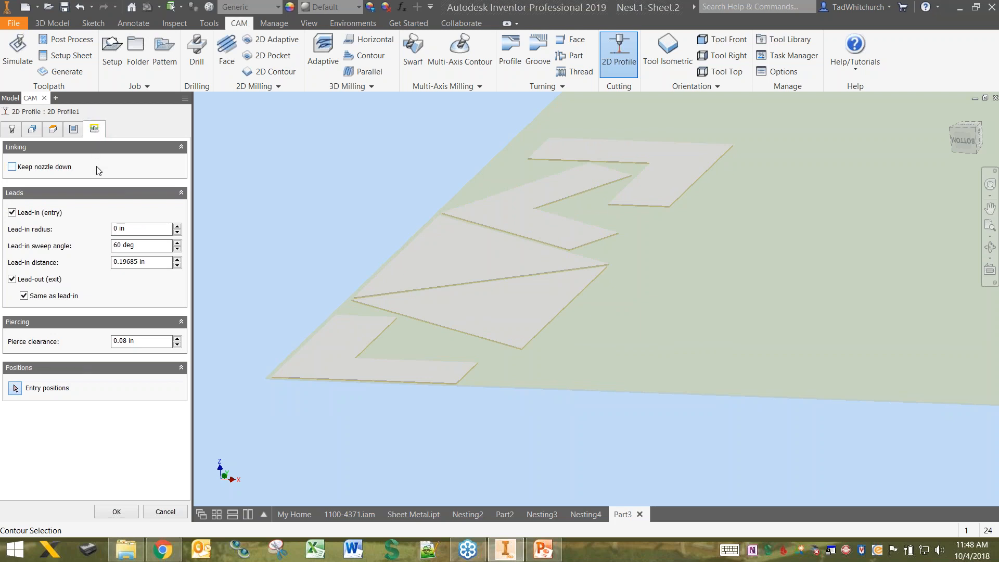
mouse_move(99, 170)
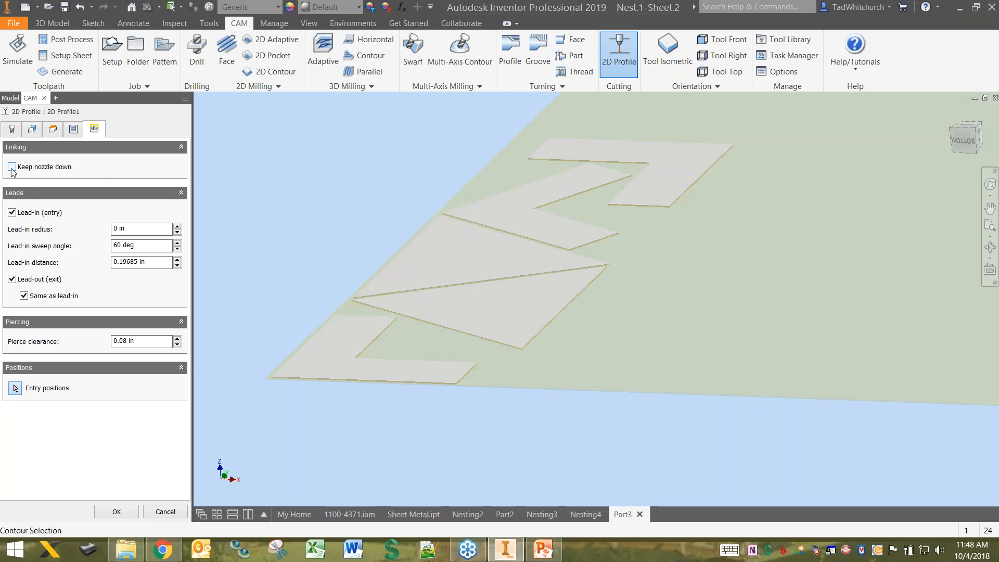
Recheck the cutting tool settings and top height reference, and accept the 2D Profile operation
click(15, 131)
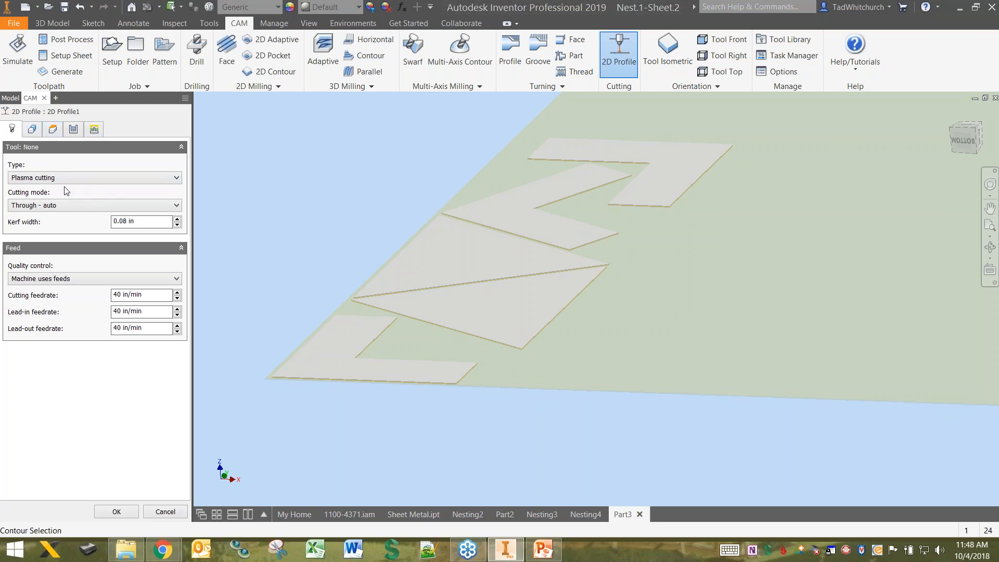
click(52, 130)
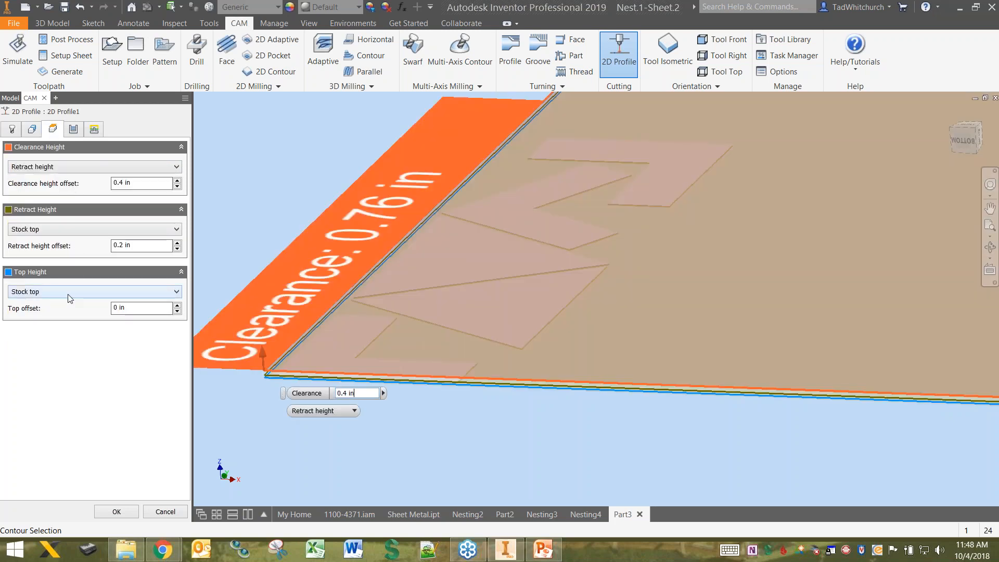
mouse_move(70, 297)
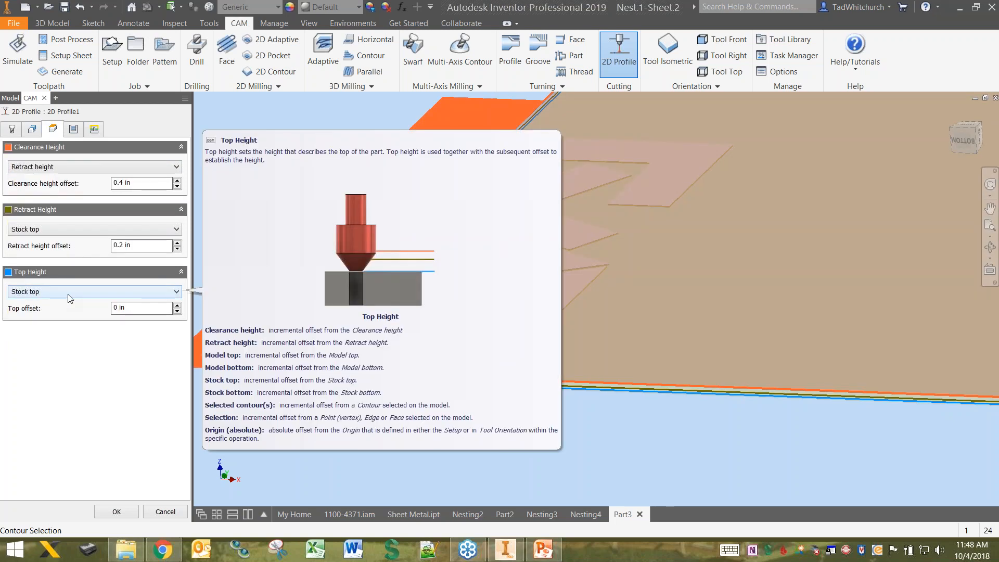
click(116, 512)
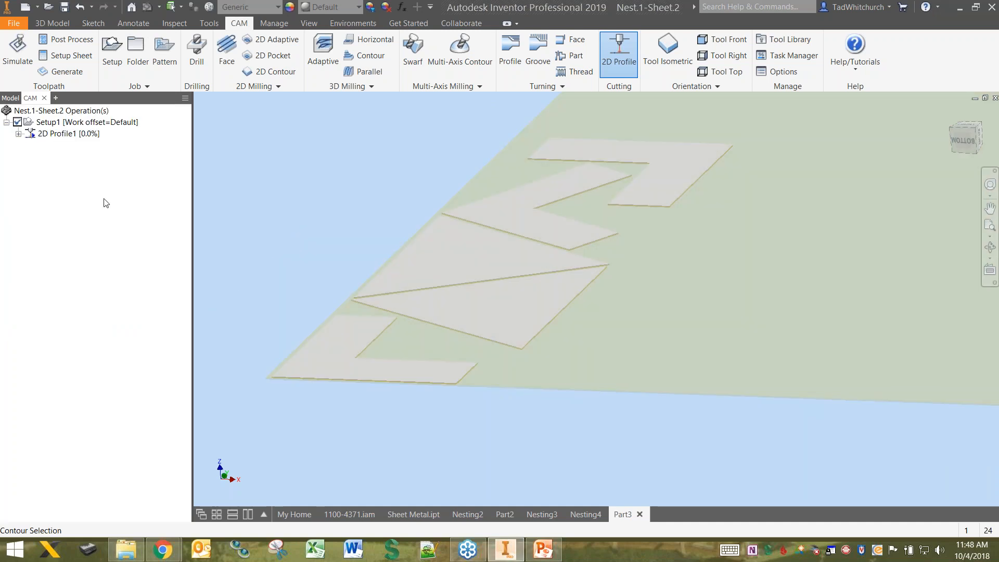
Expand the 2D Profile operation and display its generated toolpath for inspection on the nested parts
click(18, 134)
click(52, 157)
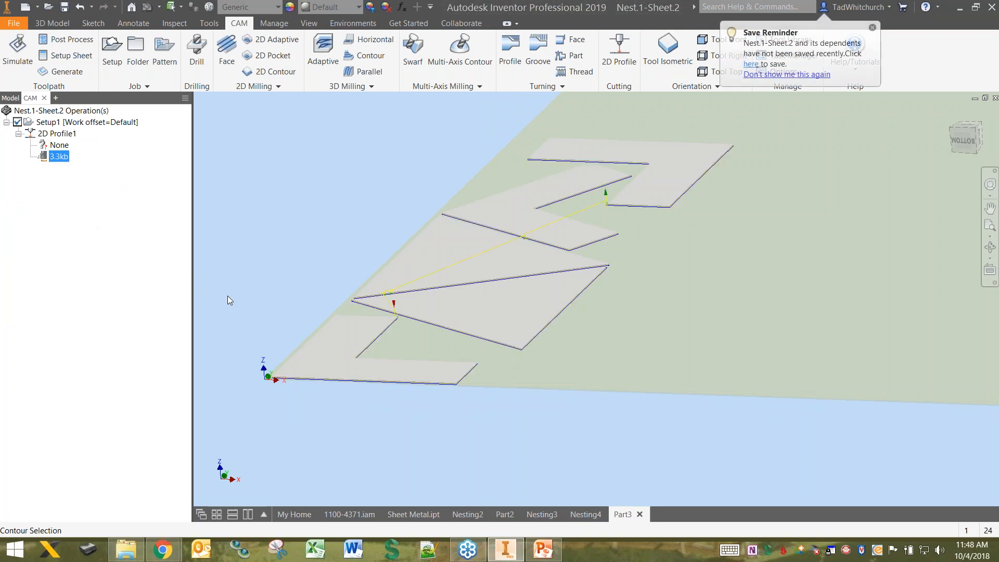
scroll(318, 322, up, 3)
scroll(329, 326, up, 3)
middle_drag(482, 328, 409, 367)
scroll(443, 317, down, 5)
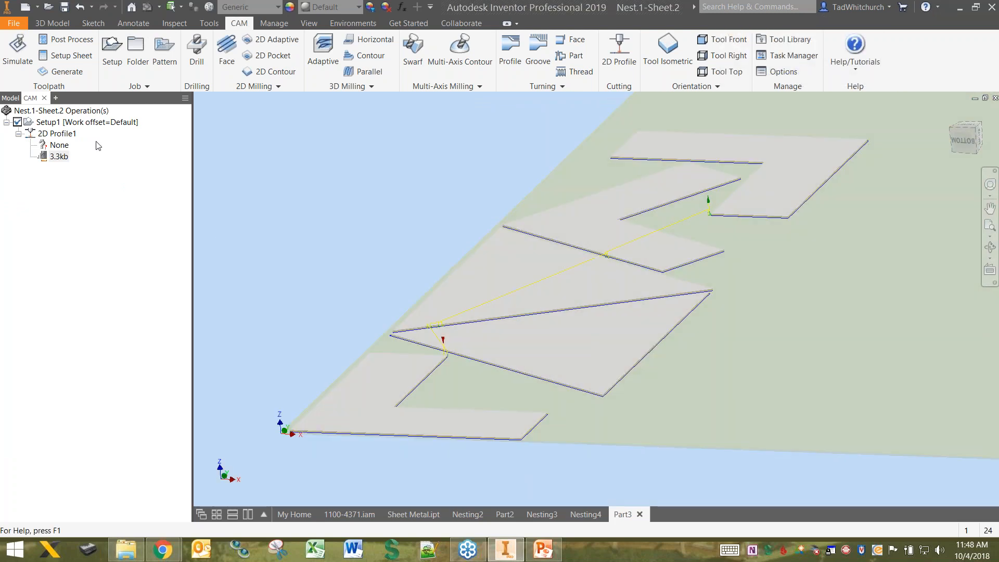
Simulate the 2D Profile toolpath, playing the torch's cutting motion at a faster speed
click(20, 69)
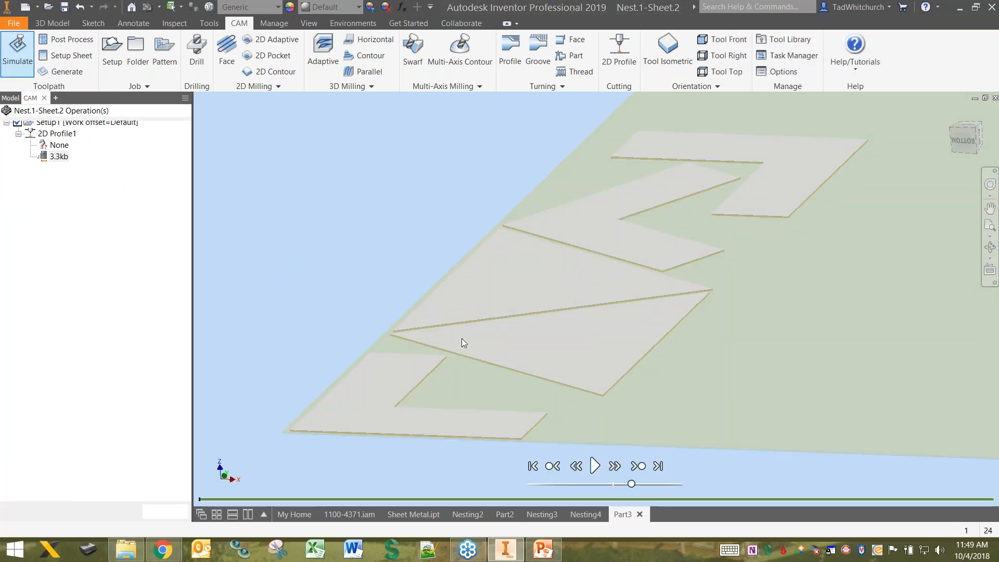
click(594, 465)
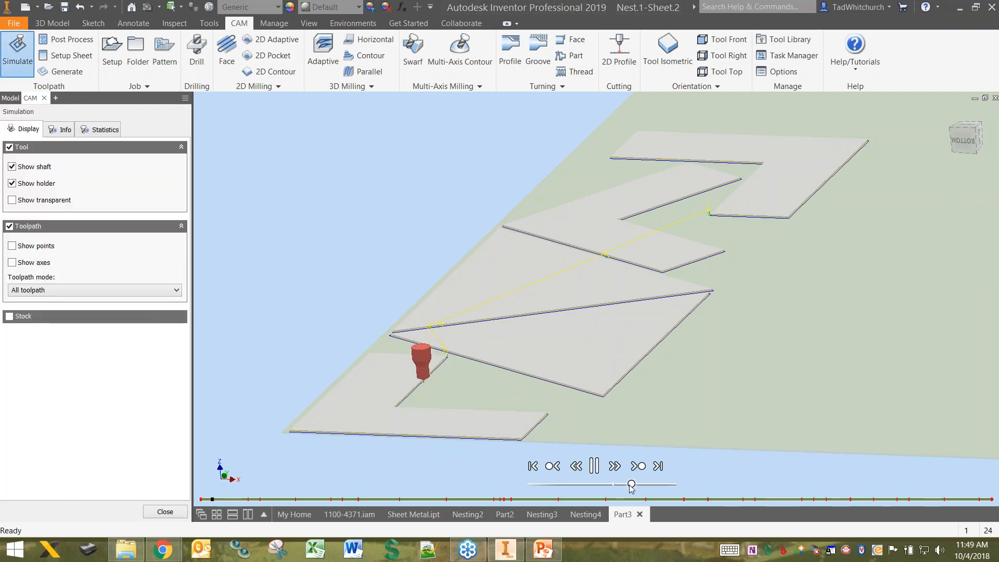
drag(631, 484, 664, 484)
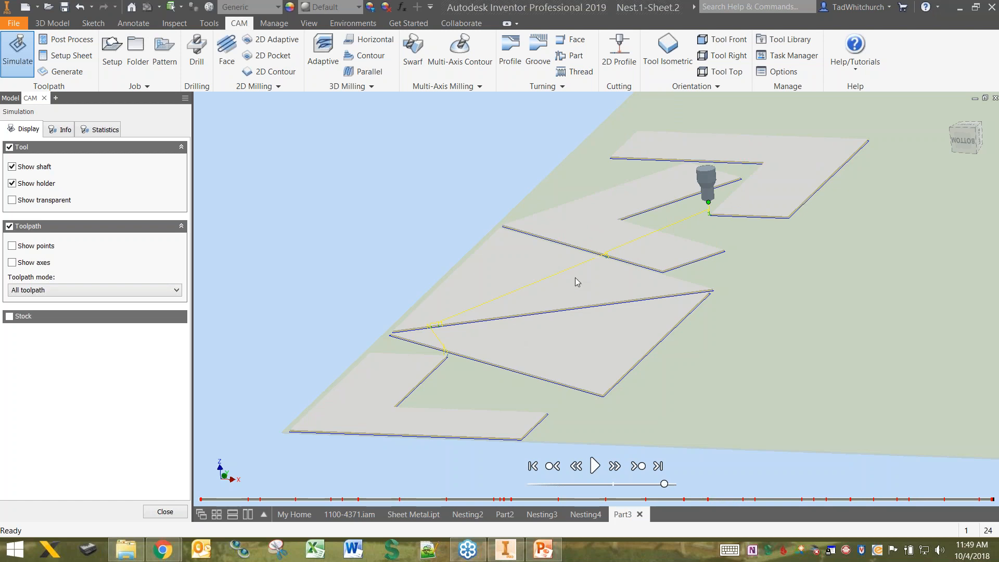
Examine the lead-in and lead-out moves and the linking path between the nested parts up close, and close the simulation
scroll(608, 269, up, 5)
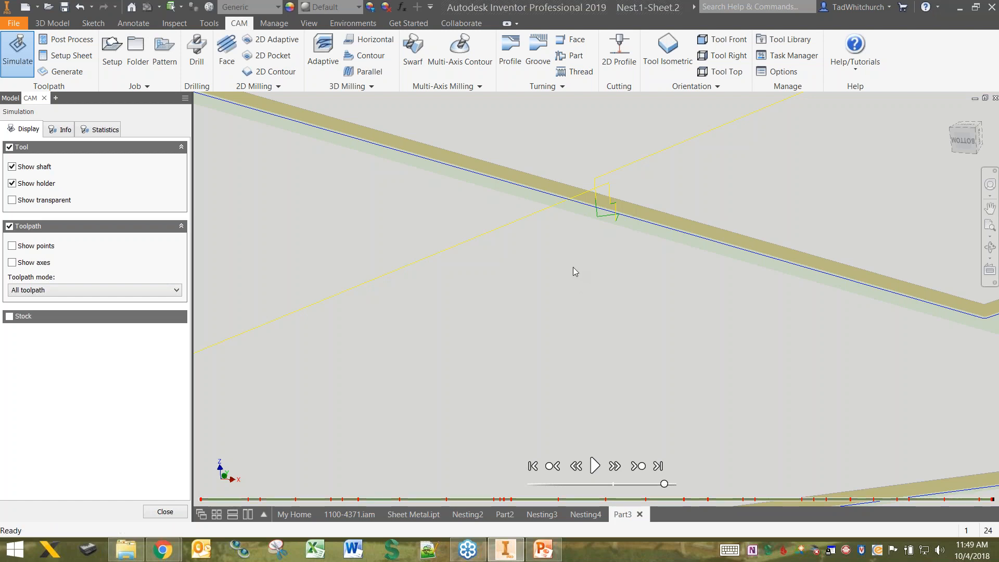
click(990, 249)
drag(616, 285, 602, 329)
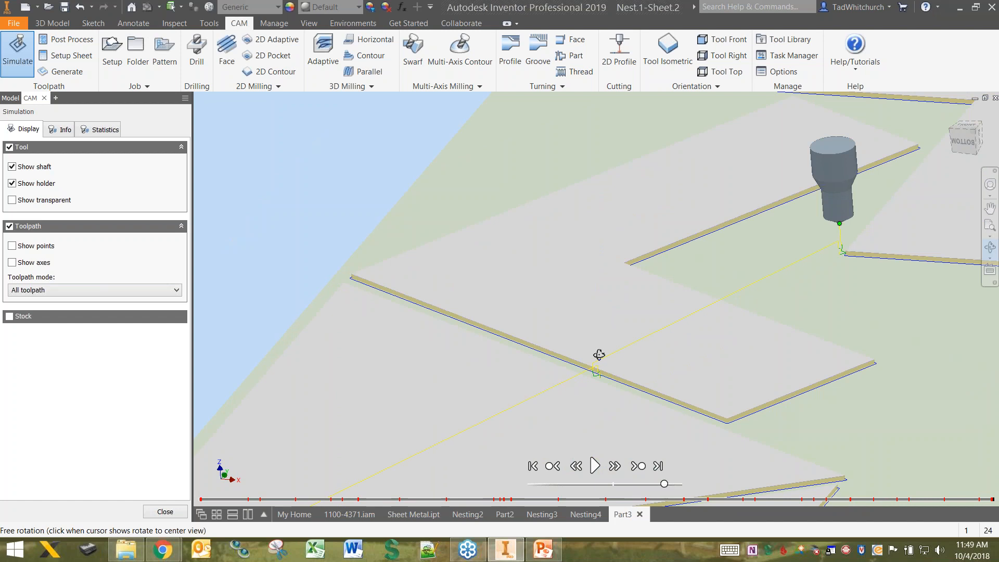
drag(598, 356, 588, 337)
scroll(589, 336, down, 5)
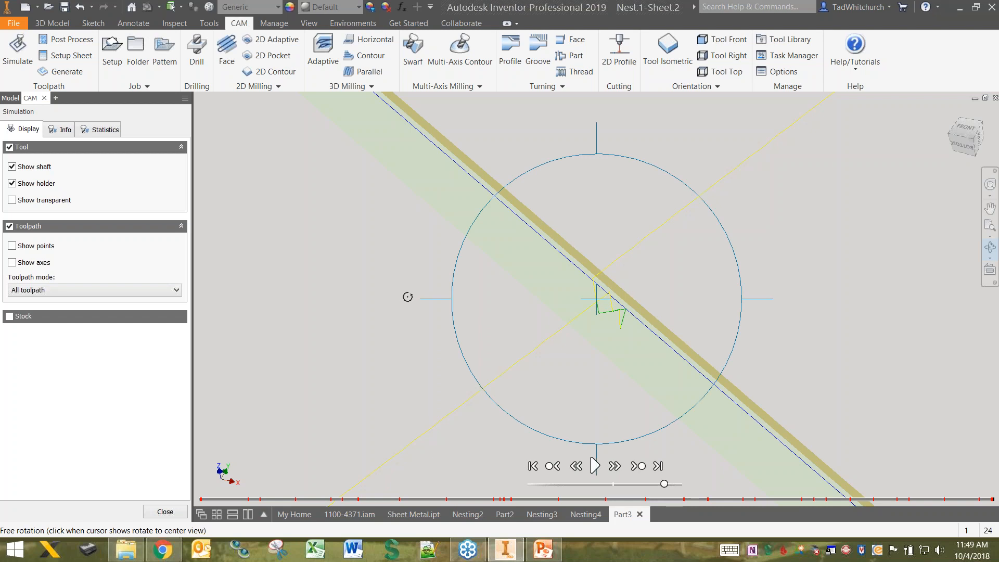
scroll(407, 296, down, 10)
drag(407, 297, 461, 245)
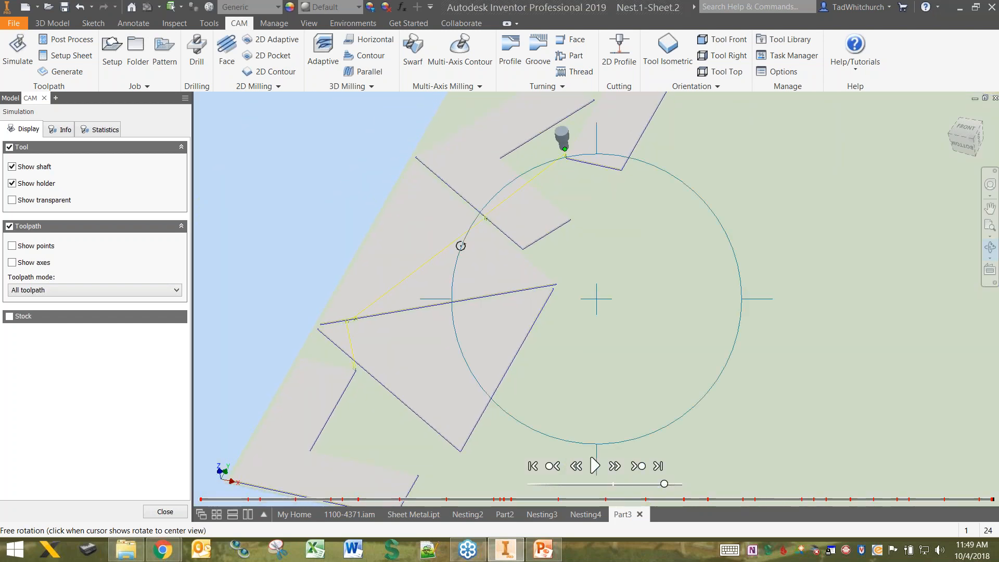
right_click(475, 290)
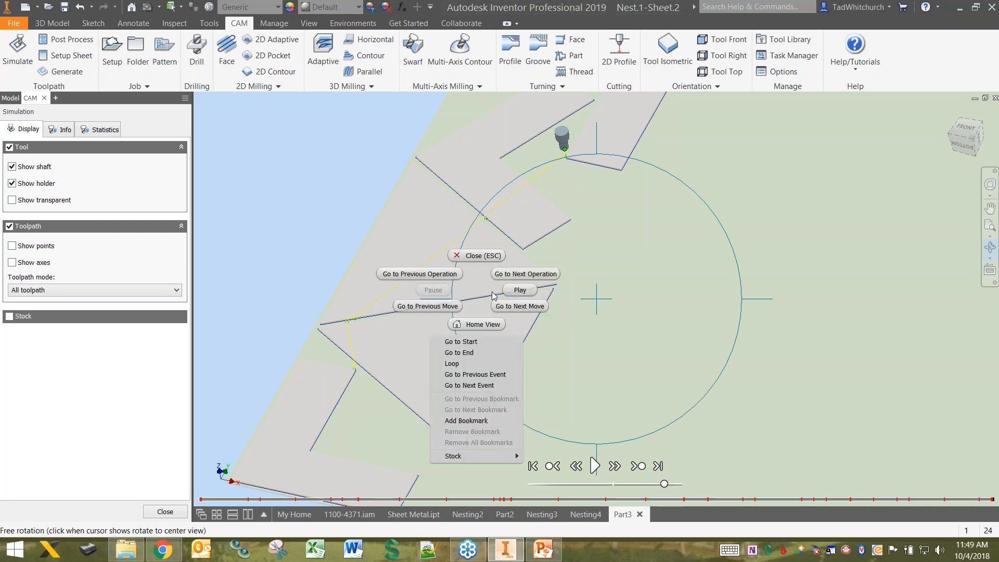
click(476, 256)
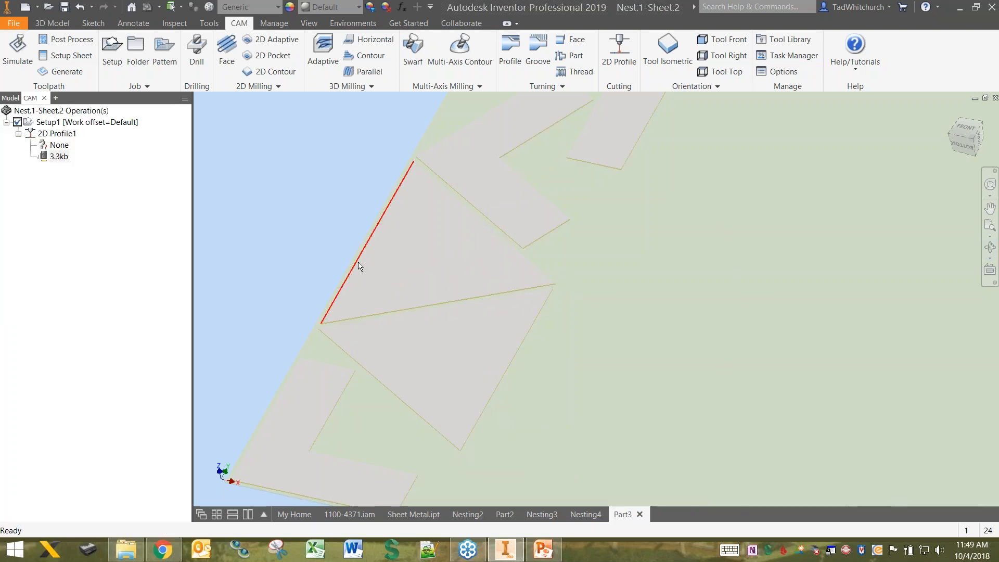
click(55, 157)
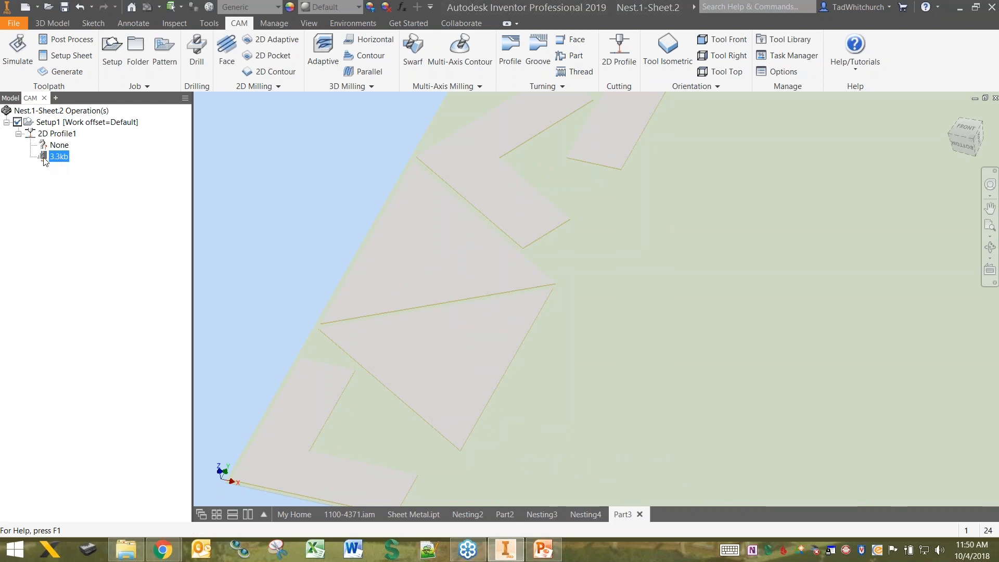
click(80, 179)
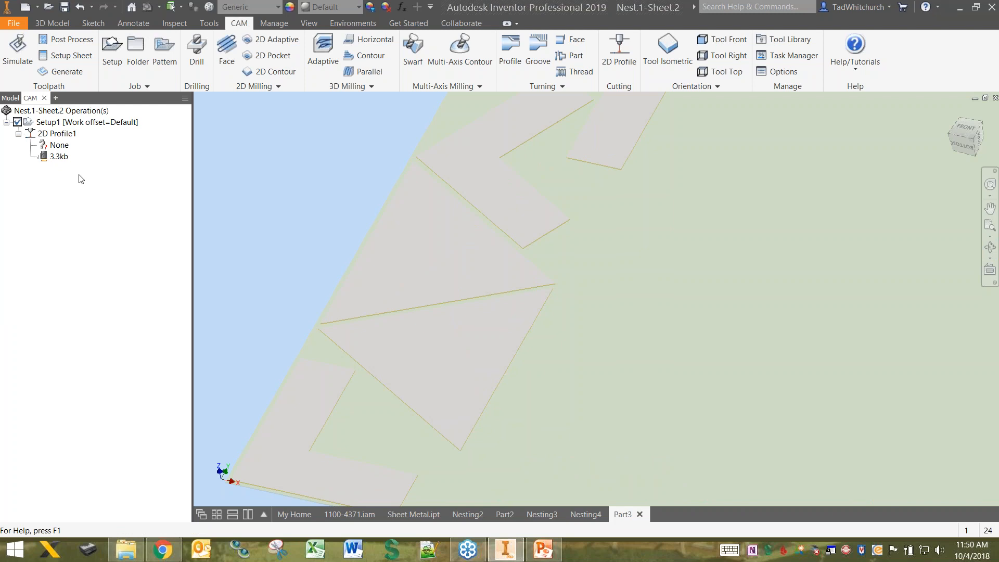
Reopen the 2D Profile operation from its toolpath, recheck the linking and lead settings, and accept it
click(61, 133)
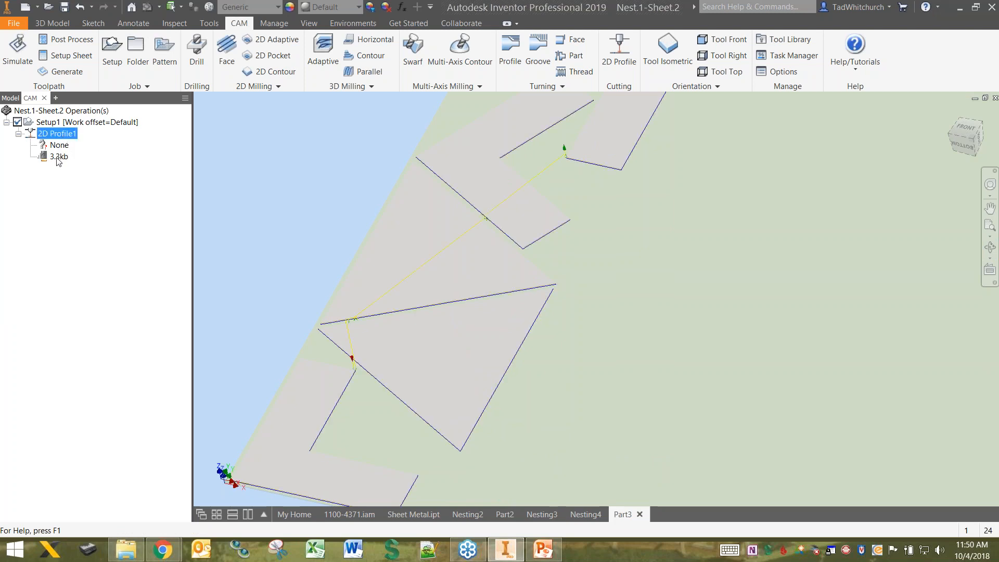
click(57, 158)
right_click(57, 159)
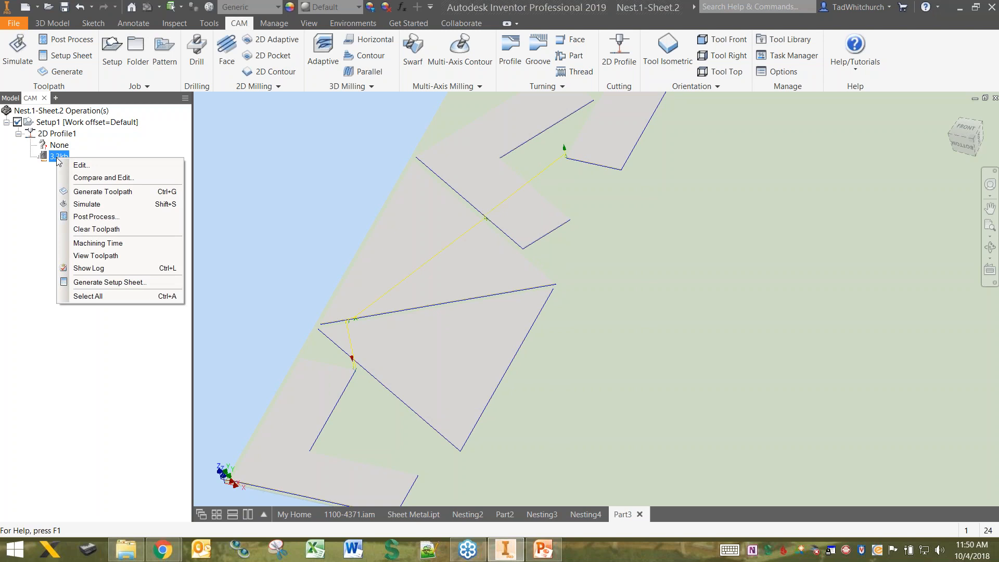
click(72, 165)
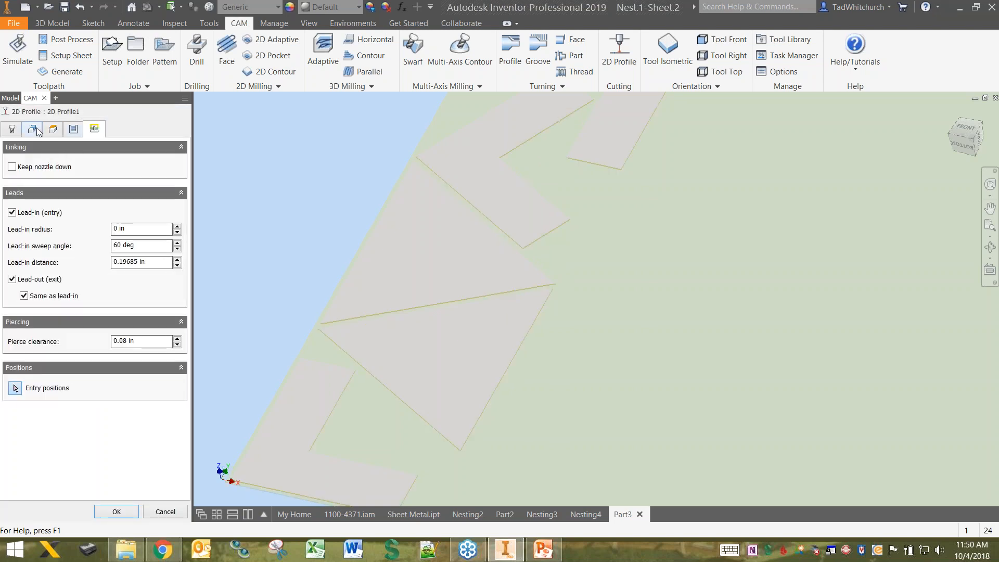
click(116, 511)
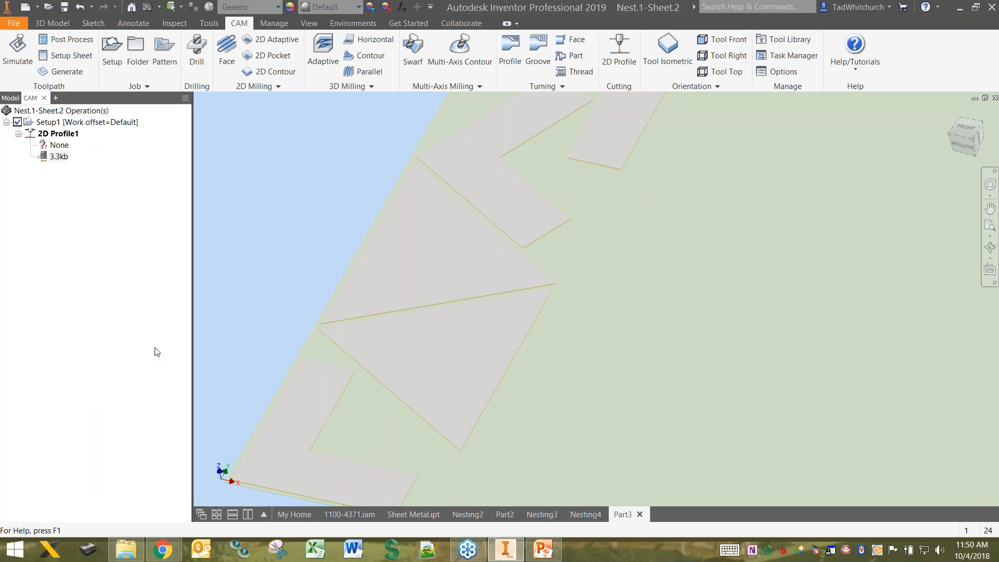
Check the machining time estimate for the 2D Profile toolpath, including its total time and tool changes
right_click(60, 159)
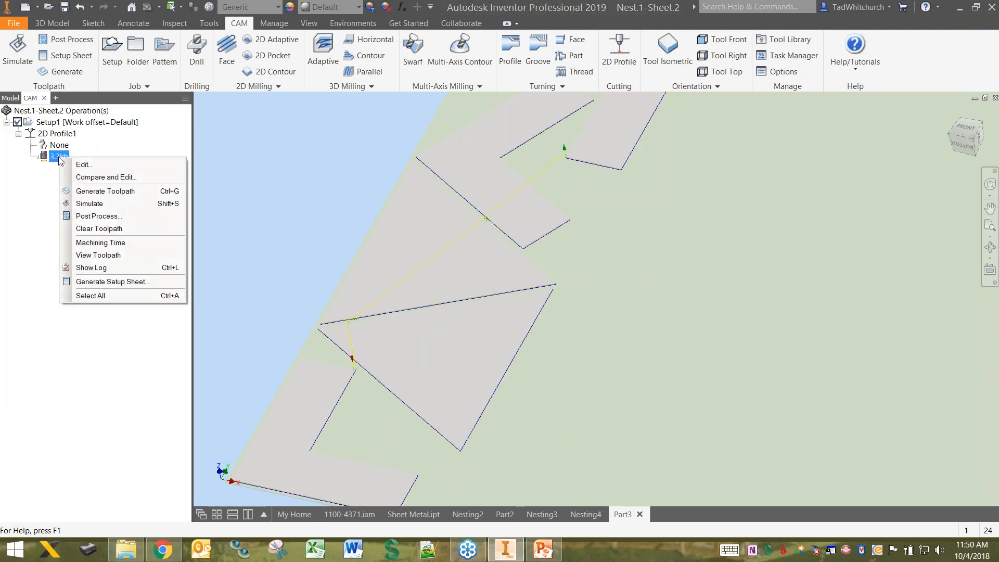
click(100, 243)
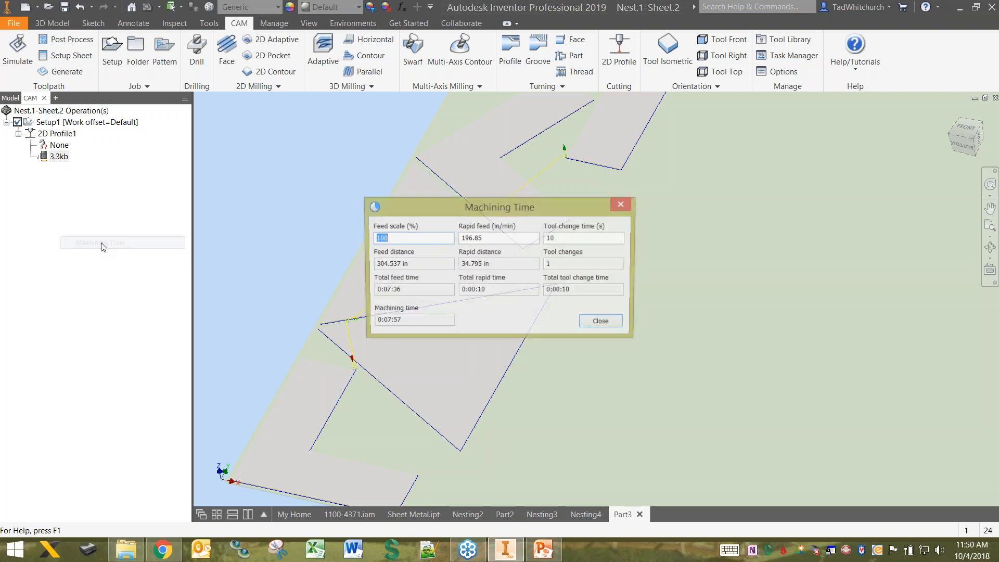
drag(448, 206, 408, 137)
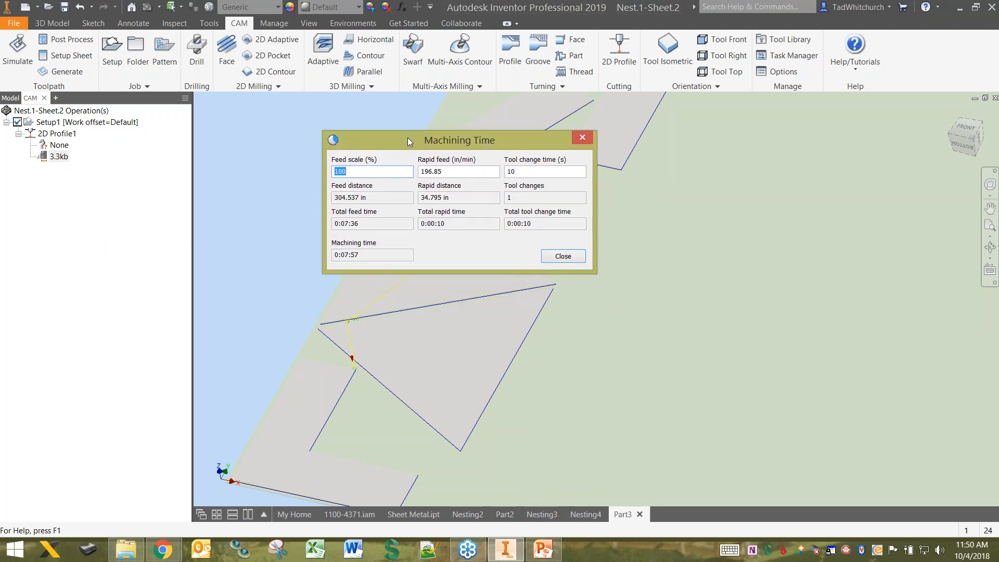
drag(375, 252, 331, 255)
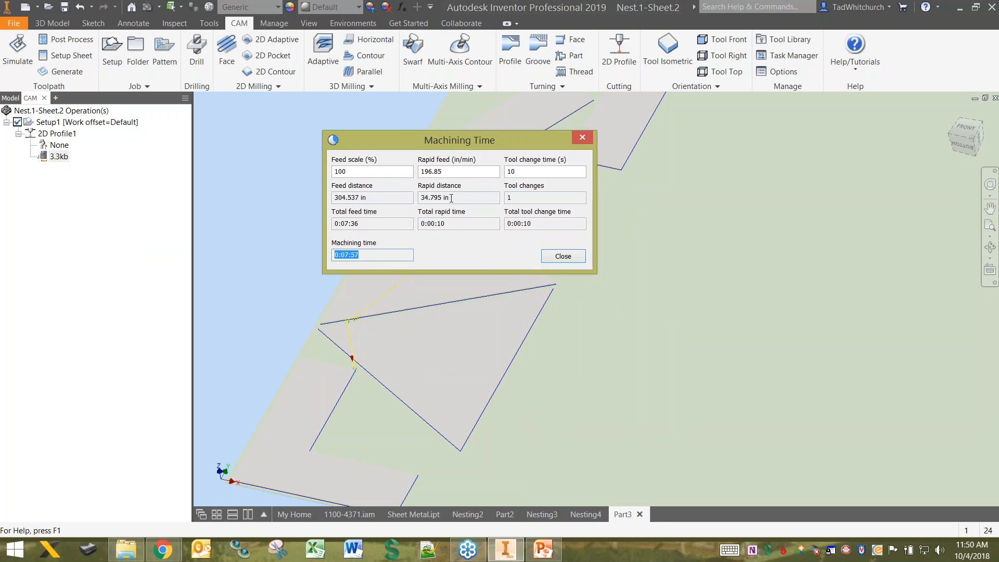
double_click(529, 196)
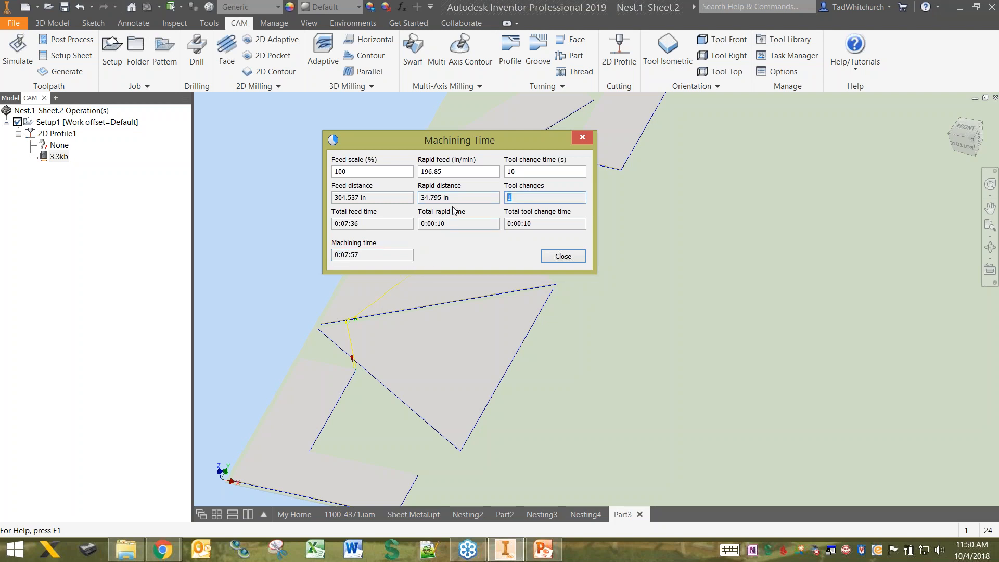
click(562, 257)
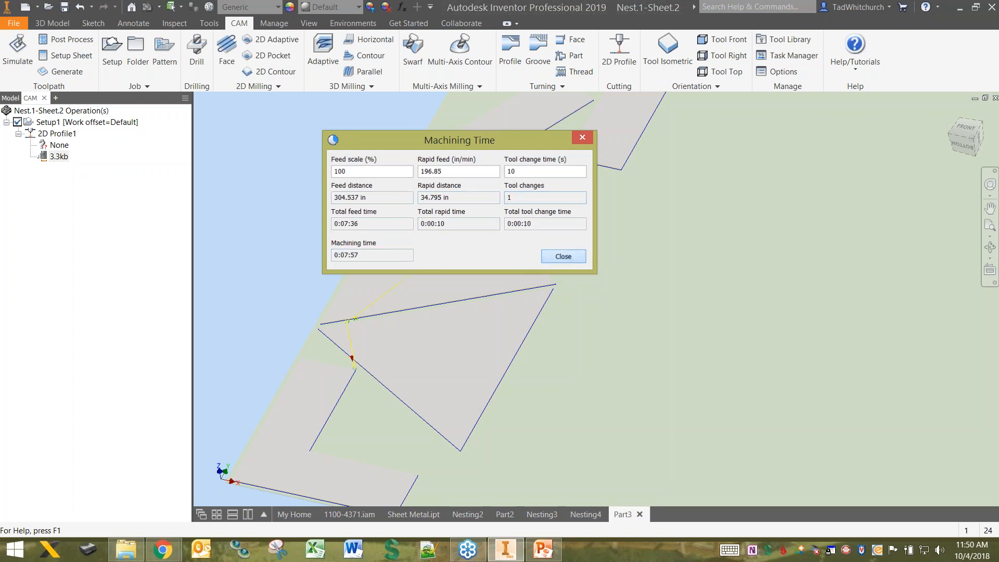
Review the log messages of the 2D Profile toolpath and close the log
right_click(57, 161)
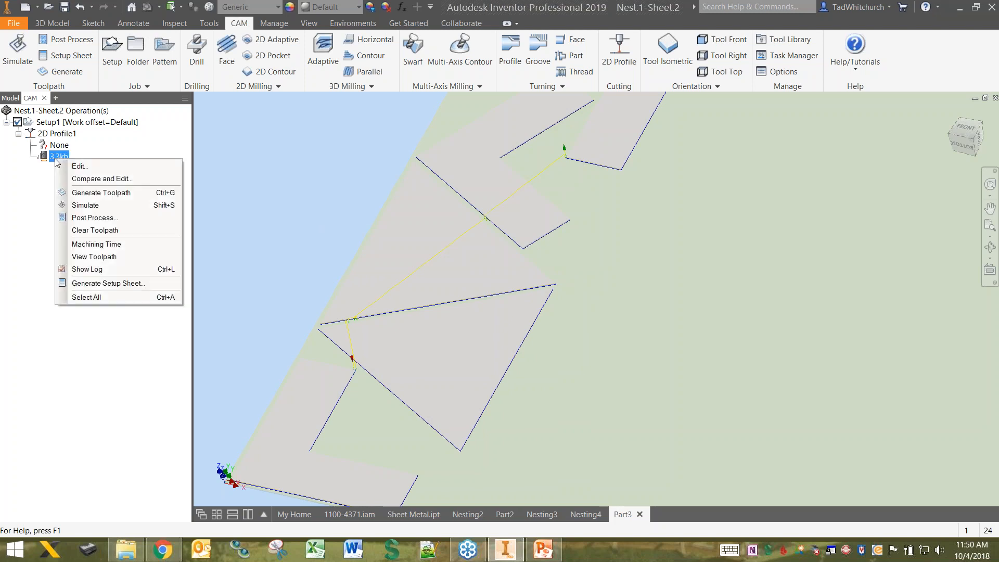
click(79, 270)
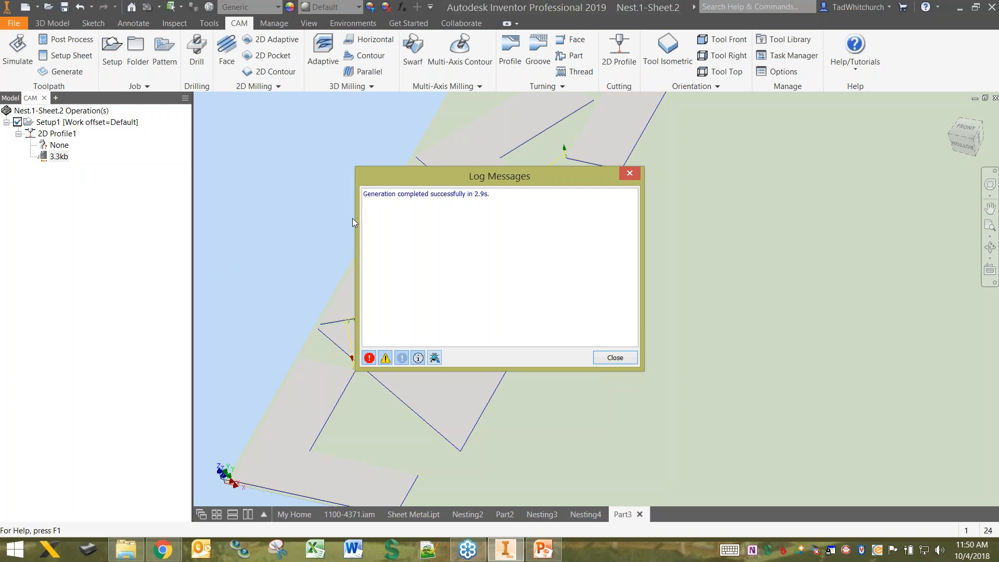
drag(418, 180, 321, 144)
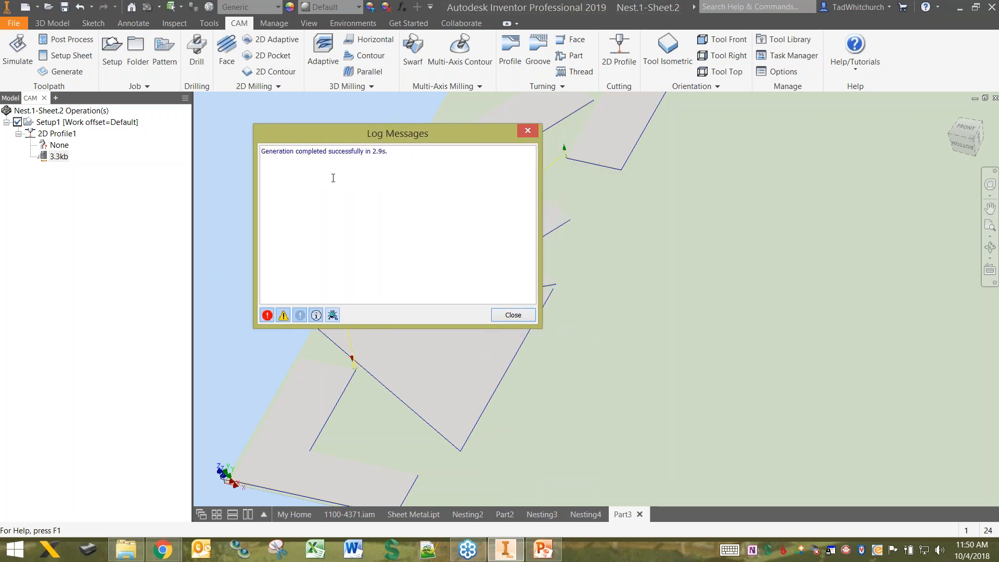
click(518, 319)
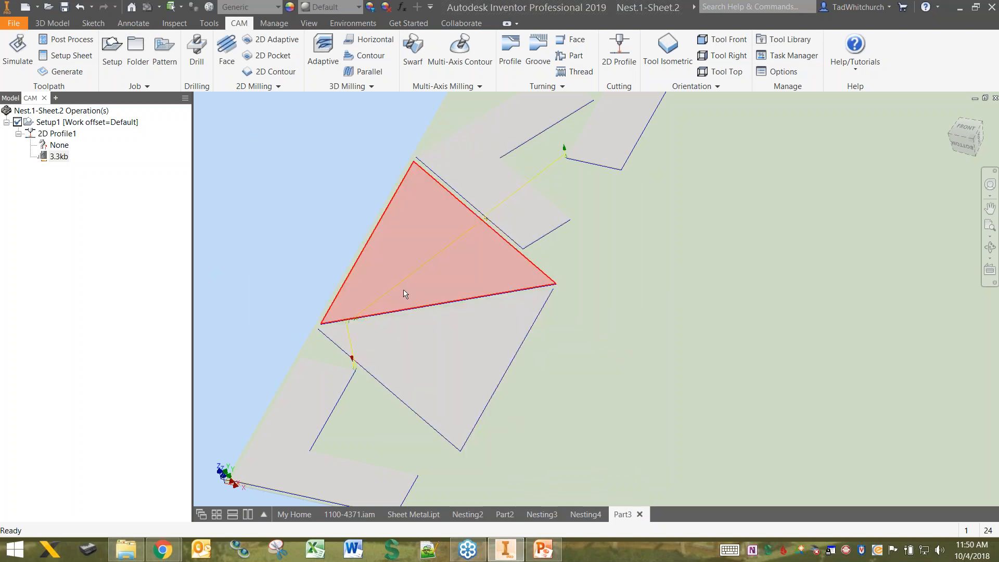
Start post processing the toolpath and browse the list of machine post configurations, keeping Hypertherm Jet
scroll(393, 287, down, 2)
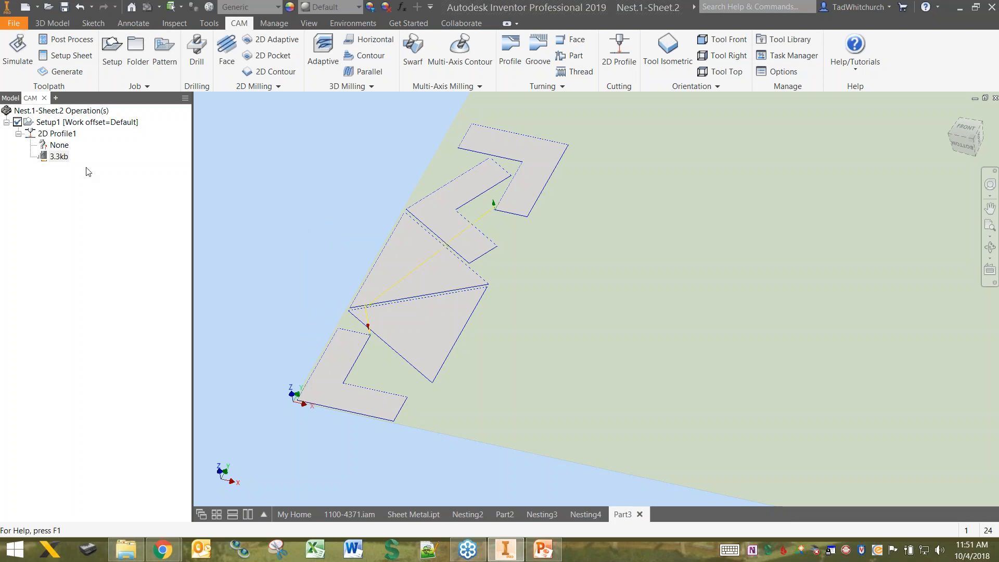
click(67, 40)
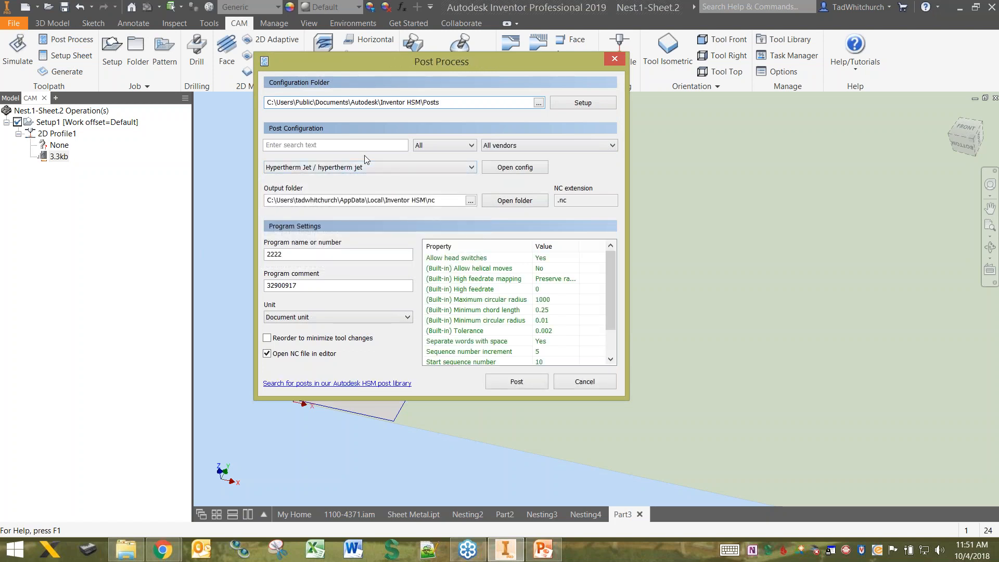
mouse_move(372, 166)
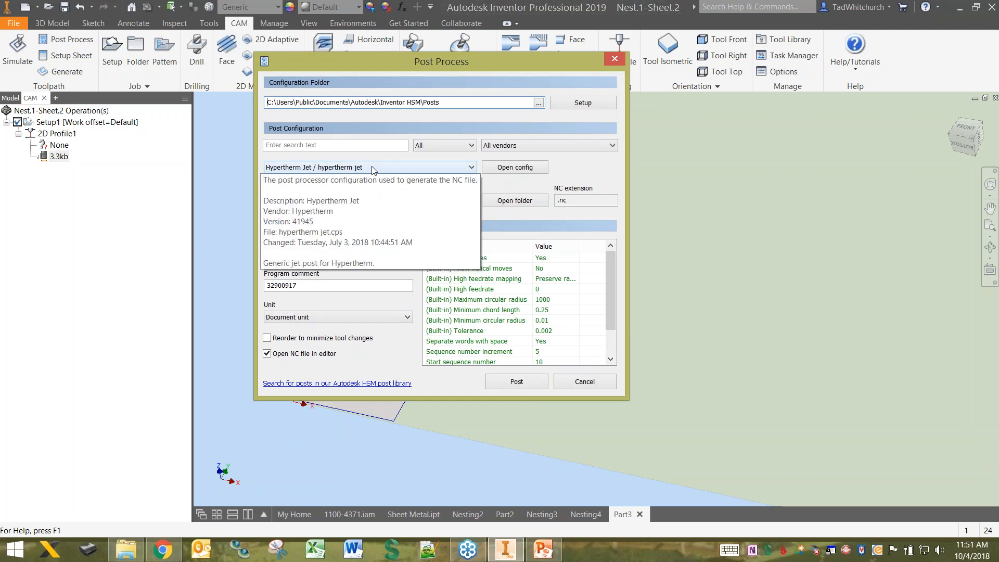
click(371, 167)
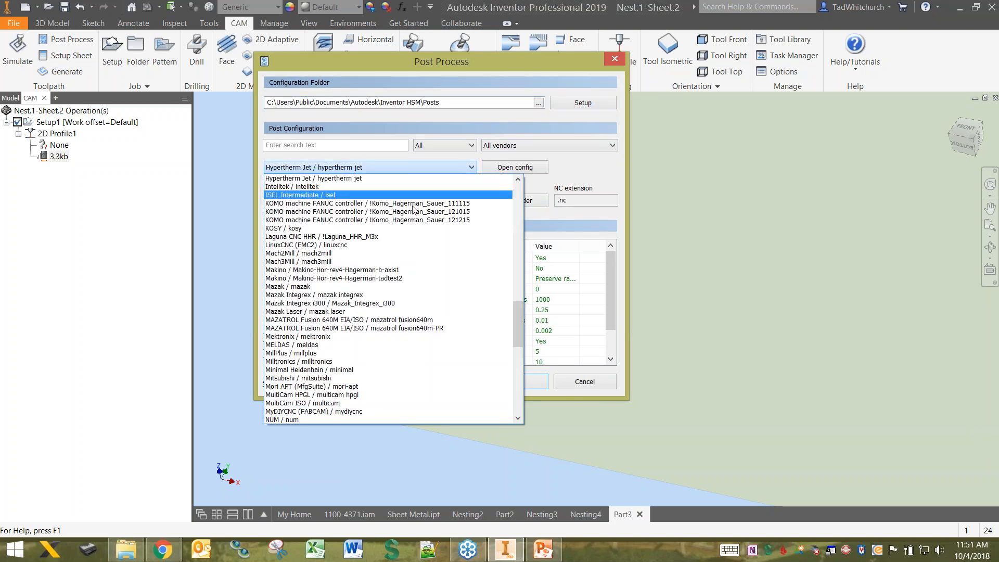
drag(521, 338, 516, 195)
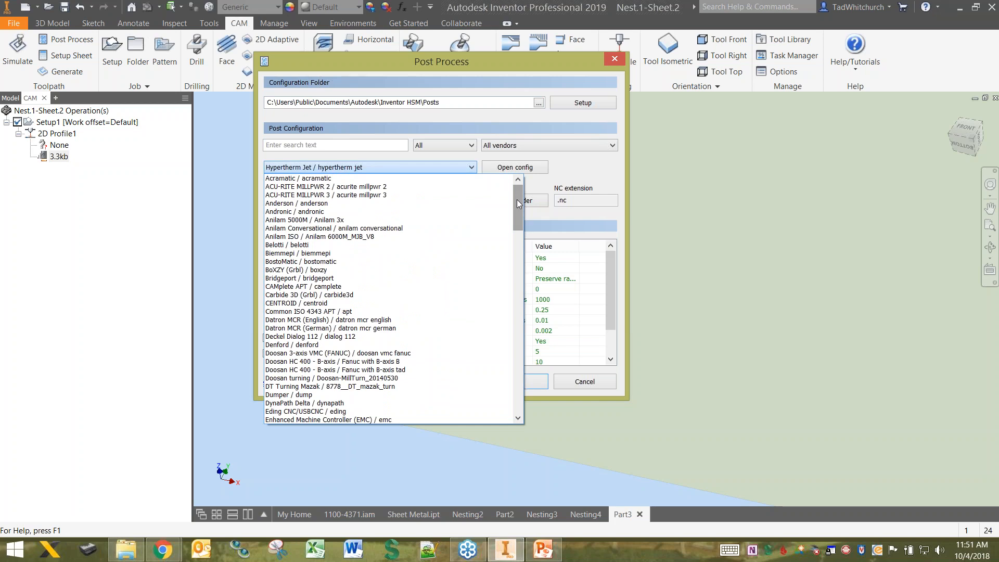
drag(517, 198, 517, 390)
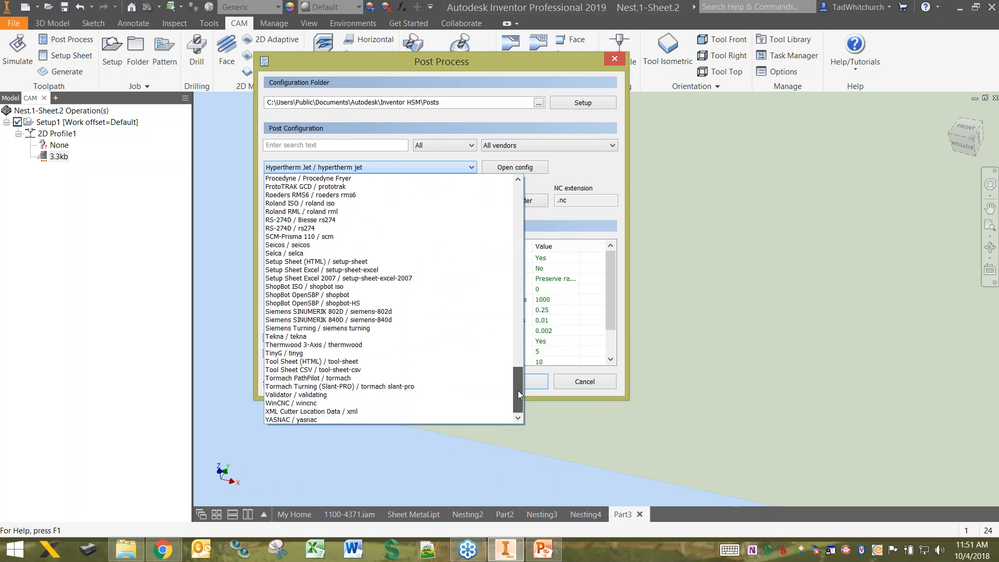
drag(517, 383, 519, 182)
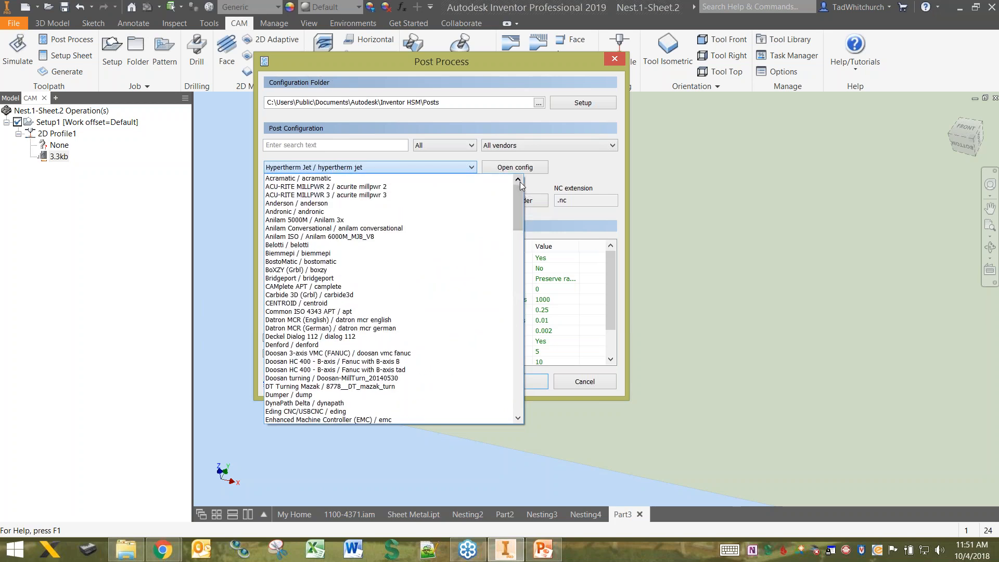
click(567, 159)
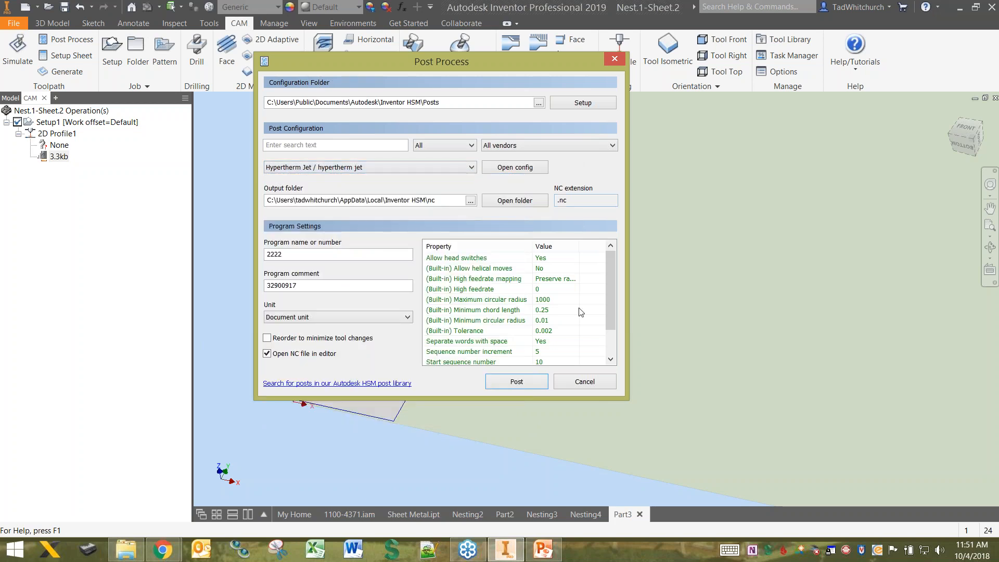
Post the toolpath with the Hypertherm Jet post and save the NC program as 2222.nc
click(517, 381)
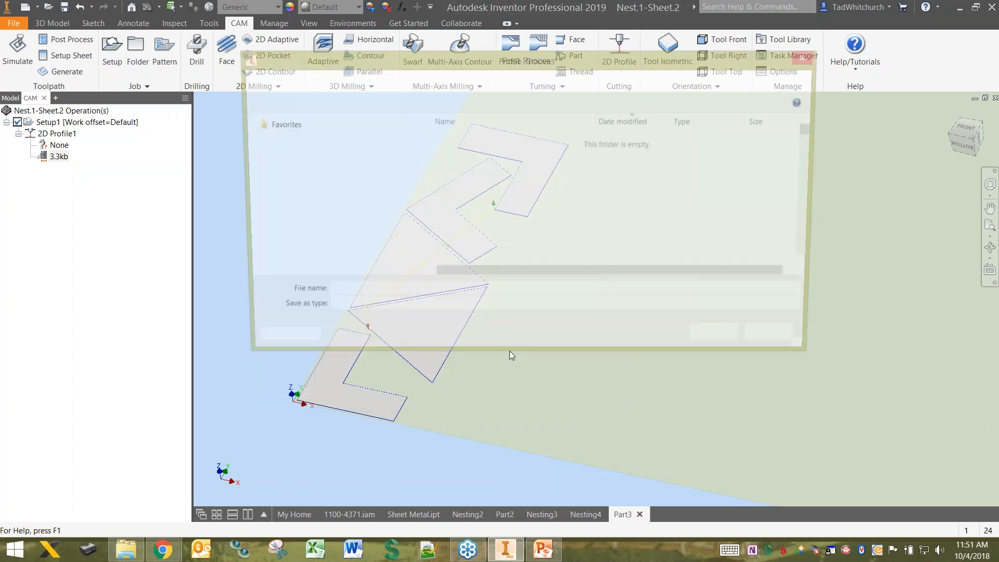
click(724, 341)
click(568, 275)
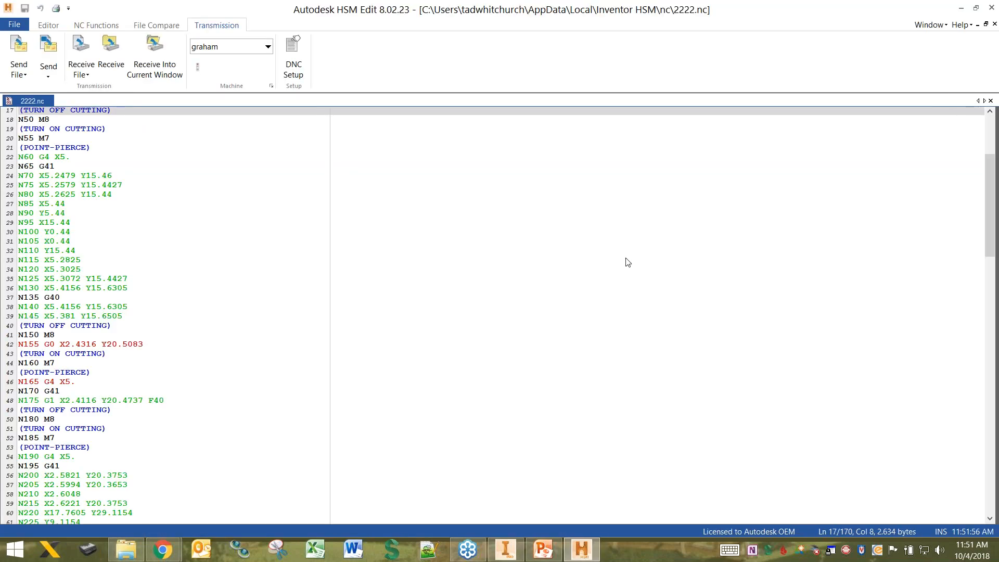
Review the posted NC code from its first lines and shrink the HSM Edit window over the model
drag(991, 174, 946, 110)
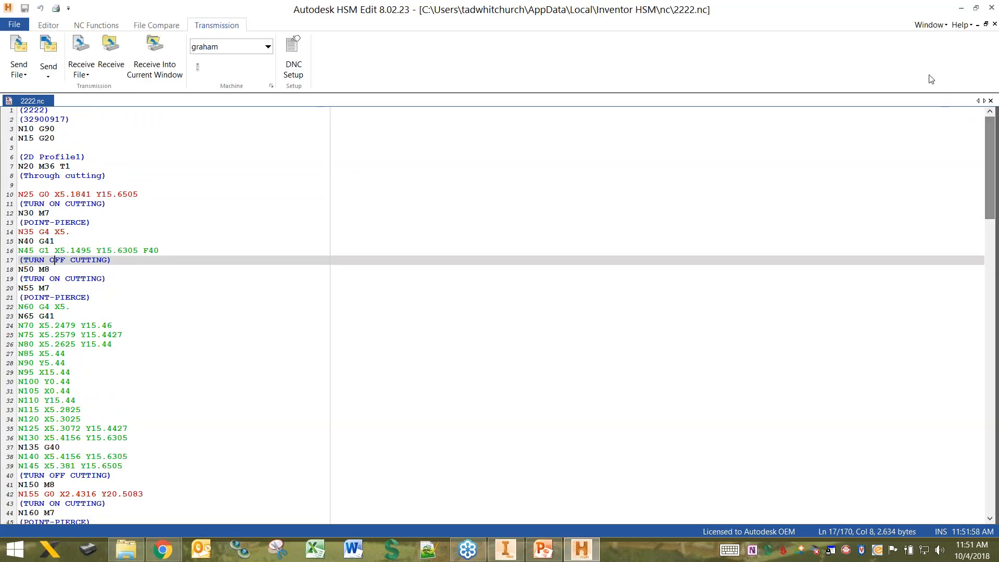
click(975, 8)
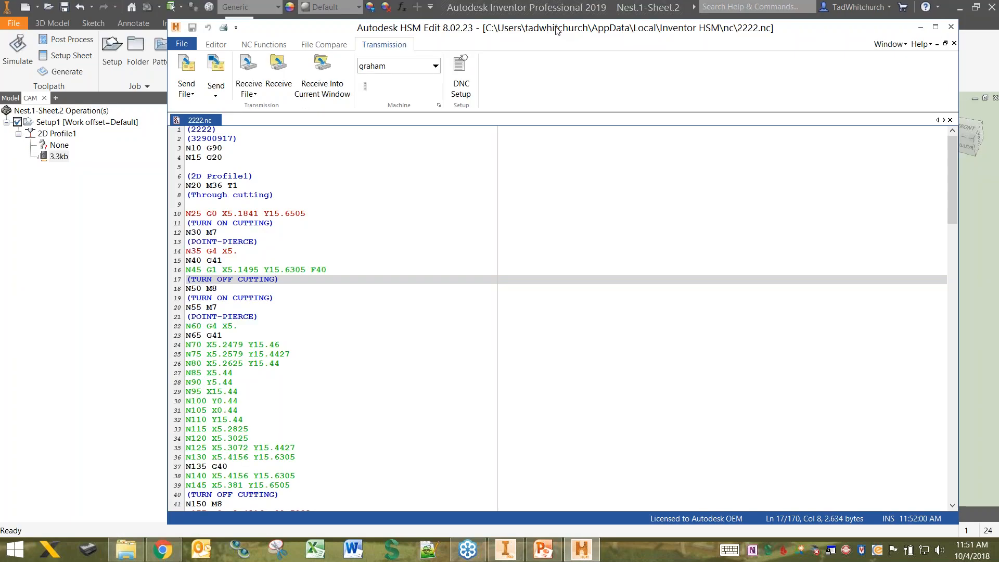
drag(556, 30, 553, 24)
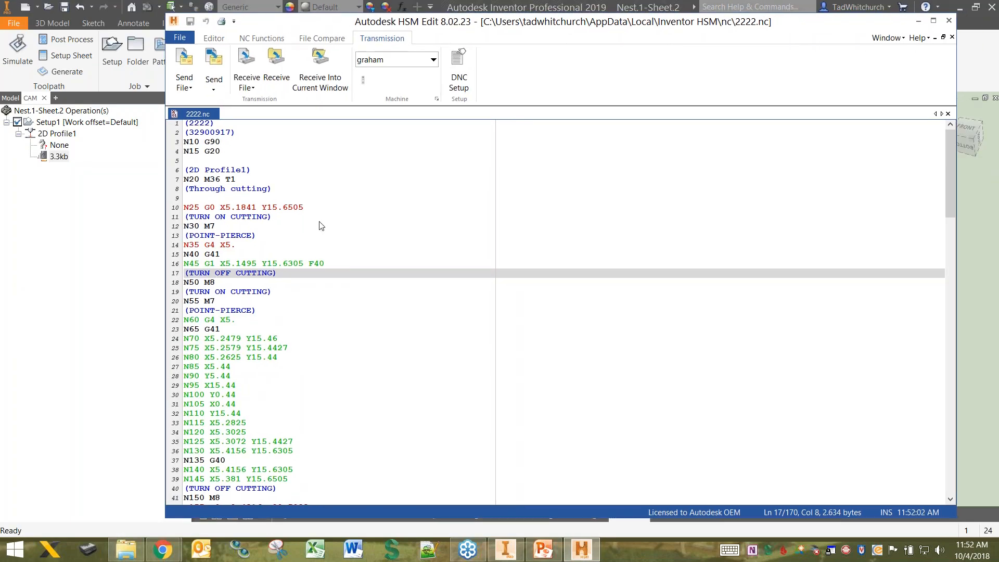
Check the machines and serial configuration in the DNC setup, and minimise the NC editor
click(457, 84)
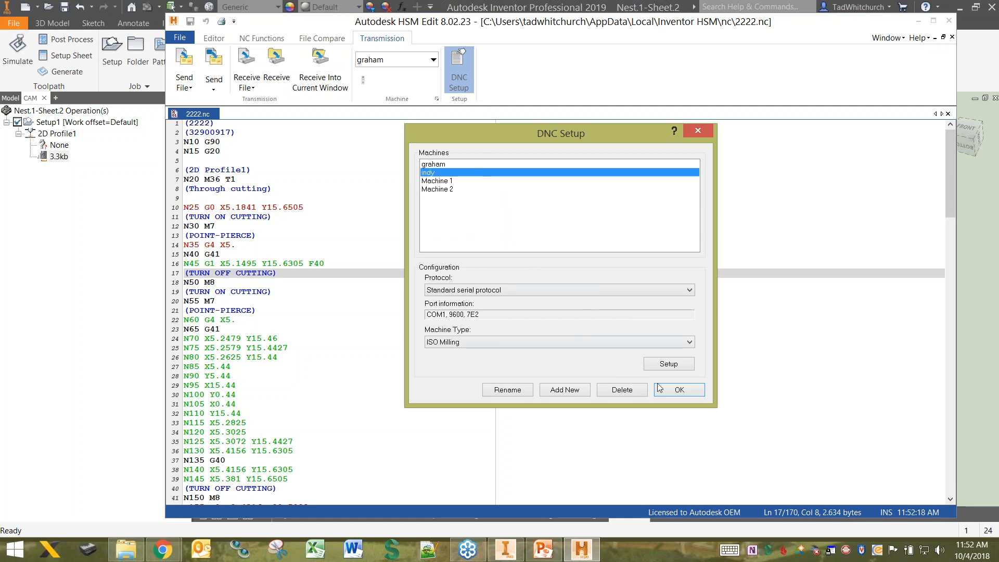
click(679, 390)
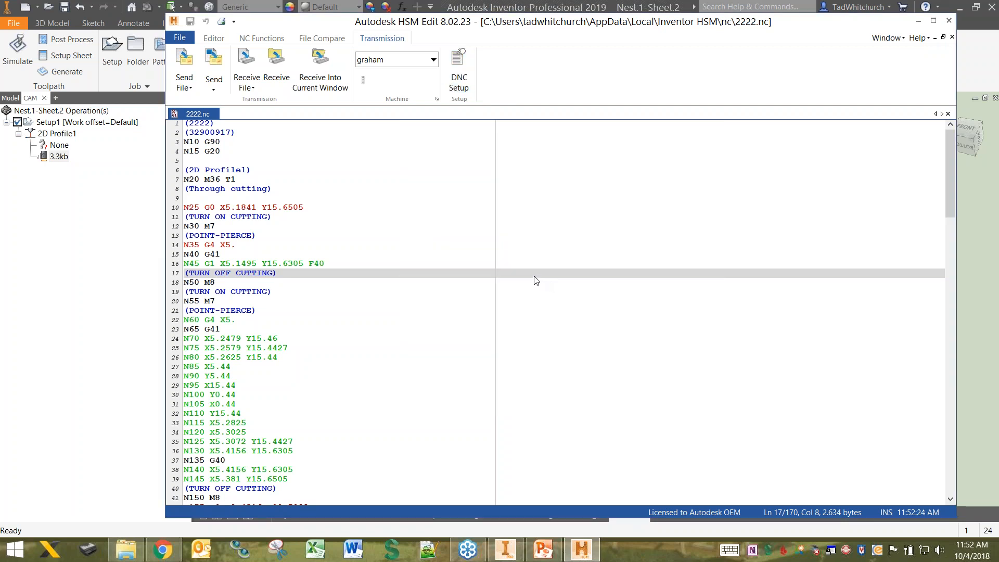
click(919, 21)
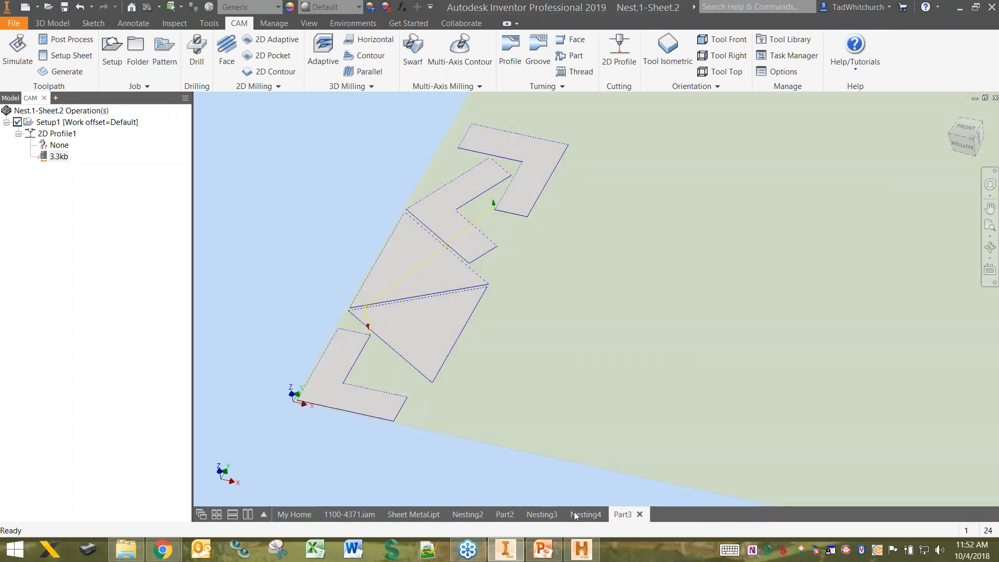
Go to the Nesting4 document, expand Nesting Study.1, and examine the nested parts in the sheet's corner up close
click(593, 515)
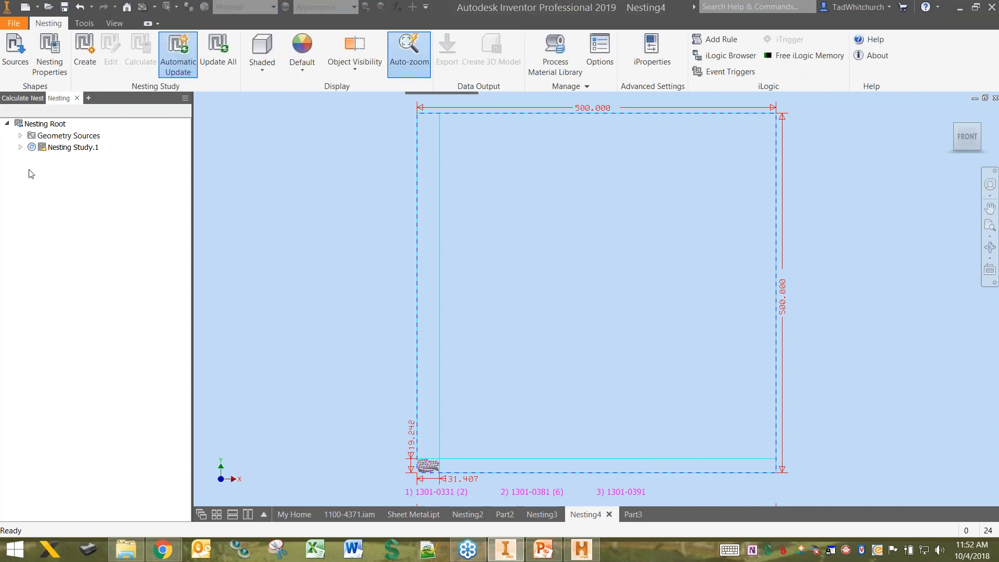
click(20, 147)
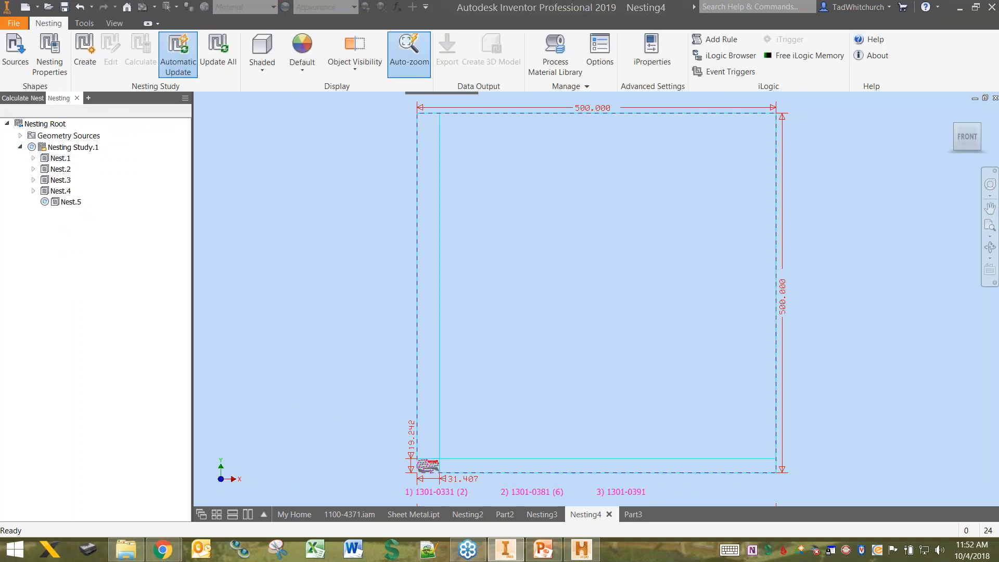
scroll(431, 462, up, 8)
scroll(431, 461, up, 3)
middle_drag(431, 462, 541, 214)
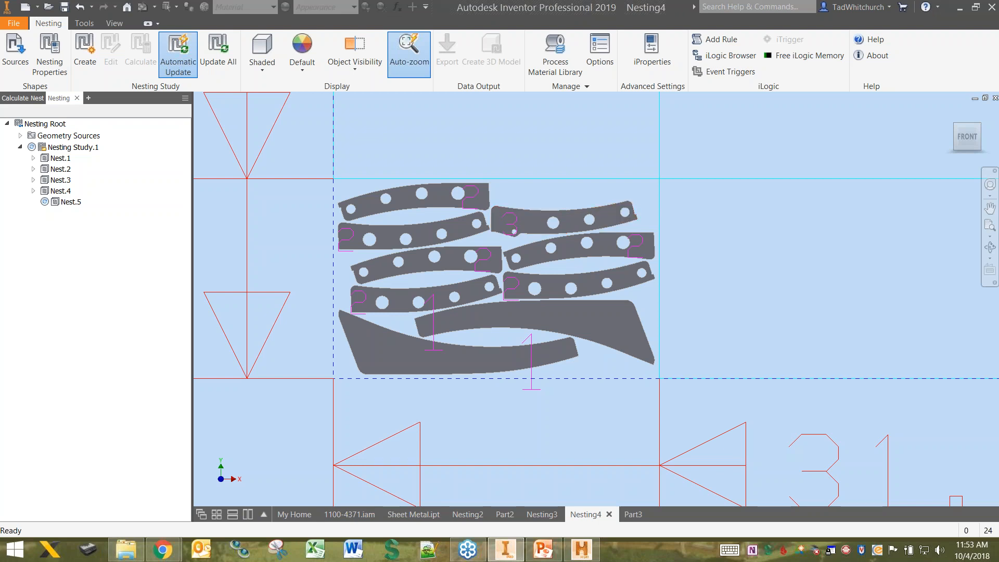
scroll(349, 225, down, 3)
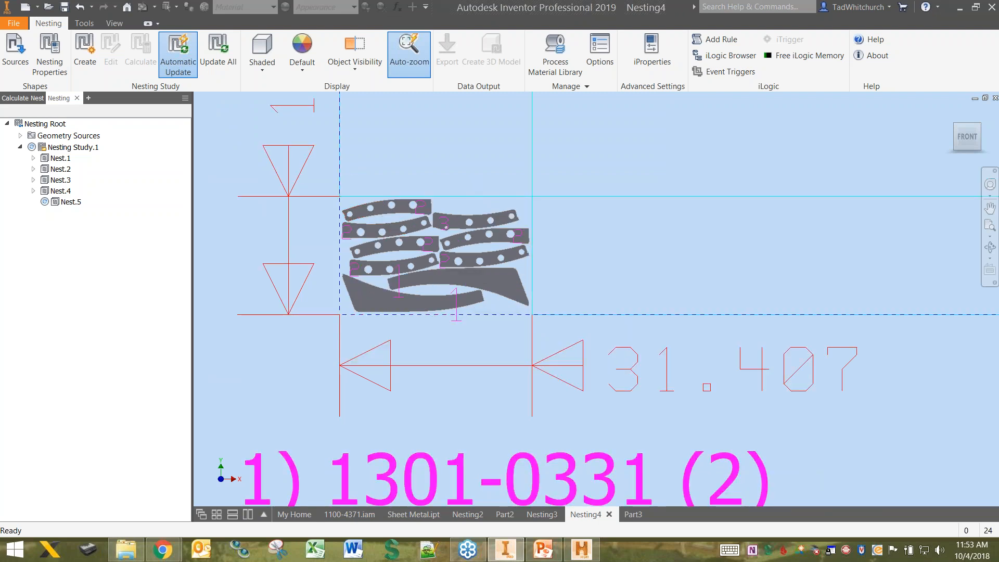
Switch to the Webinar.pptx presentation in PowerPoint and go to the slide on document management and simulation support
click(543, 549)
scroll(114, 313, down, 1)
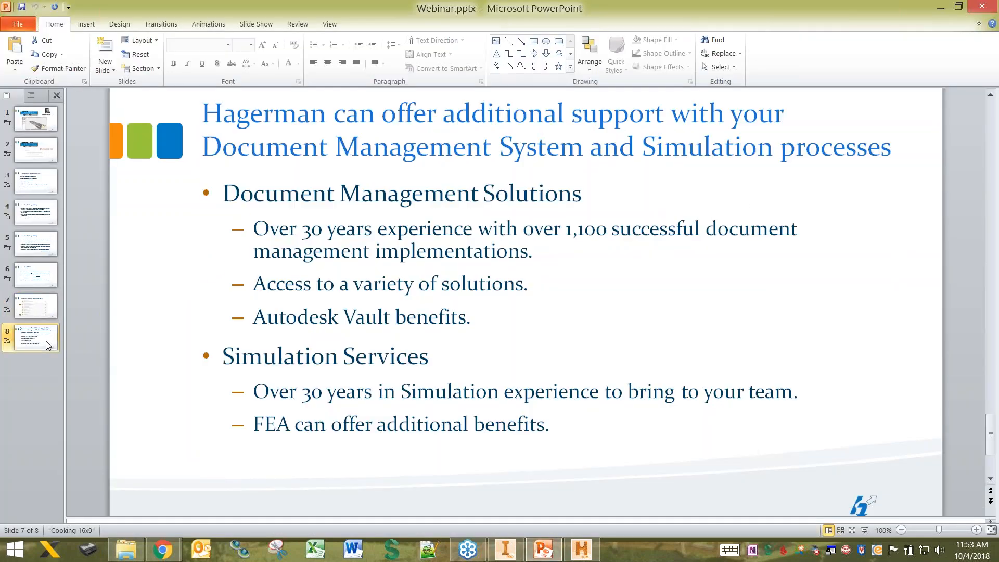
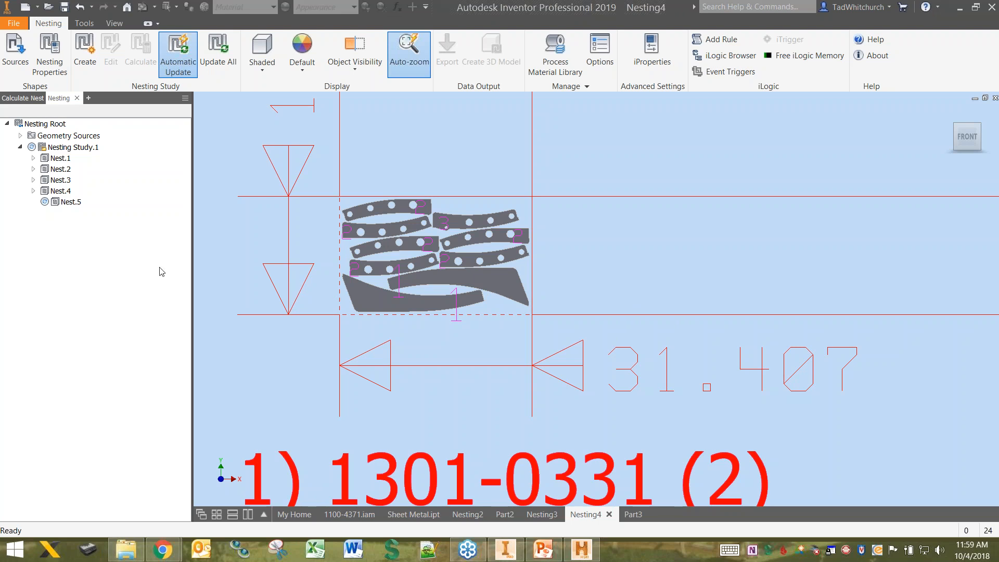
Review the source nesting properties of all shapes through to the length and width columns, and close them without changes
click(138, 267)
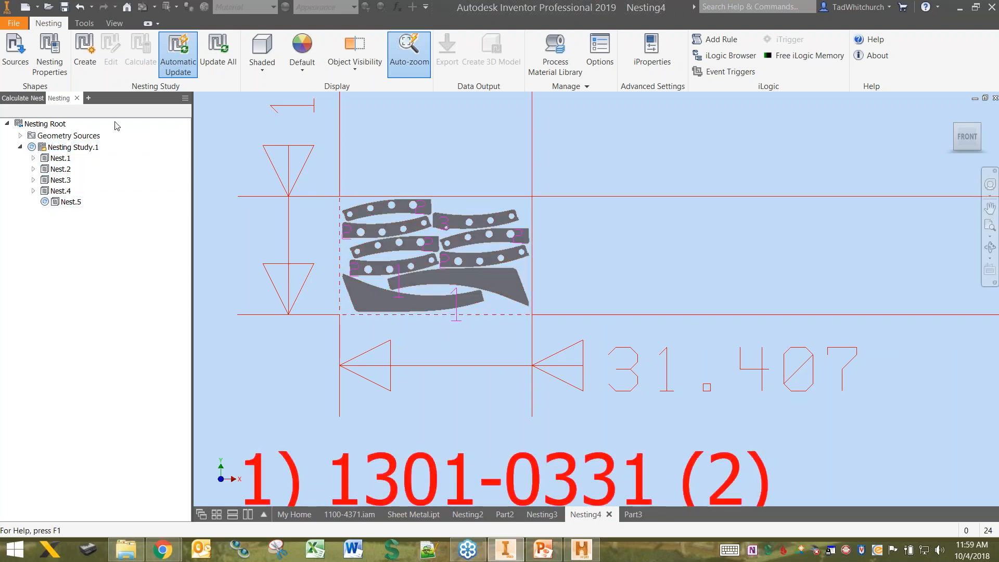
click(50, 54)
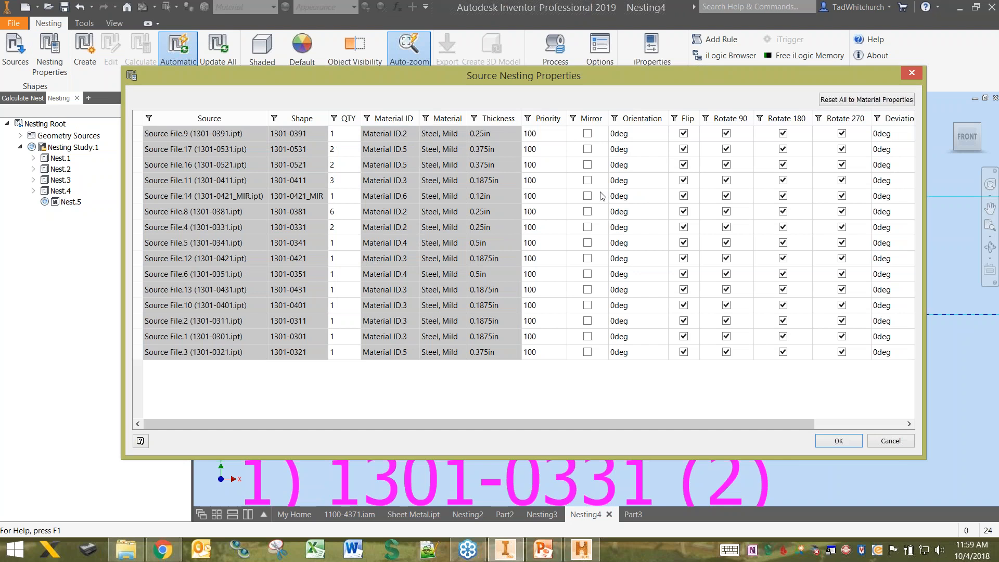
drag(627, 74, 495, 55)
drag(649, 403, 728, 403)
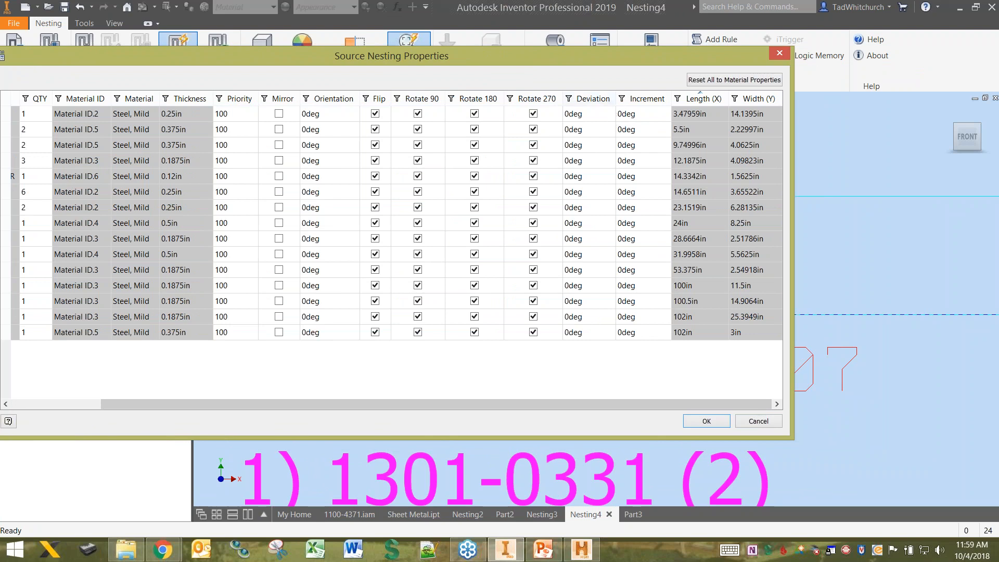
click(751, 422)
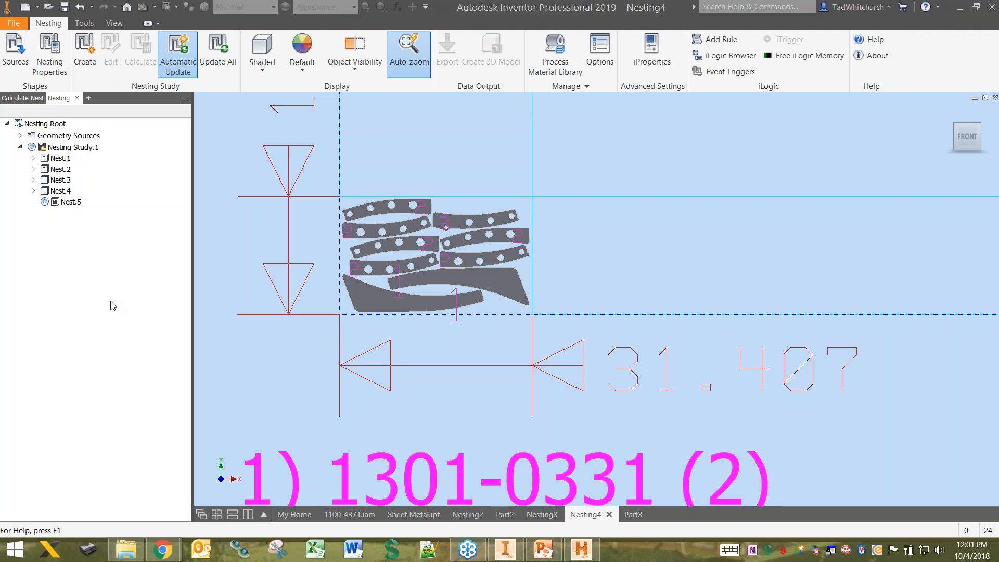
Review the shapes, packaging and remnant minimization options for creating a new nesting study, and cancel without creating it
click(85, 52)
drag(492, 45, 391, 41)
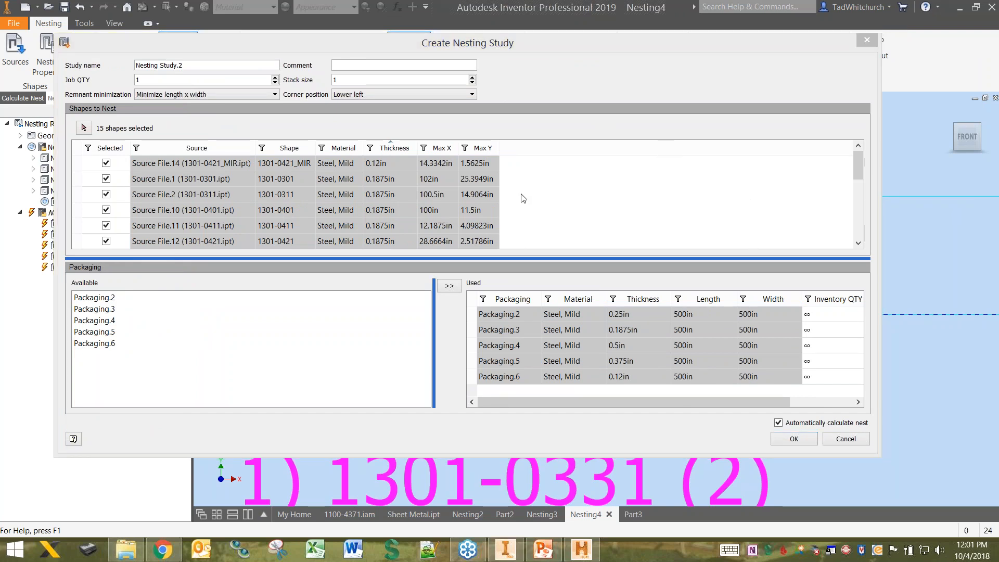
click(728, 45)
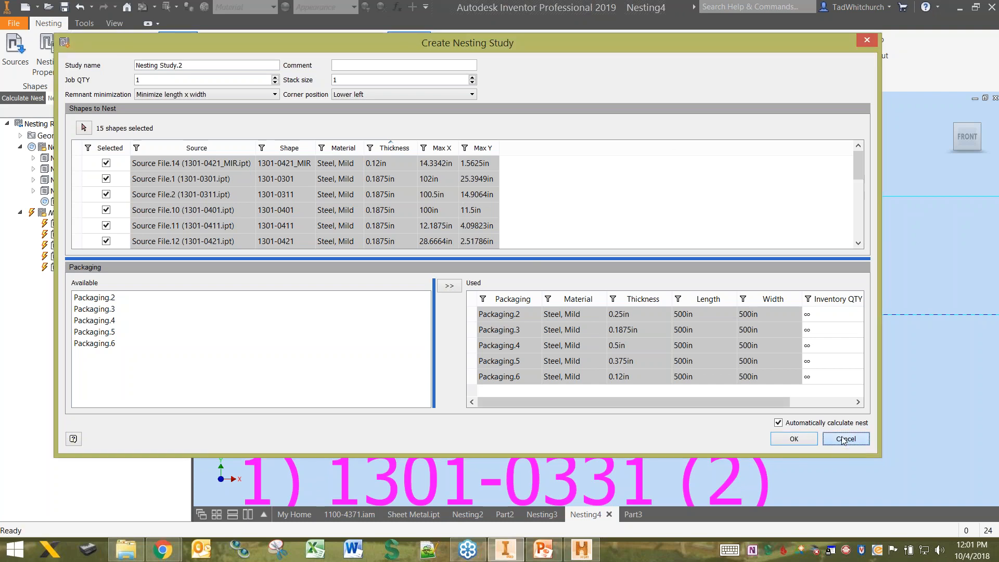
click(843, 439)
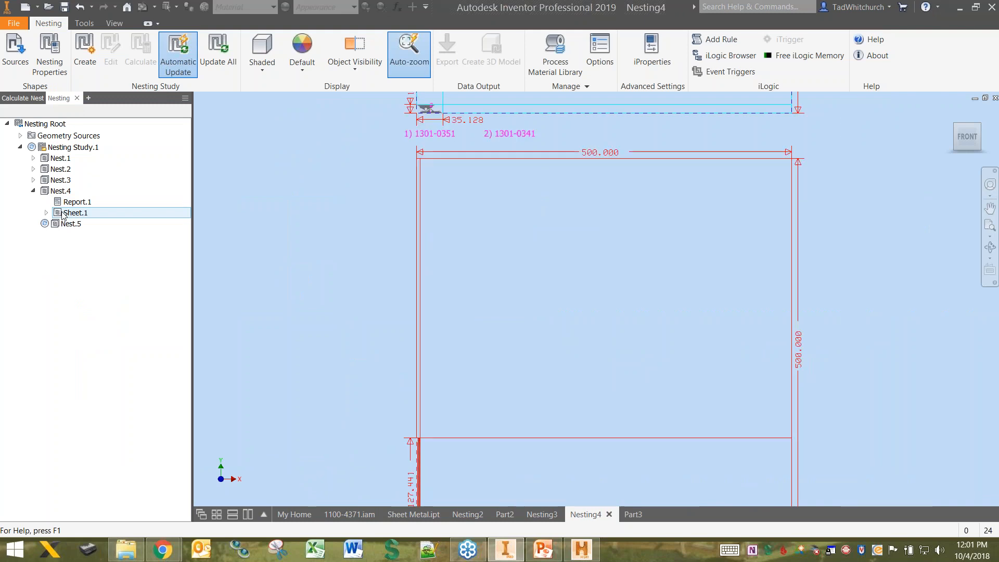
Open Nest.4 of Nesting Study.1 for editing and examine its item separation among the global nest parameters
click(73, 212)
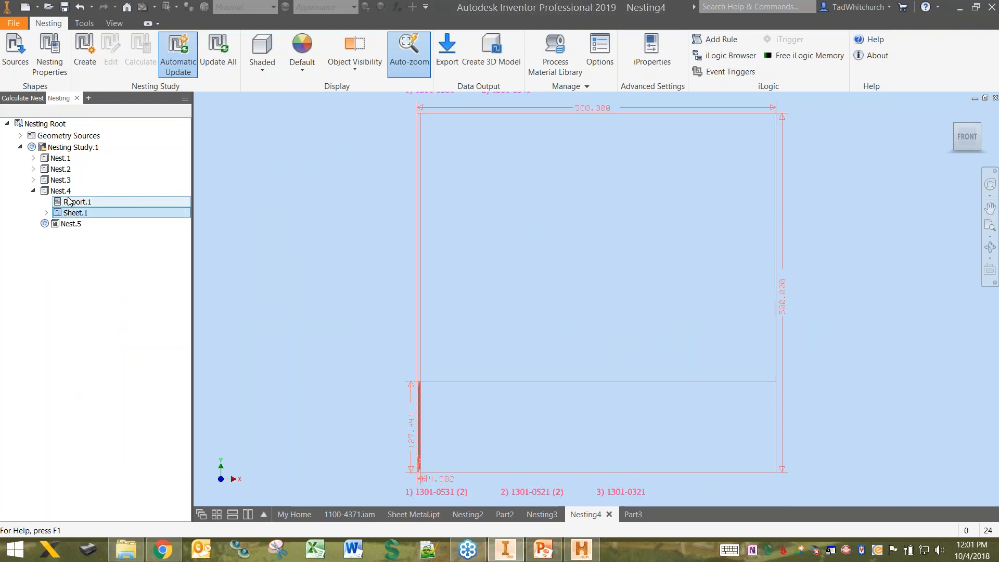
click(61, 191)
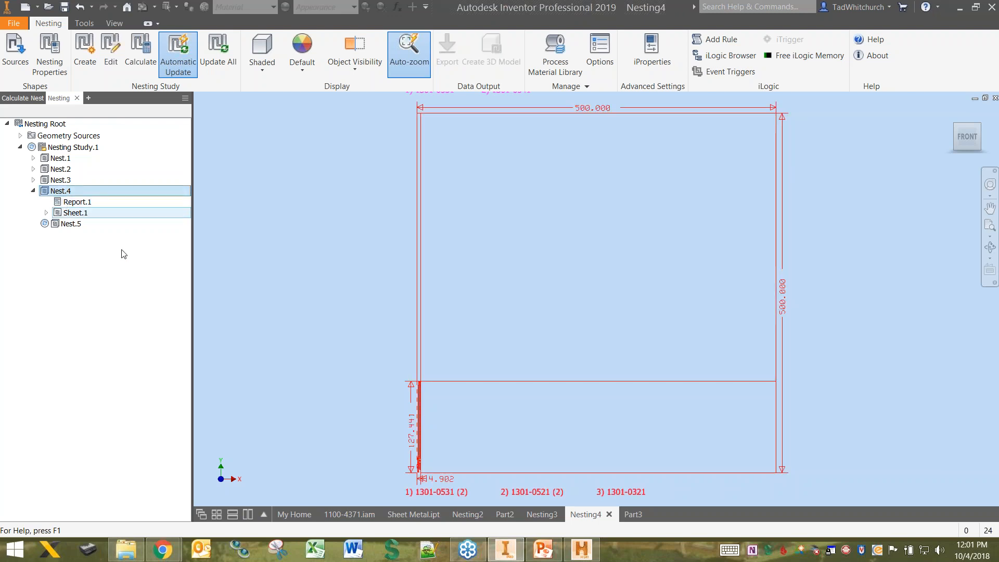
click(110, 51)
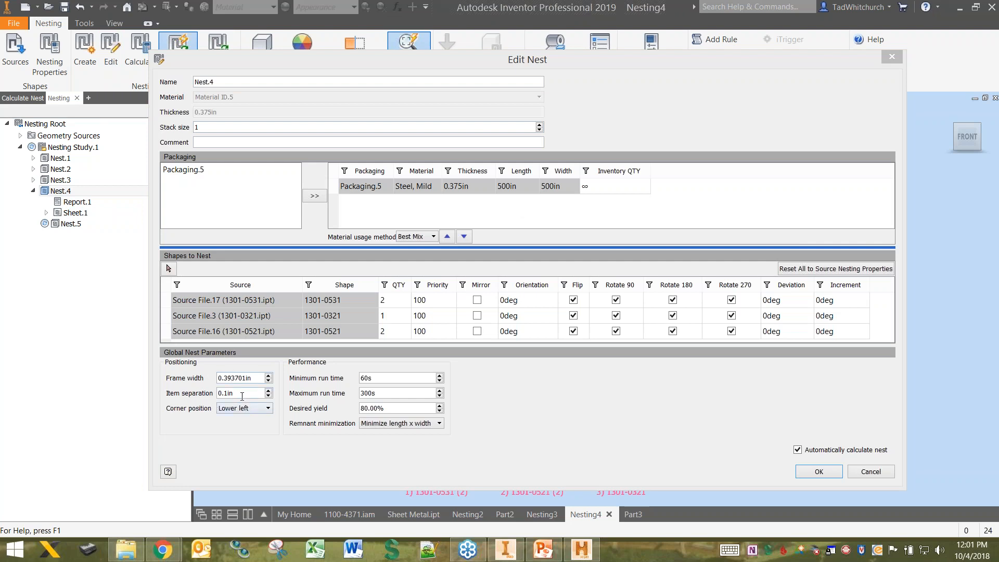
click(242, 394)
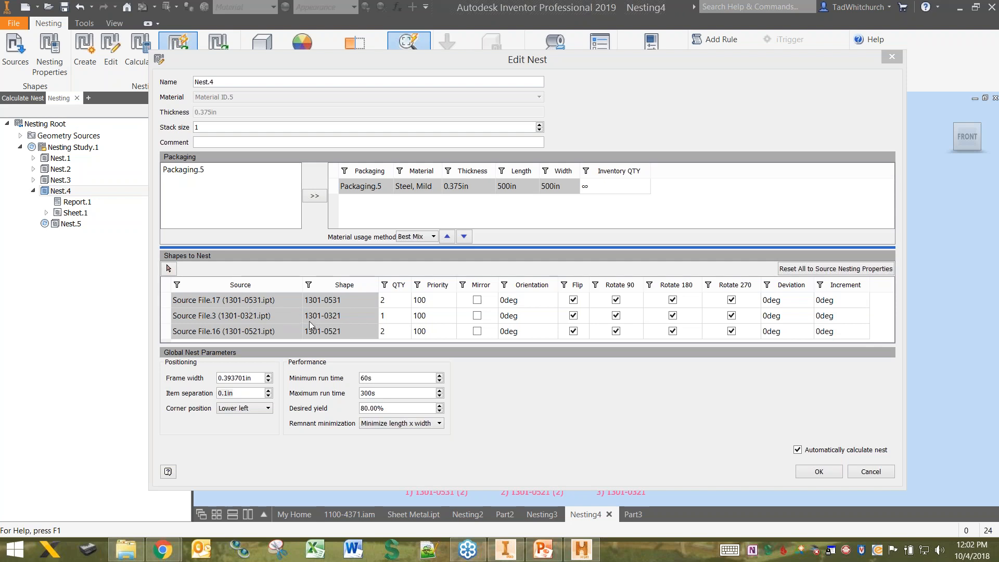
Go to the Part3 document, open the 2D Profile1 operation and check its quality control choices in the feed settings
click(99, 326)
click(633, 513)
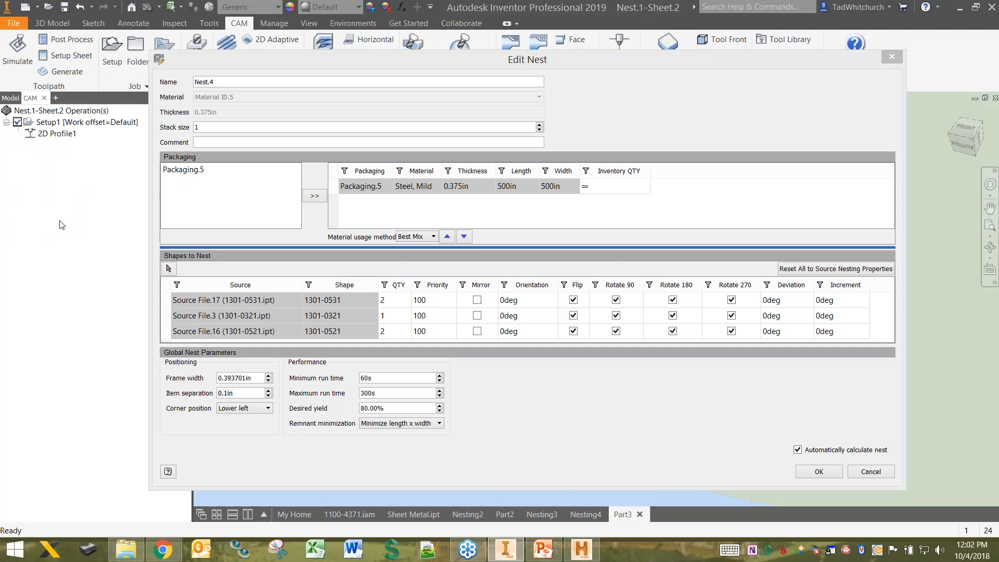
click(51, 134)
double_click(50, 136)
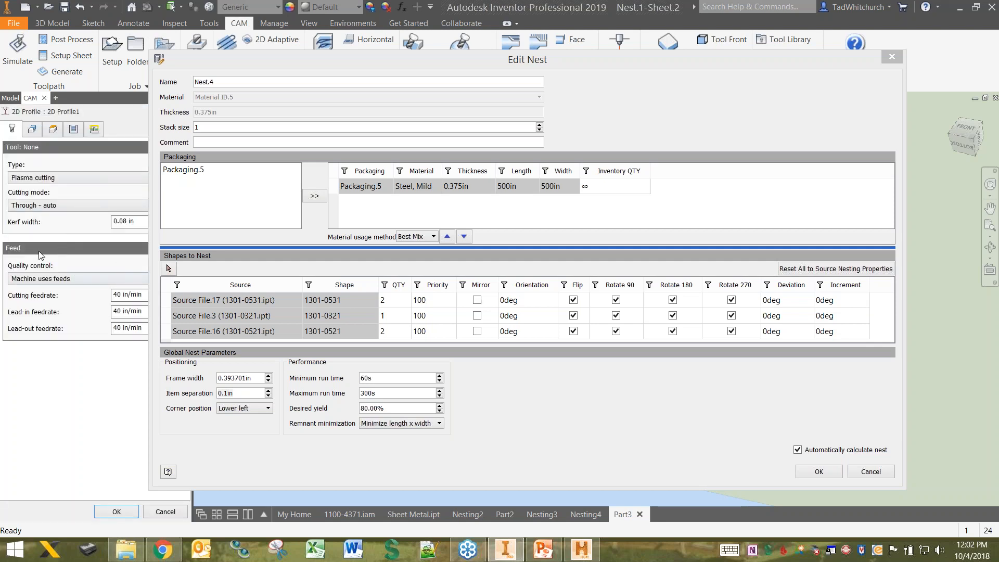
click(73, 276)
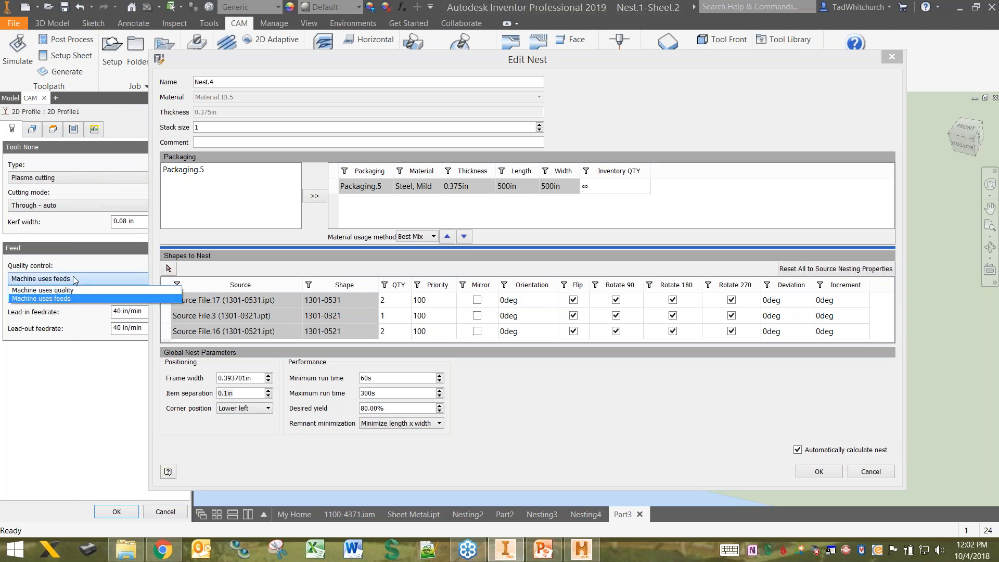
click(90, 268)
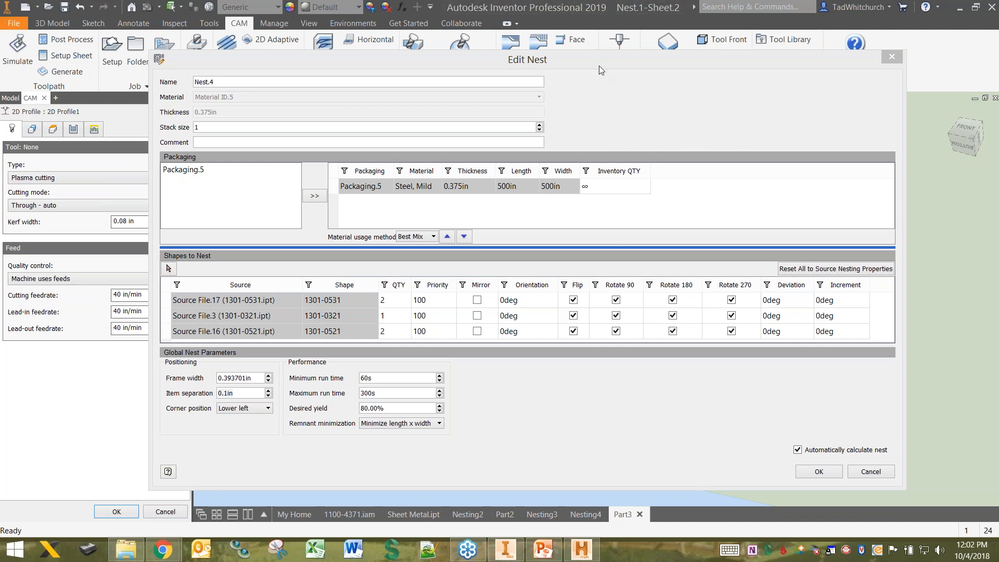
Switch back to the Webinar.pptx presentation in PowerPoint, showing the slide on document management and simulation support
click(591, 53)
click(190, 170)
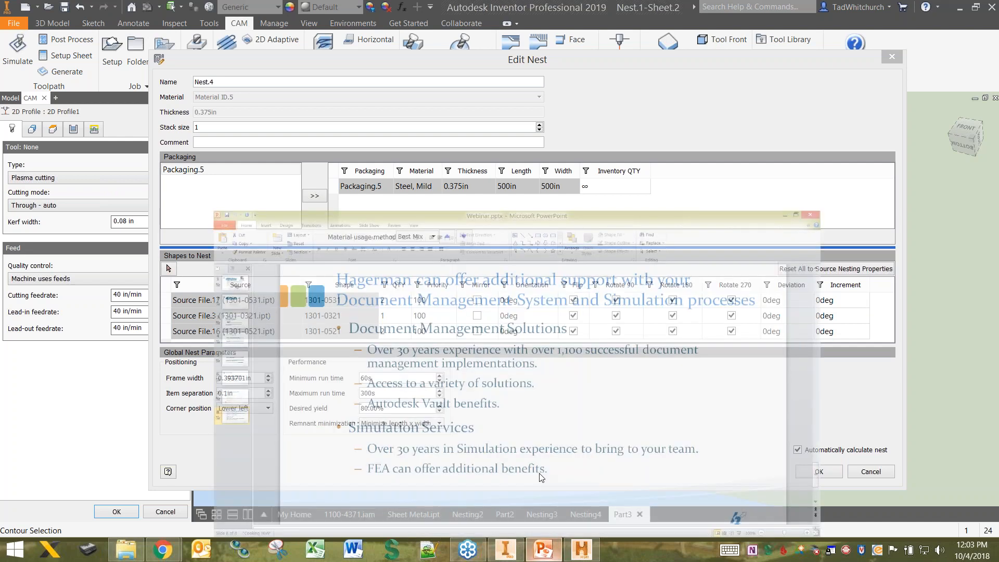
click(547, 554)
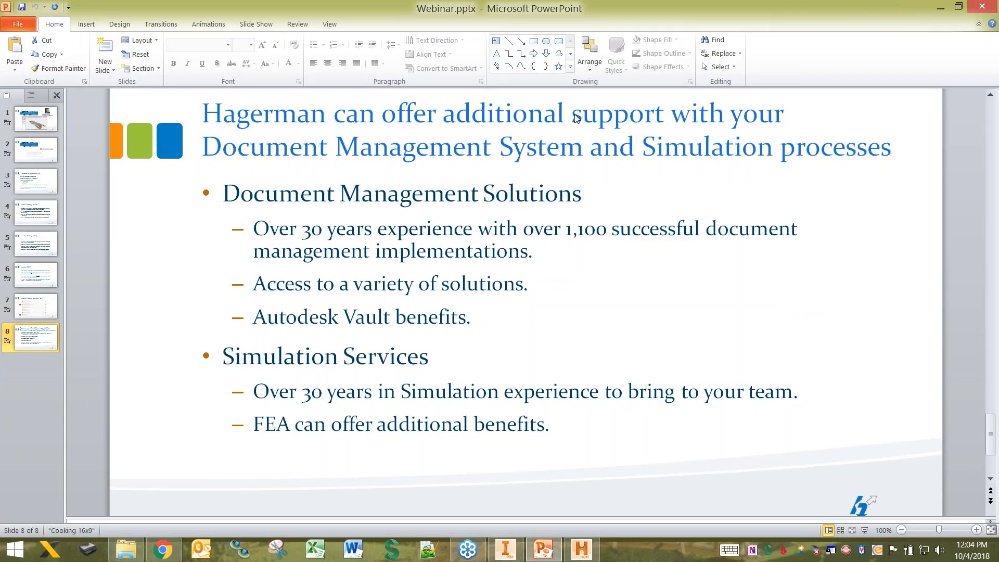